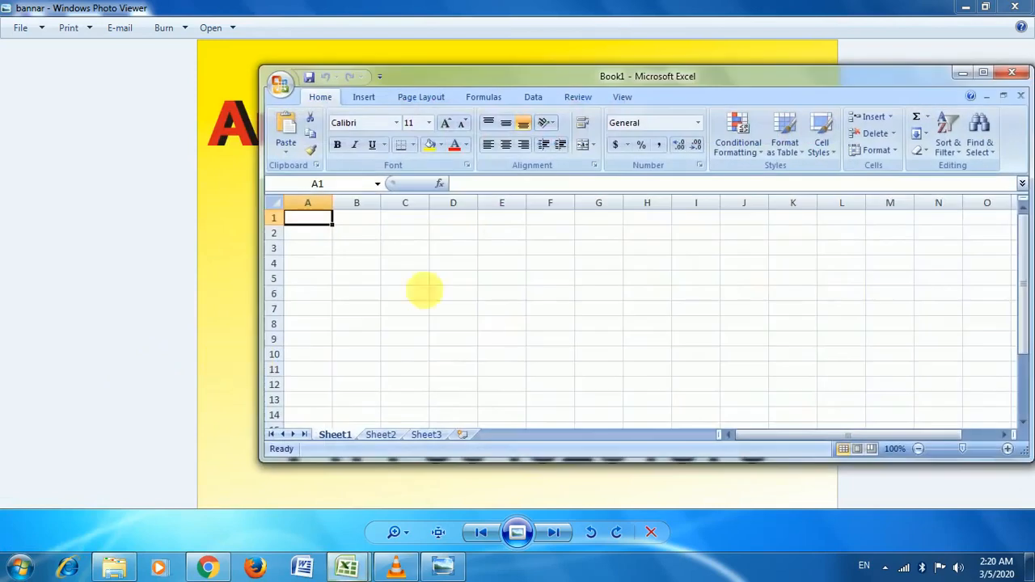
Step: Maximise the Book1 window and show the Data ribbon
{"action": "left_click", "coordinate": [984, 74]}
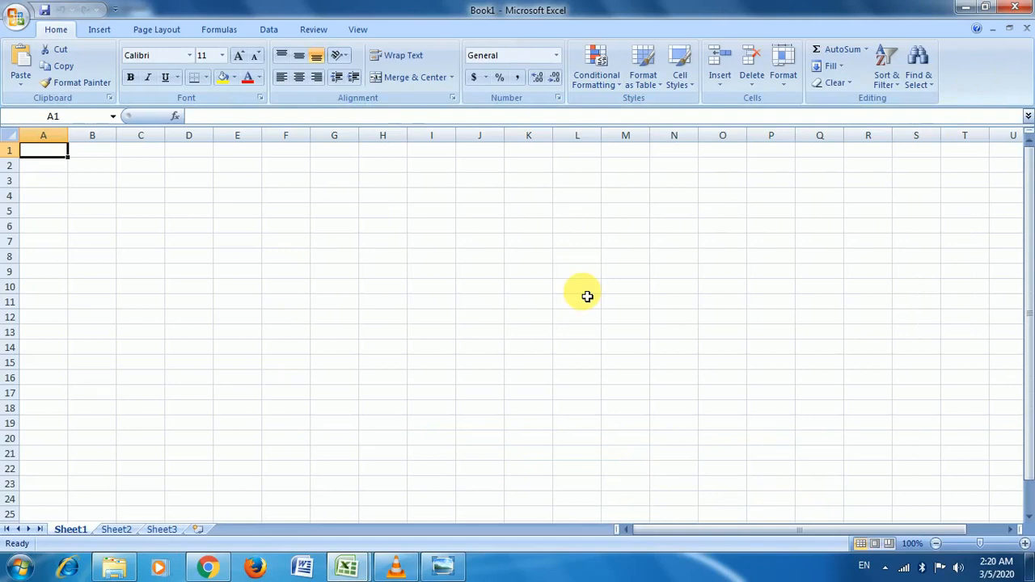
{"action": "left_click", "coordinate": [269, 30]}
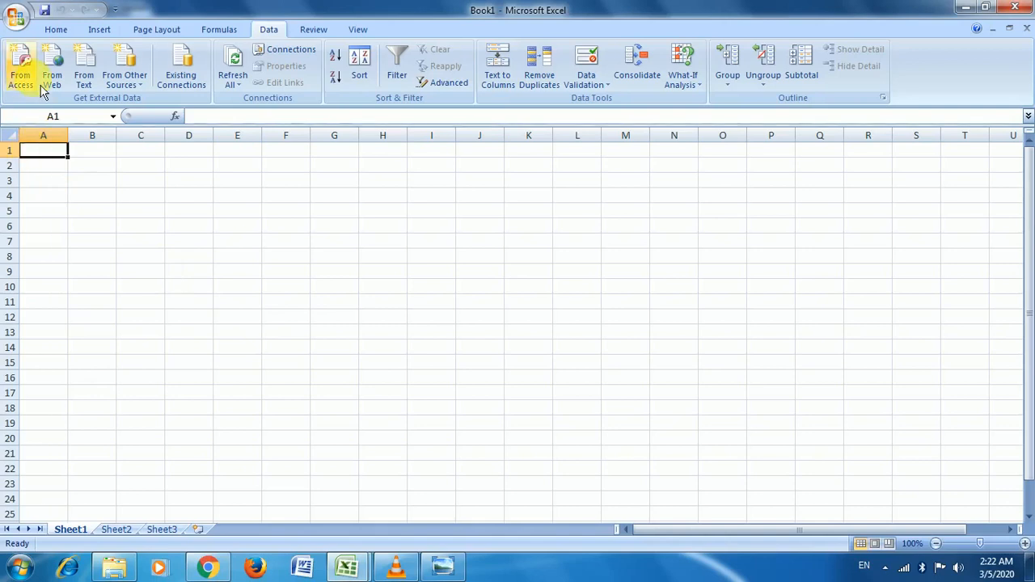
{"action": "left_click", "coordinate": [93, 182]}
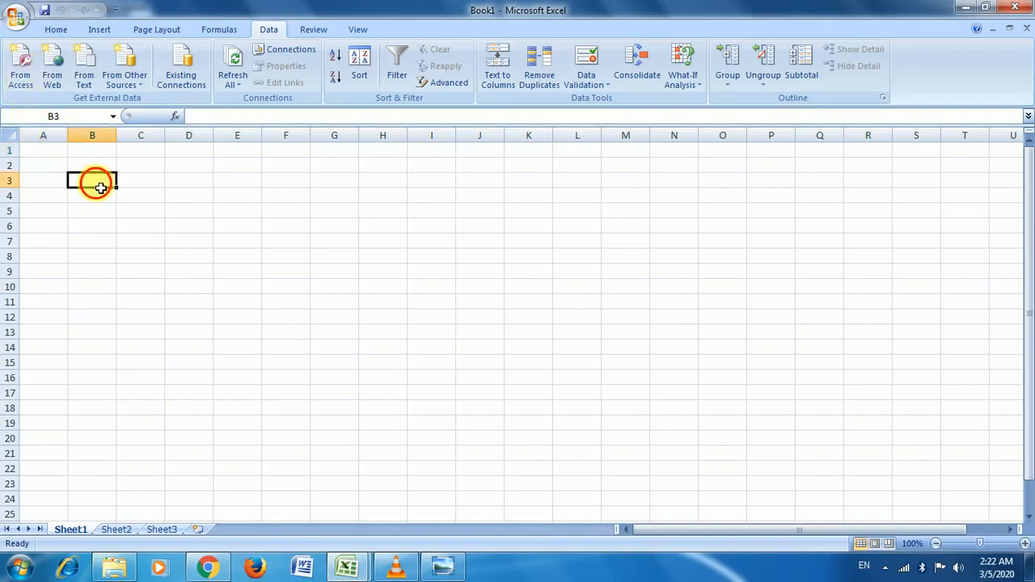
{"action": "left_click", "coordinate": [20, 95]}
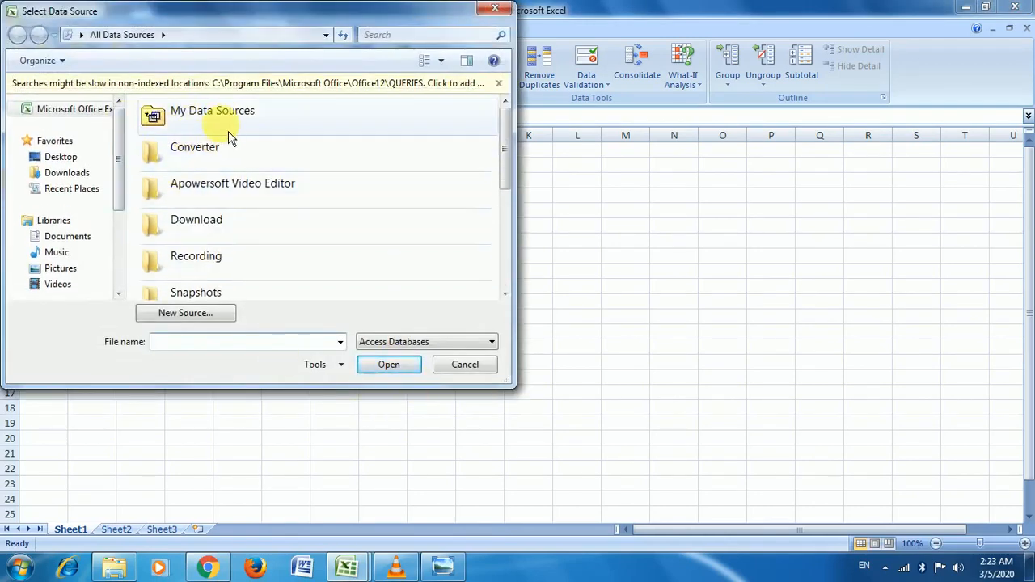
{"action": "left_click", "coordinate": [280, 129]}
{"action": "left_click", "coordinate": [282, 131]}
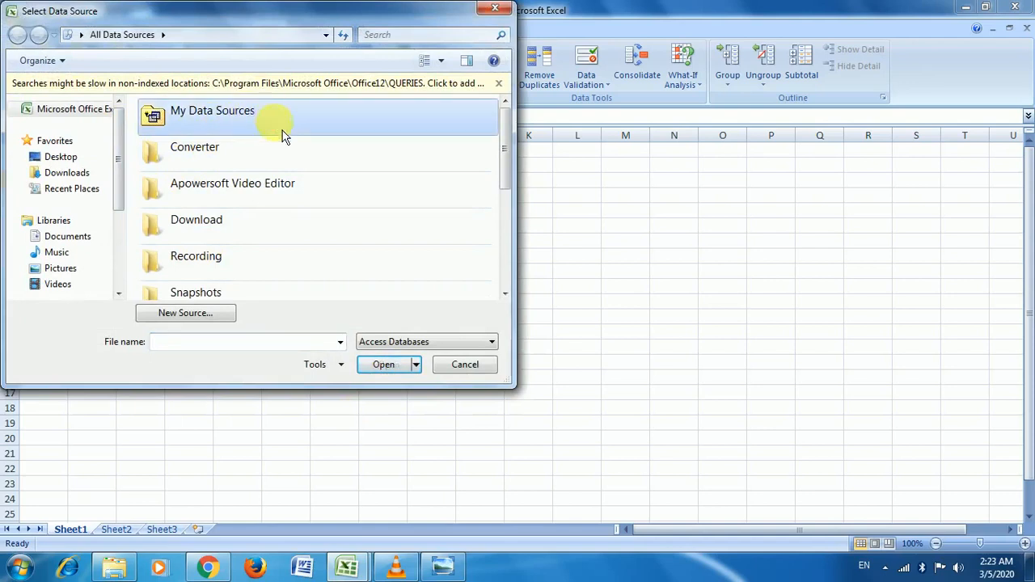
{"action": "left_click", "coordinate": [467, 373]}
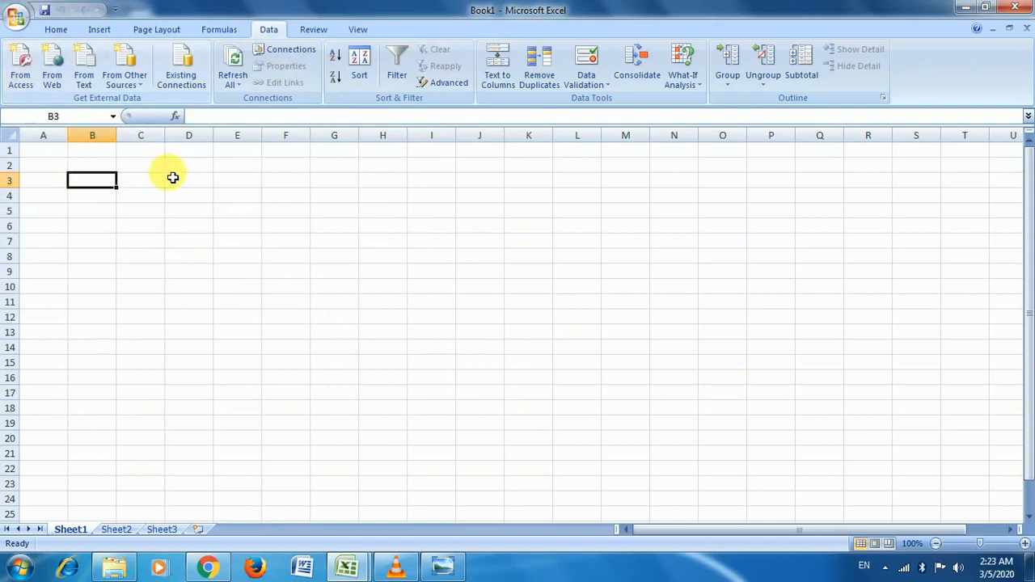
{"action": "left_click", "coordinate": [69, 90]}
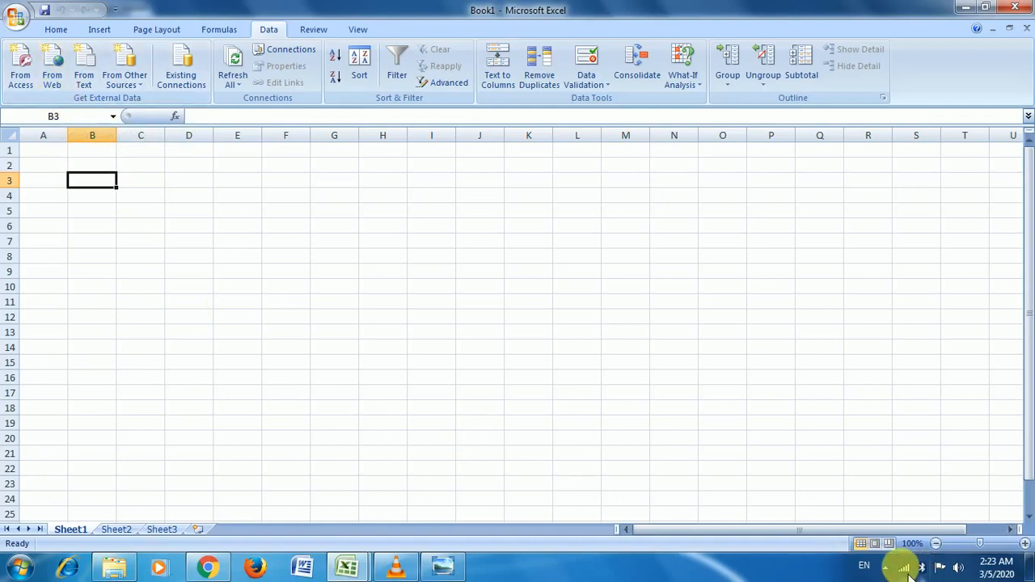
{"action": "mouse_move", "coordinate": [910, 572]}
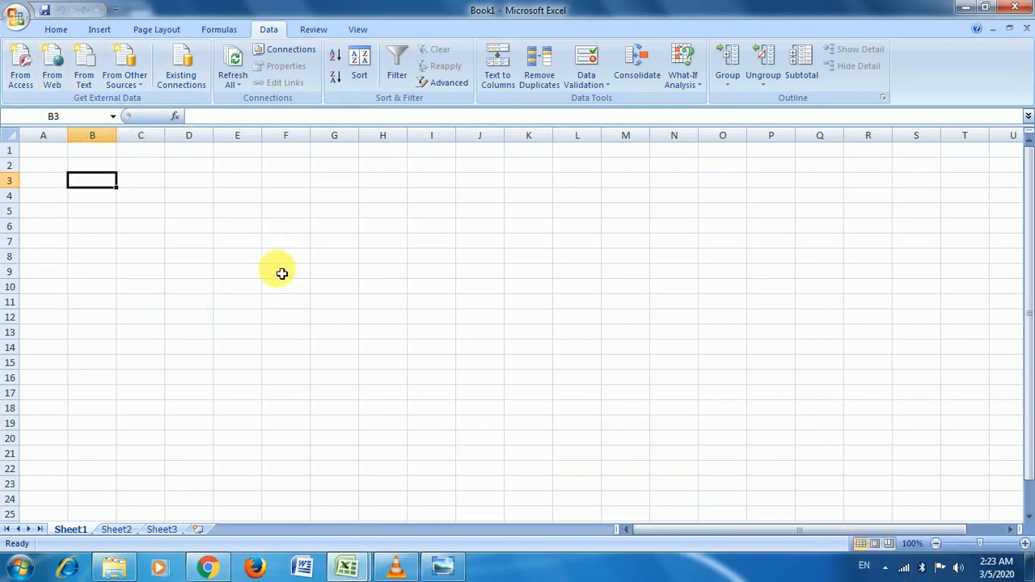
Step: Start a From Web query, allow the page scripts to run, and enlarge the New Web Query window
{"action": "left_click", "coordinate": [51, 78]}
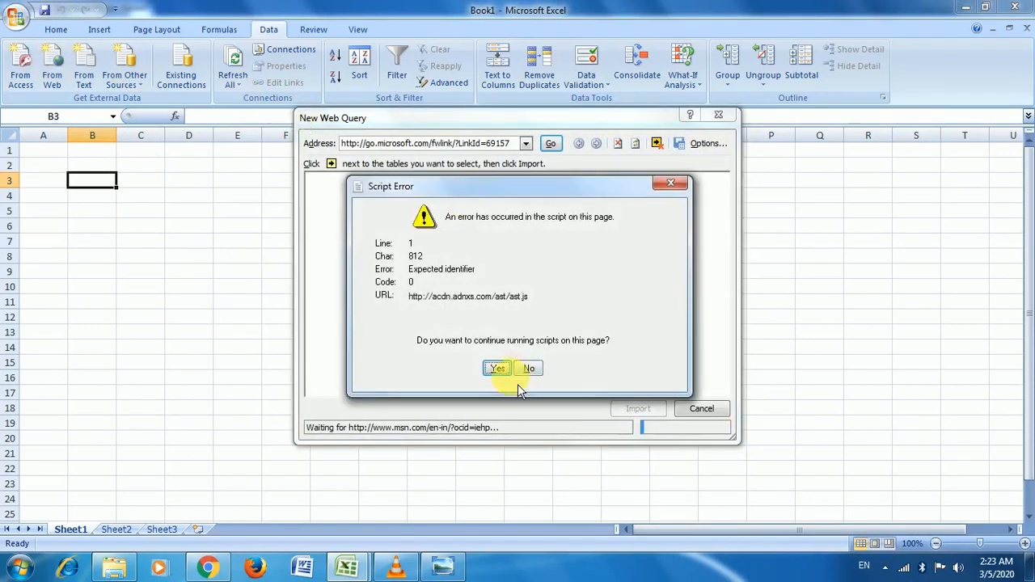
{"action": "left_click", "coordinate": [499, 369]}
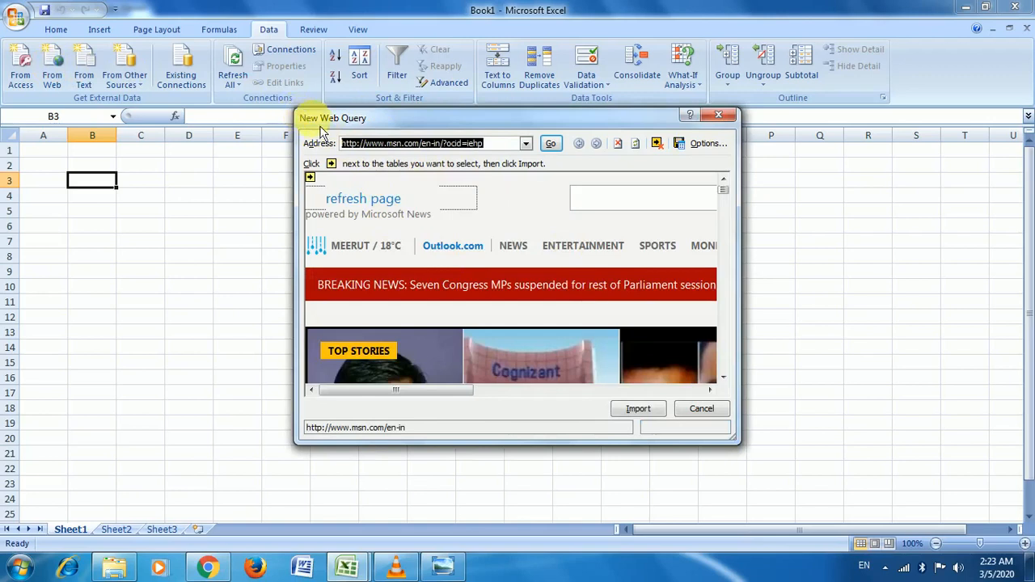
{"action": "left_click_drag", "start_coordinate": [297, 111], "coordinate": [18, 16]}
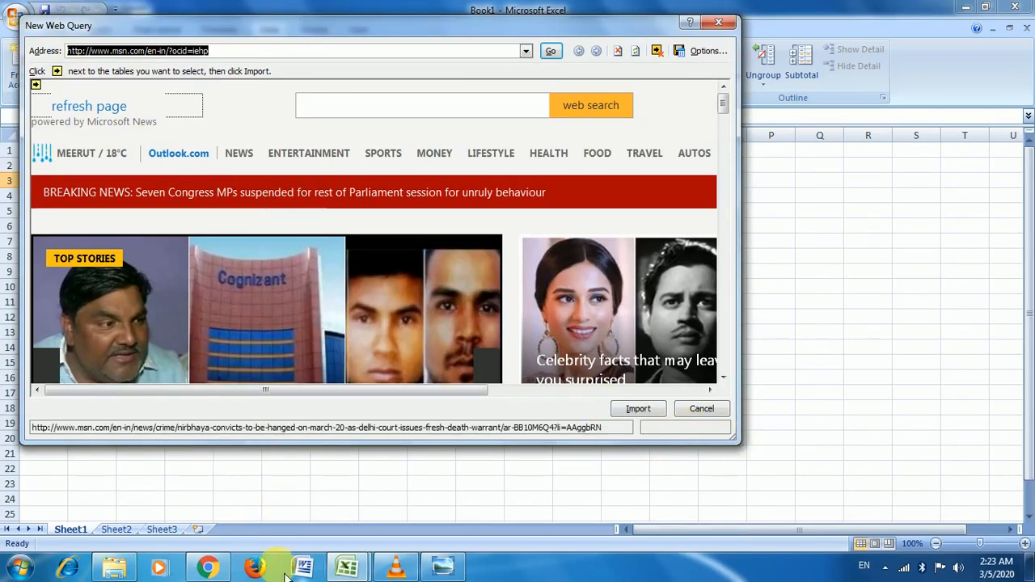
{"action": "left_click", "coordinate": [228, 572]}
Step: Select the Yahoo Finance SENSEX page address in Chrome and return to Book1's web query
{"action": "left_click", "coordinate": [140, 38]}
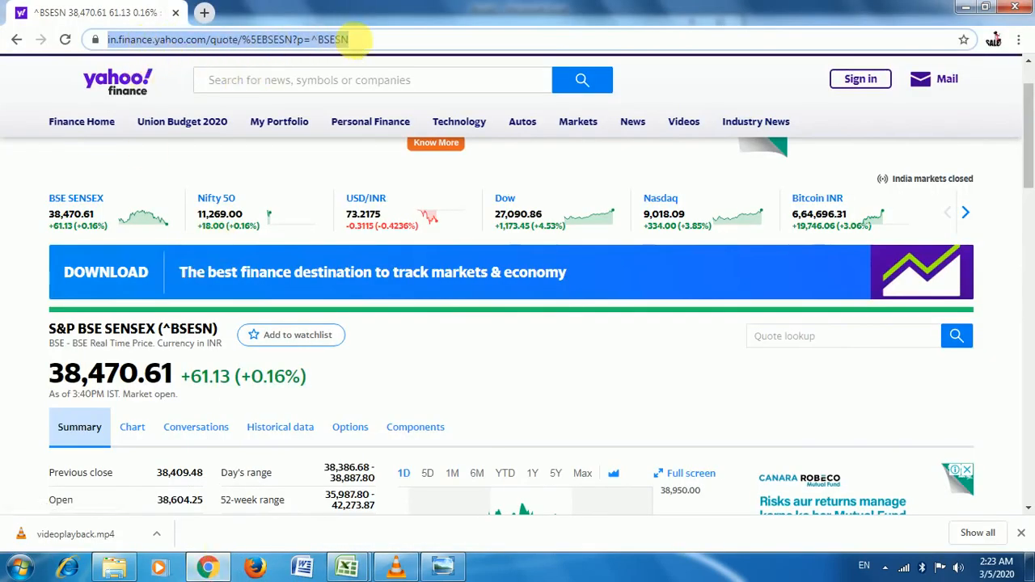
{"action": "left_click", "coordinate": [374, 46]}
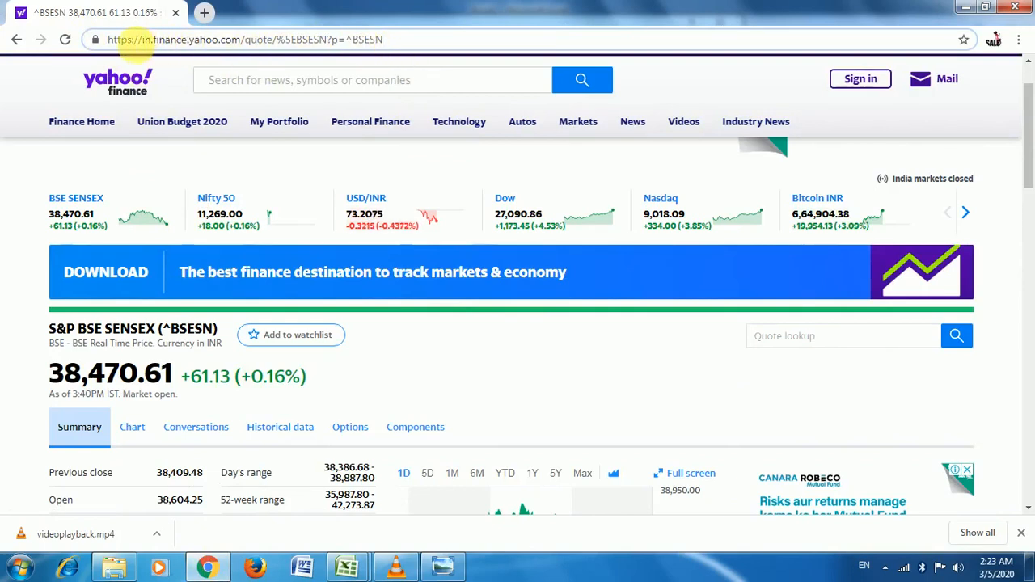
{"action": "left_click_drag", "start_coordinate": [415, 44], "coordinate": [39, 38]}
{"action": "key", "text": "ctrl+c"}
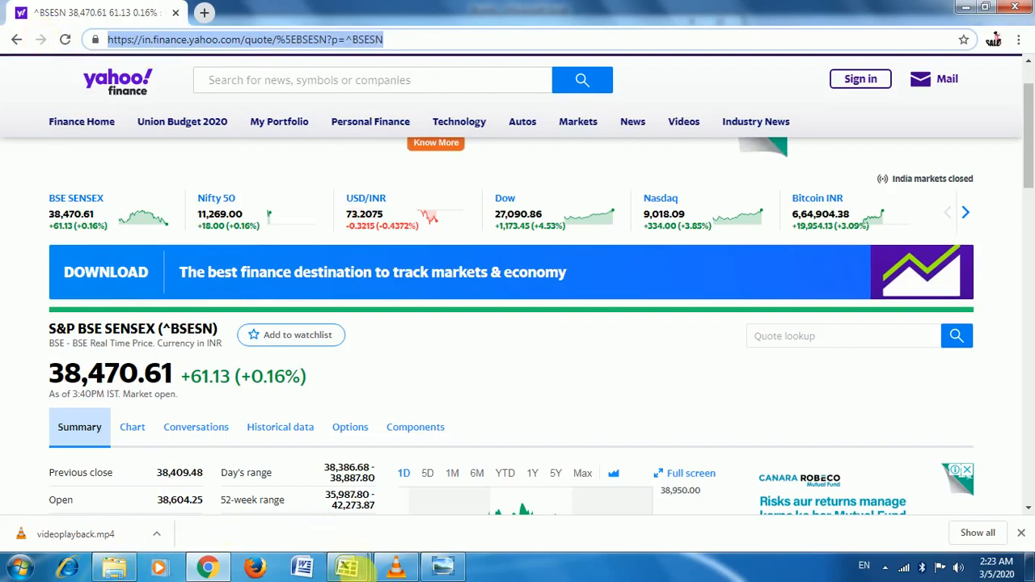
{"action": "left_click", "coordinate": [349, 569]}
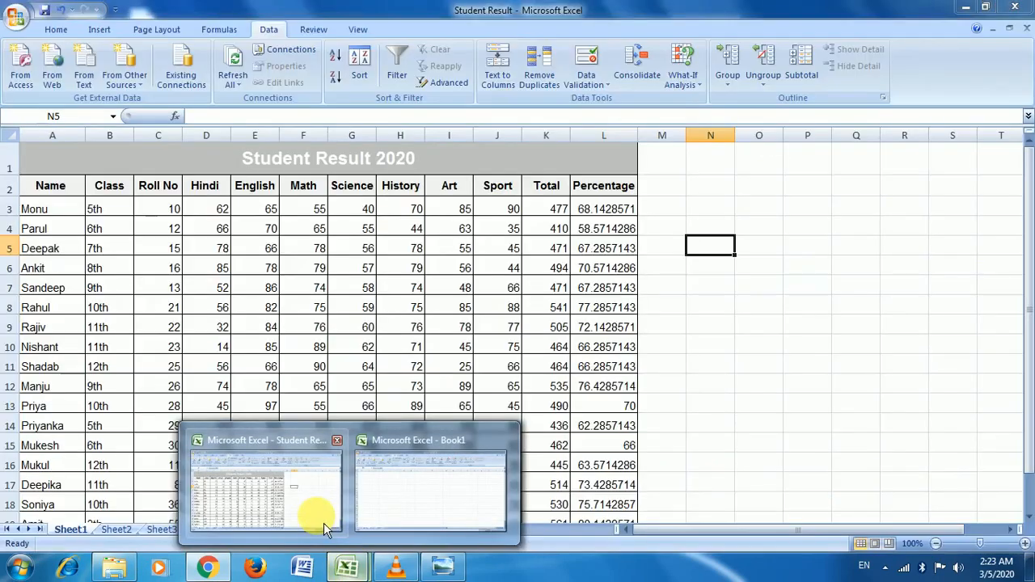
{"action": "left_click", "coordinate": [318, 508]}
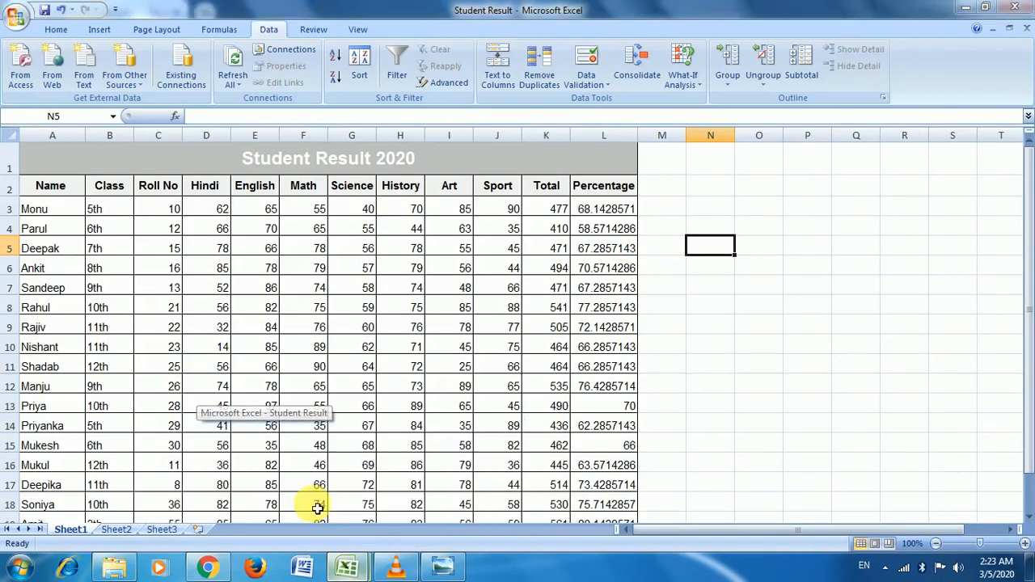
{"action": "left_click", "coordinate": [350, 569]}
{"action": "left_click", "coordinate": [433, 496]}
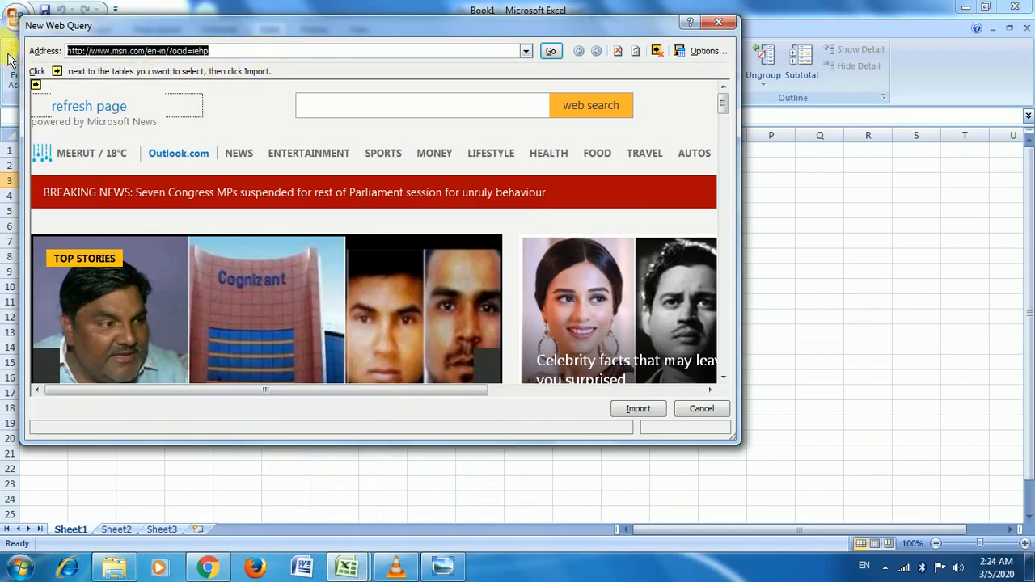
Step: Paste the Yahoo Finance quote address into New Web Query and load it, accepting script errors
{"action": "key", "text": "ctrl+v"}
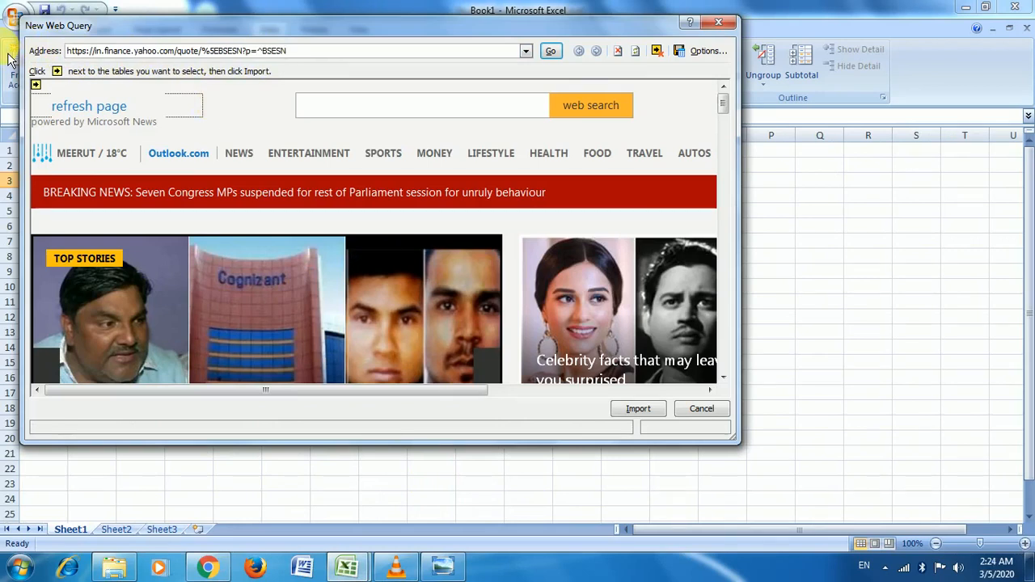
{"action": "key", "text": "Return"}
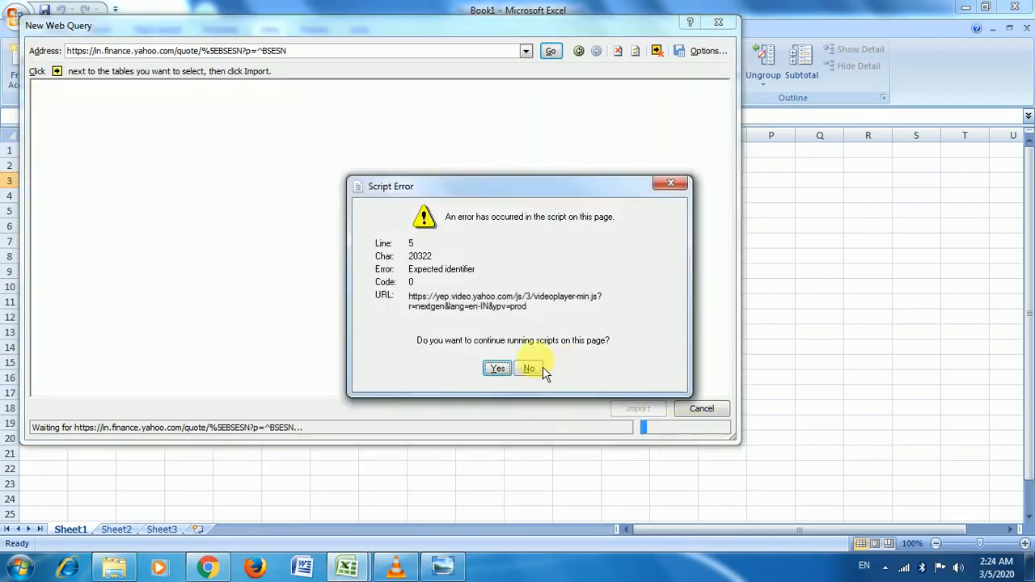
{"action": "left_click", "coordinate": [508, 371]}
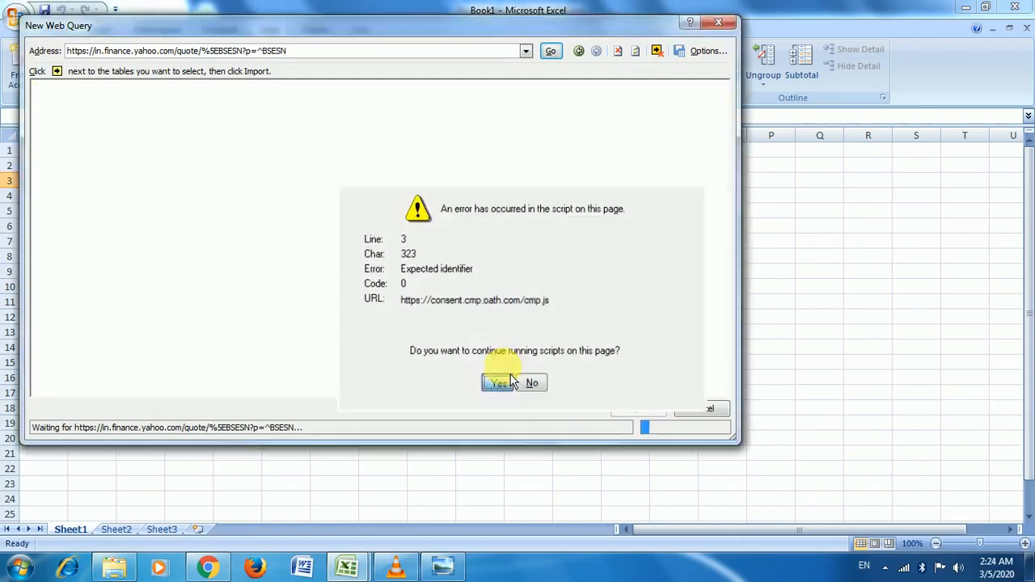
{"action": "left_click", "coordinate": [510, 376]}
{"action": "left_click", "coordinate": [511, 374]}
{"action": "left_click", "coordinate": [511, 374]}
{"action": "left_click", "coordinate": [511, 376]}
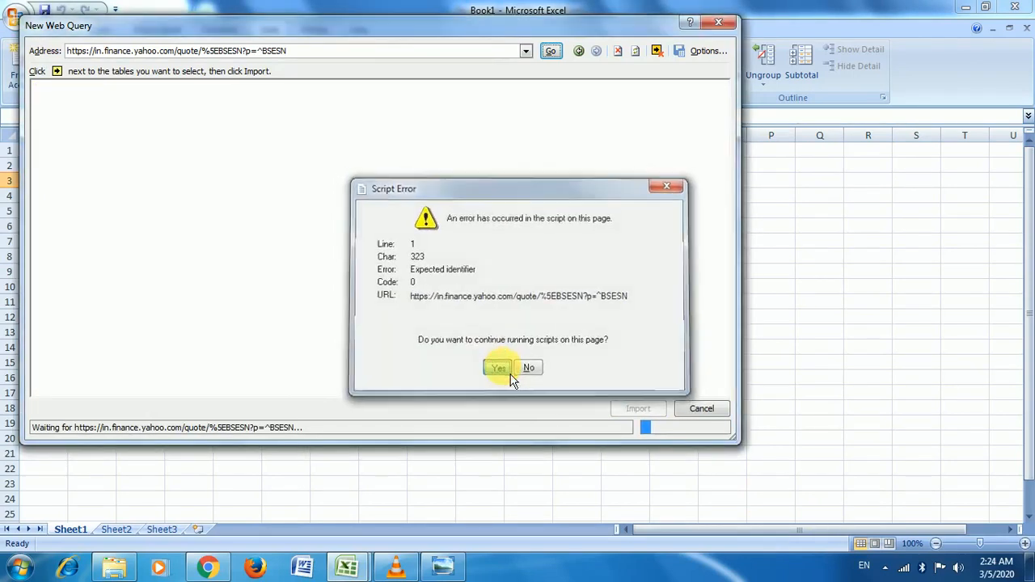
{"action": "left_click", "coordinate": [510, 375]}
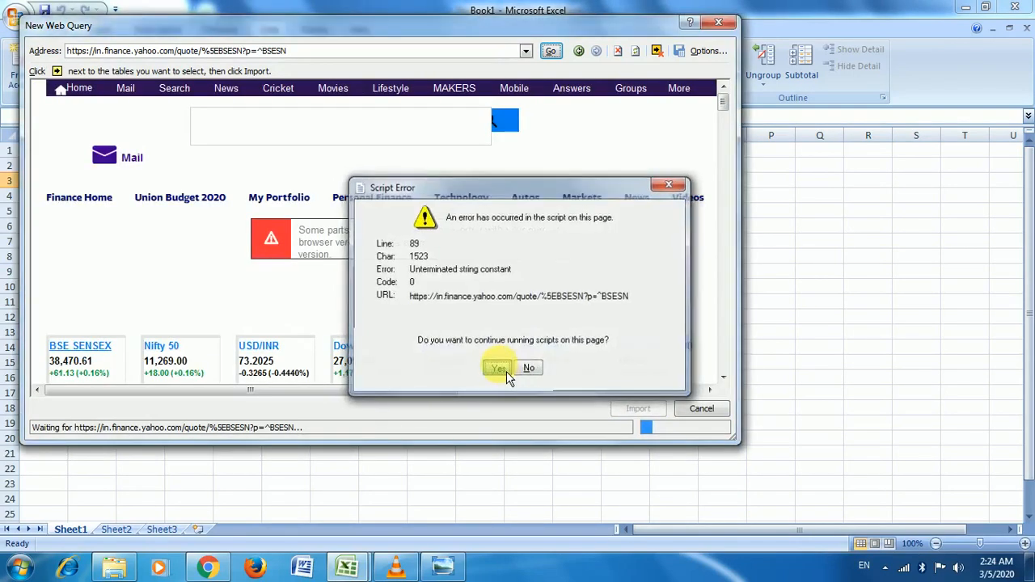
{"action": "left_click", "coordinate": [507, 372]}
{"action": "left_click", "coordinate": [495, 368]}
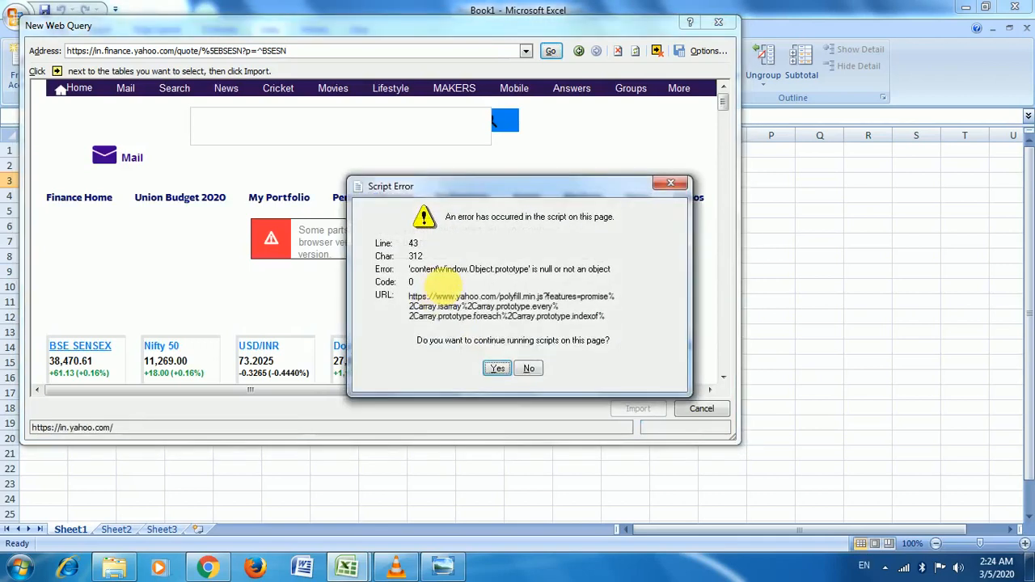
{"action": "left_click", "coordinate": [498, 370]}
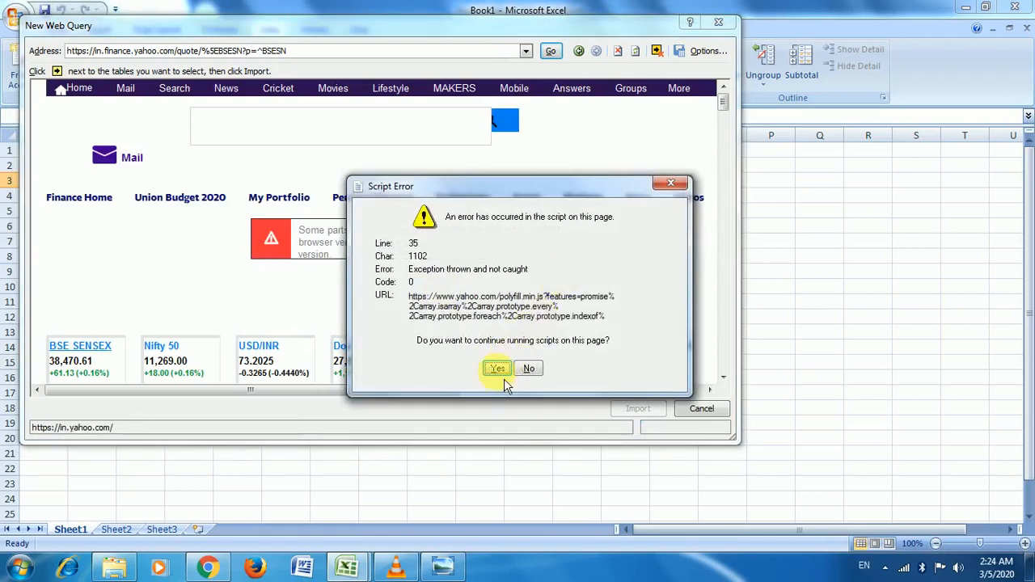
{"action": "left_click", "coordinate": [498, 369]}
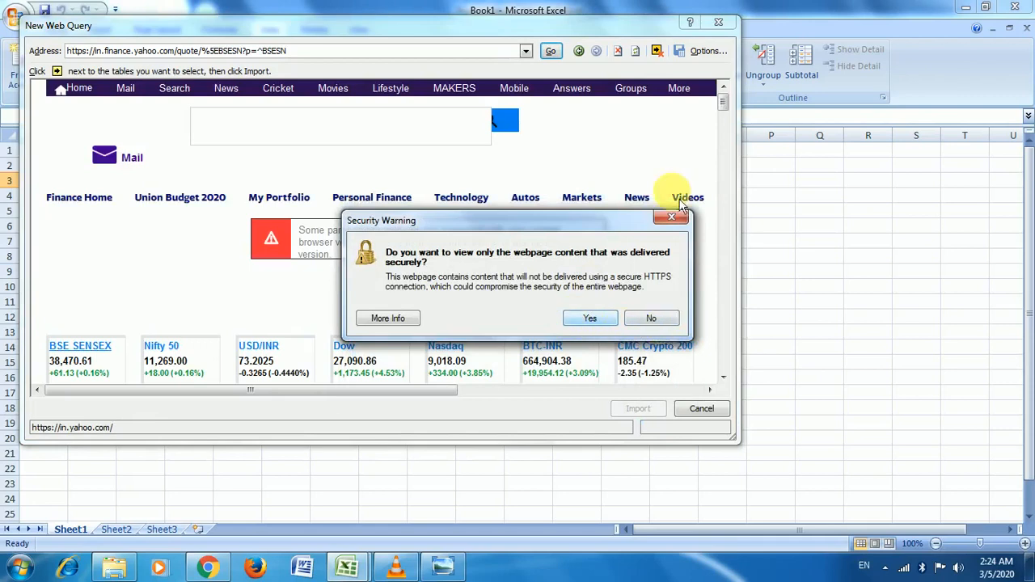
Step: Show only the secure page content, accept the remaining script errors, and import the page
{"action": "left_click_drag", "start_coordinate": [596, 220], "coordinate": [538, 110]}
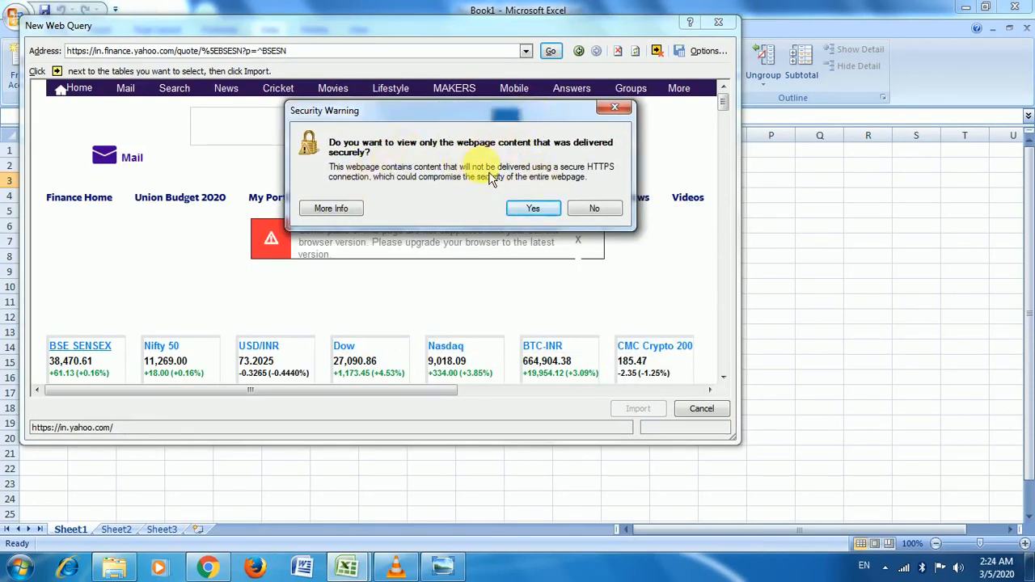
{"action": "left_click", "coordinate": [535, 218]}
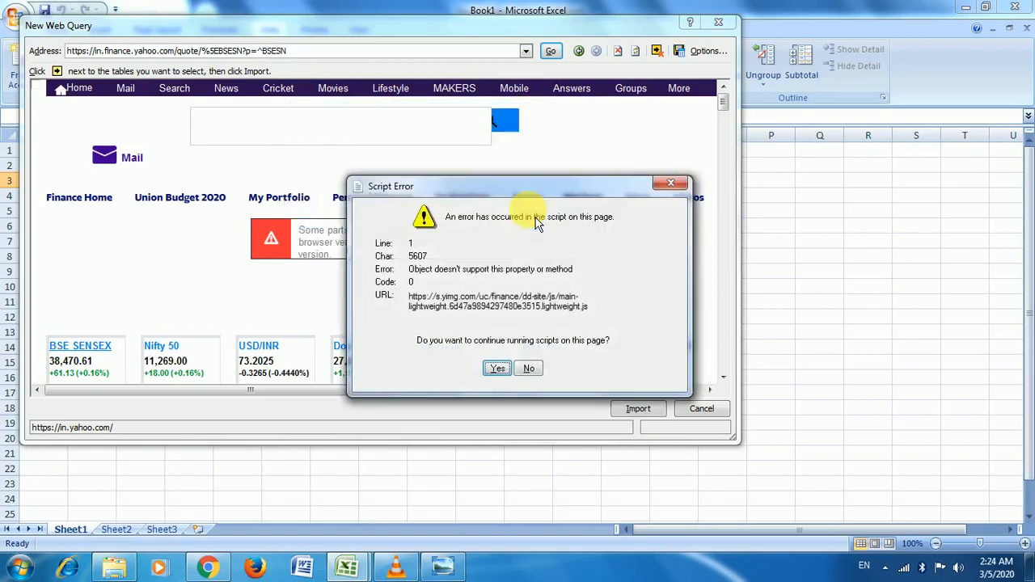
{"action": "left_click", "coordinate": [509, 372]}
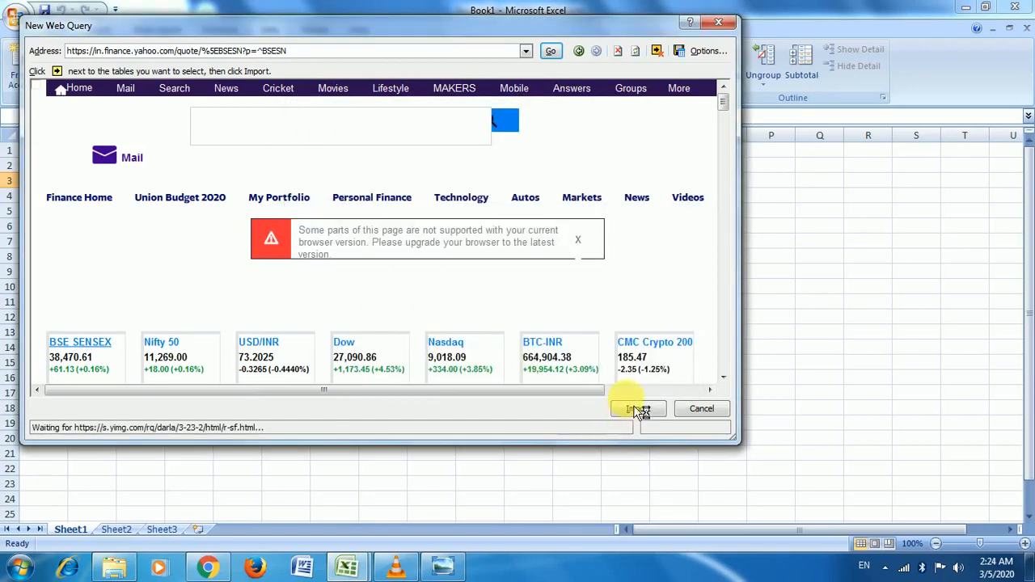
{"action": "left_click", "coordinate": [507, 373]}
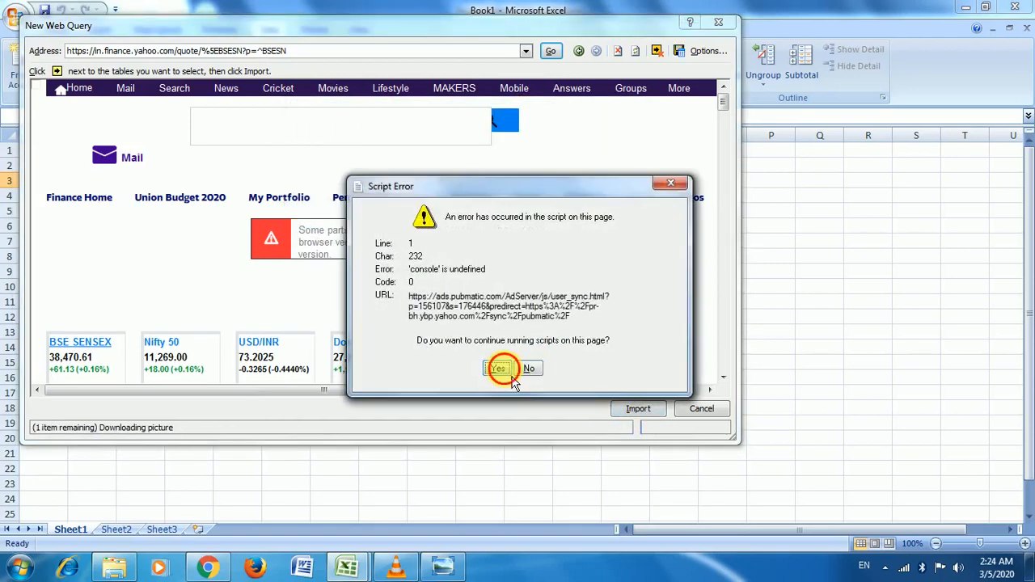
{"action": "left_click", "coordinate": [496, 368]}
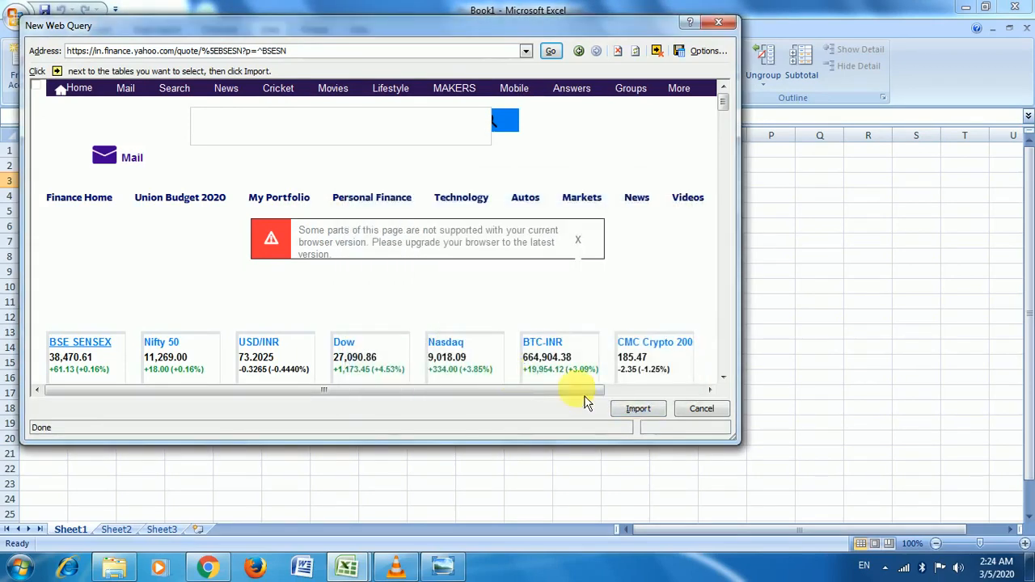
{"action": "left_click", "coordinate": [638, 411]}
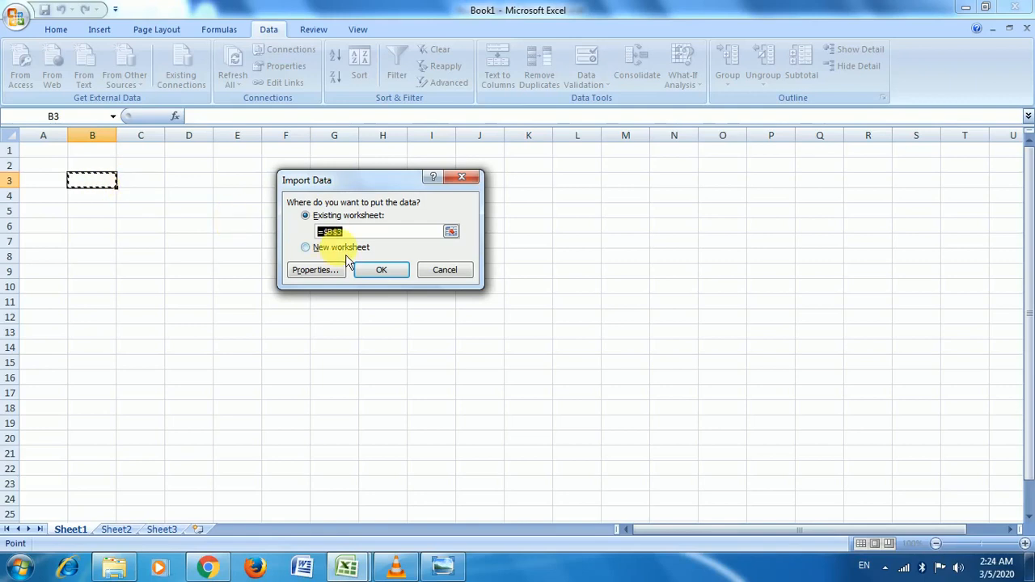
Step: Place the imported web data in the existing worksheet at cell $B$3
{"action": "left_click", "coordinate": [376, 275]}
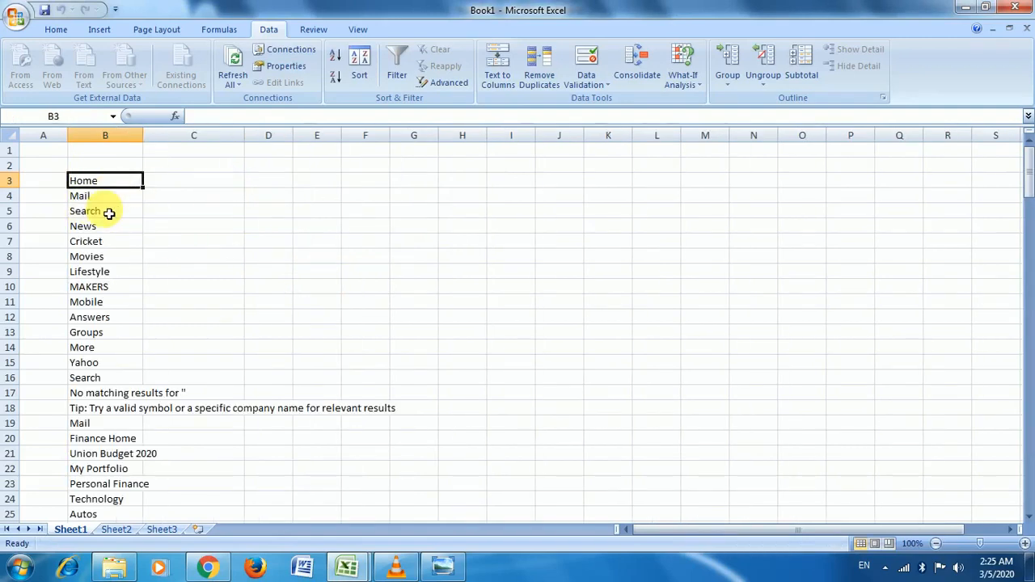
{"action": "scroll", "coordinate": [95, 209], "scroll_direction": "down", "scroll_amount": 6}
{"action": "scroll", "coordinate": [149, 311], "scroll_direction": "down", "scroll_amount": 8}
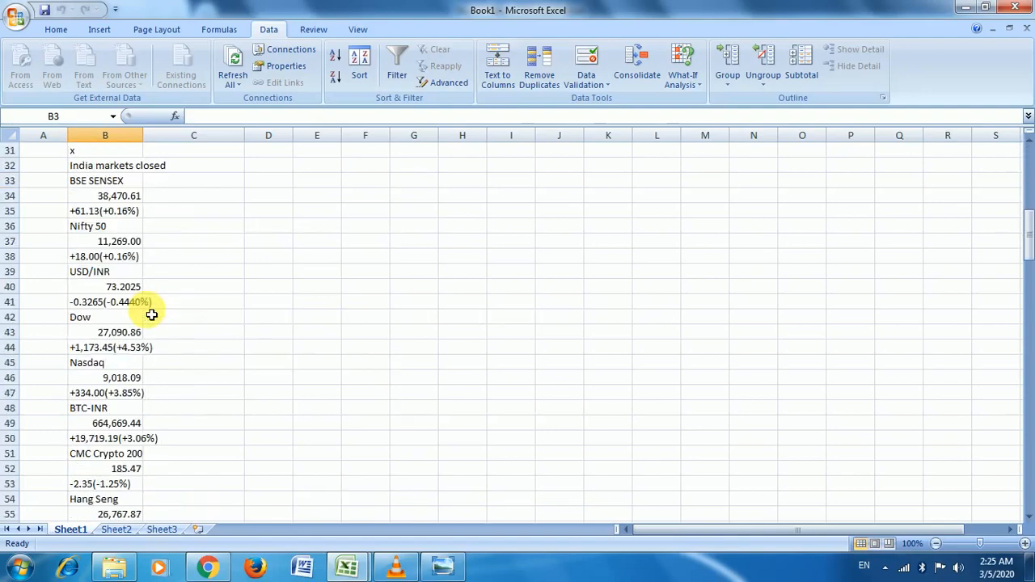
{"action": "scroll", "coordinate": [106, 324], "scroll_direction": "down", "scroll_amount": 4}
{"action": "scroll", "coordinate": [108, 296], "scroll_direction": "down", "scroll_amount": 18}
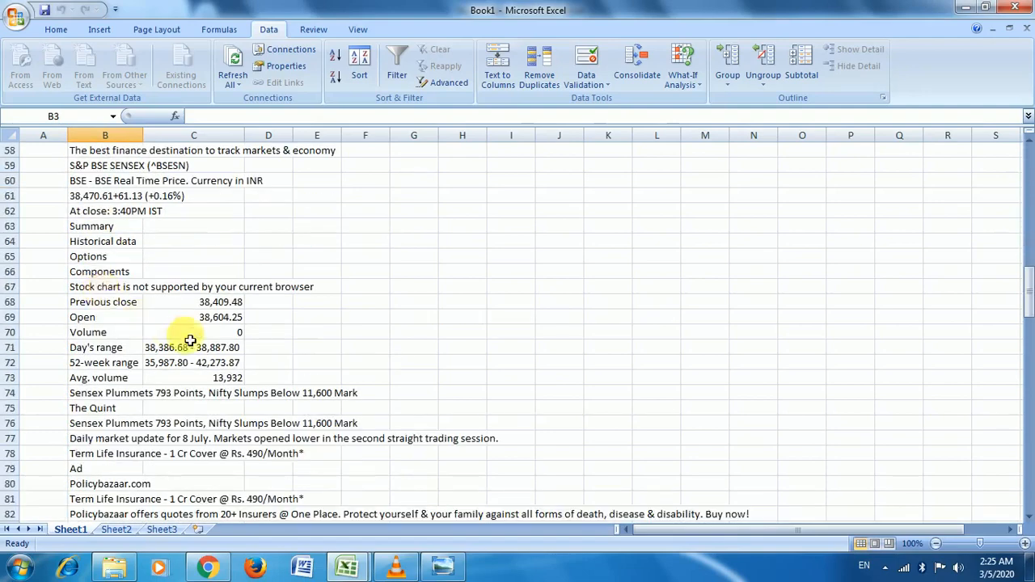
{"action": "scroll", "coordinate": [201, 330], "scroll_direction": "down", "scroll_amount": 6}
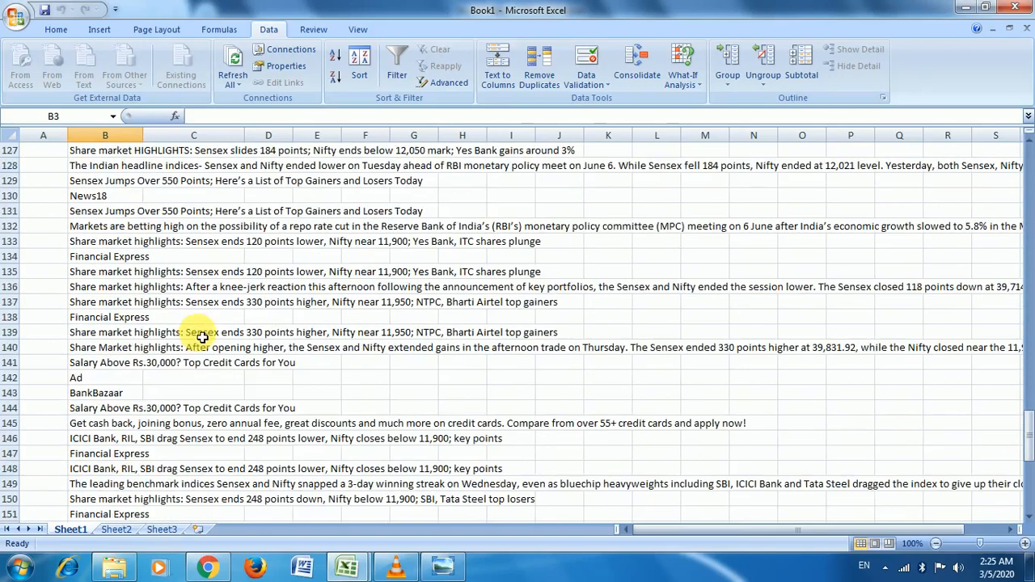
{"action": "scroll", "coordinate": [202, 331], "scroll_direction": "up", "scroll_amount": 20}
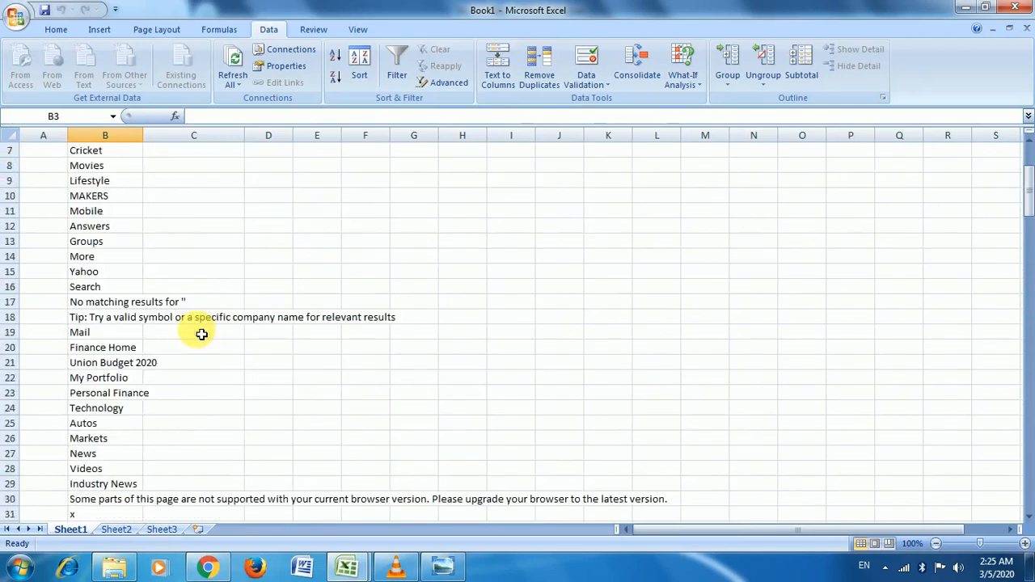
{"action": "left_click", "coordinate": [429, 196]}
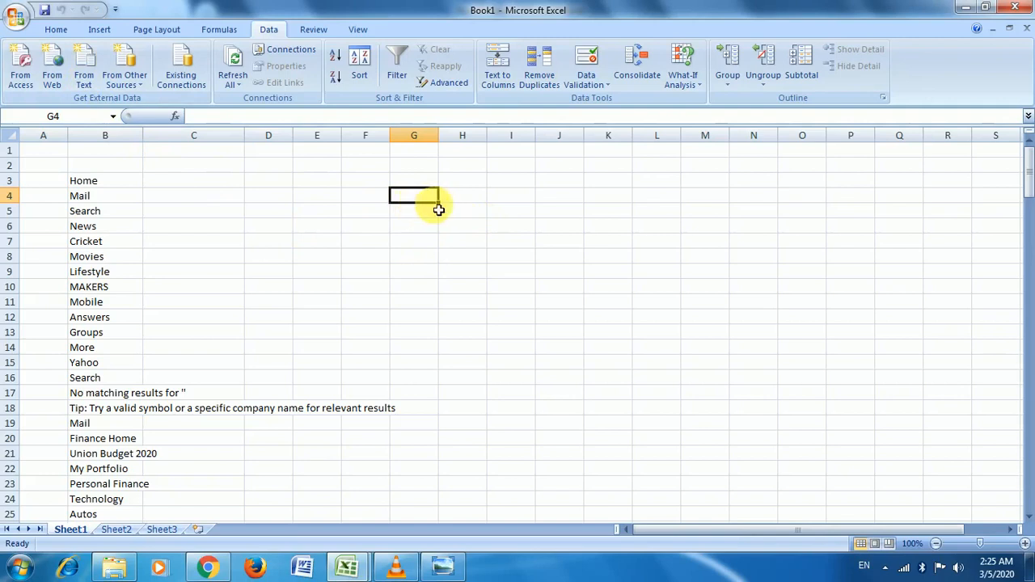
Step: Import Text File from the Desktop as fixed-width text, advancing to Step 2 of the wizard
{"action": "left_click", "coordinate": [83, 74]}
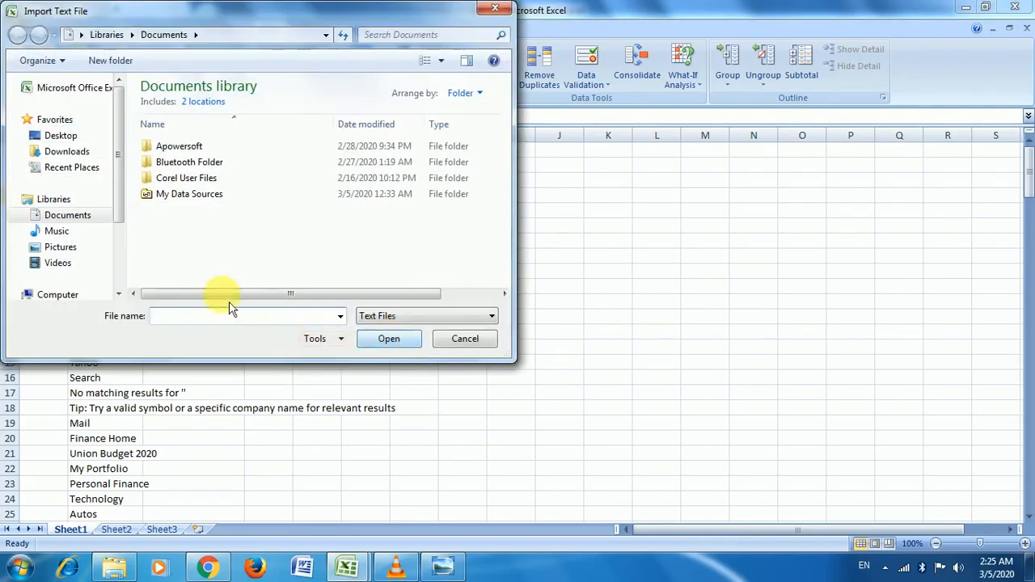
{"action": "left_click", "coordinate": [63, 136]}
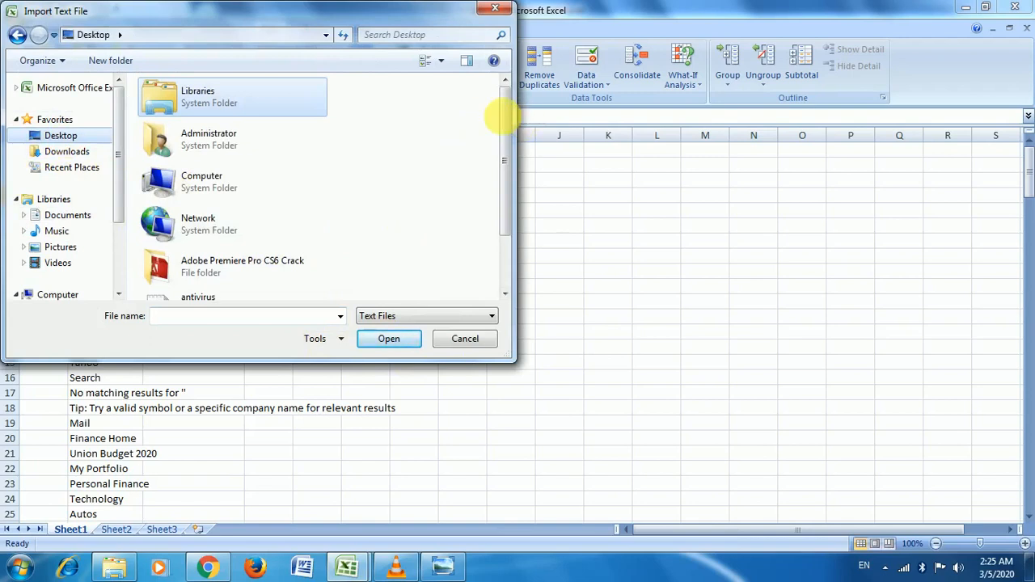
{"action": "left_click_drag", "start_coordinate": [502, 129], "coordinate": [519, 212]}
{"action": "left_click", "coordinate": [266, 289]}
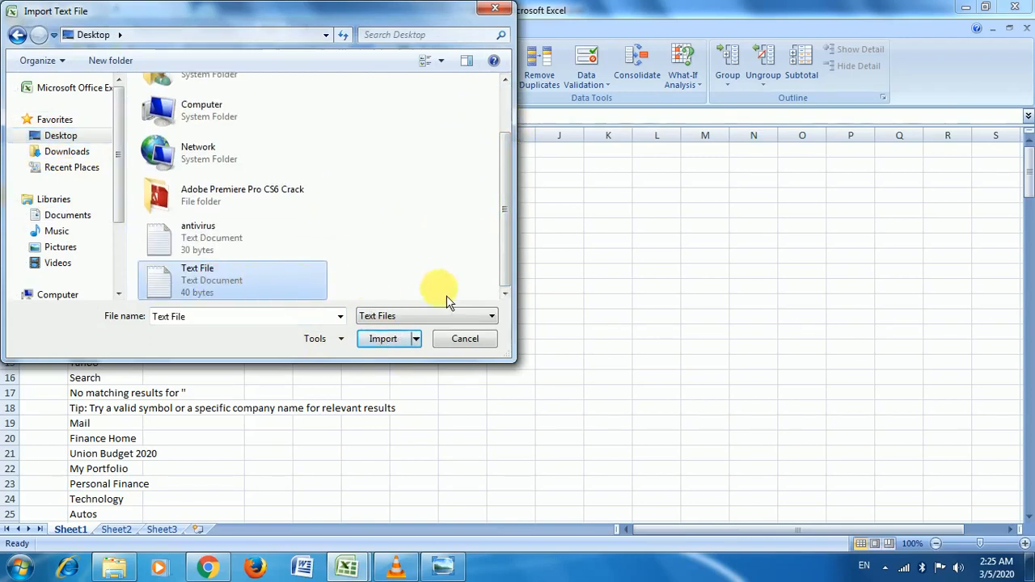
{"action": "left_click", "coordinate": [374, 341]}
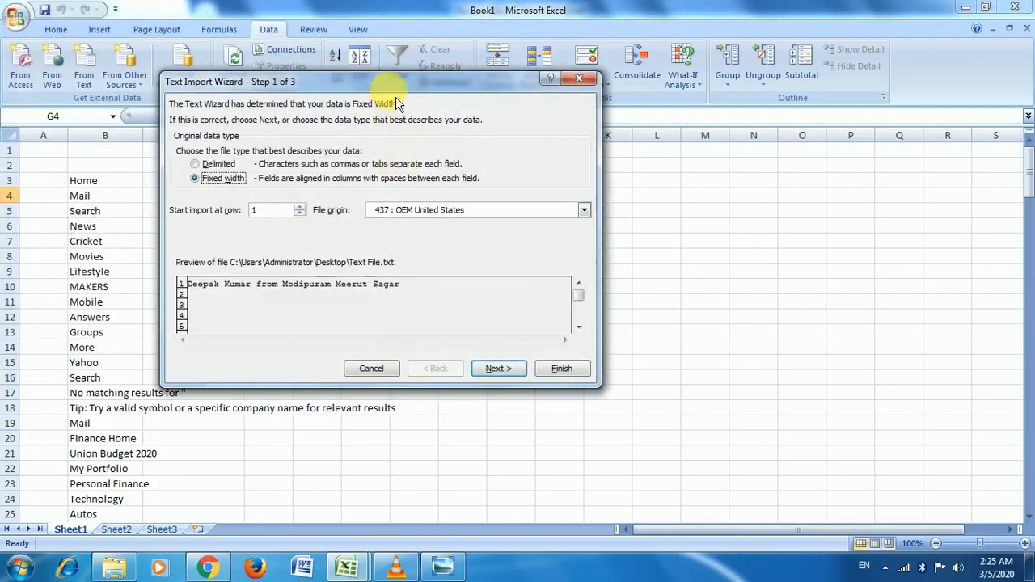
{"action": "left_click_drag", "start_coordinate": [396, 82], "coordinate": [621, 33]}
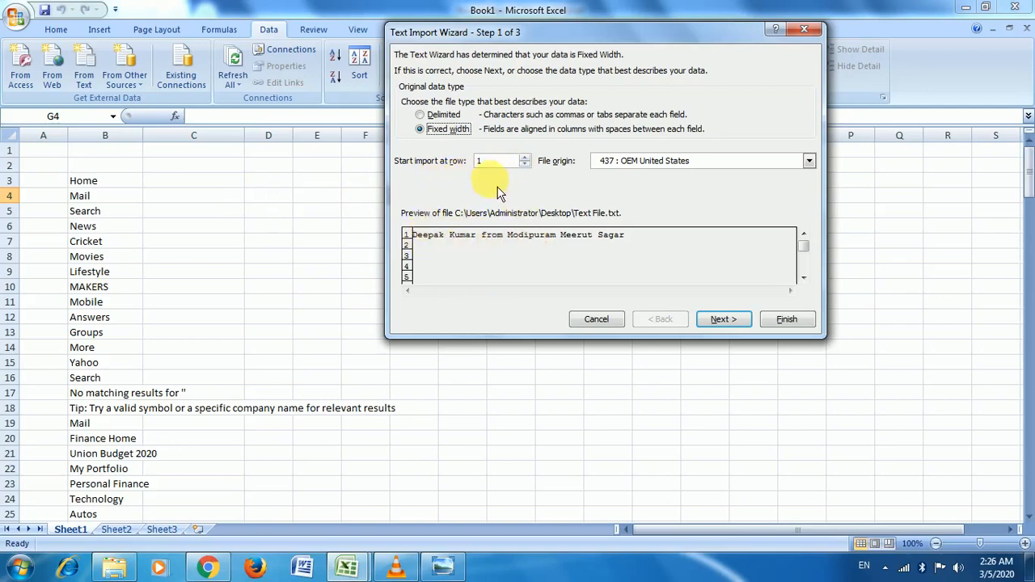
{"action": "left_click", "coordinate": [525, 157]}
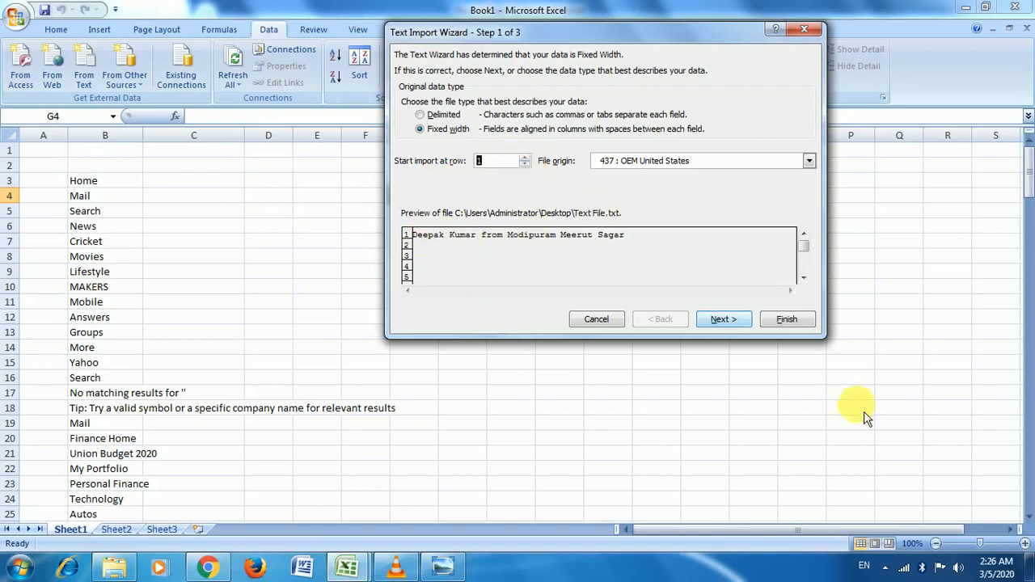
{"action": "left_click", "coordinate": [724, 319]}
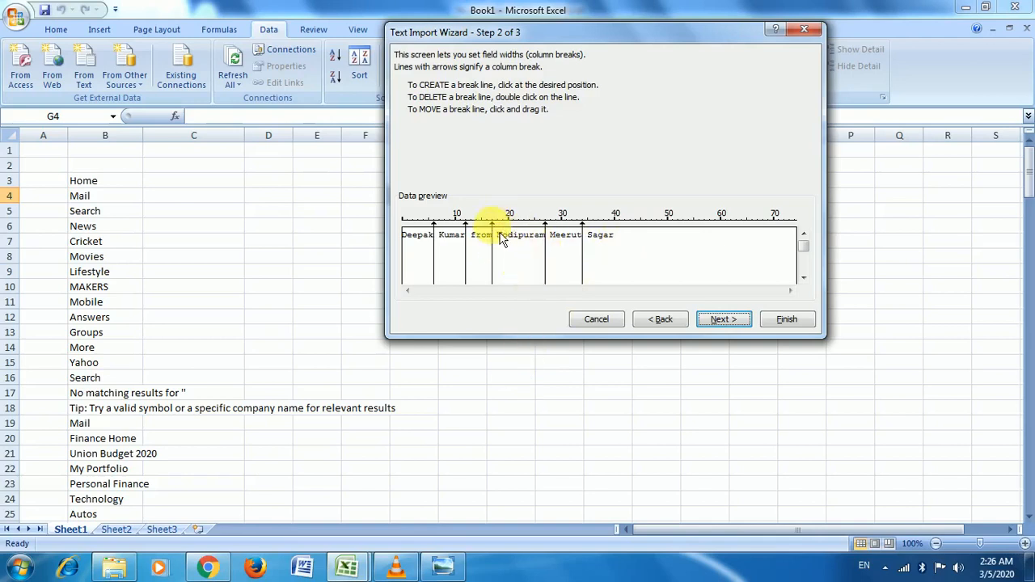
Step: Drag the column break to just before Modipuram and continue to Step 3
{"action": "left_click_drag", "start_coordinate": [492, 235], "coordinate": [515, 253]}
{"action": "left_click_drag", "start_coordinate": [509, 234], "coordinate": [503, 234]}
{"action": "left_click_drag", "start_coordinate": [503, 234], "coordinate": [498, 234]}
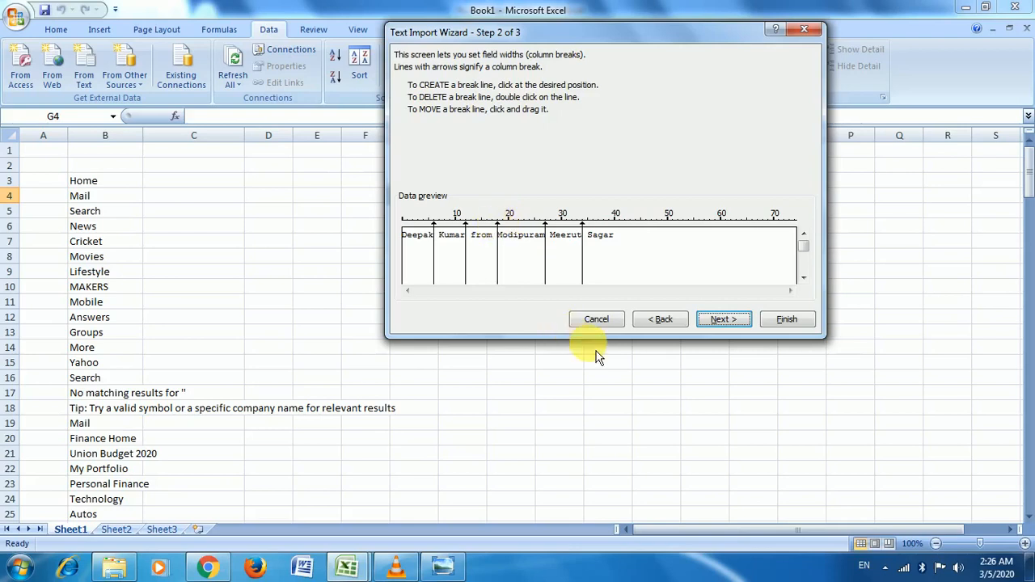
{"action": "left_click", "coordinate": [723, 320]}
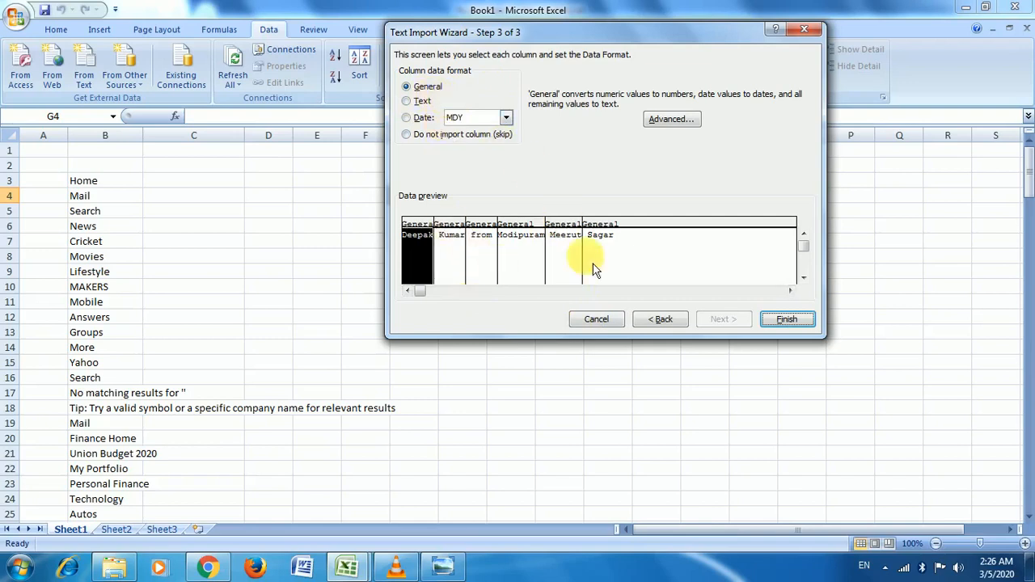
Step: Keep the columns in General format and finish the import at cell $G$4
{"action": "left_click", "coordinate": [421, 102]}
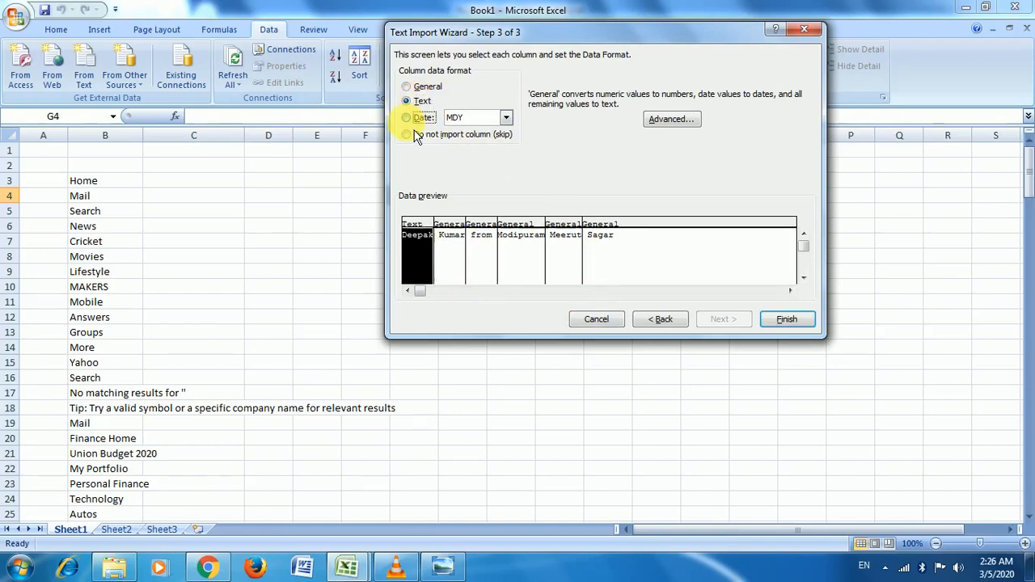
{"action": "left_click", "coordinate": [506, 118]}
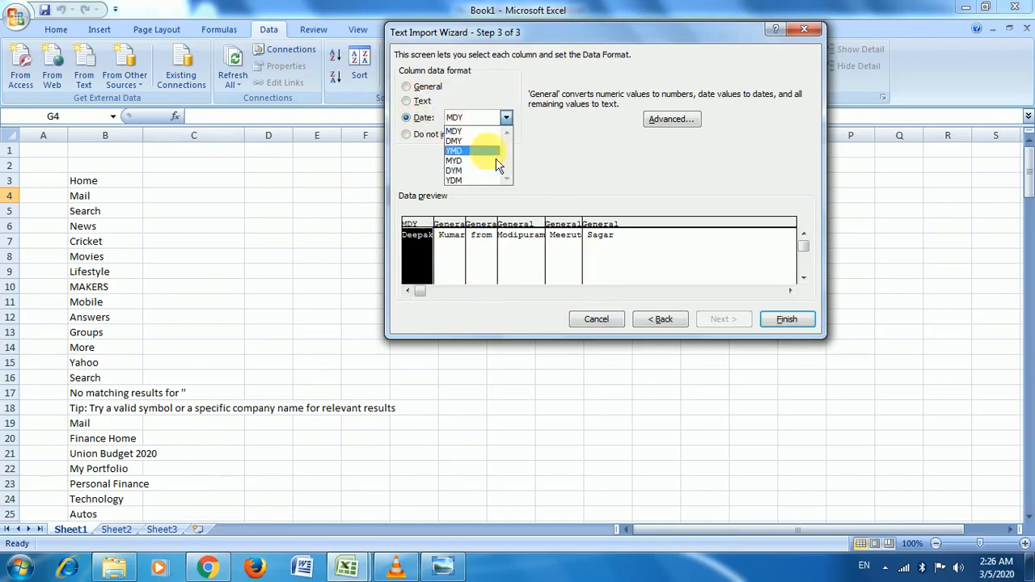
{"action": "left_click", "coordinate": [491, 114]}
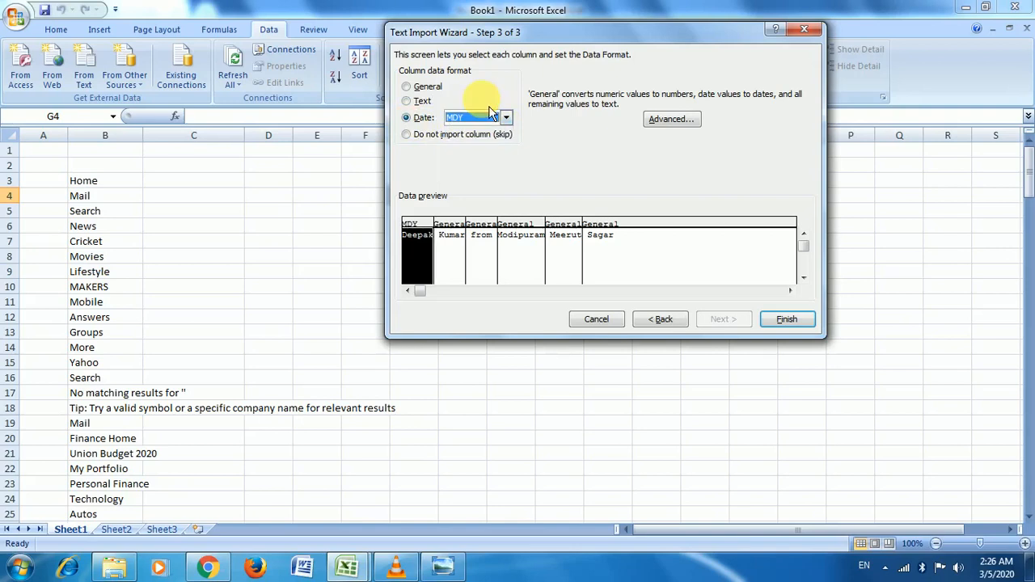
{"action": "left_click", "coordinate": [416, 92]}
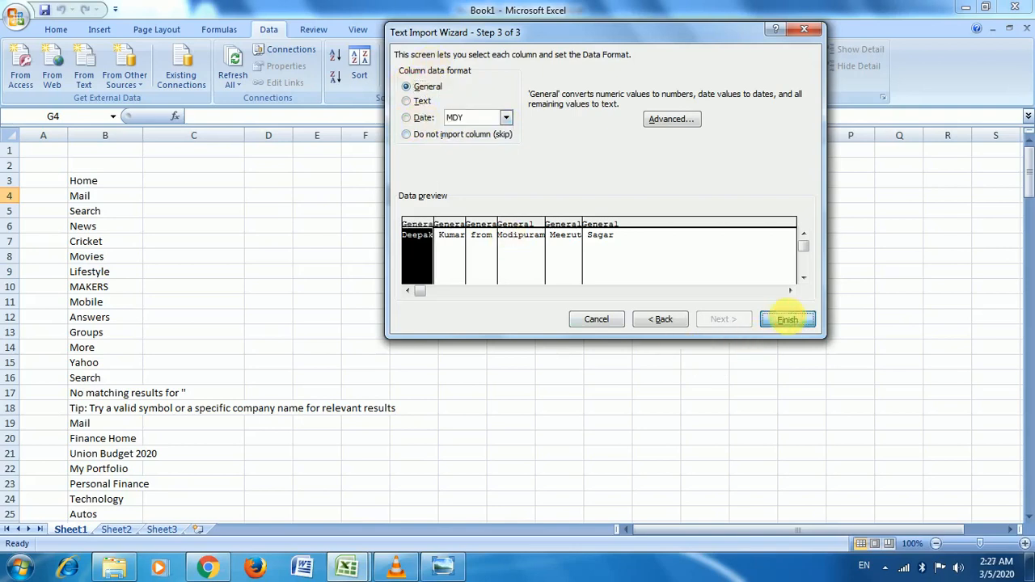
{"action": "left_click", "coordinate": [786, 319]}
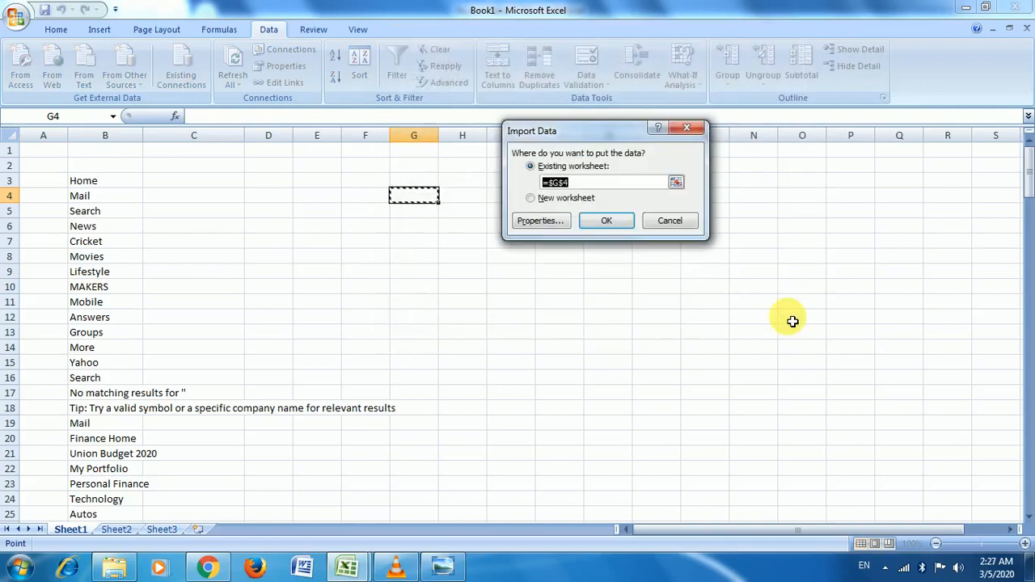
{"action": "left_click", "coordinate": [610, 221]}
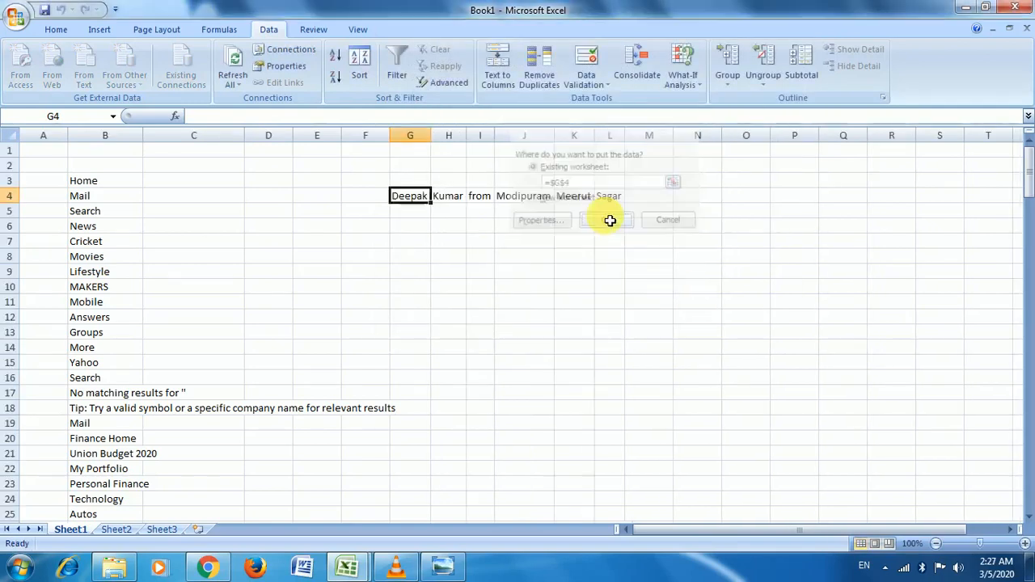
Step: Check the imported words in H4 through L4, including Modipuram, Meerut and Sagar
{"action": "left_click", "coordinate": [433, 196]}
{"action": "left_click", "coordinate": [474, 196]}
{"action": "left_click", "coordinate": [512, 199]}
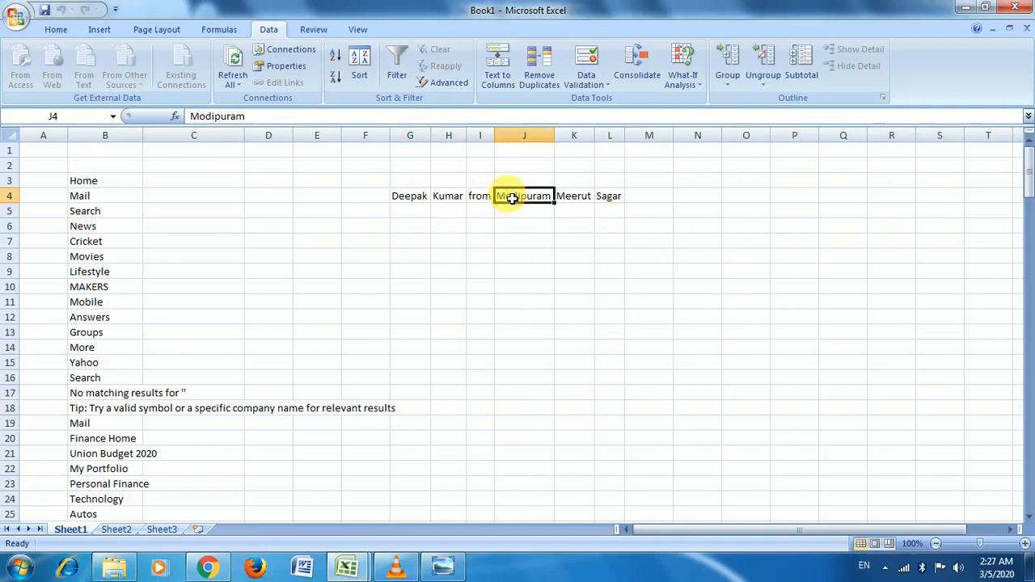
{"action": "left_click", "coordinate": [610, 198]}
{"action": "left_click", "coordinate": [574, 198]}
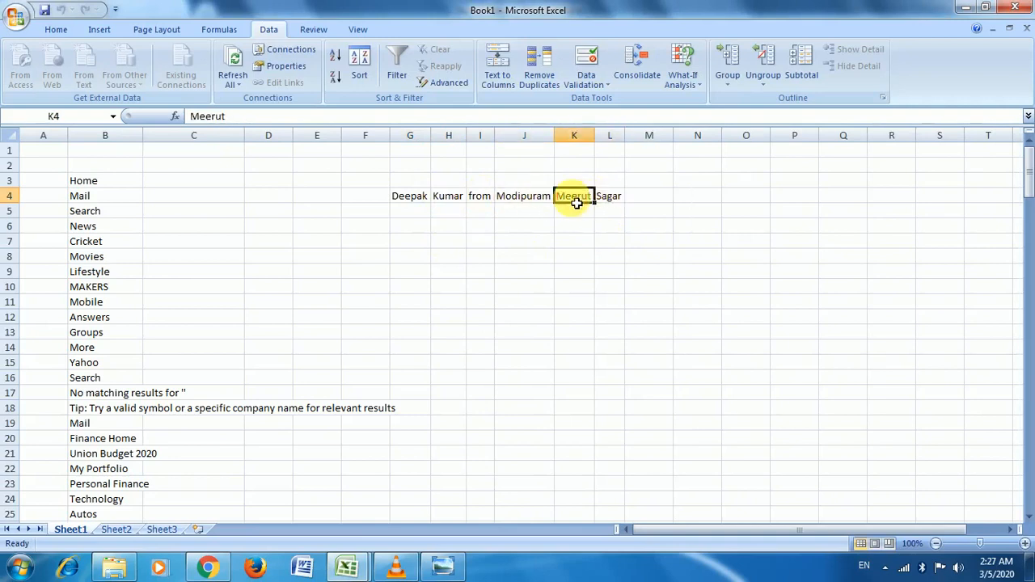
{"action": "left_click", "coordinate": [579, 288]}
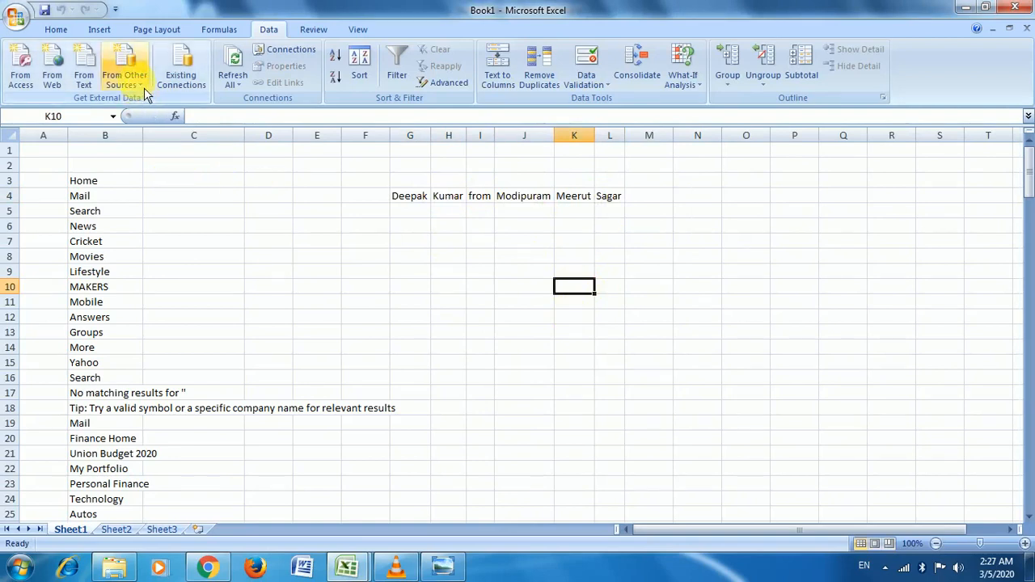
Step: Look through the From Other Sources and Refresh options without choosing any
{"action": "left_click", "coordinate": [139, 84]}
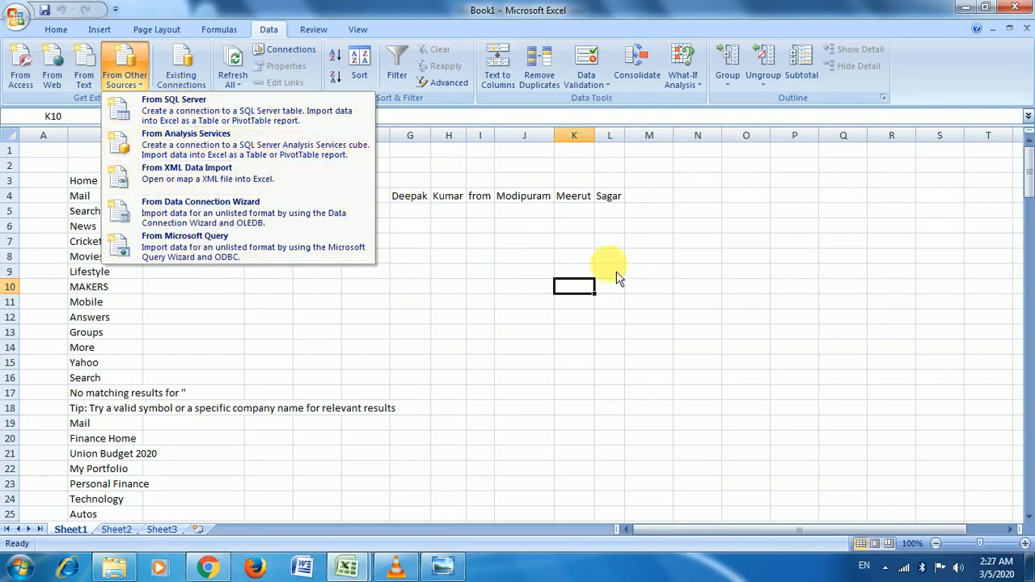
{"action": "left_click", "coordinate": [578, 258]}
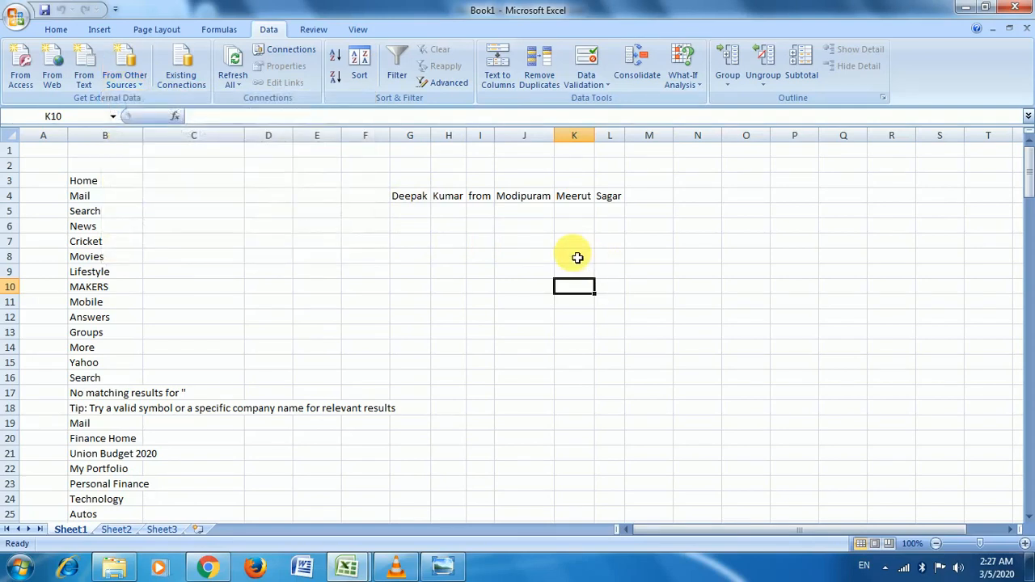
{"action": "left_click", "coordinate": [416, 271]}
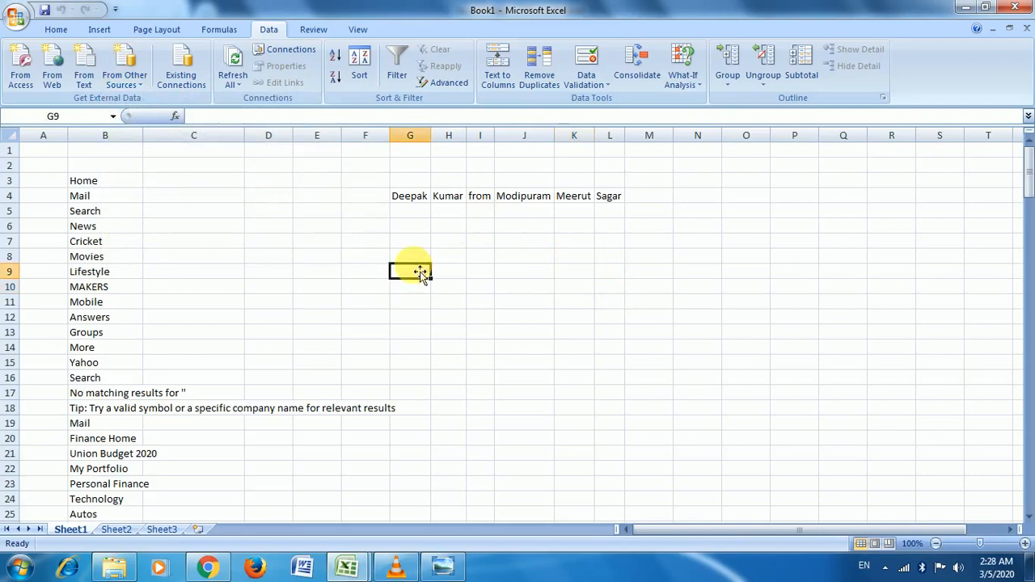
{"action": "left_click", "coordinate": [241, 87]}
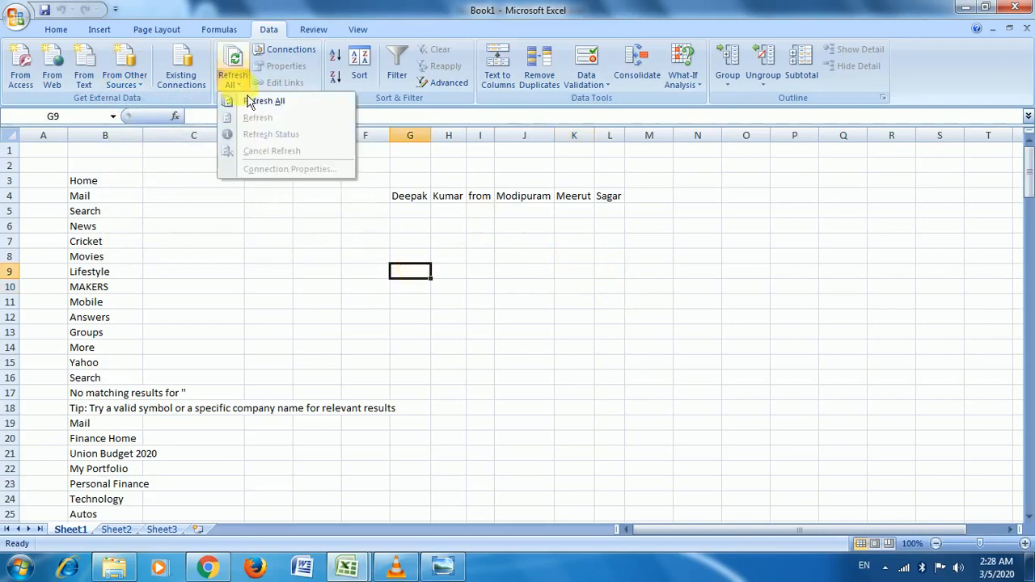
{"action": "left_click", "coordinate": [476, 247]}
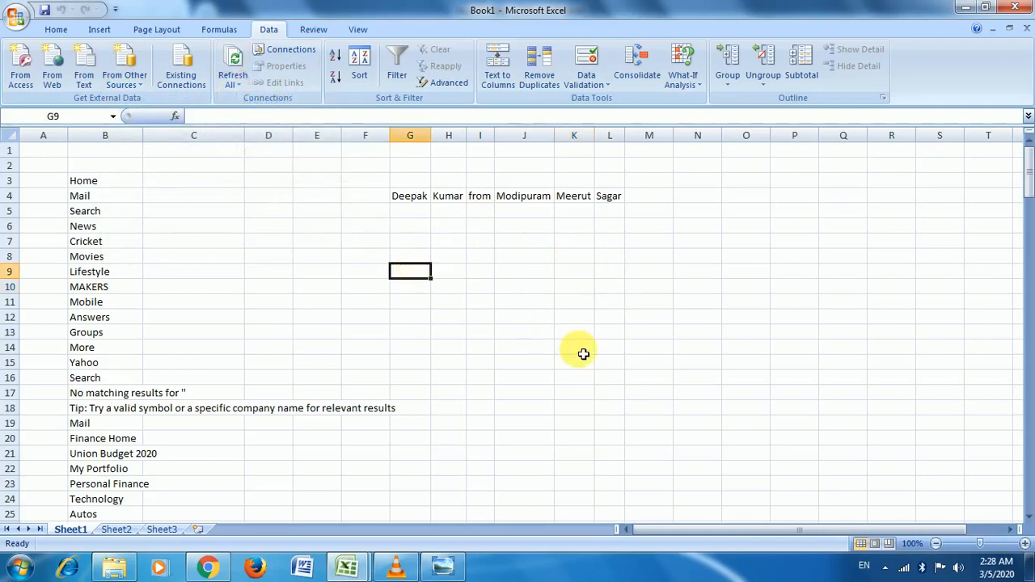
Step: Review cells G4 and B3, then minimise the Book1 and Student Result workbooks
{"action": "left_click", "coordinate": [419, 206]}
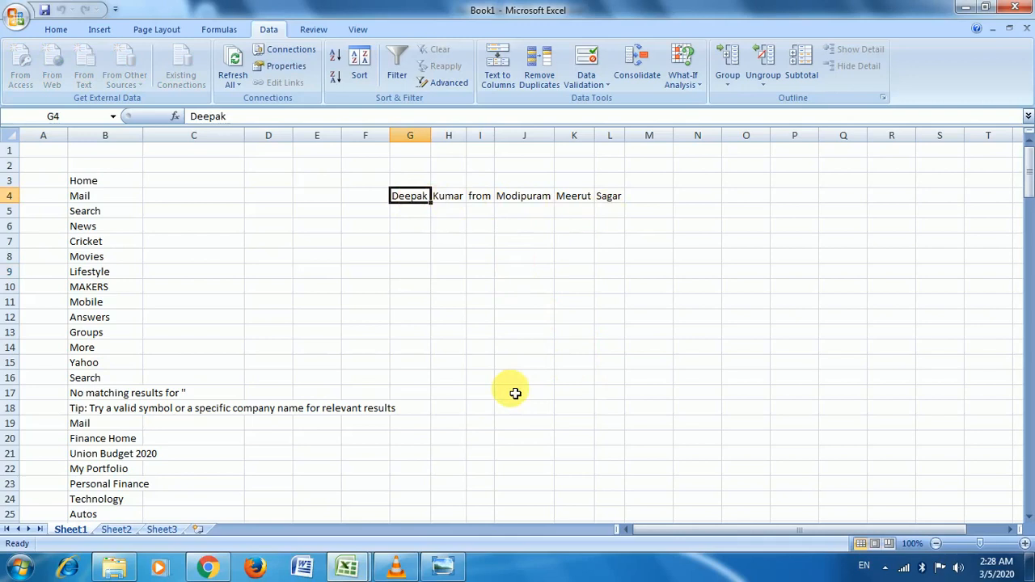
{"action": "left_click", "coordinate": [102, 178]}
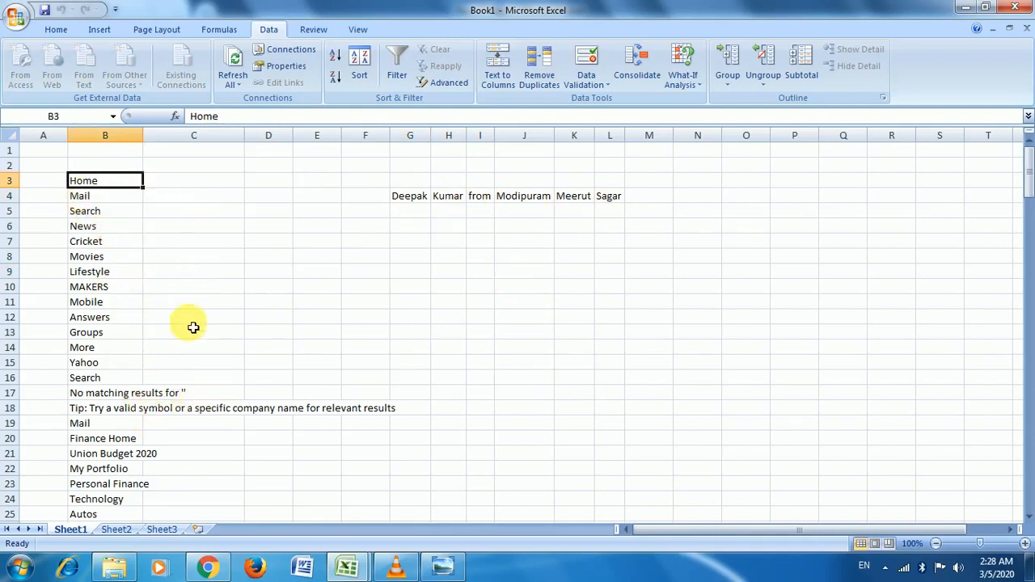
{"action": "left_click", "coordinate": [271, 301]}
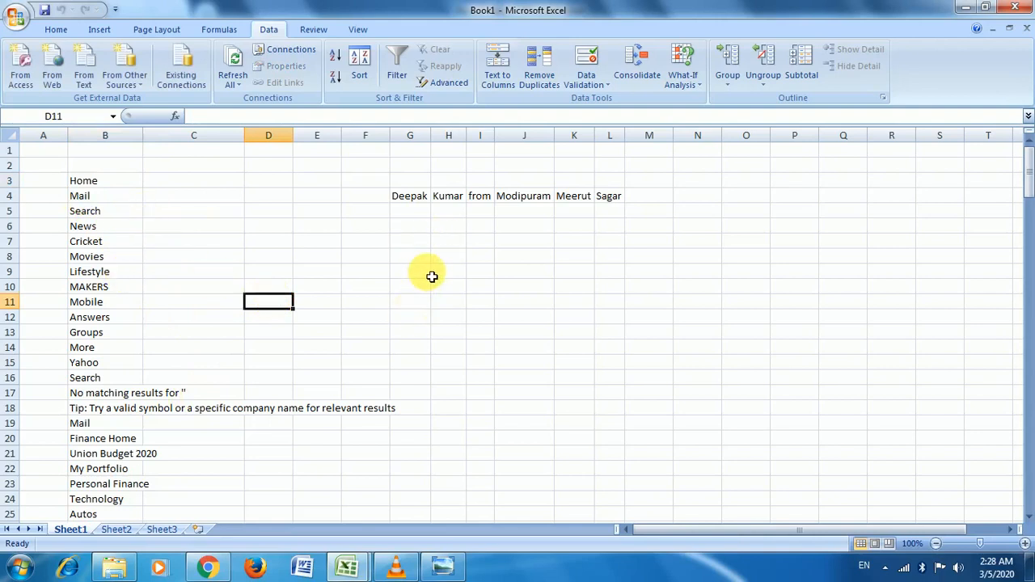
{"action": "left_click", "coordinate": [426, 243]}
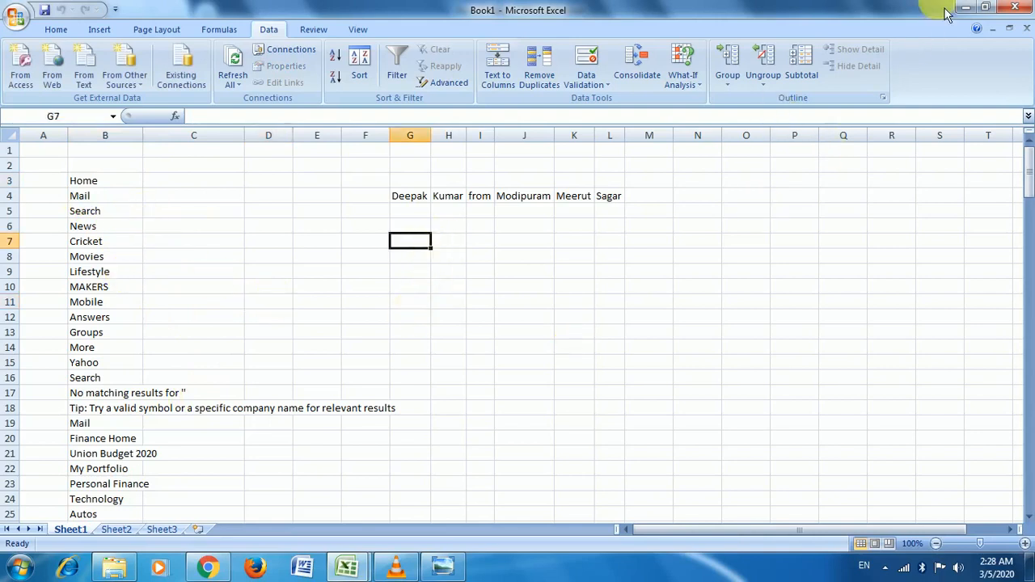
{"action": "left_click", "coordinate": [973, 10]}
{"action": "left_click", "coordinate": [973, 9]}
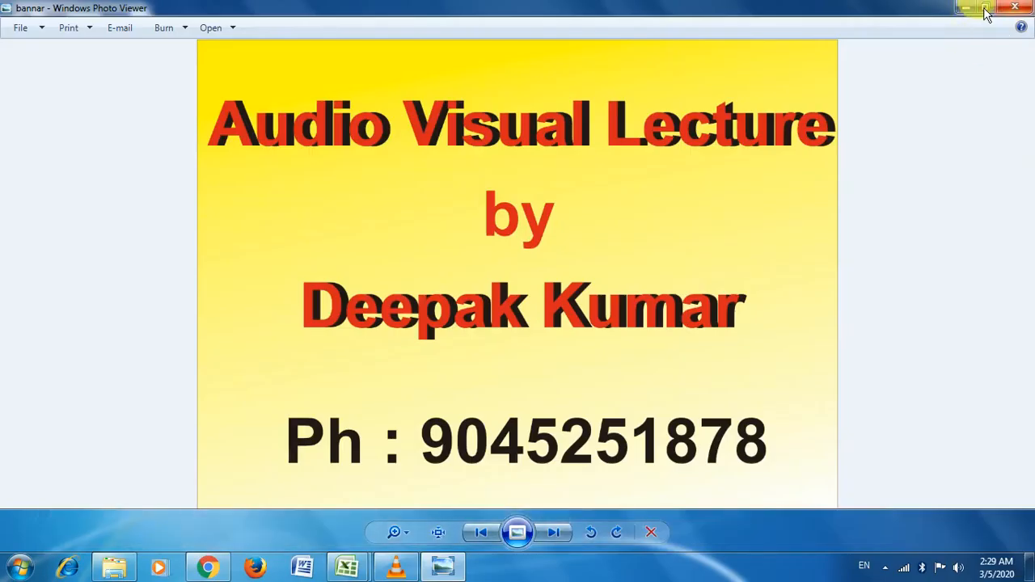
Step: Minimise the banner picture and open the desktop's Text File in Notepad
{"action": "left_click", "coordinate": [974, 10]}
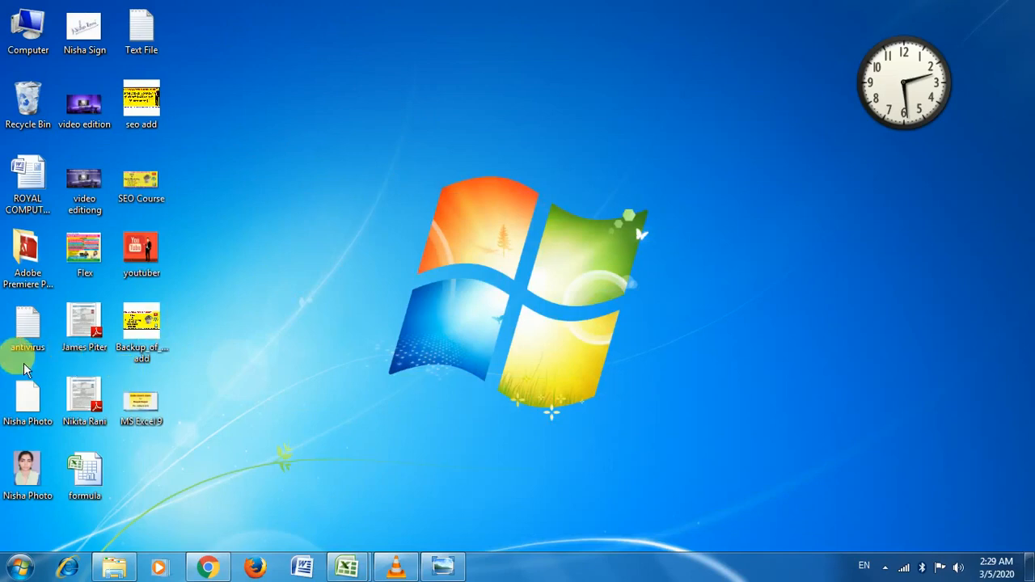
{"action": "double_click", "coordinate": [142, 27]}
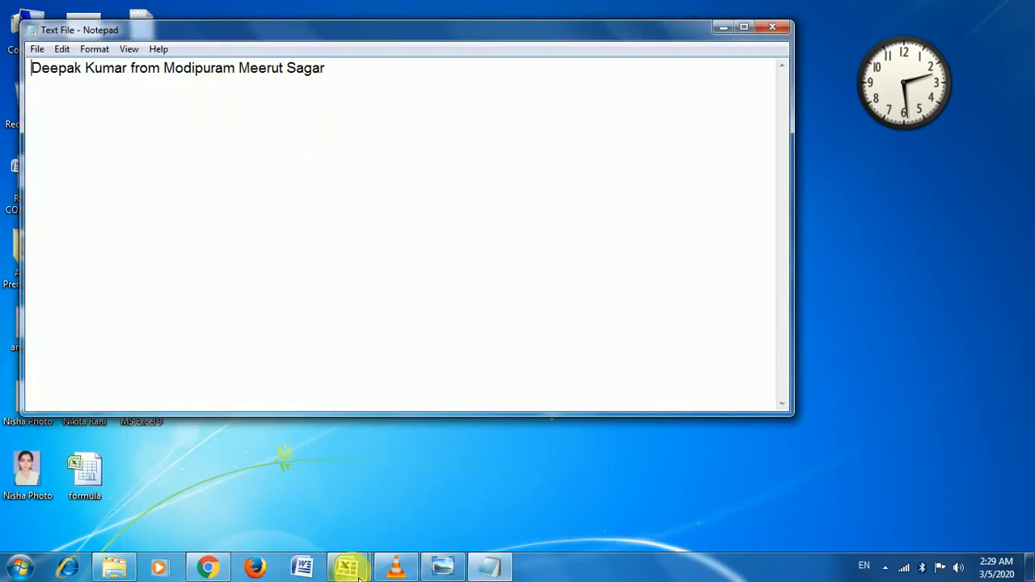
Step: Go back to the Notepad text file and delete the sentence's final word
{"action": "mouse_move", "coordinate": [358, 574]}
{"action": "left_click", "coordinate": [377, 508]}
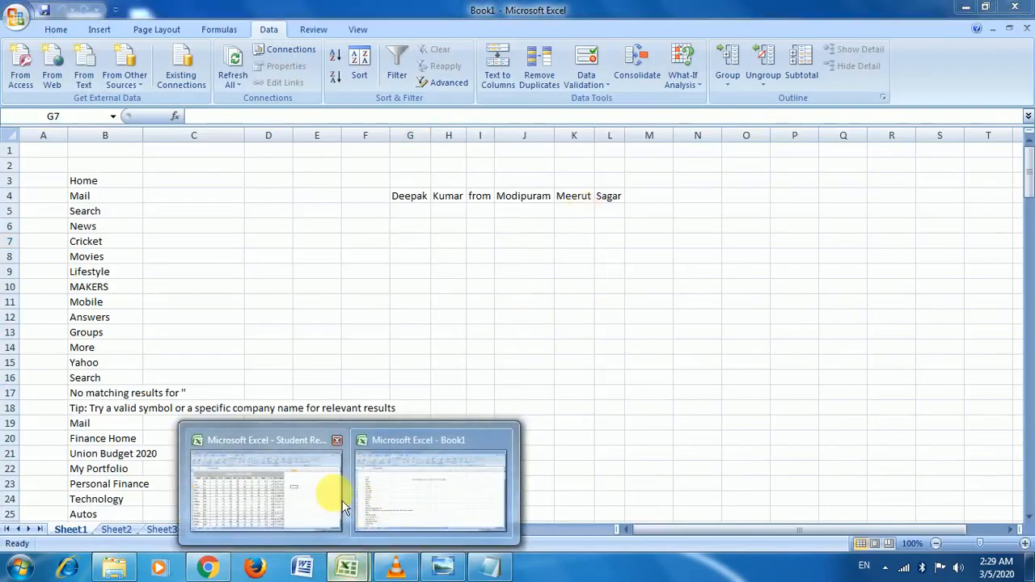
{"action": "left_click", "coordinate": [395, 495]}
{"action": "left_click", "coordinate": [493, 575]}
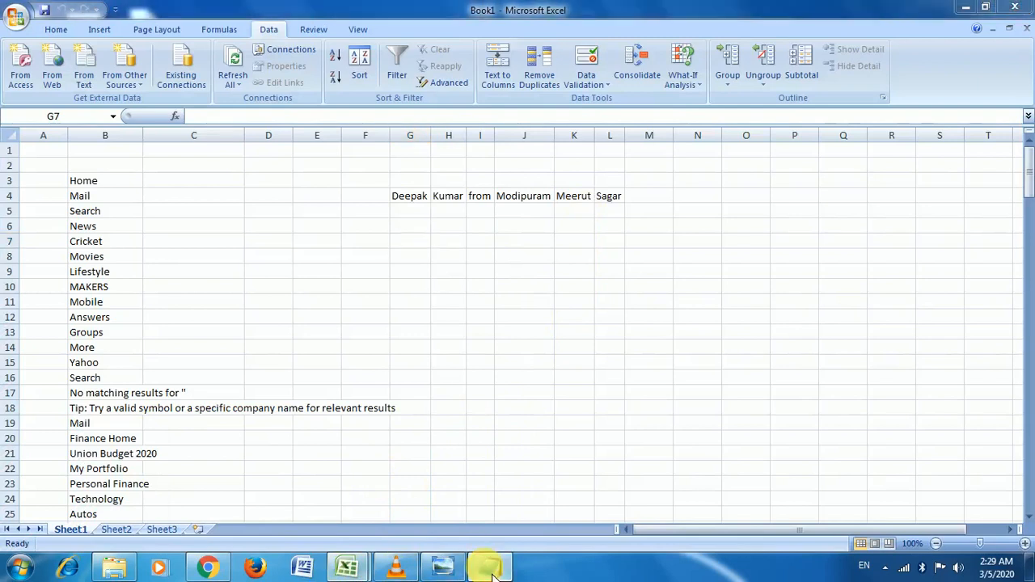
{"action": "double_click", "coordinate": [305, 70]}
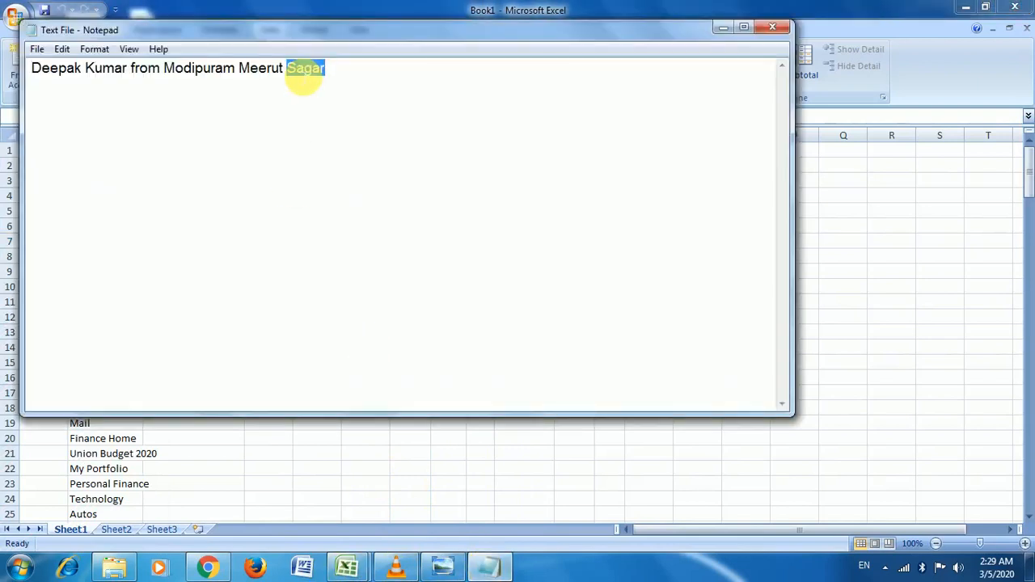
{"action": "key", "text": "Delete"}
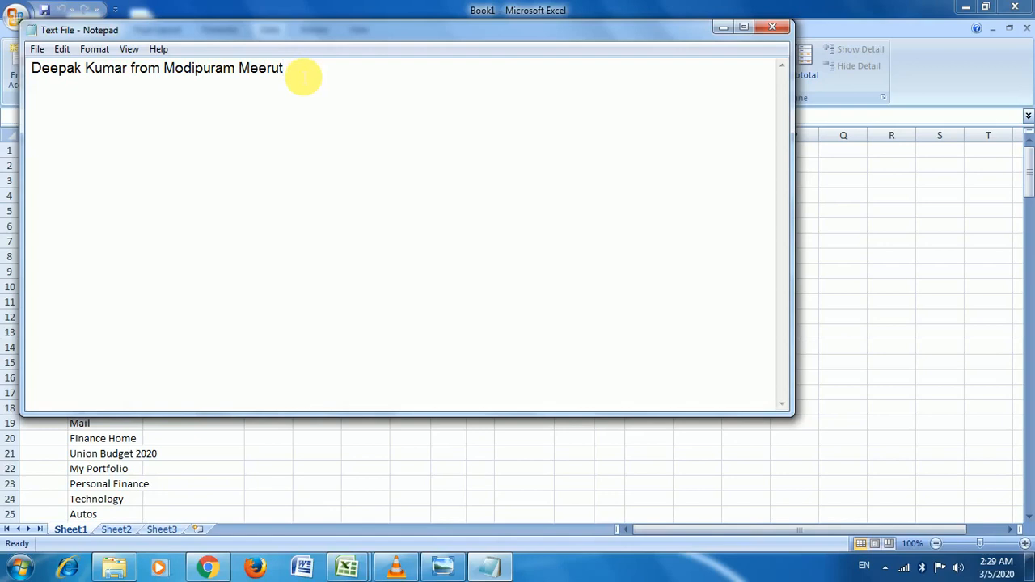
Step: Save the edited text file and close Notepad
{"action": "left_click", "coordinate": [38, 49]}
{"action": "left_click", "coordinate": [65, 99]}
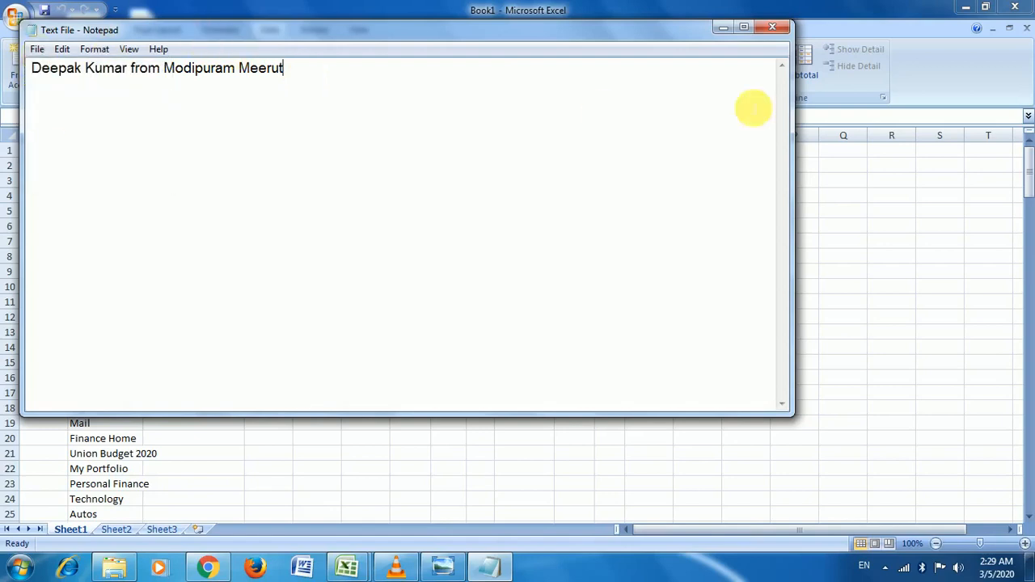
{"action": "left_click", "coordinate": [783, 32]}
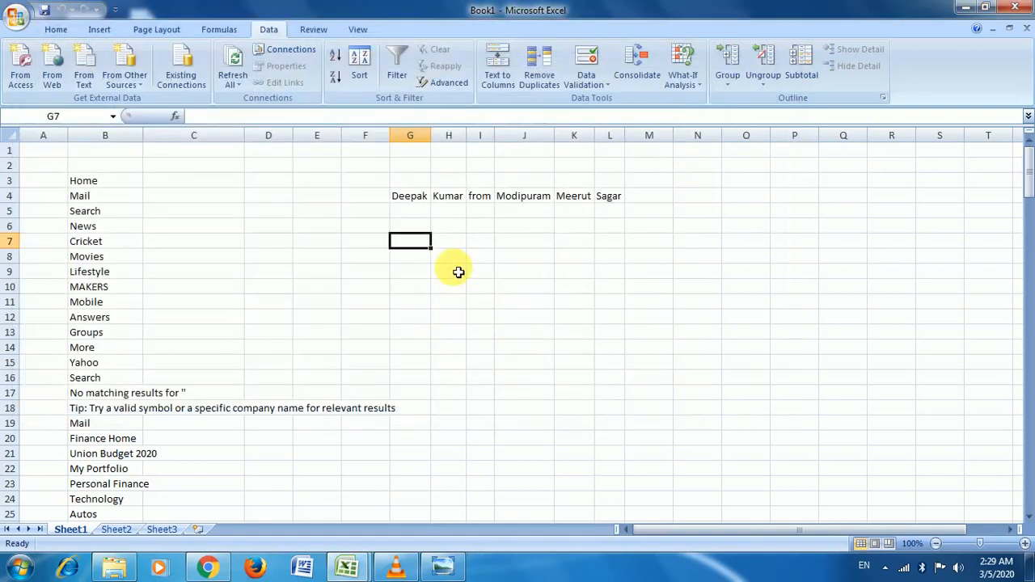
Step: Refresh All from the edited Text File so row 4 ends with Meerut in K4
{"action": "left_click", "coordinate": [458, 241]}
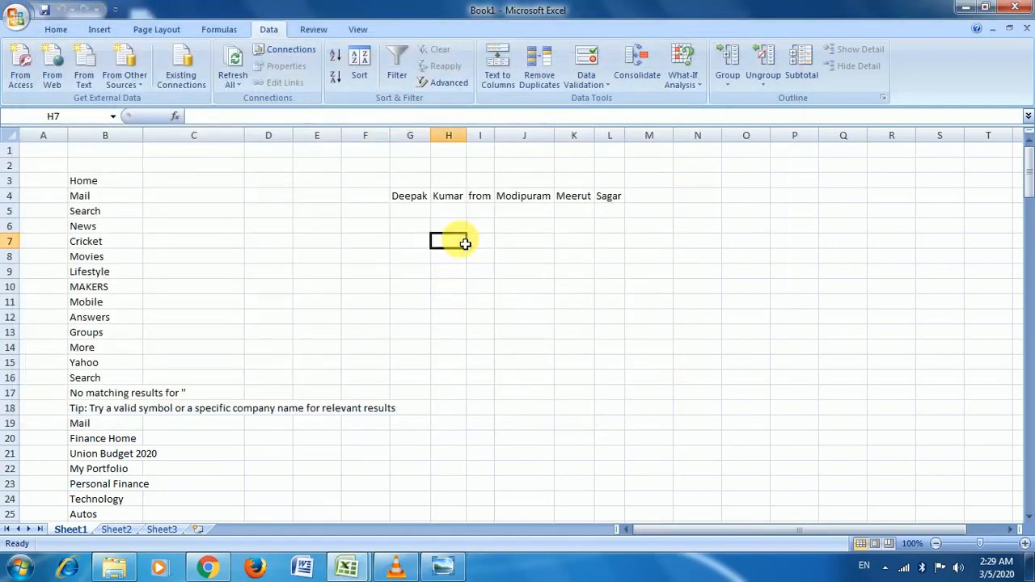
{"action": "left_click", "coordinate": [238, 80]}
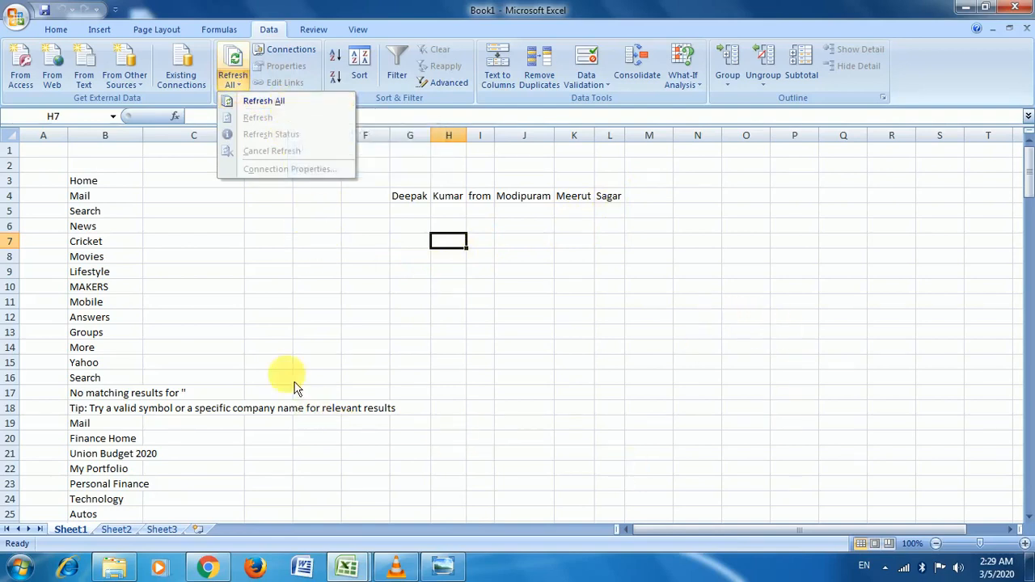
{"action": "left_click", "coordinate": [275, 105]}
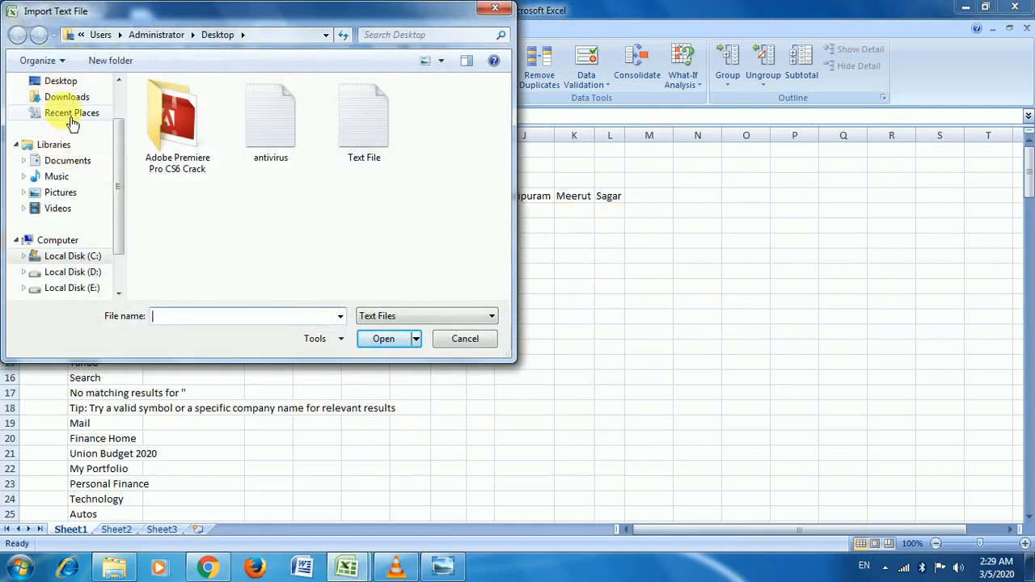
{"action": "left_click", "coordinate": [360, 138]}
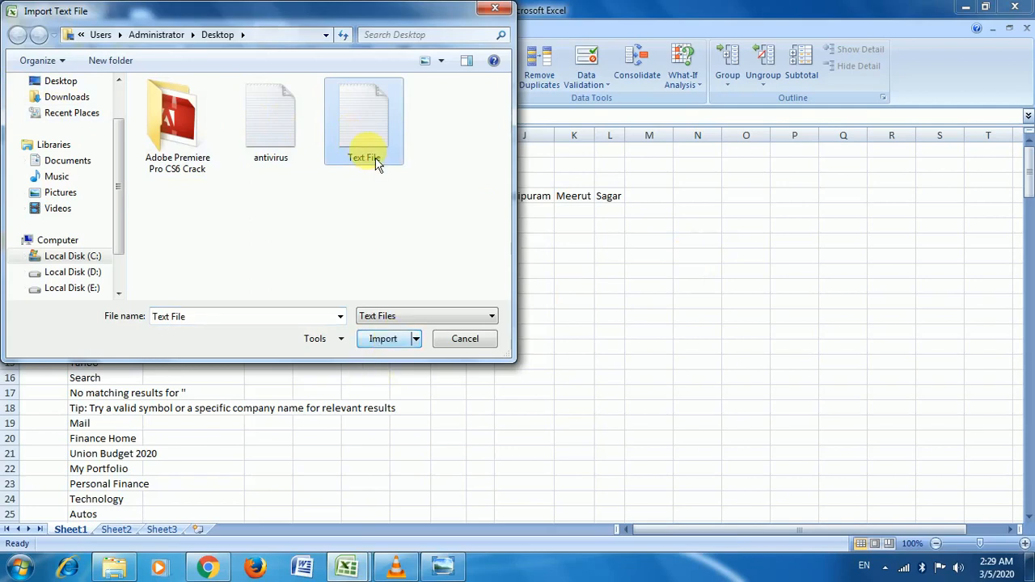
{"action": "left_click", "coordinate": [382, 339]}
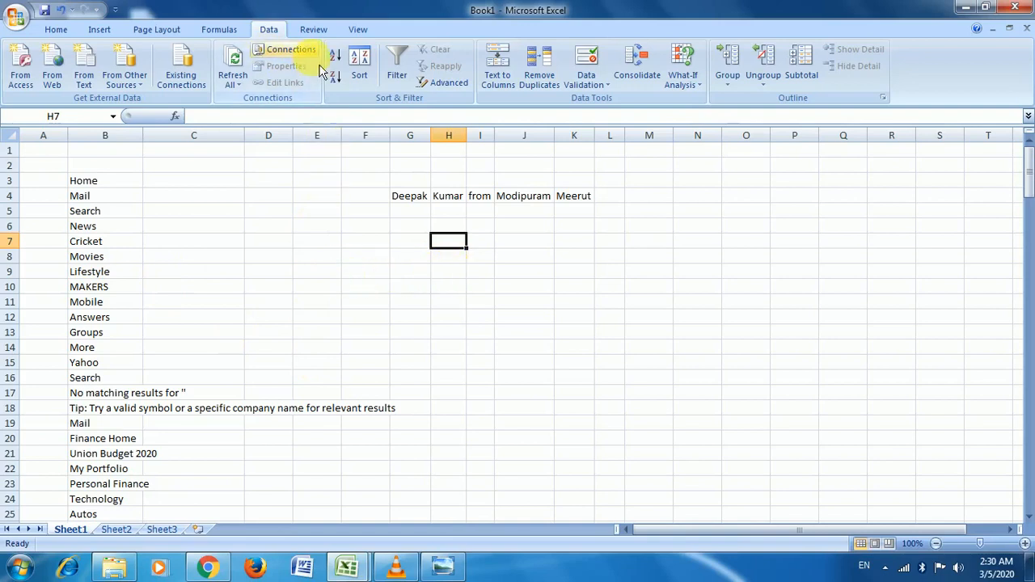
Step: Enable timed automatic refresh in the Text File connection's properties
{"action": "left_click", "coordinate": [293, 50]}
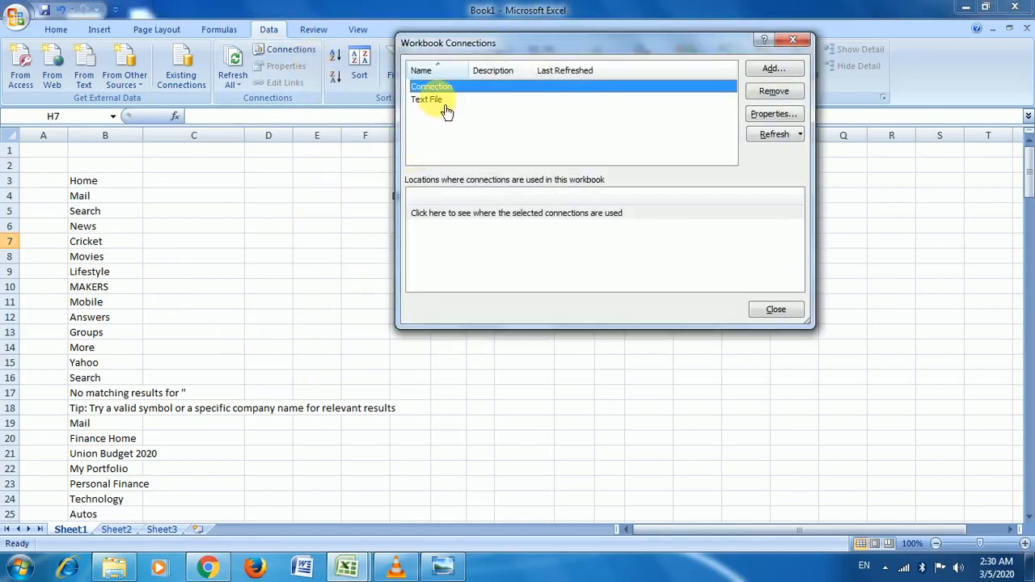
{"action": "left_click", "coordinate": [453, 101]}
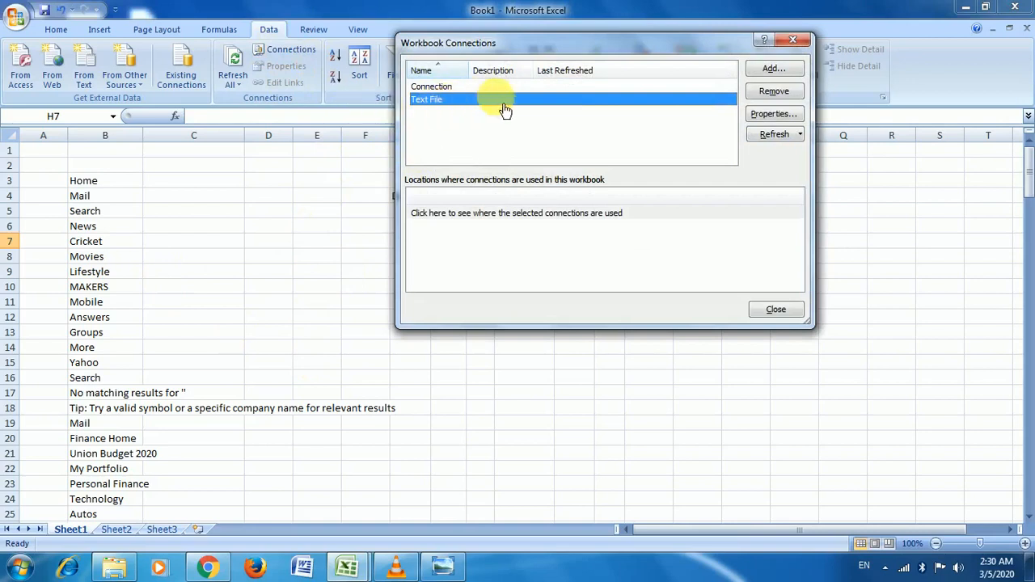
{"action": "left_click", "coordinate": [789, 72]}
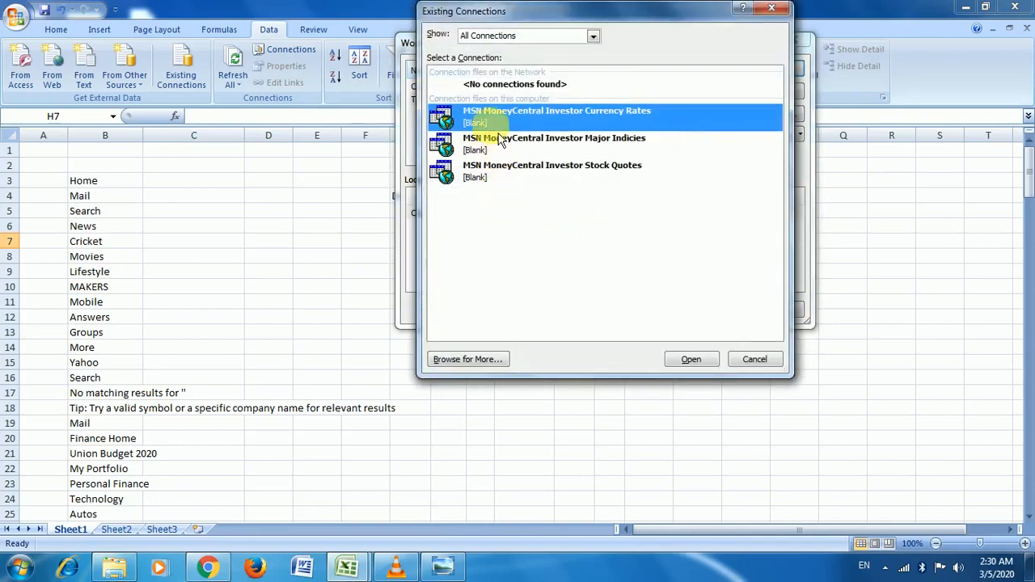
{"action": "left_click", "coordinate": [780, 13]}
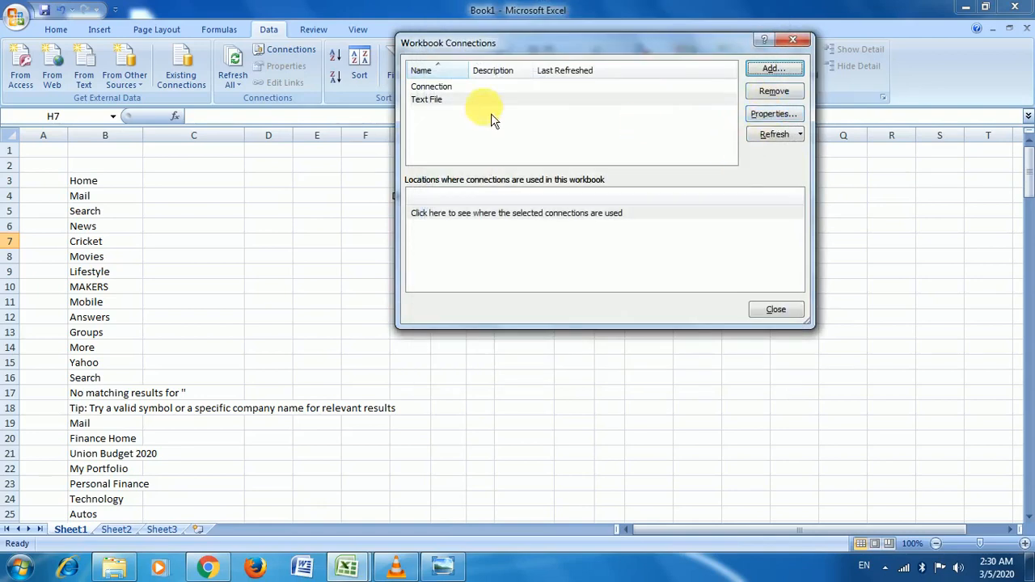
{"action": "left_click", "coordinate": [768, 115]}
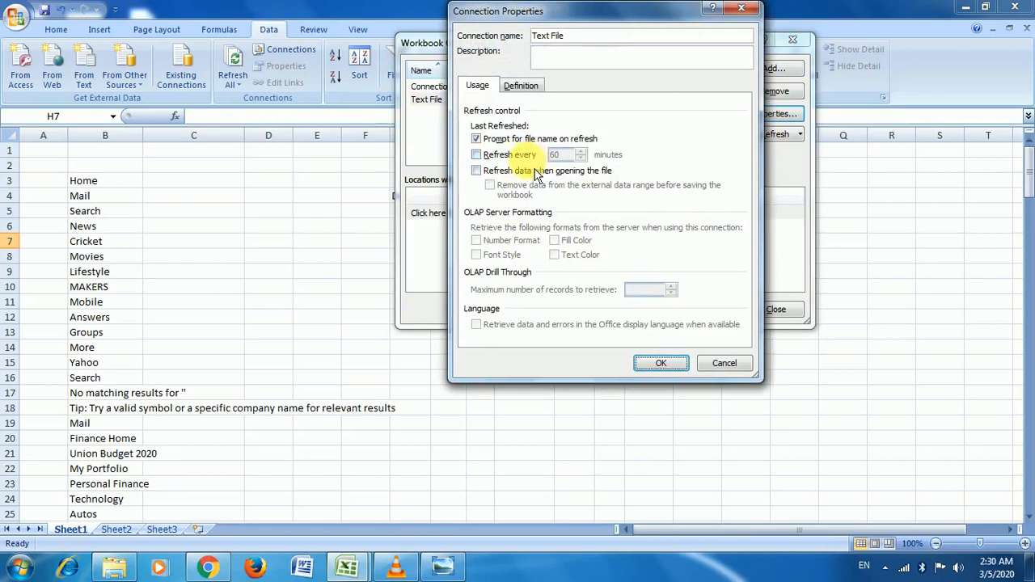
{"action": "left_click", "coordinate": [489, 155]}
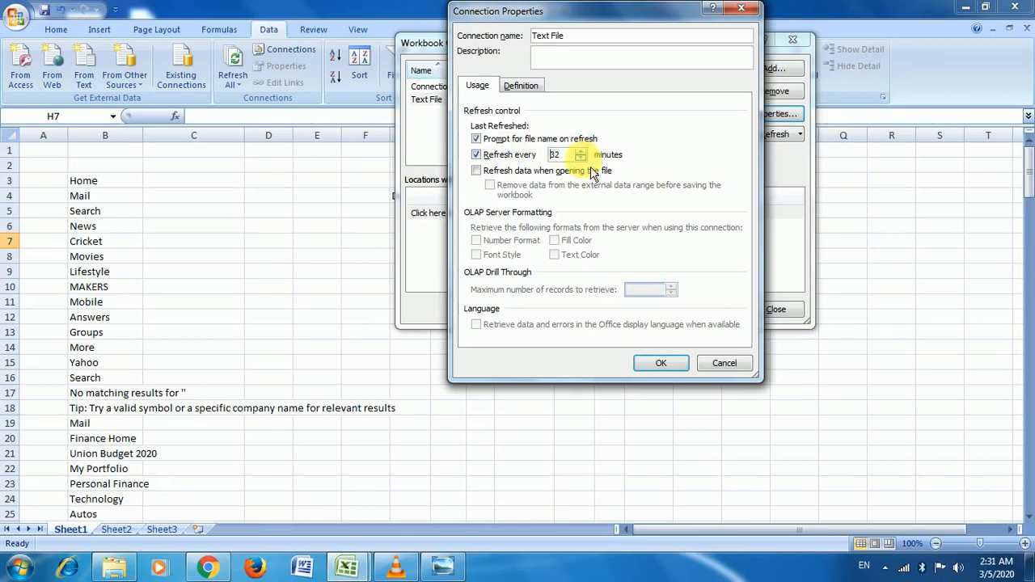
{"action": "left_click", "coordinate": [661, 363]}
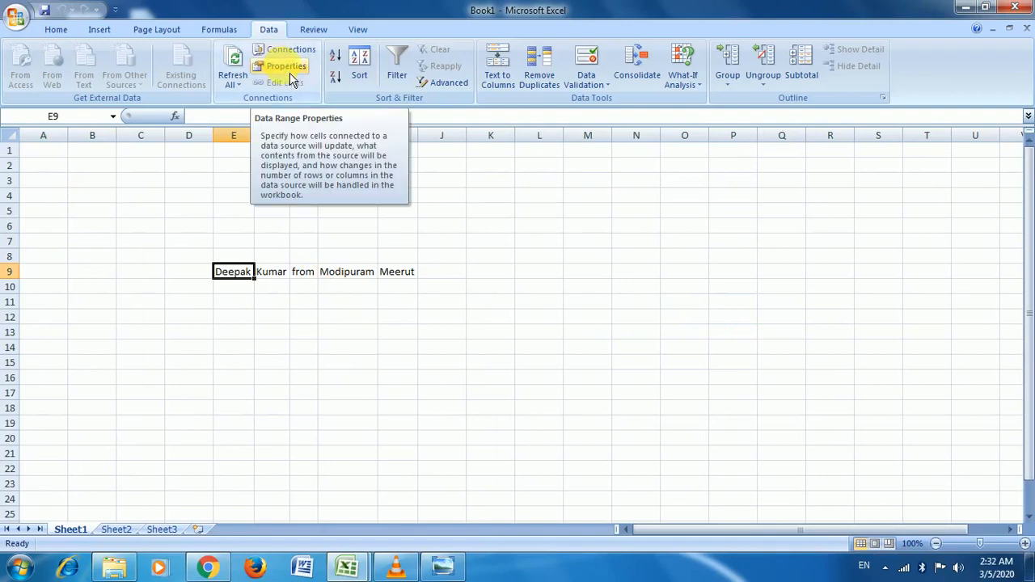
Step: Set the imported Text File range to refresh every 55 minutes
{"action": "left_click", "coordinate": [290, 70]}
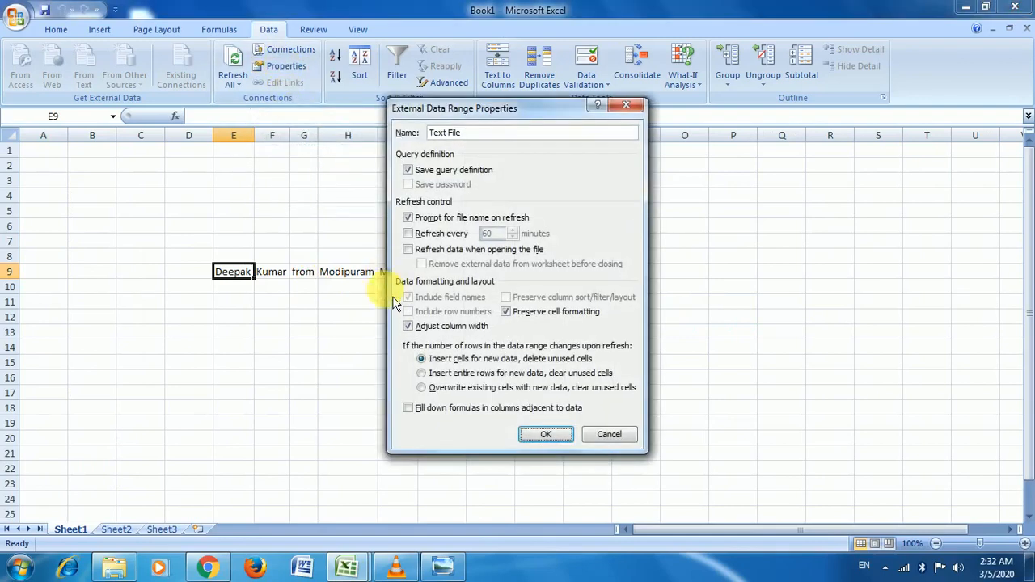
{"action": "left_click", "coordinate": [441, 234]}
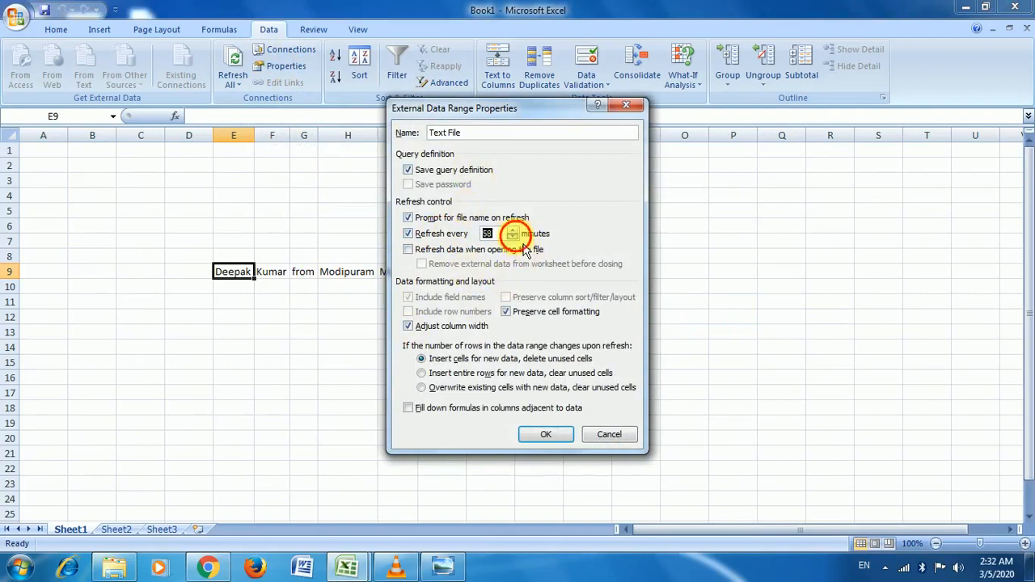
{"action": "left_click", "coordinate": [539, 436]}
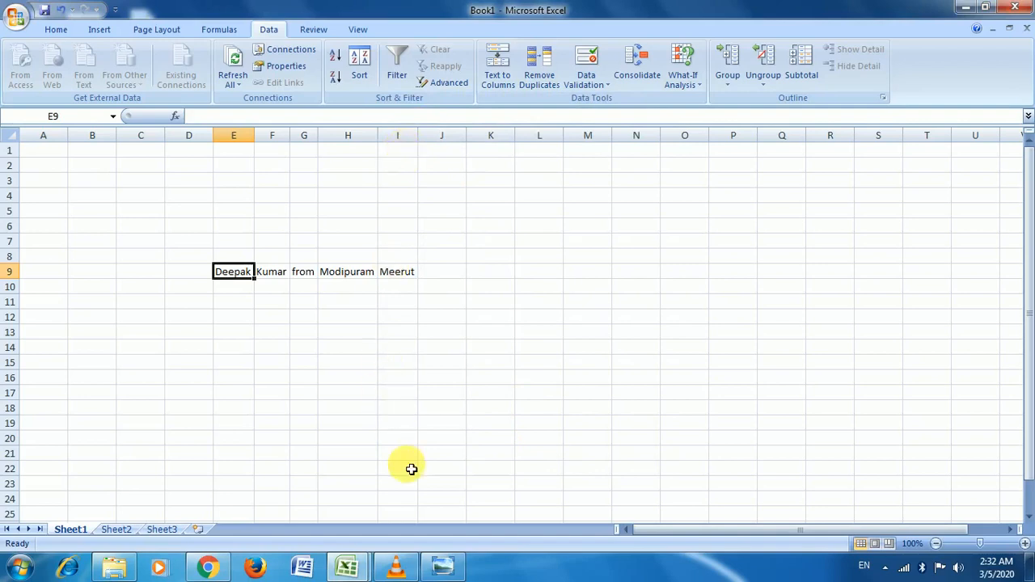
Step: Switch to the Student Result workbook, select names A2:A18 and sort A to Z
{"action": "left_click", "coordinate": [344, 566]}
{"action": "left_click", "coordinate": [267, 485]}
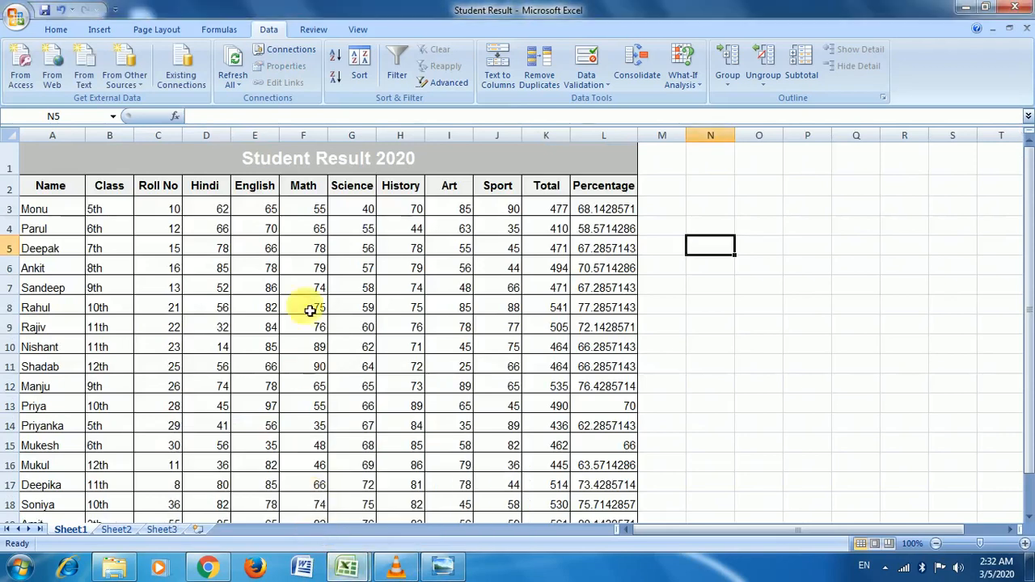
{"action": "scroll", "coordinate": [314, 242], "scroll_direction": "down", "scroll_amount": 2}
{"action": "scroll", "coordinate": [315, 245], "scroll_direction": "up", "scroll_amount": 1}
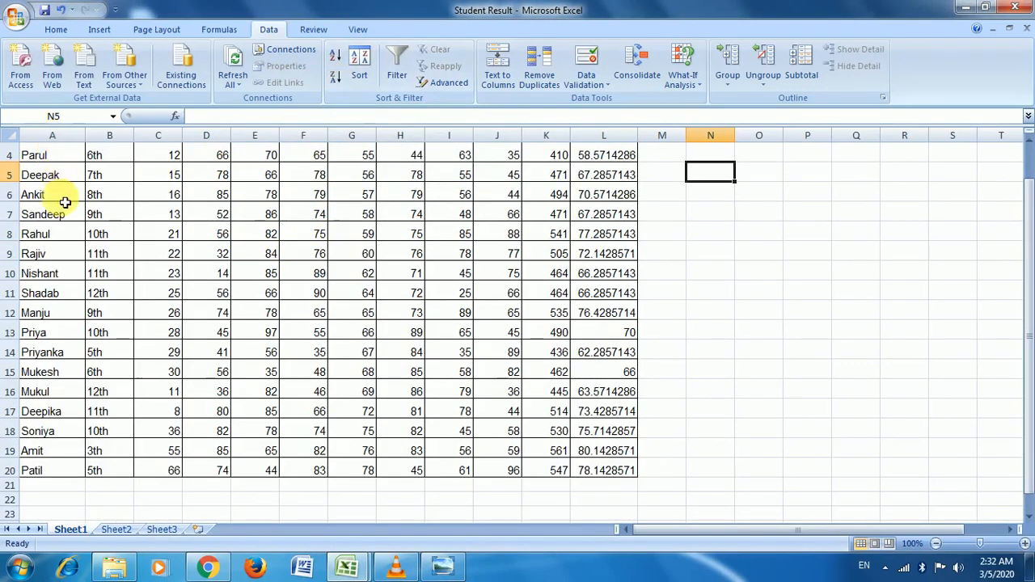
{"action": "scroll", "coordinate": [65, 202], "scroll_direction": "up", "scroll_amount": 1}
{"action": "left_click_drag", "start_coordinate": [65, 194], "coordinate": [71, 513]}
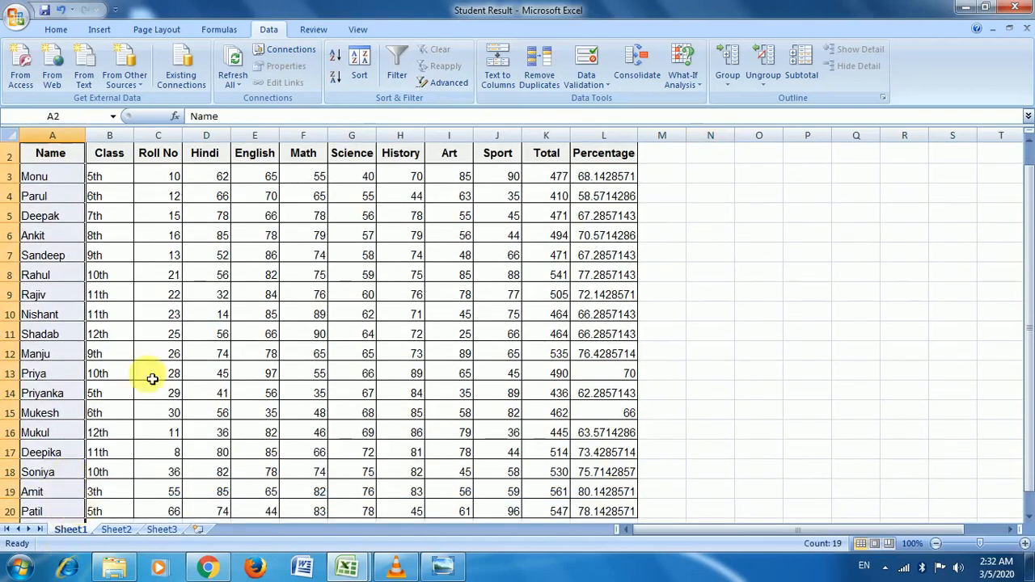
{"action": "left_click", "coordinate": [334, 54]}
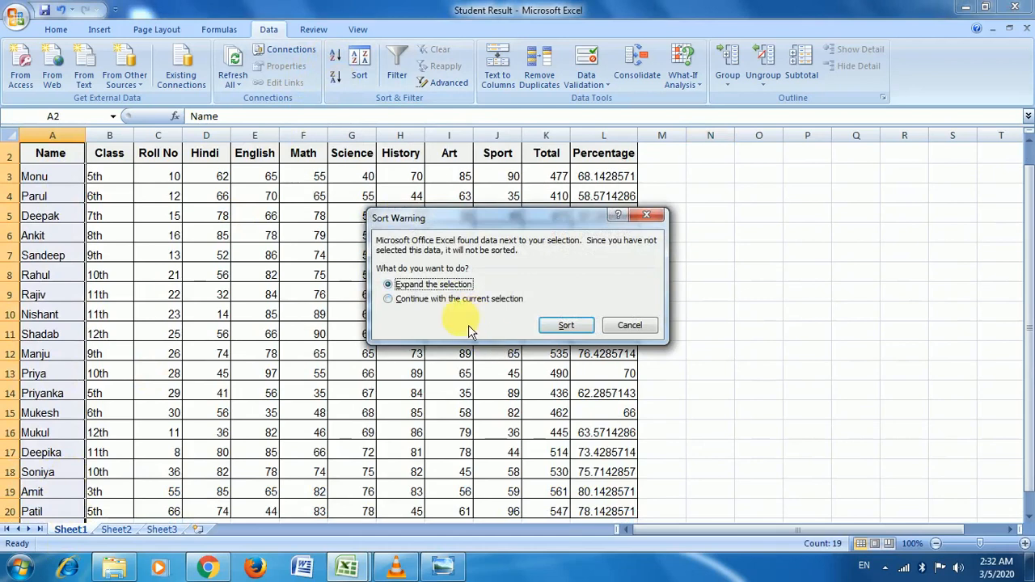
Step: Sort A to Z across the expanded table, try a Z to A sort, then undo it
{"action": "left_click", "coordinate": [566, 325]}
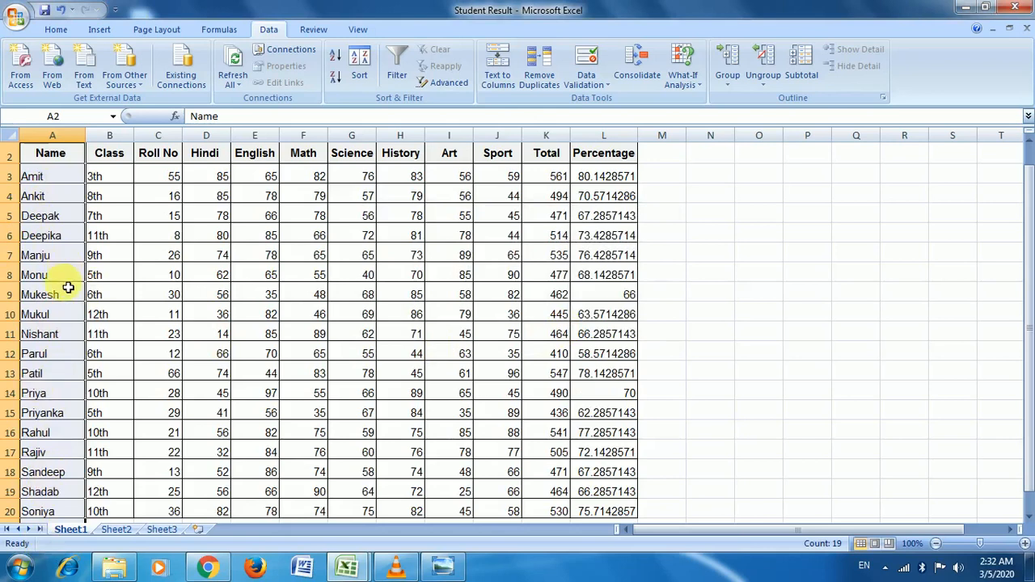
{"action": "left_click", "coordinate": [335, 76]}
{"action": "left_click", "coordinate": [566, 325]}
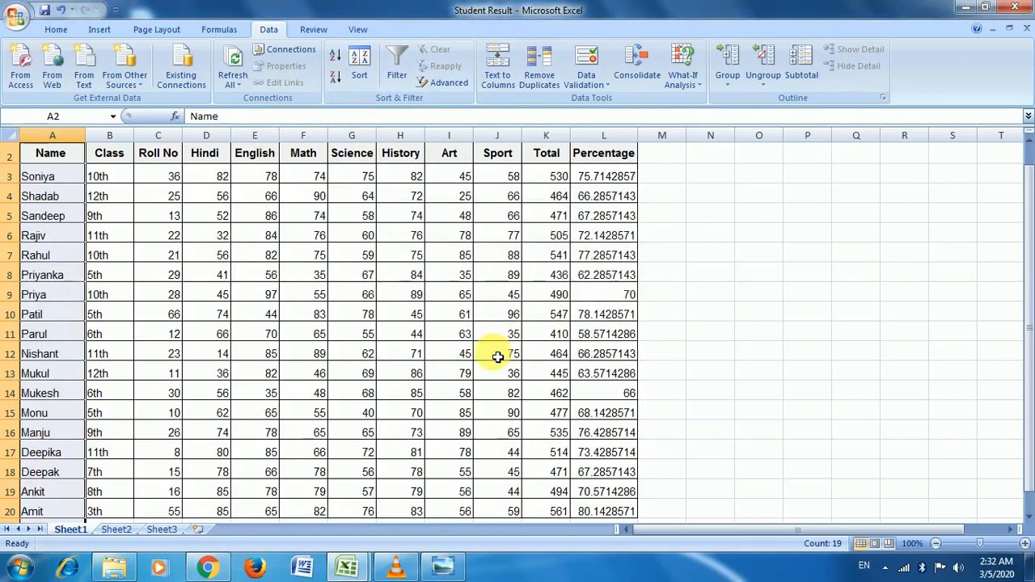
{"action": "key", "text": "ctrl+z"}
{"action": "left_click", "coordinate": [123, 274]}
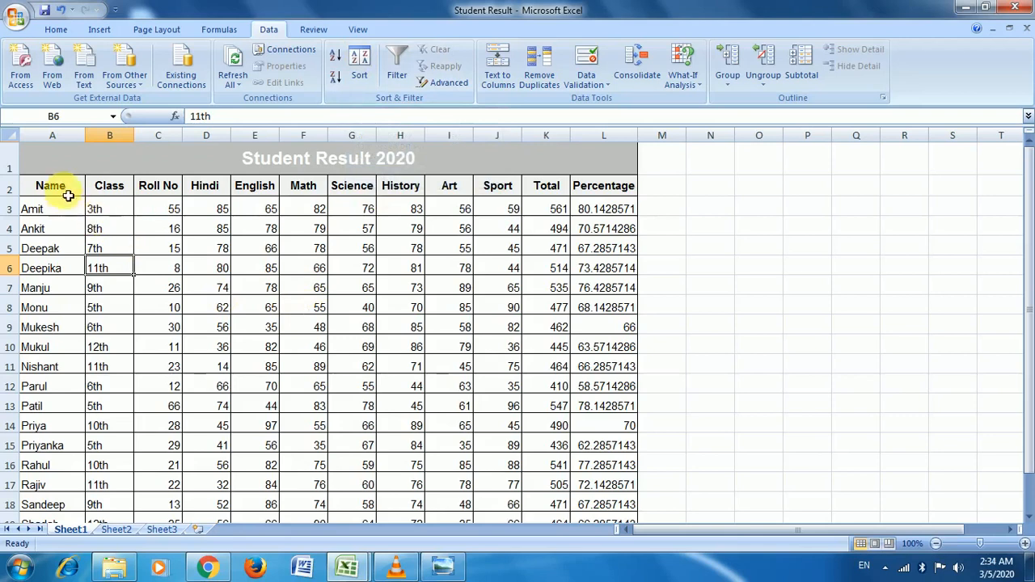
Step: Sort A2:L20 by Name on Values in Z to A order, starting with Soniya
{"action": "left_click_drag", "start_coordinate": [70, 194], "coordinate": [611, 495]}
{"action": "scroll", "coordinate": [474, 273], "scroll_direction": "up", "scroll_amount": 1}
{"action": "left_click", "coordinate": [367, 82]}
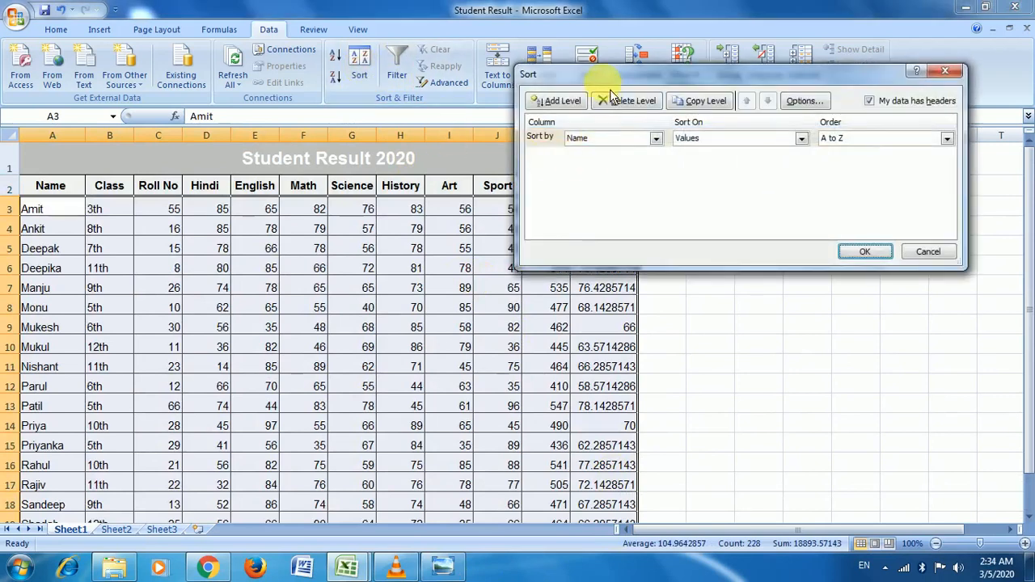
{"action": "left_click_drag", "start_coordinate": [612, 71], "coordinate": [612, 21]}
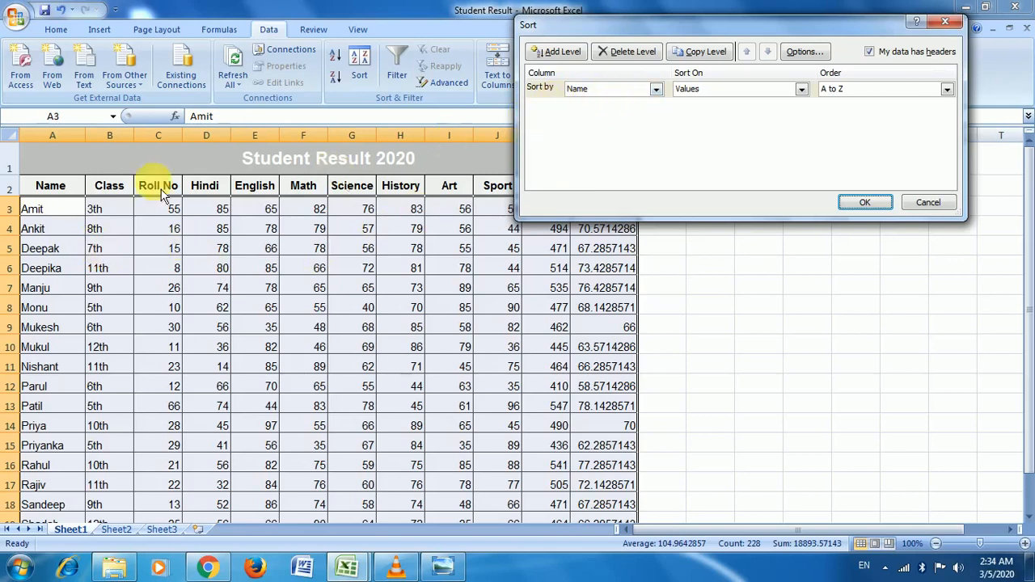
{"action": "left_click", "coordinate": [655, 89]}
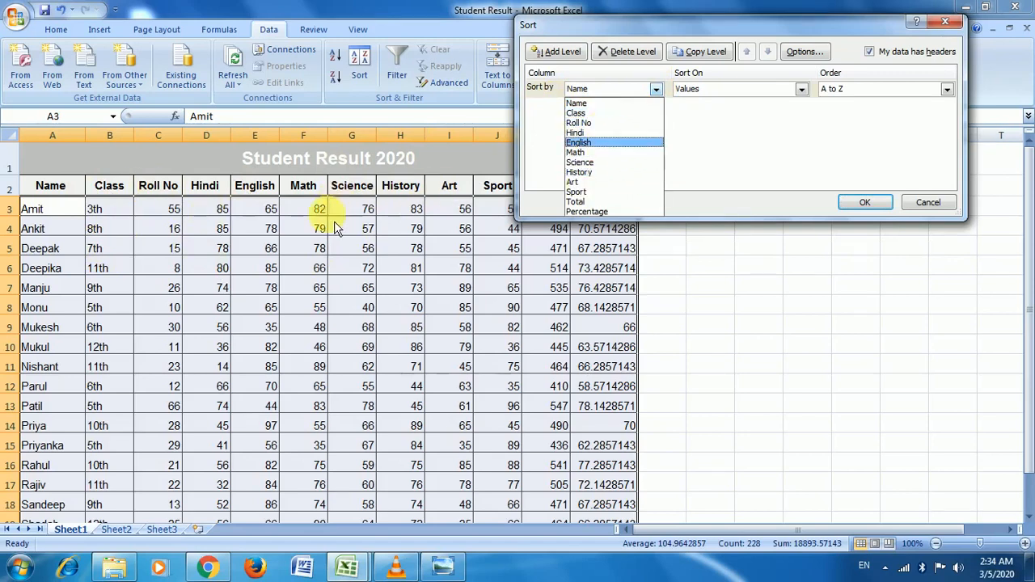
{"action": "left_click", "coordinate": [611, 104]}
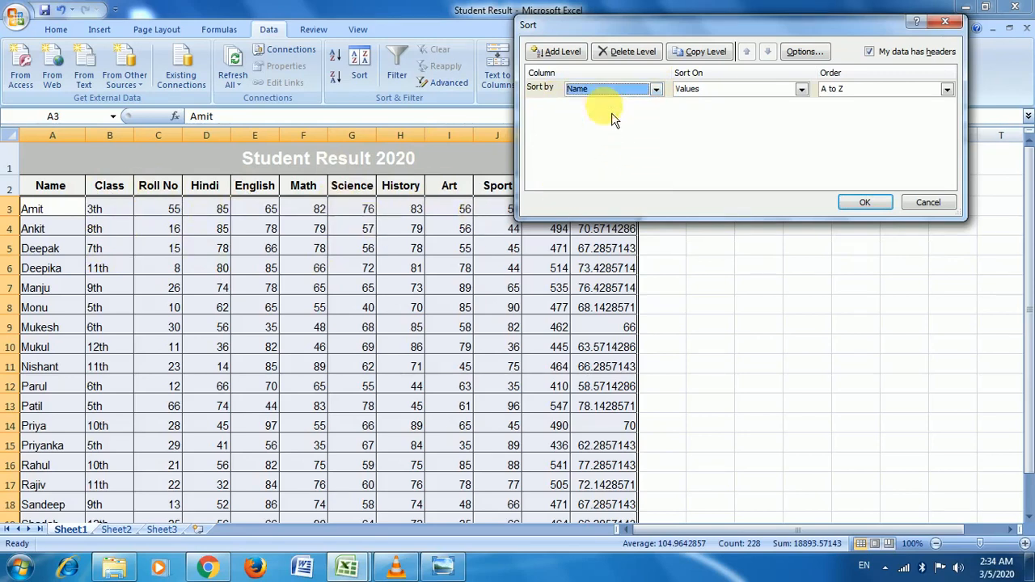
{"action": "left_click", "coordinate": [774, 95]}
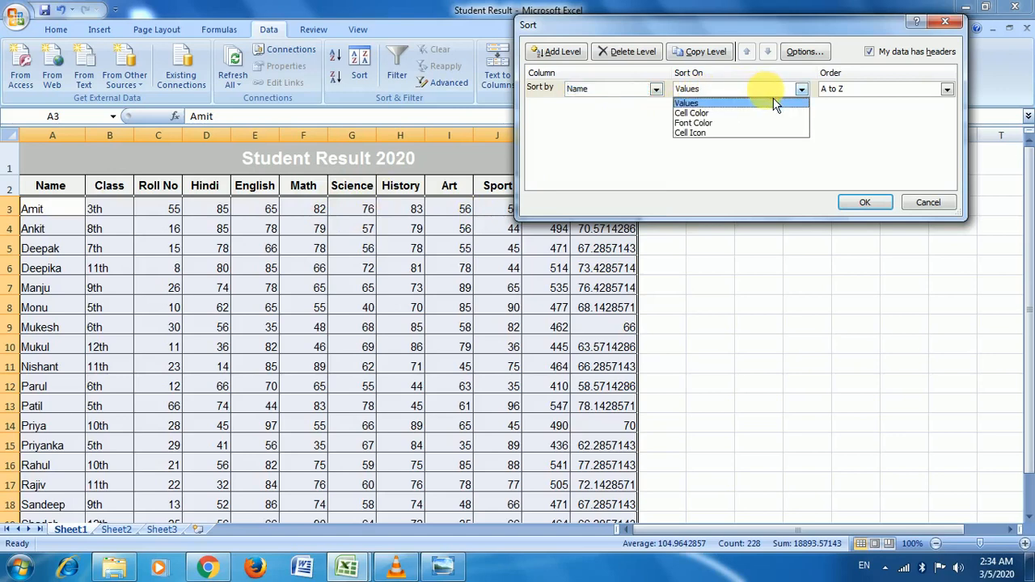
{"action": "left_click", "coordinate": [728, 105]}
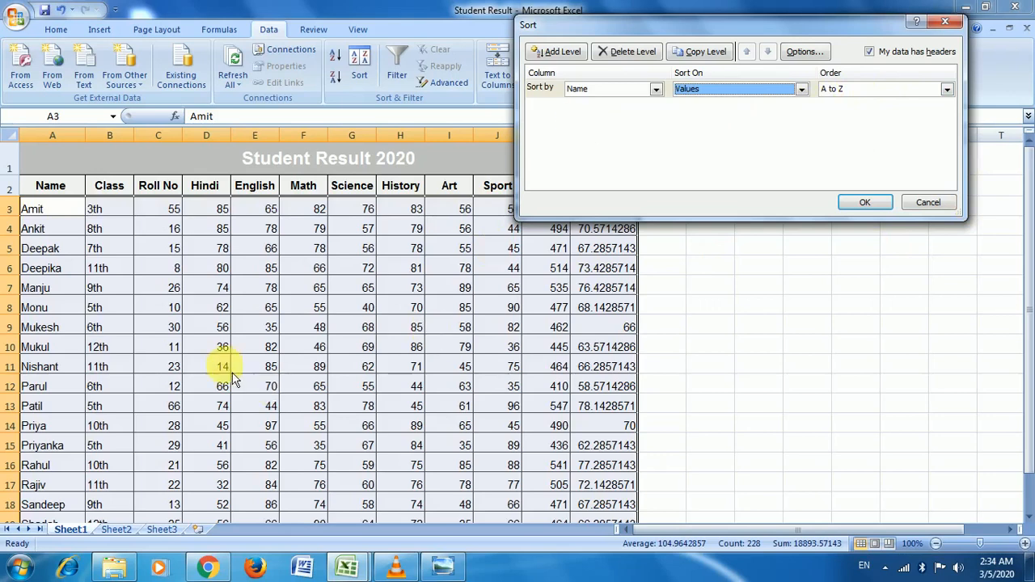
{"action": "left_click", "coordinate": [946, 89]}
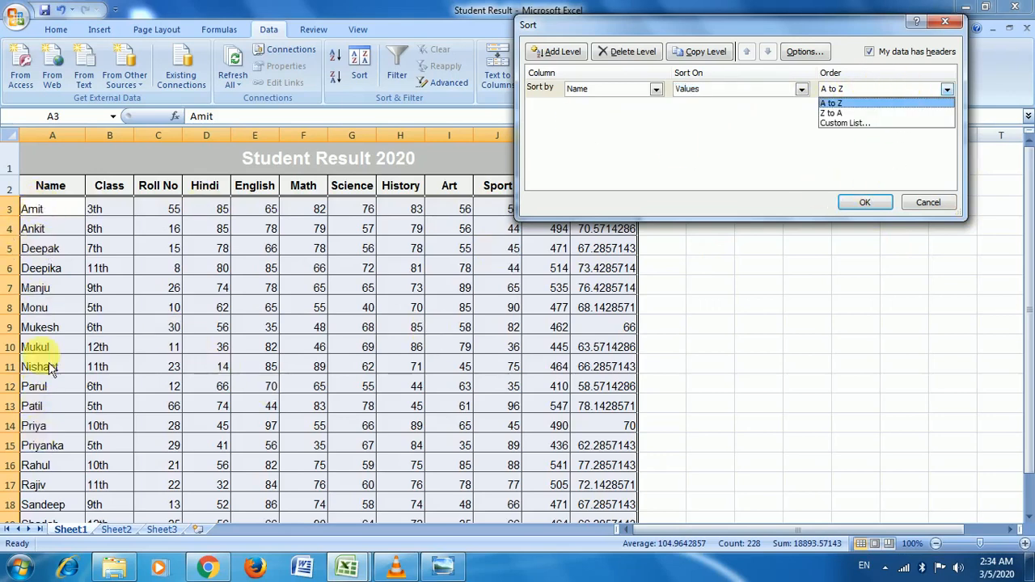
{"action": "left_click", "coordinate": [841, 113]}
{"action": "left_click", "coordinate": [876, 209]}
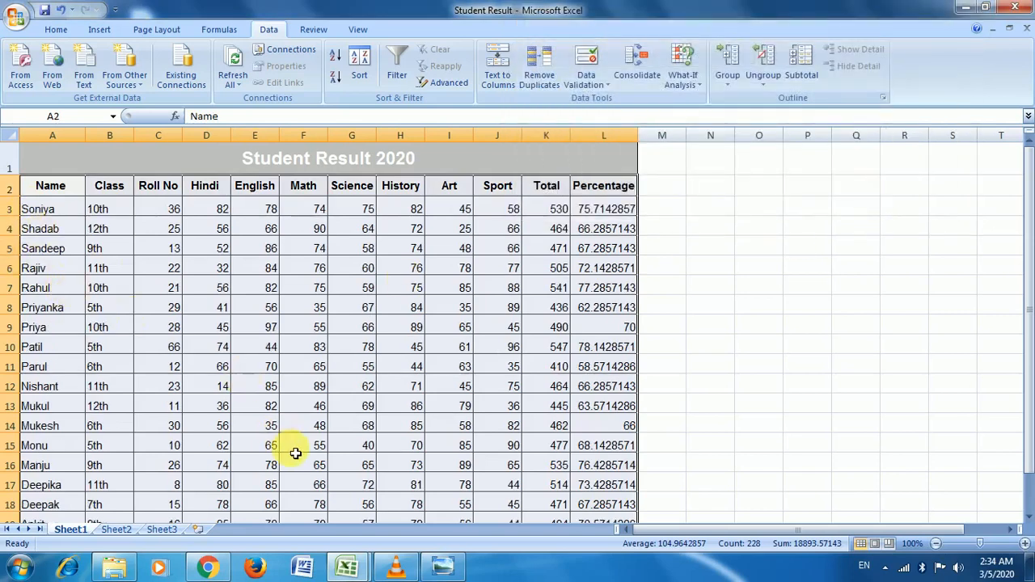
Step: Sort the table by Roll No from smallest to largest
{"action": "left_click", "coordinate": [357, 71]}
{"action": "left_click", "coordinate": [655, 89]}
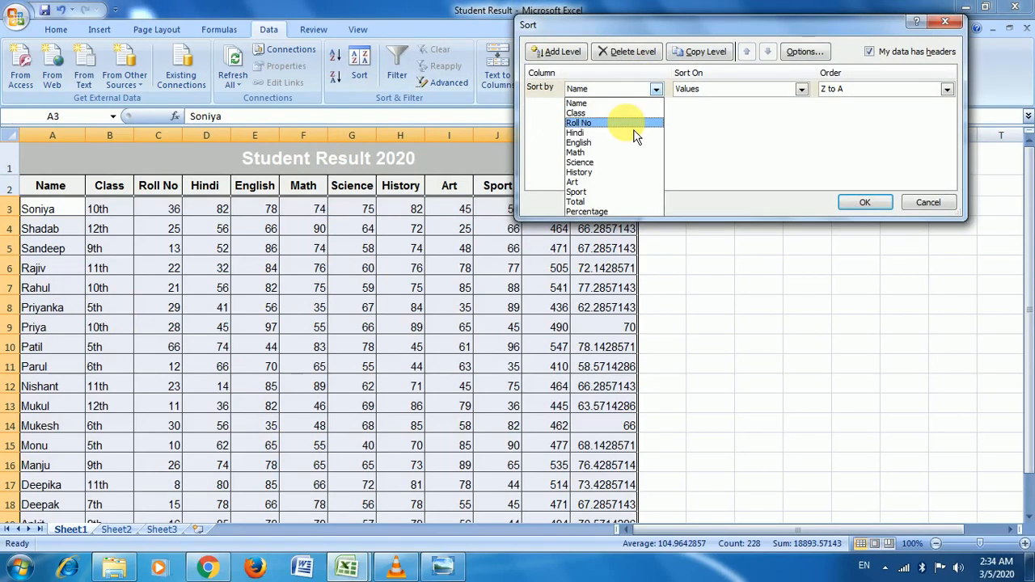
{"action": "left_click", "coordinate": [627, 123]}
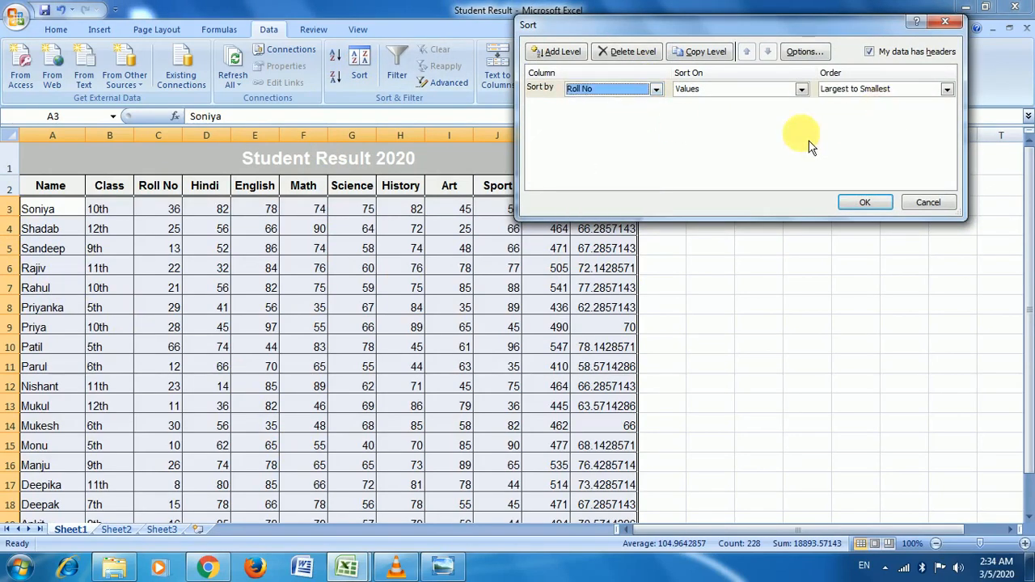
{"action": "left_click", "coordinate": [880, 90]}
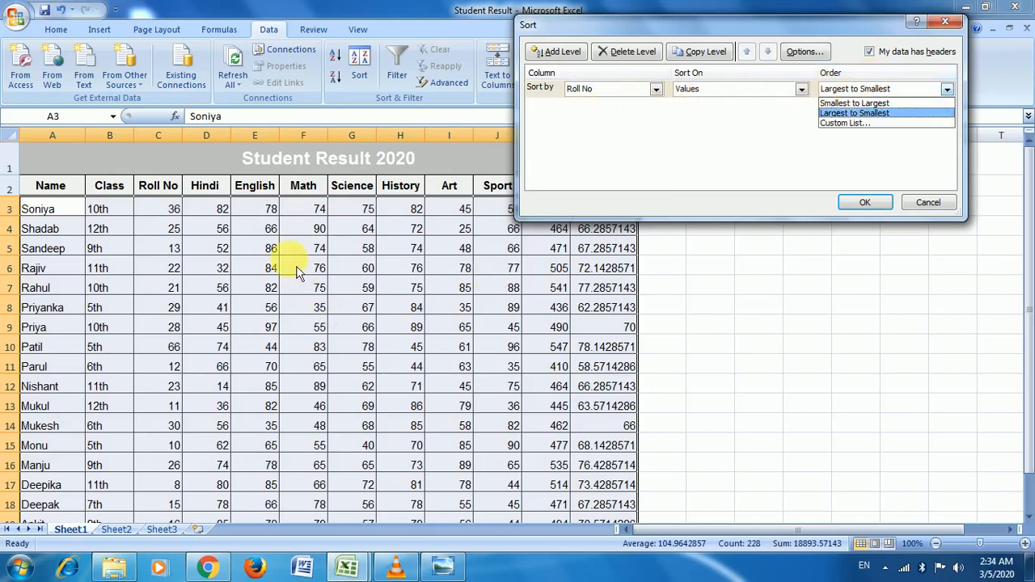
{"action": "left_click", "coordinate": [856, 103]}
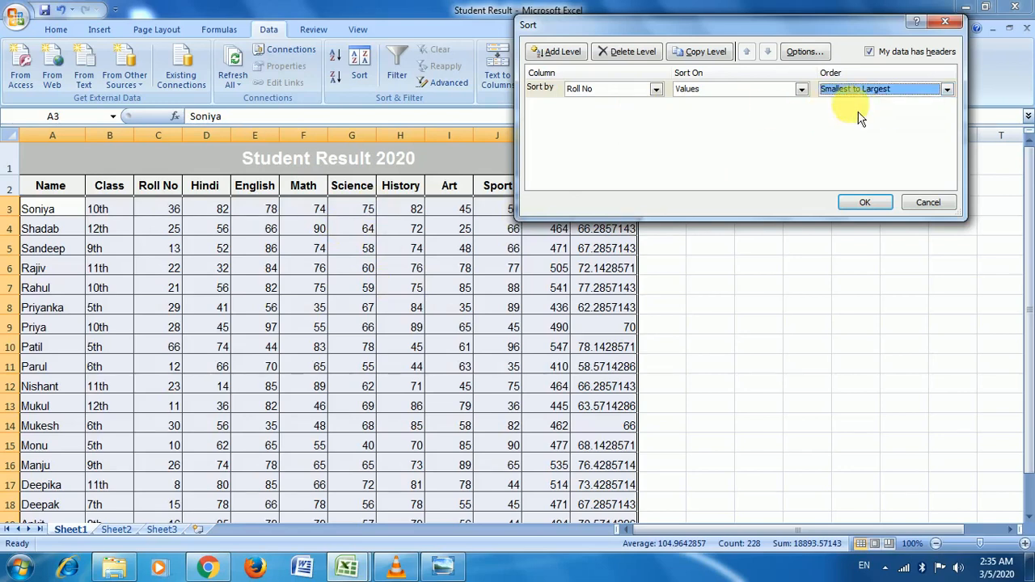
{"action": "left_click", "coordinate": [877, 207]}
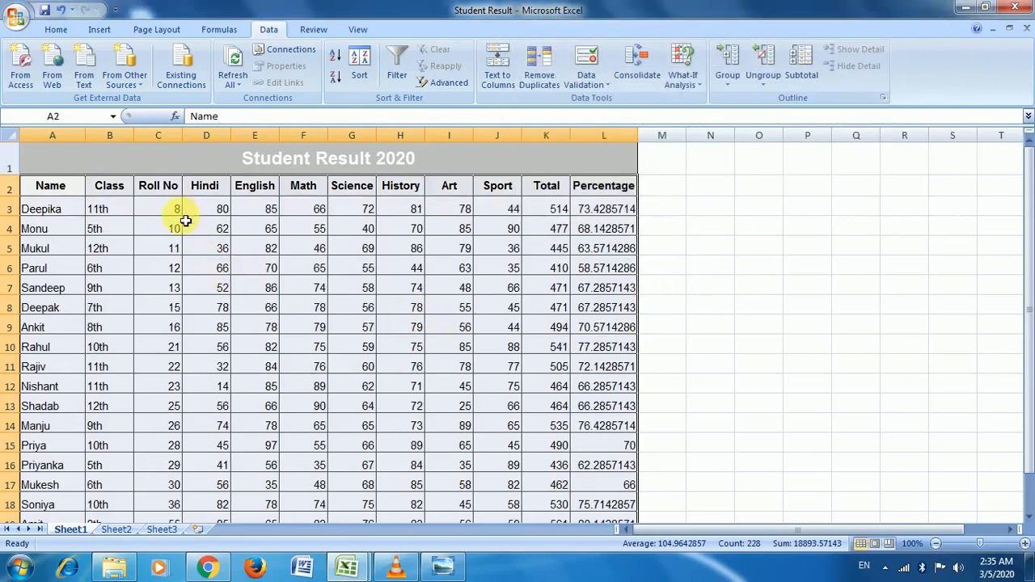
Step: Select the roll numbers C3:C11, then the whole student table A2:L20
{"action": "left_click_drag", "start_coordinate": [185, 221], "coordinate": [185, 361]}
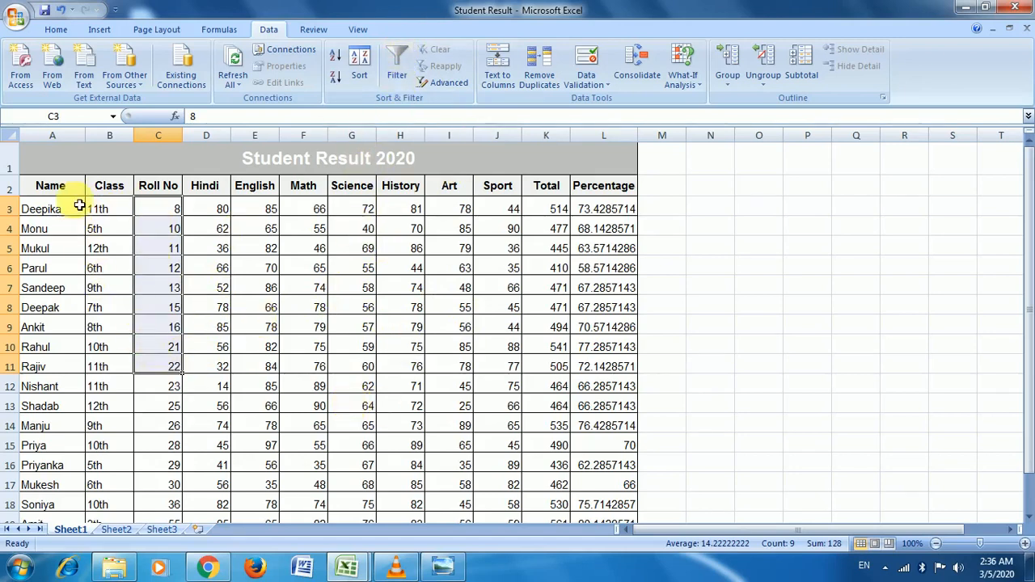
{"action": "left_click", "coordinate": [52, 188]}
{"action": "left_click_drag", "start_coordinate": [55, 191], "coordinate": [617, 492]}
{"action": "scroll", "coordinate": [518, 324], "scroll_direction": "up", "scroll_amount": 1}
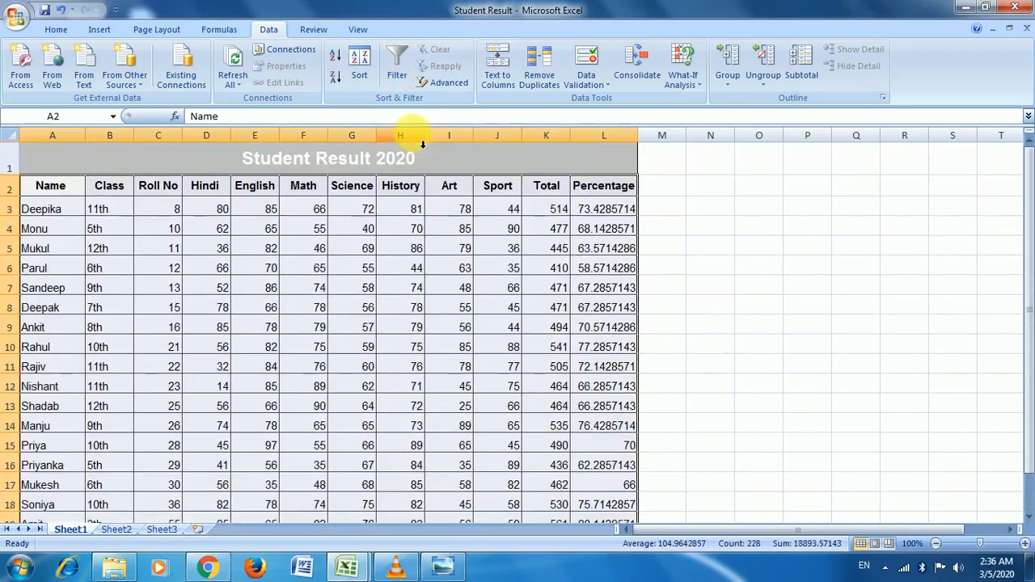
Step: Turn on filtering and show only the Amit and Deepak rows in the Name column
{"action": "left_click", "coordinate": [397, 74]}
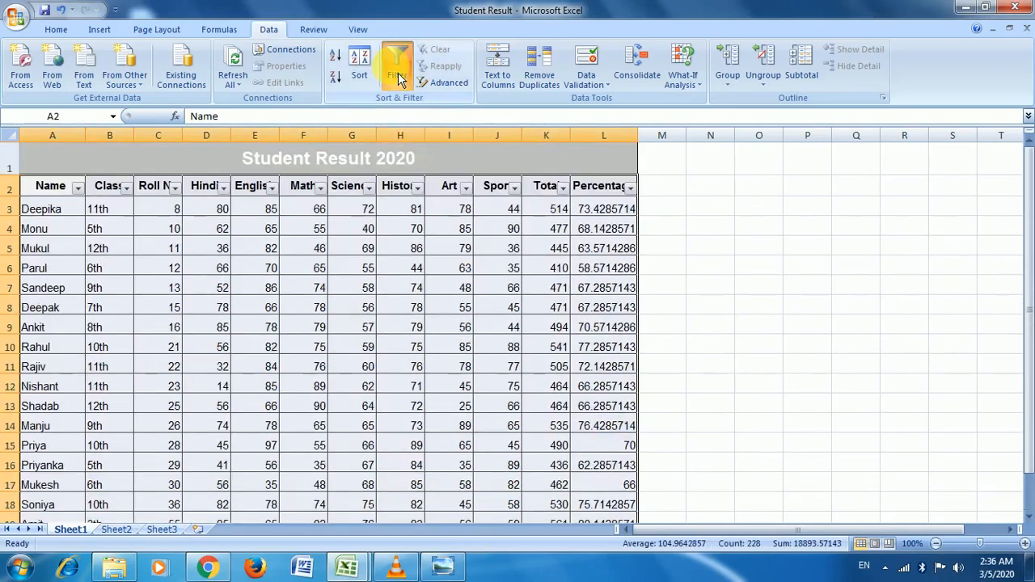
{"action": "left_click", "coordinate": [78, 229]}
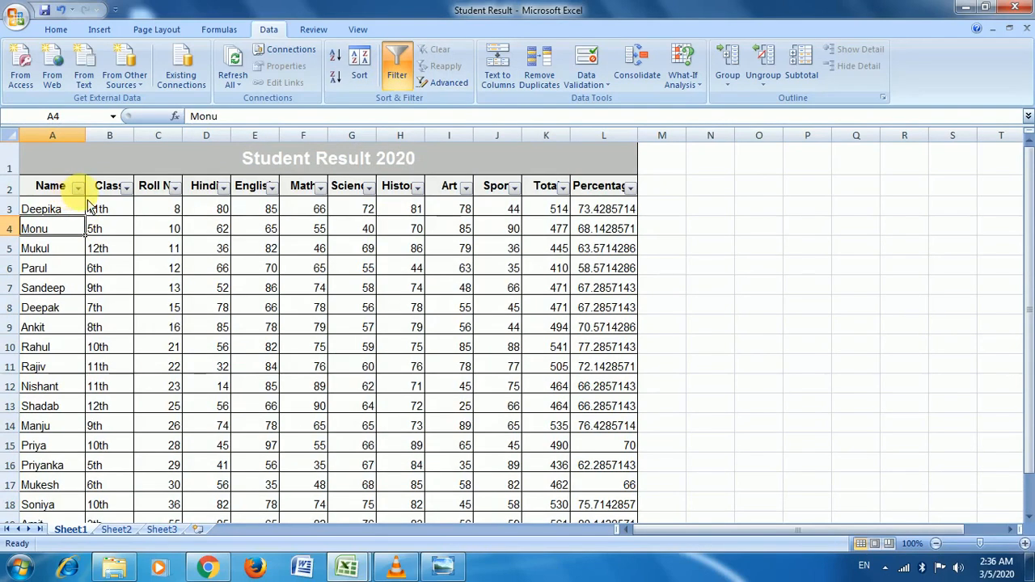
{"action": "left_click", "coordinate": [78, 186]}
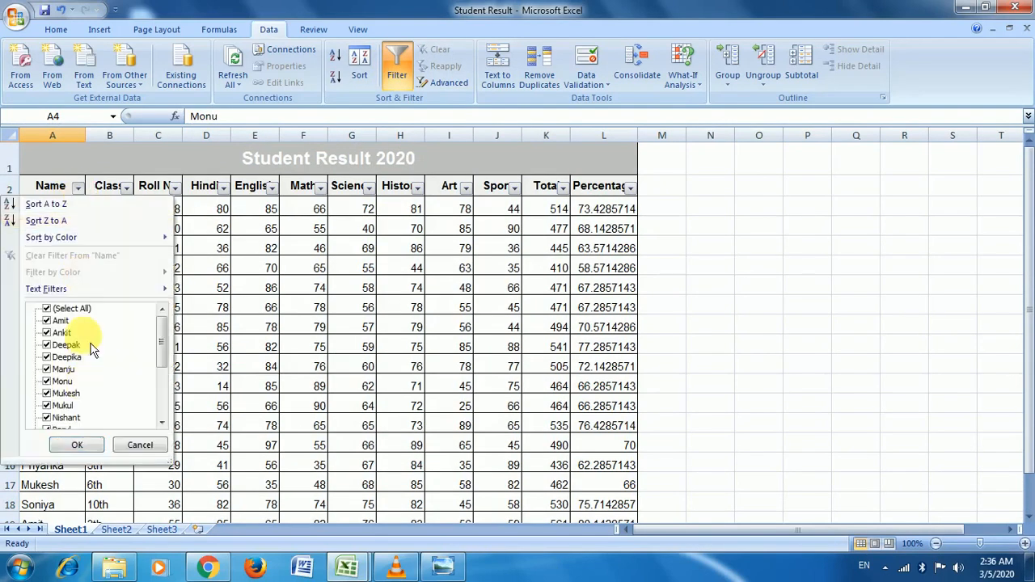
{"action": "left_click", "coordinate": [47, 309]}
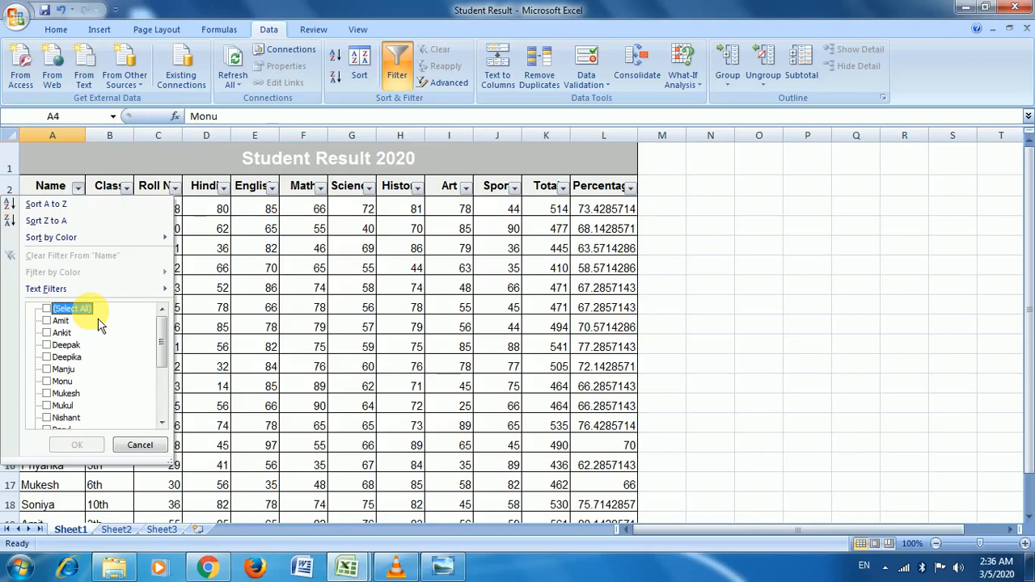
{"action": "left_click", "coordinate": [46, 321]}
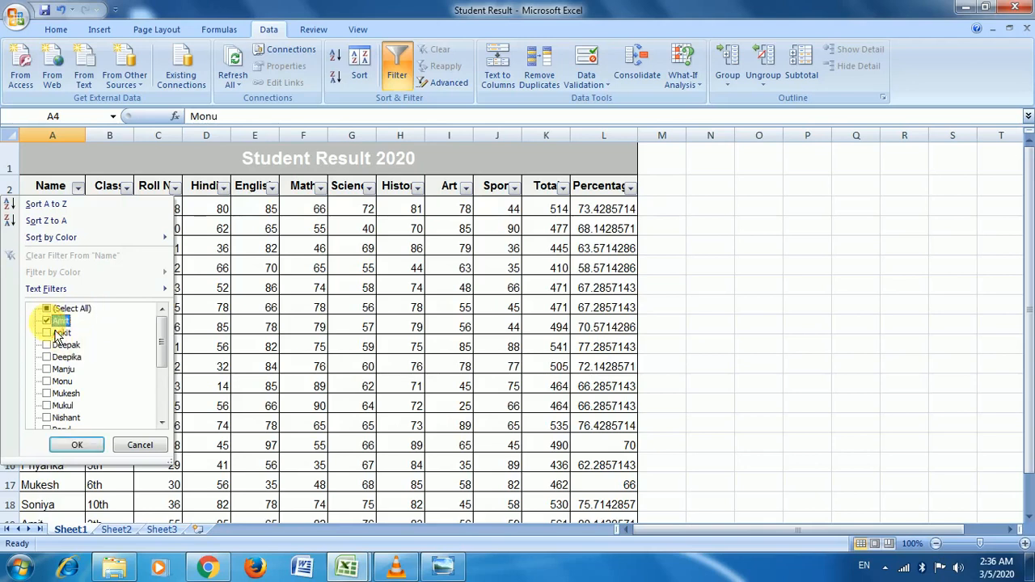
{"action": "left_click", "coordinate": [47, 346]}
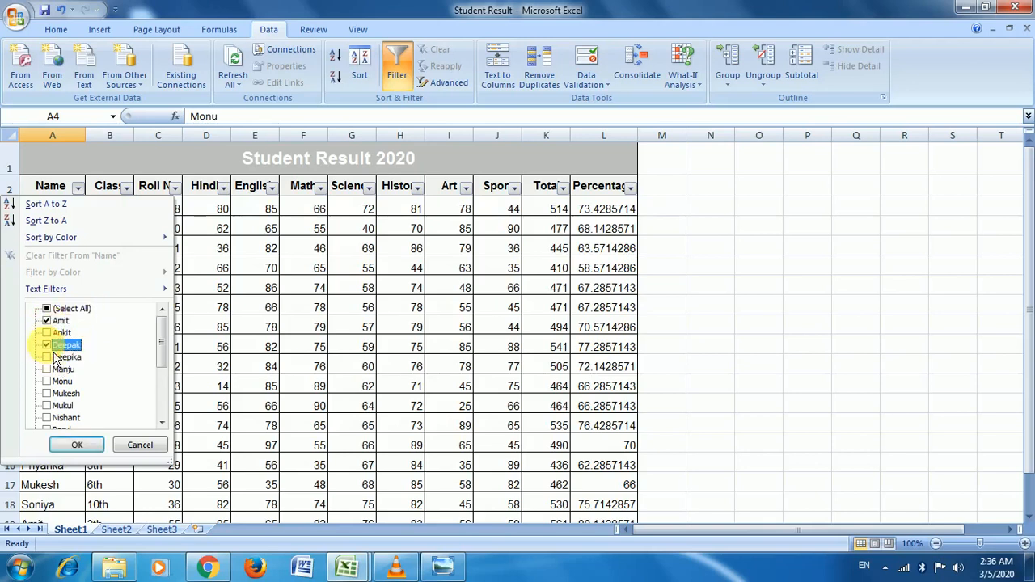
{"action": "left_click", "coordinate": [77, 446]}
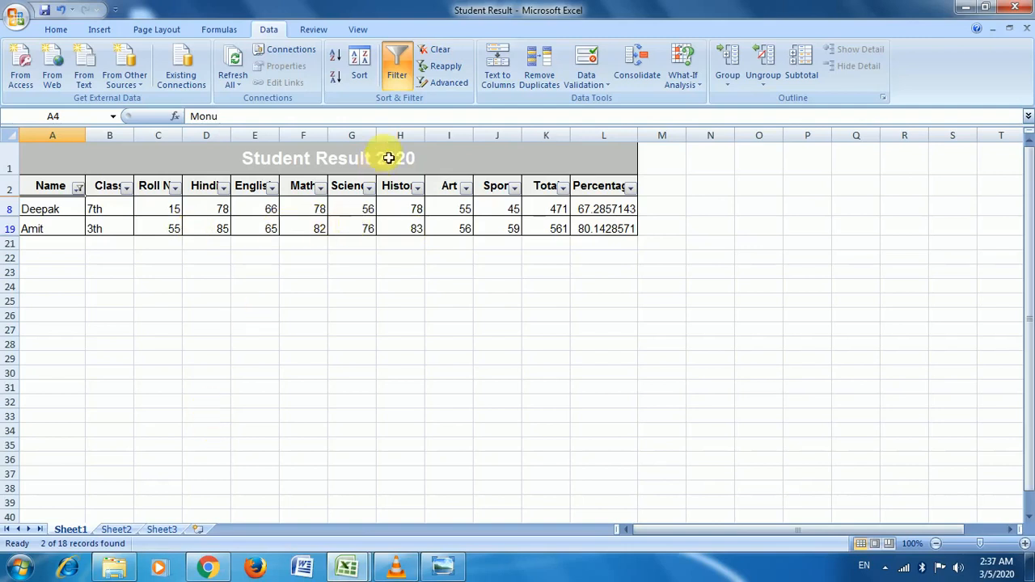
Step: Toggle the filter off, on and off again so every student shows
{"action": "left_click", "coordinate": [395, 68]}
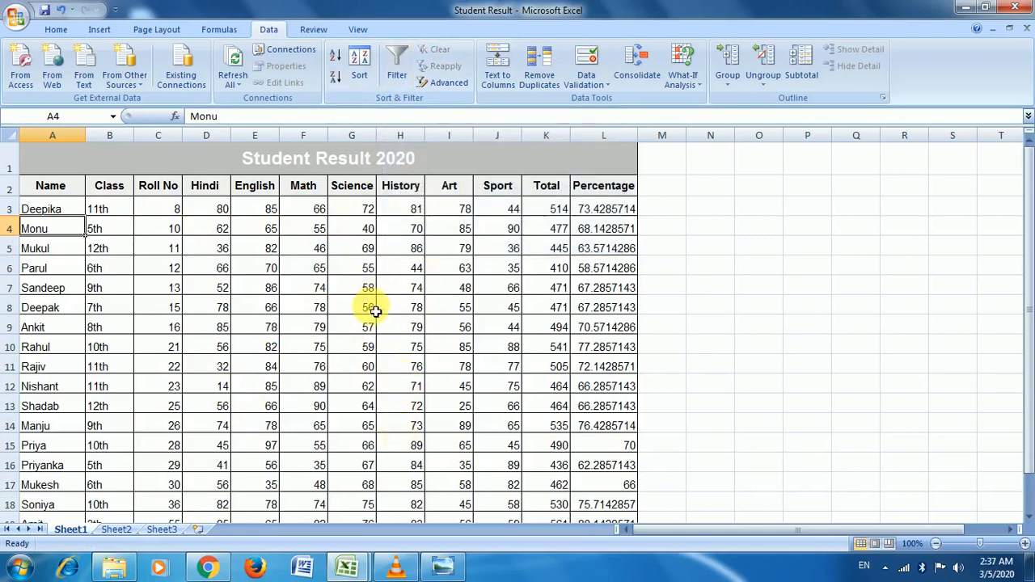
{"action": "left_click", "coordinate": [401, 74]}
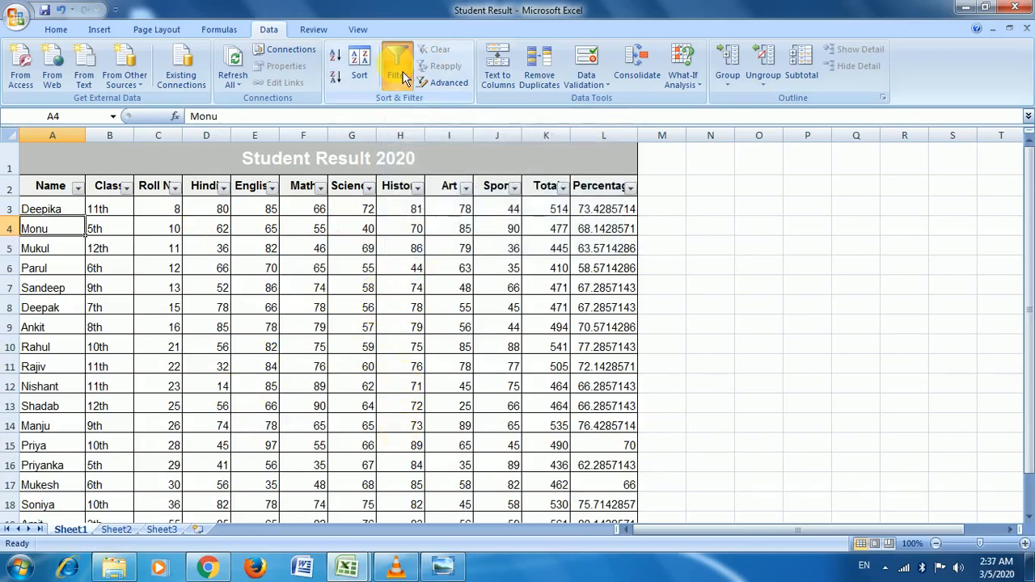
{"action": "left_click", "coordinate": [402, 74]}
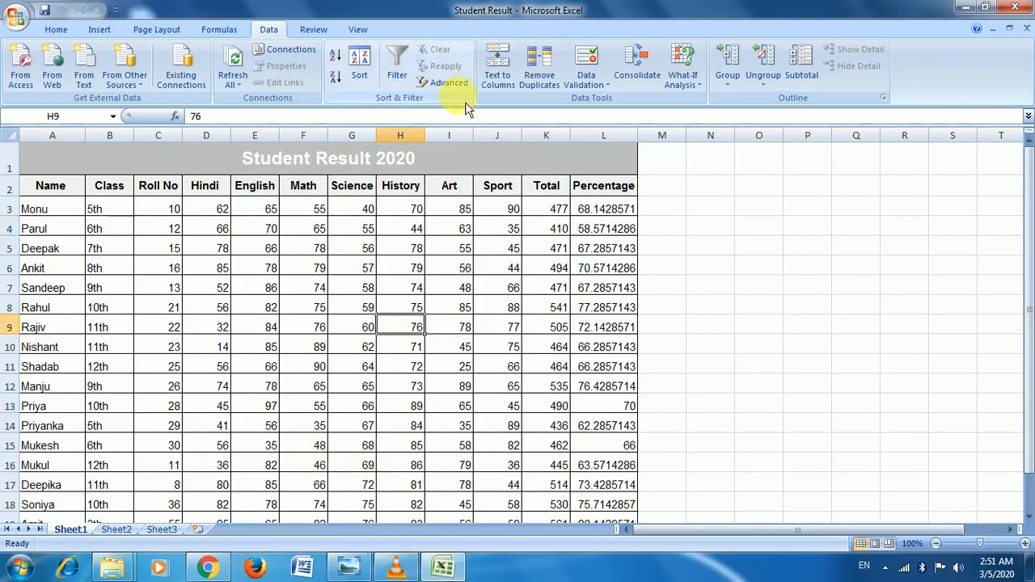
Step: Enter =A2 in O2 so it repeats the Name heading
{"action": "left_click", "coordinate": [756, 218]}
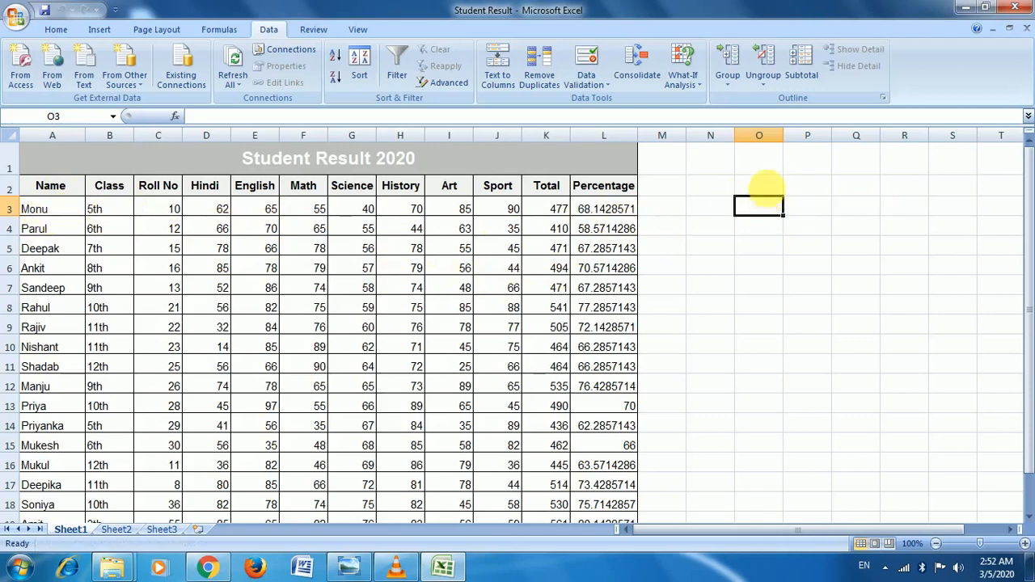
{"action": "left_click", "coordinate": [780, 188]}
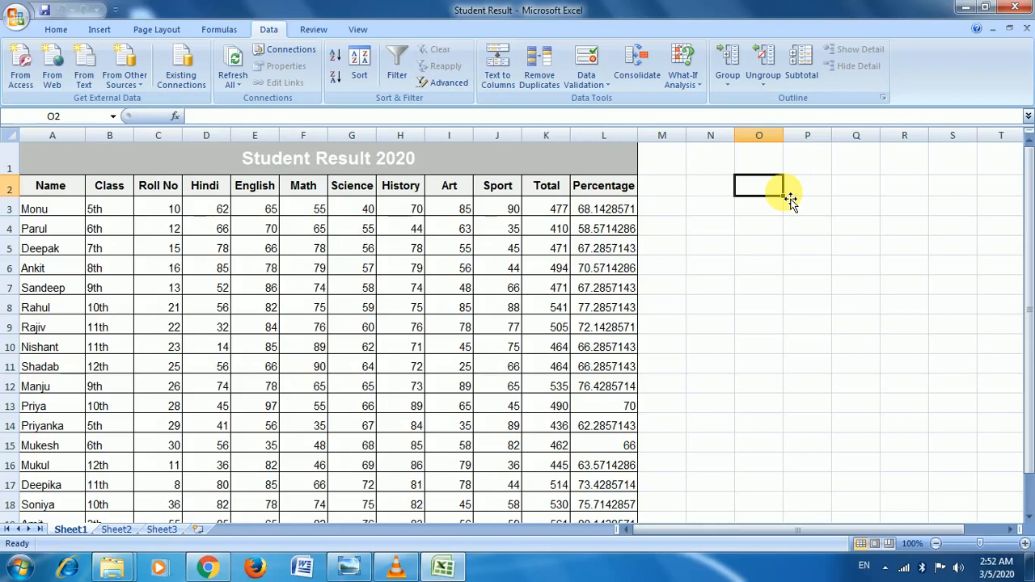
{"action": "type", "text": "="}
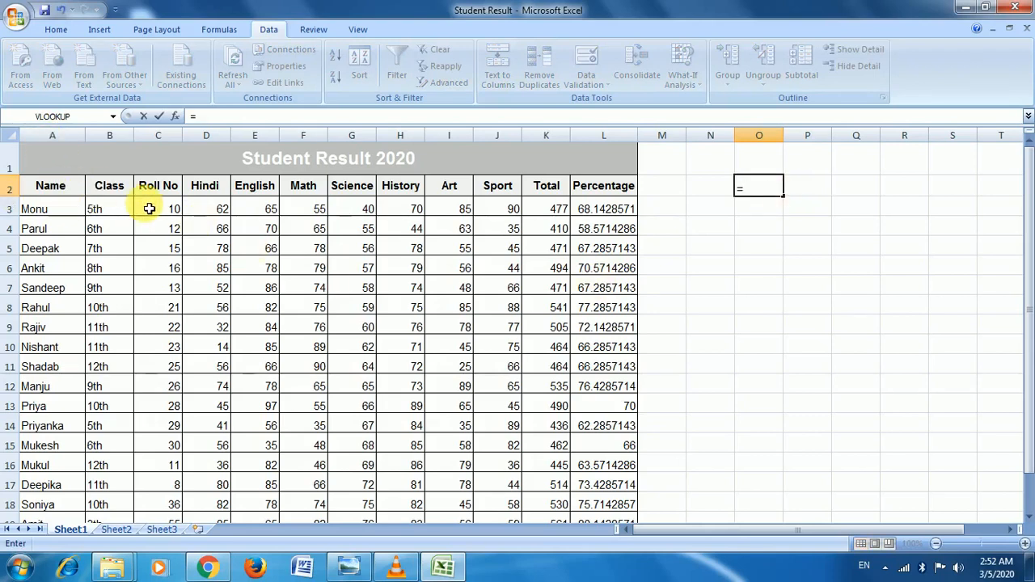
{"action": "type", "text": "A"}
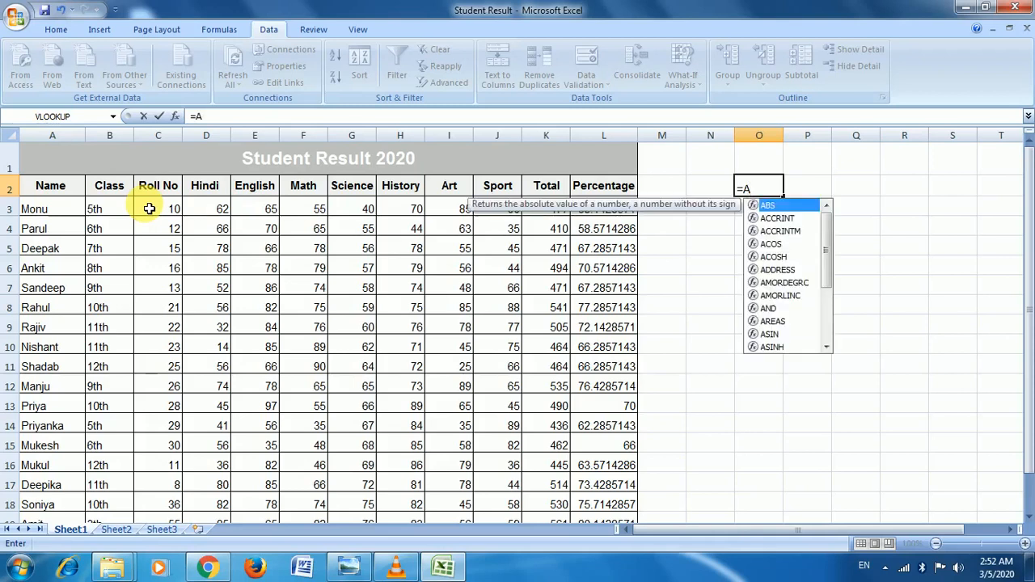
{"action": "type", "text": "2"}
{"action": "key", "text": "Return"}
{"action": "key", "text": "Up"}
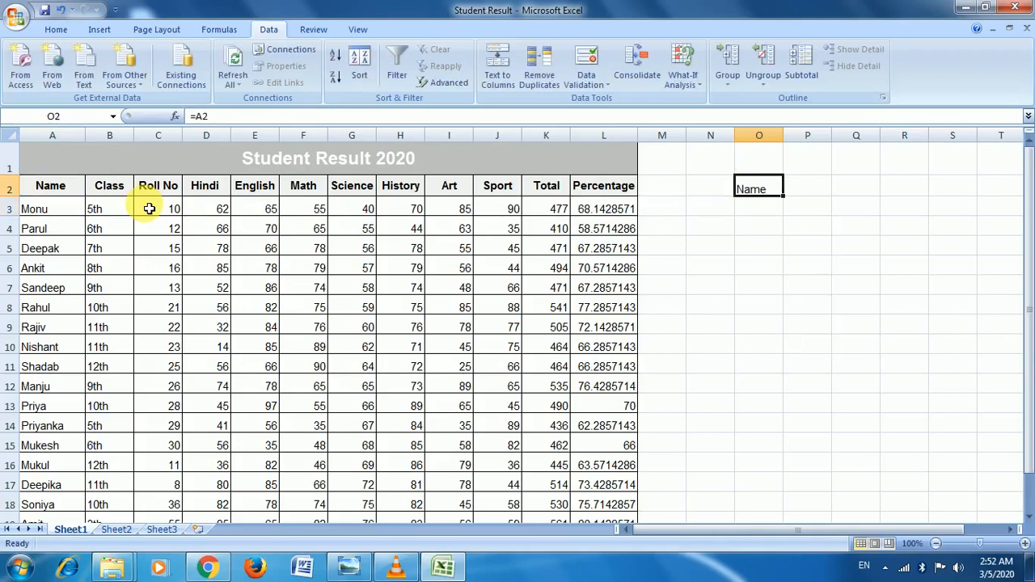
{"action": "key", "text": "Right"}
{"action": "key", "text": "Right"}
{"action": "key", "text": "Down"}
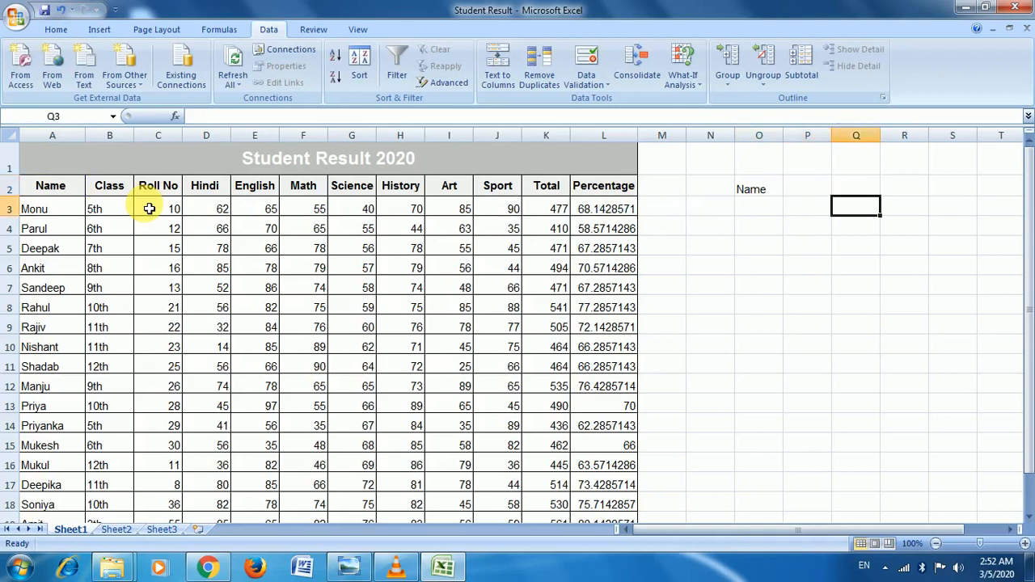
{"action": "key", "text": "Left"}
{"action": "key", "text": "Left"}
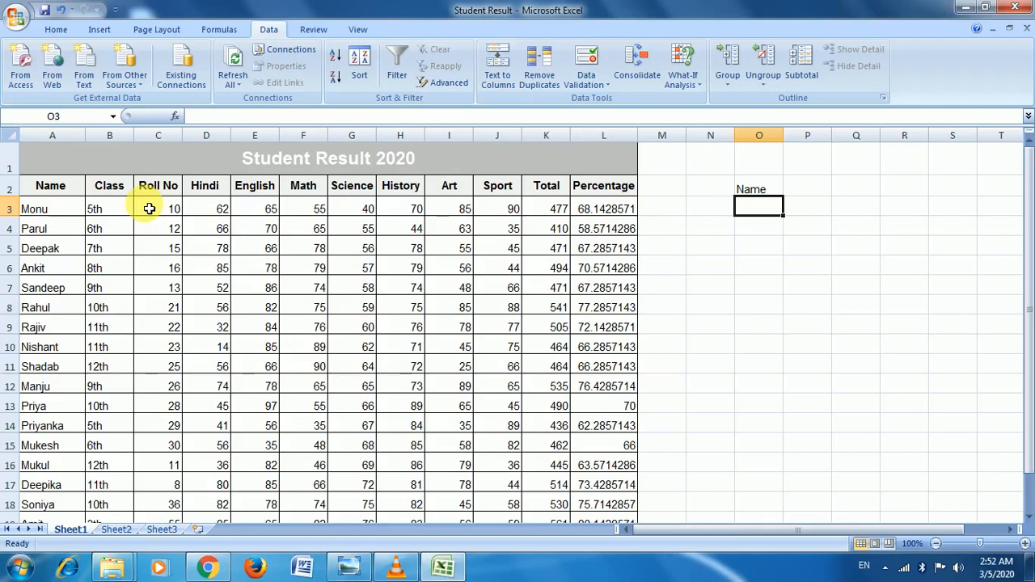
Step: Enter Ankit in O3 as the criterion and bring up Advanced Filter
{"action": "type", "text": "Ankit"}
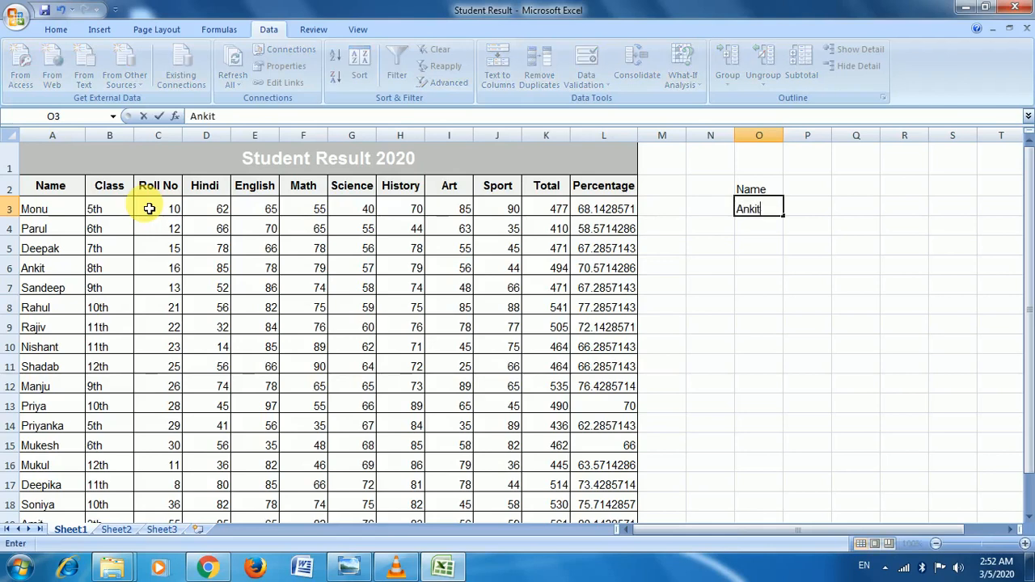
{"action": "key", "text": "Return"}
{"action": "key", "text": "Up"}
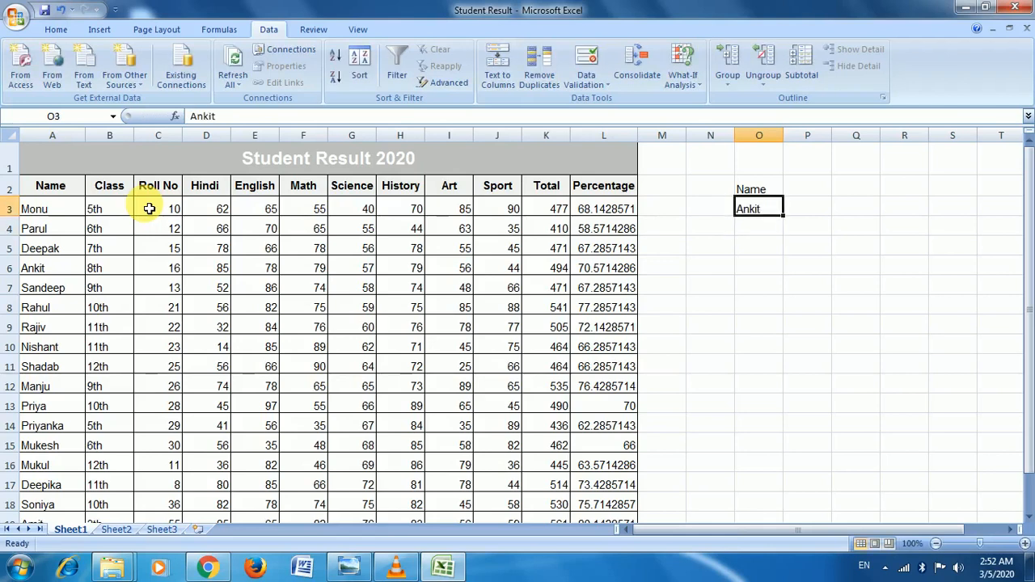
{"action": "left_click", "coordinate": [696, 305]}
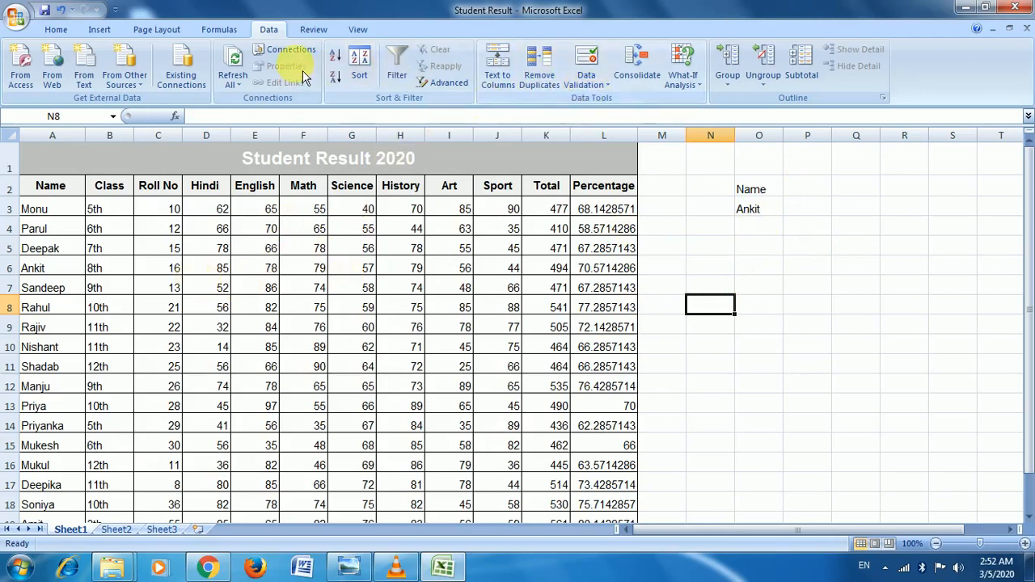
{"action": "left_click", "coordinate": [468, 90]}
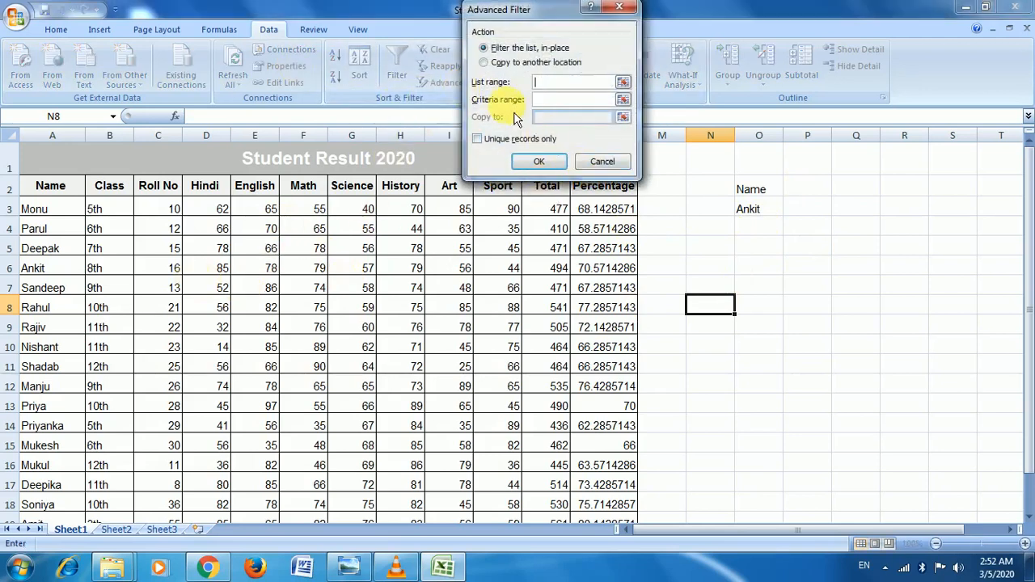
Step: Set the Advanced Filter list range to the student table A2:L20
{"action": "left_click", "coordinate": [623, 81]}
{"action": "left_click_drag", "start_coordinate": [32, 185], "coordinate": [449, 521]}
{"action": "left_click_drag", "start_coordinate": [467, 573], "coordinate": [576, 485]}
{"action": "scroll", "coordinate": [678, 343], "scroll_direction": "up", "scroll_amount": 1}
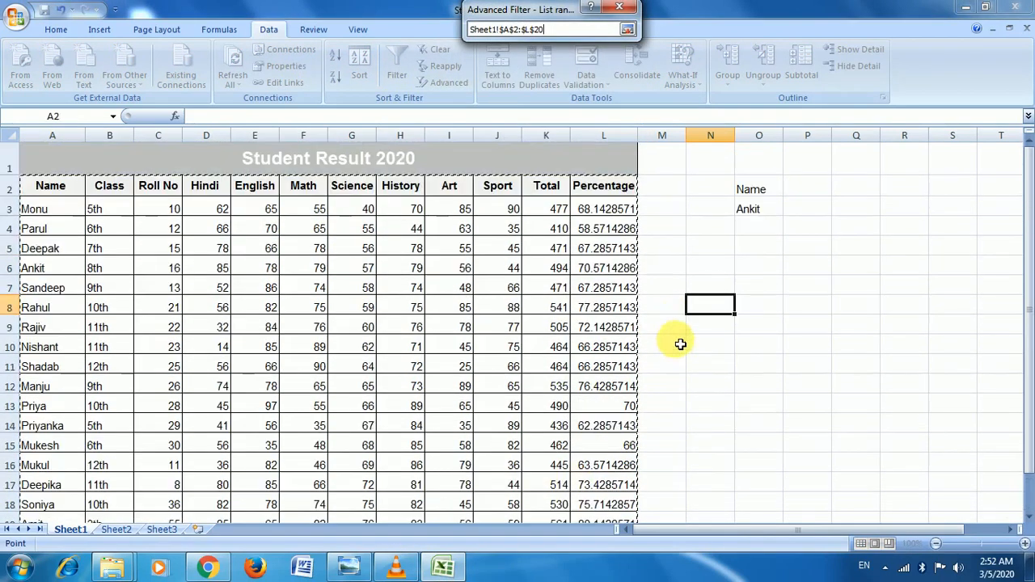
{"action": "left_click", "coordinate": [627, 29]}
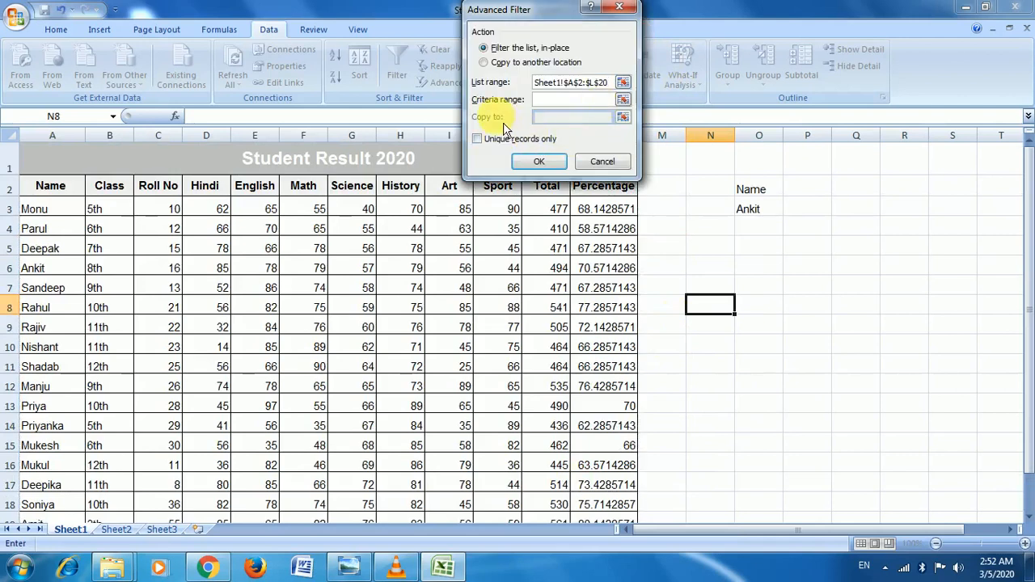
Step: Filter with criteria range O2:O3 (Name = Ankit), then clear the filter to show all students
{"action": "left_click", "coordinate": [622, 100]}
{"action": "left_click_drag", "start_coordinate": [744, 189], "coordinate": [755, 213]}
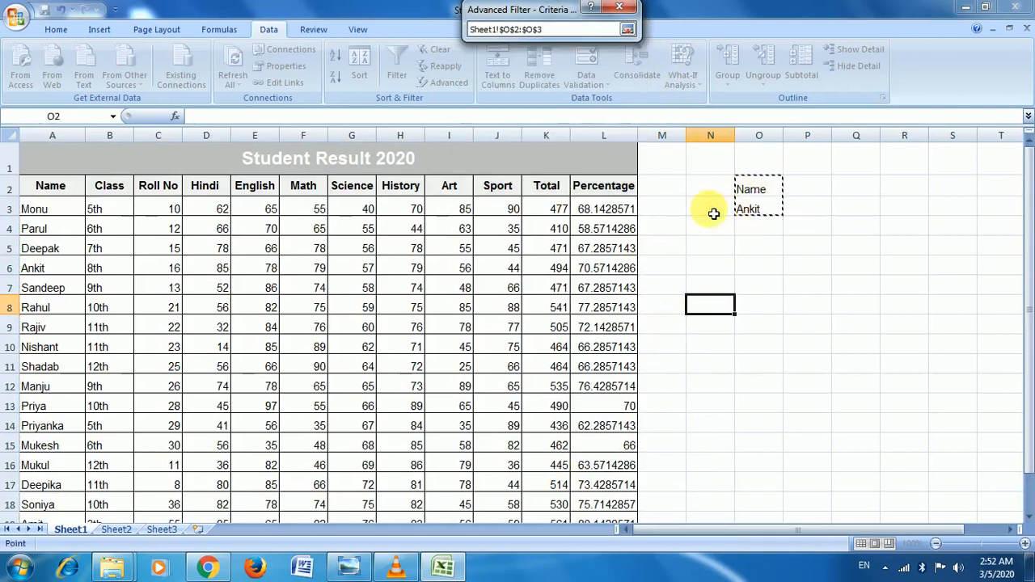
{"action": "left_click", "coordinate": [627, 29]}
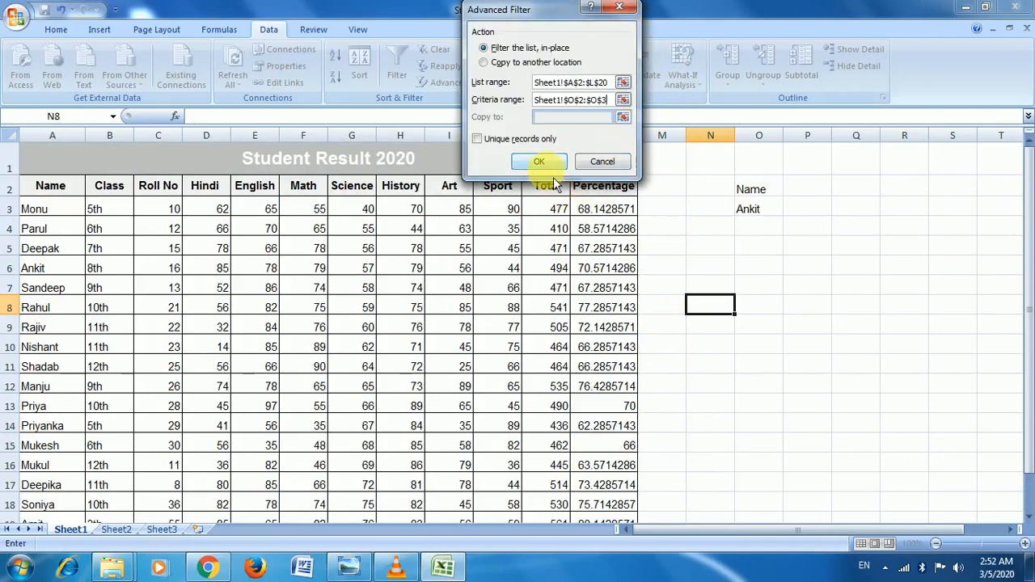
{"action": "left_click", "coordinate": [541, 162]}
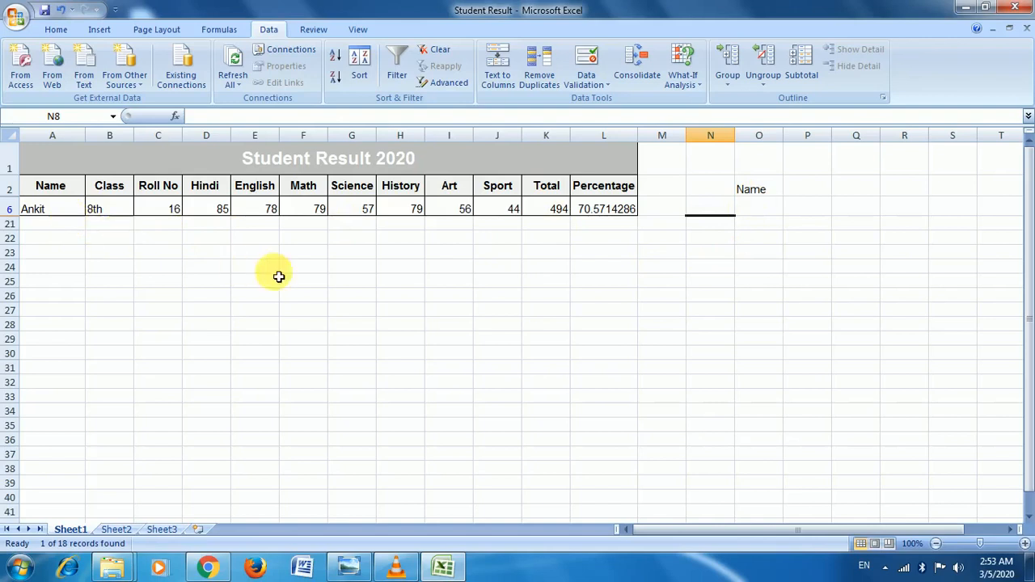
{"action": "left_click", "coordinate": [437, 49]}
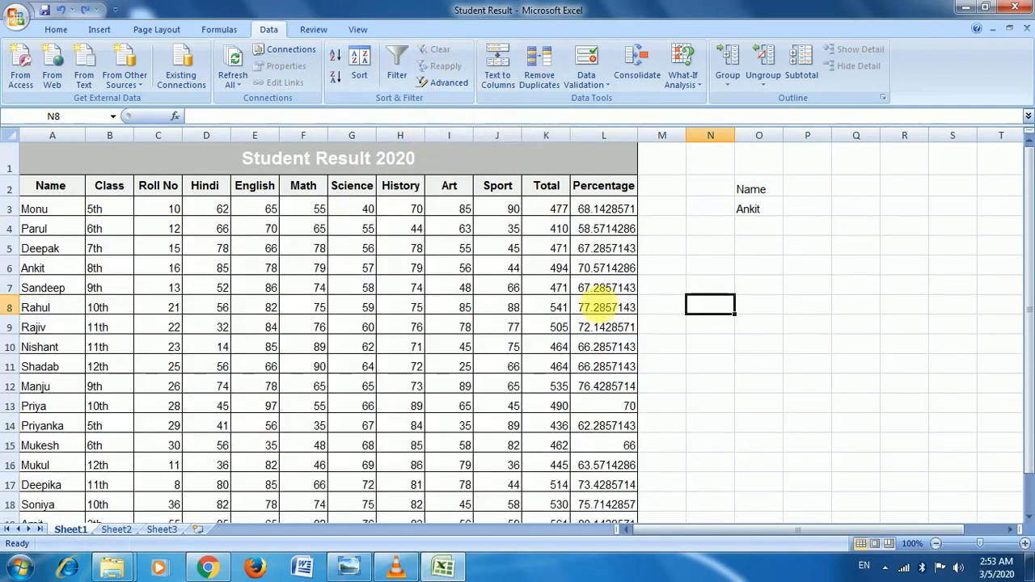
{"action": "left_click", "coordinate": [750, 208]}
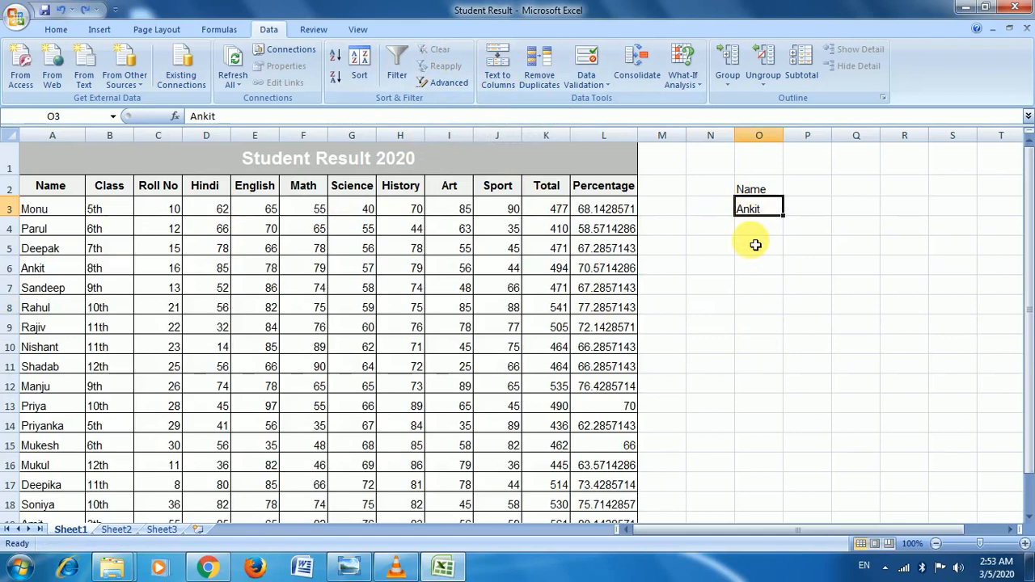
Step: Change the criterion in O3 to Shadab
{"action": "type", "text": "Shadab"}
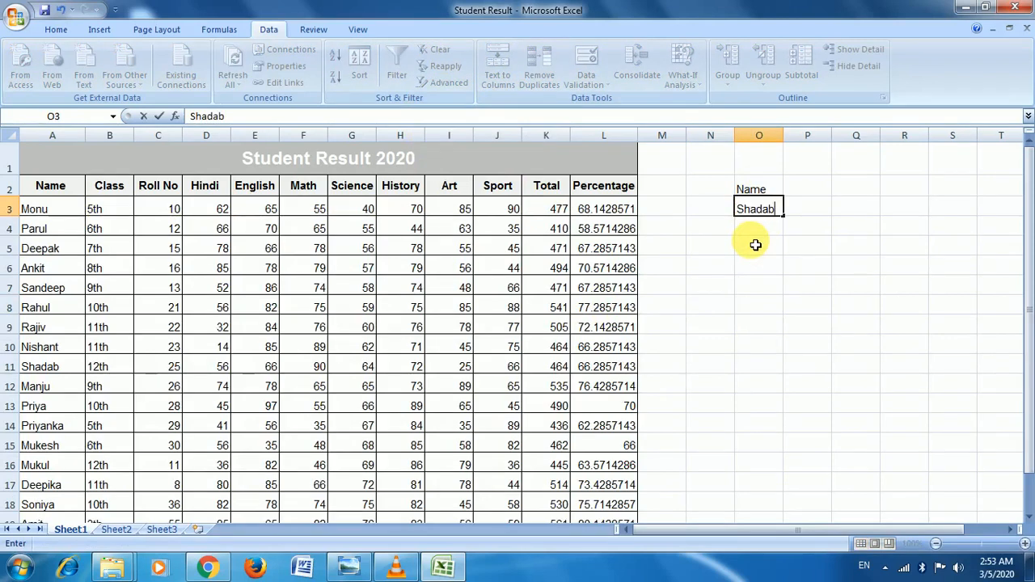
{"action": "key", "text": "Return"}
{"action": "key", "text": "Up"}
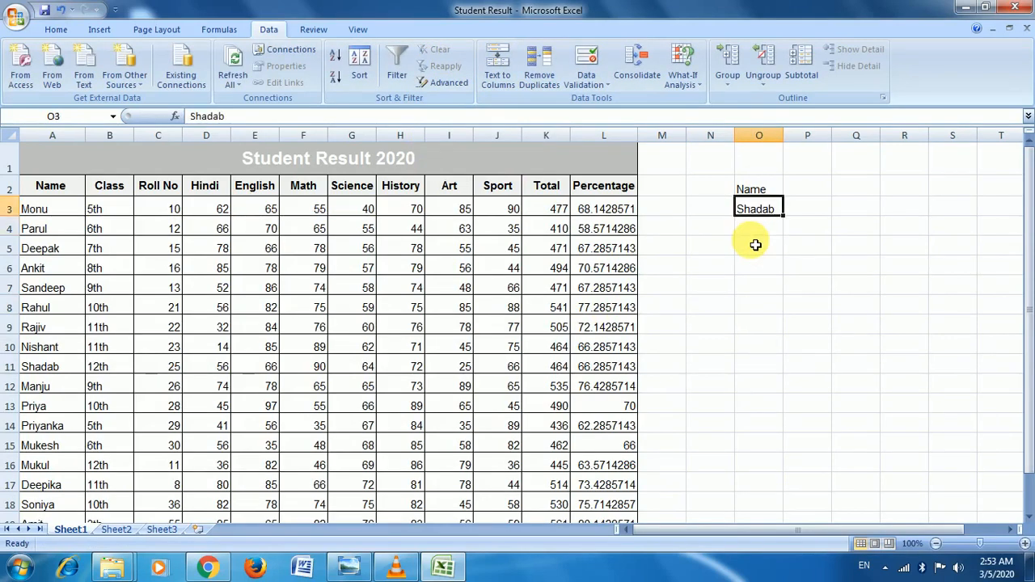
Step: Advanced-filter the student table with criteria O2:O3 to show Shadab's row, then undo it
{"action": "left_click_drag", "start_coordinate": [50, 187], "coordinate": [566, 520]}
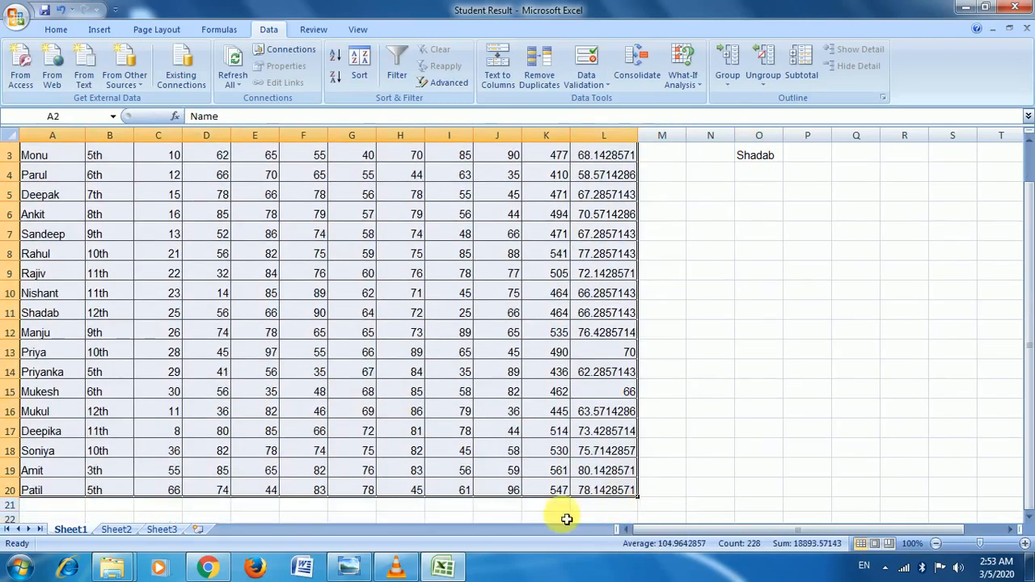
{"action": "left_click", "coordinate": [443, 83]}
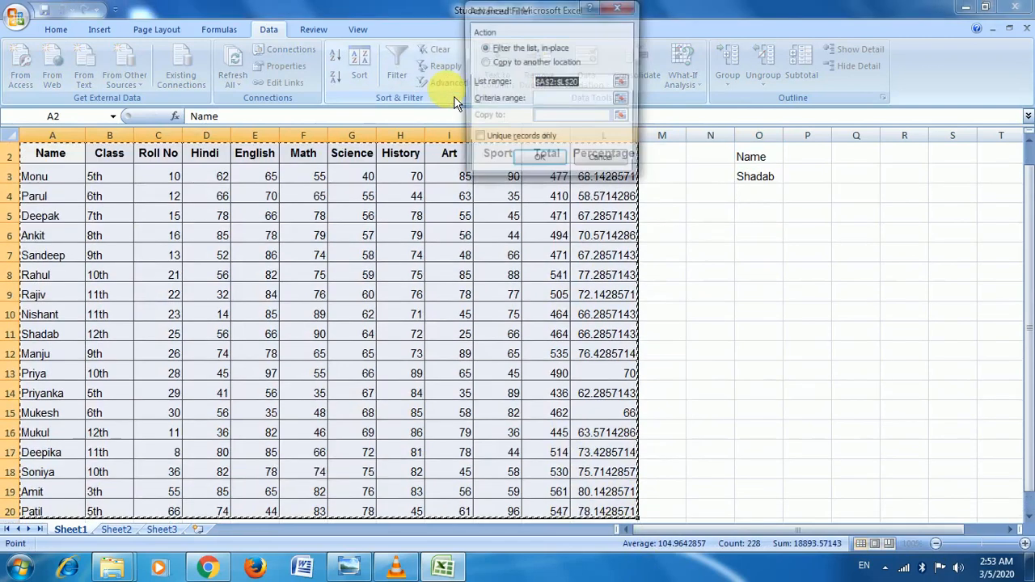
{"action": "left_click", "coordinate": [621, 98]}
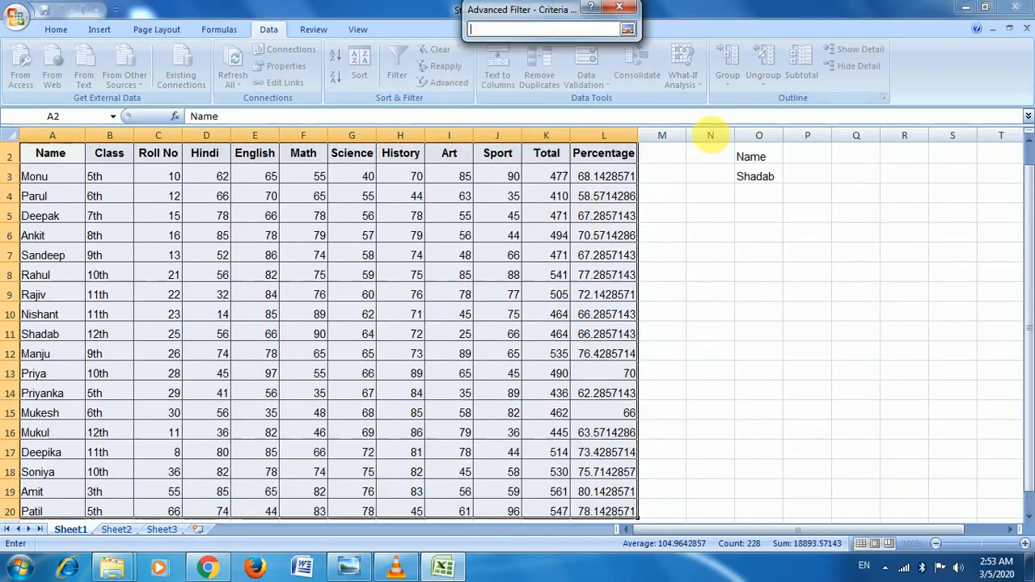
{"action": "left_click_drag", "start_coordinate": [742, 155], "coordinate": [762, 180]}
{"action": "left_click", "coordinate": [628, 29]}
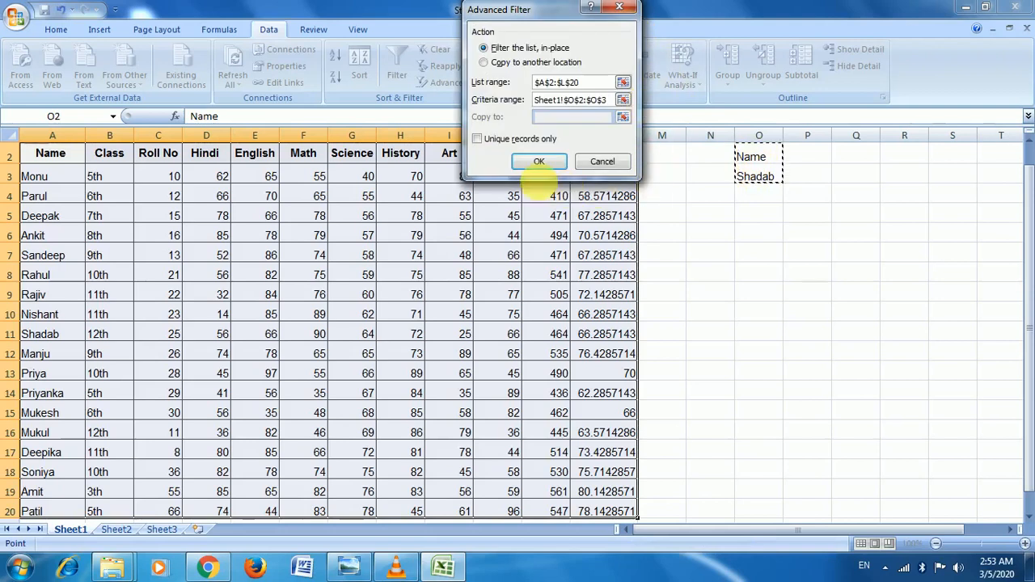
{"action": "left_click", "coordinate": [538, 161]}
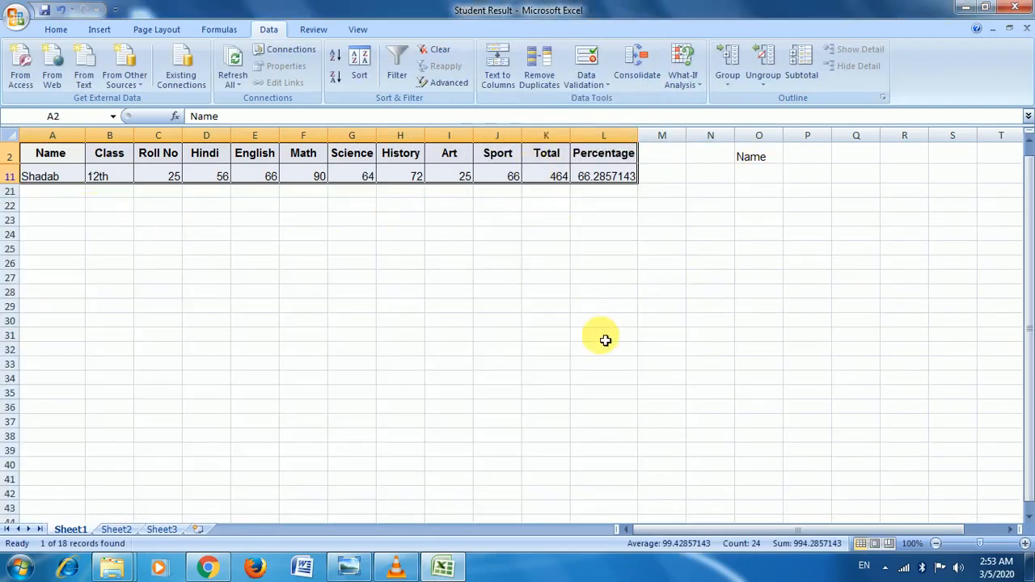
{"action": "key", "text": "ctrl+z"}
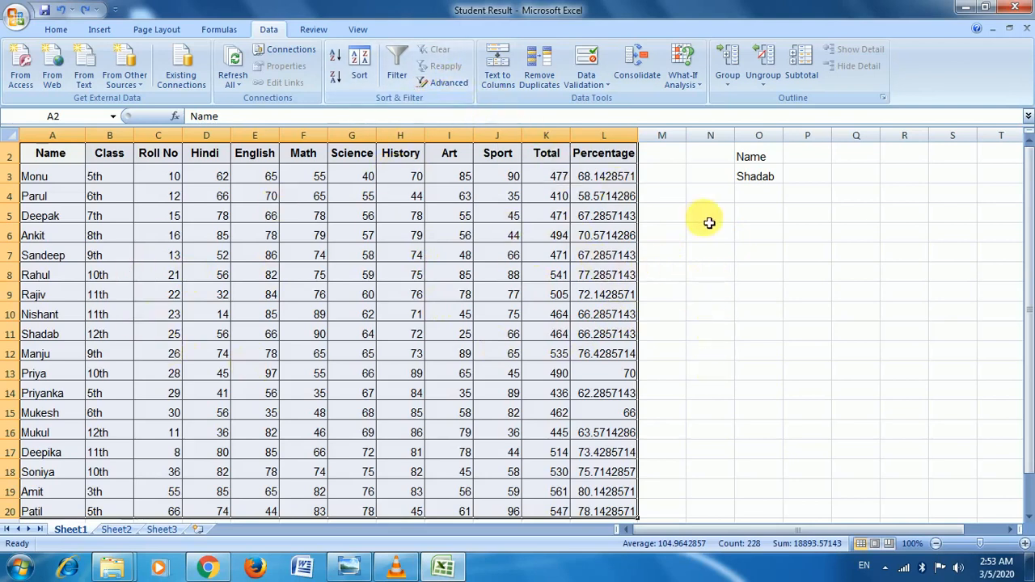
{"action": "left_click", "coordinate": [434, 84]}
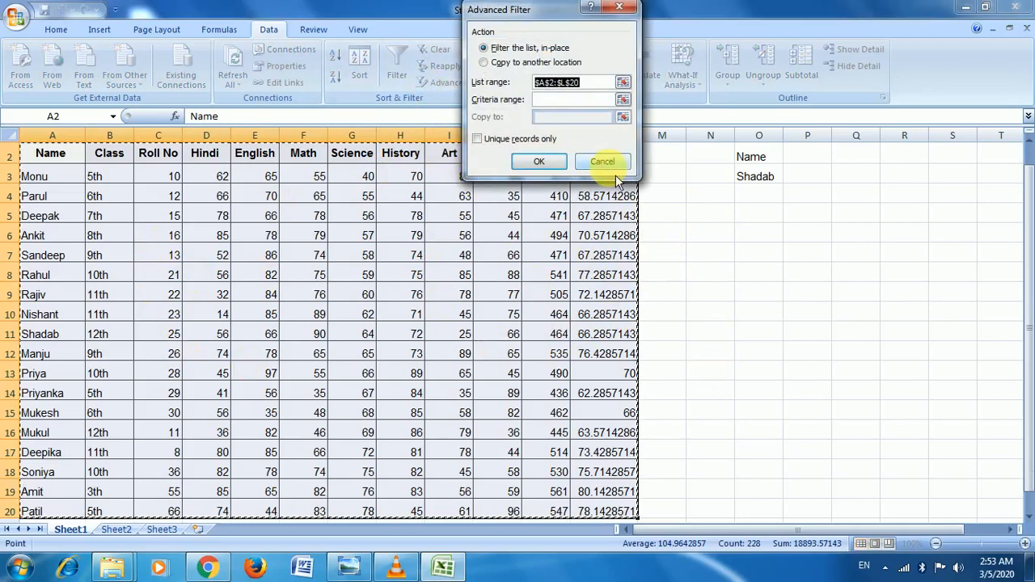
{"action": "scroll", "coordinate": [304, 340], "scroll_direction": "down", "scroll_amount": 2}
{"action": "scroll", "coordinate": [304, 340], "scroll_direction": "up", "scroll_amount": 3}
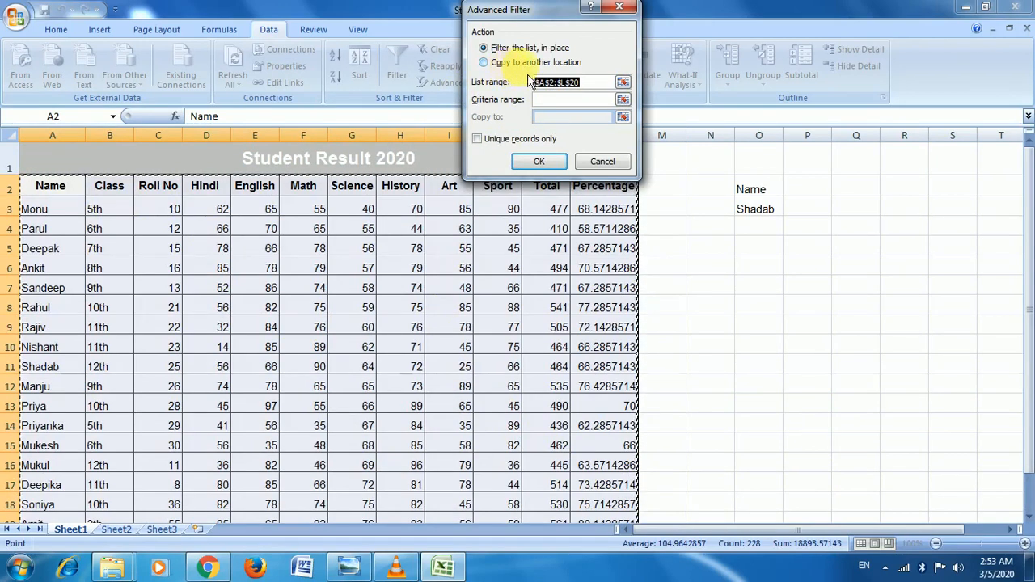
{"action": "left_click", "coordinate": [493, 66]}
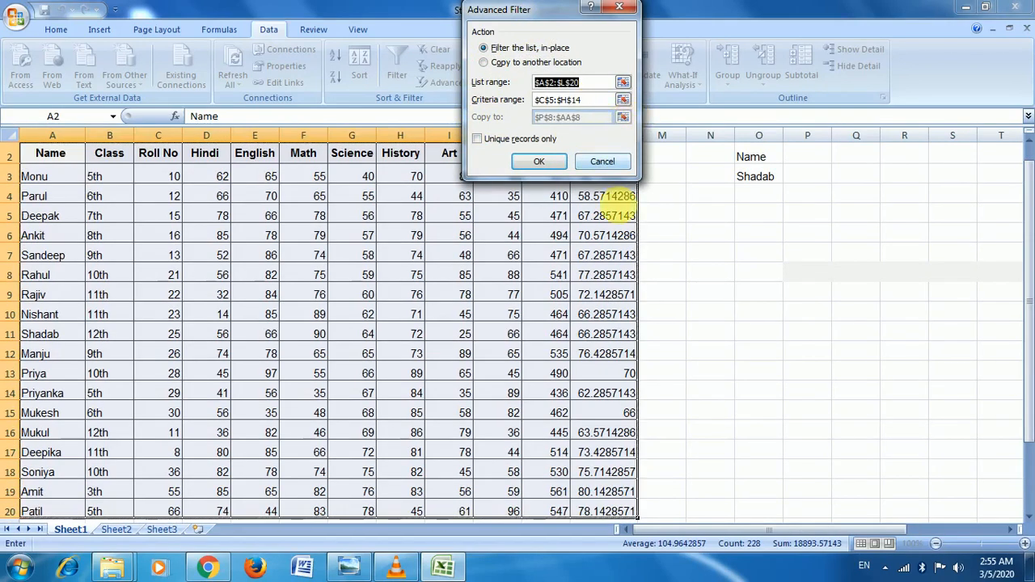
{"action": "left_click", "coordinate": [791, 273]}
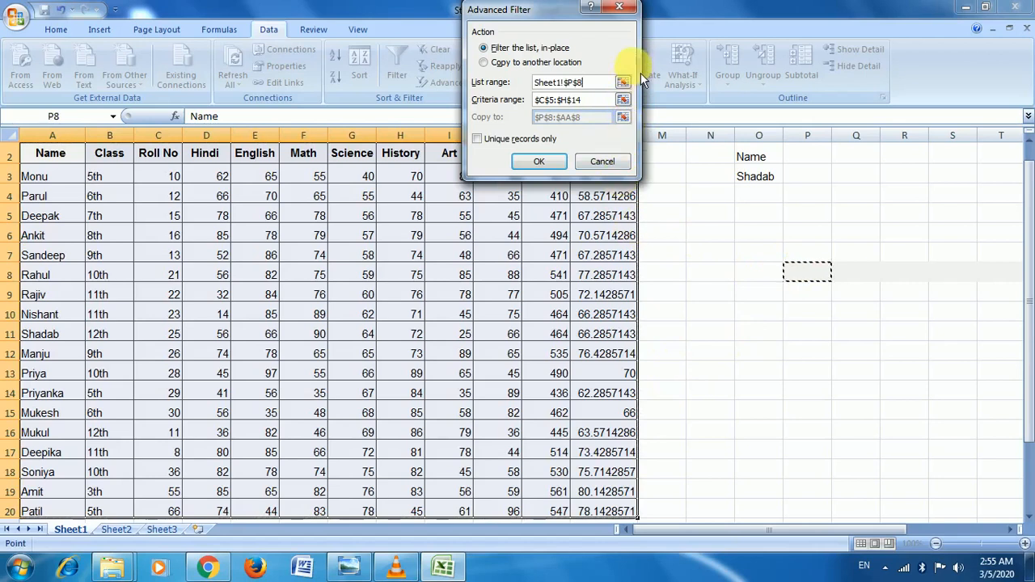
{"action": "left_click", "coordinate": [633, 15]}
{"action": "left_click", "coordinate": [765, 348]}
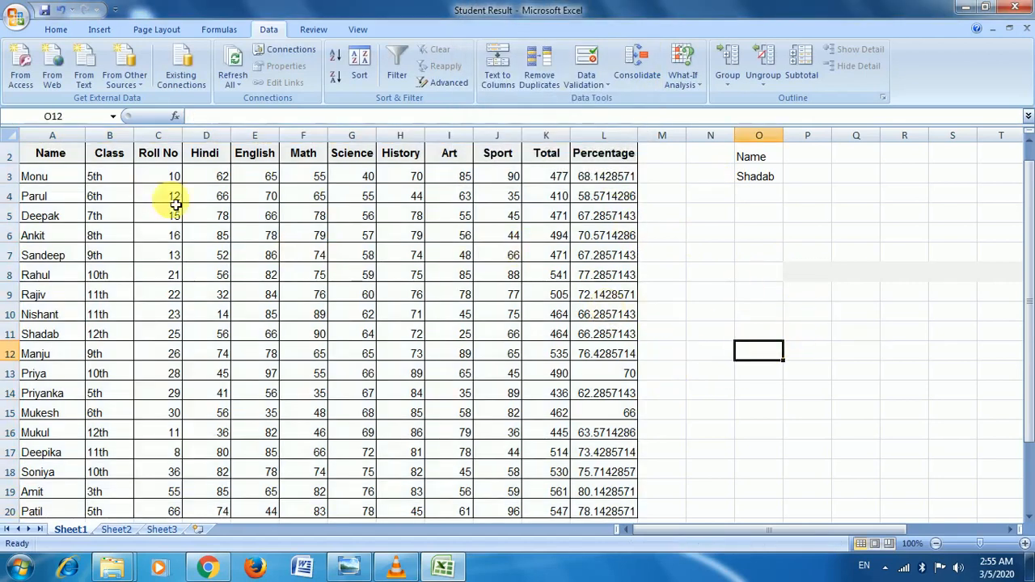
Step: Run the advanced filter with Copy to another location, sending results to T13
{"action": "left_click", "coordinate": [855, 314]}
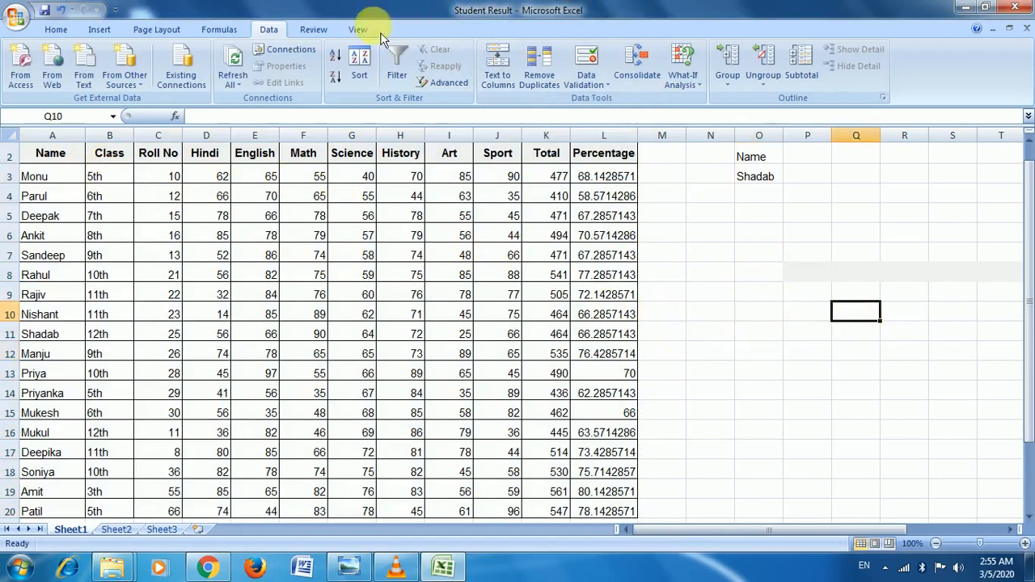
{"action": "left_click", "coordinate": [448, 83]}
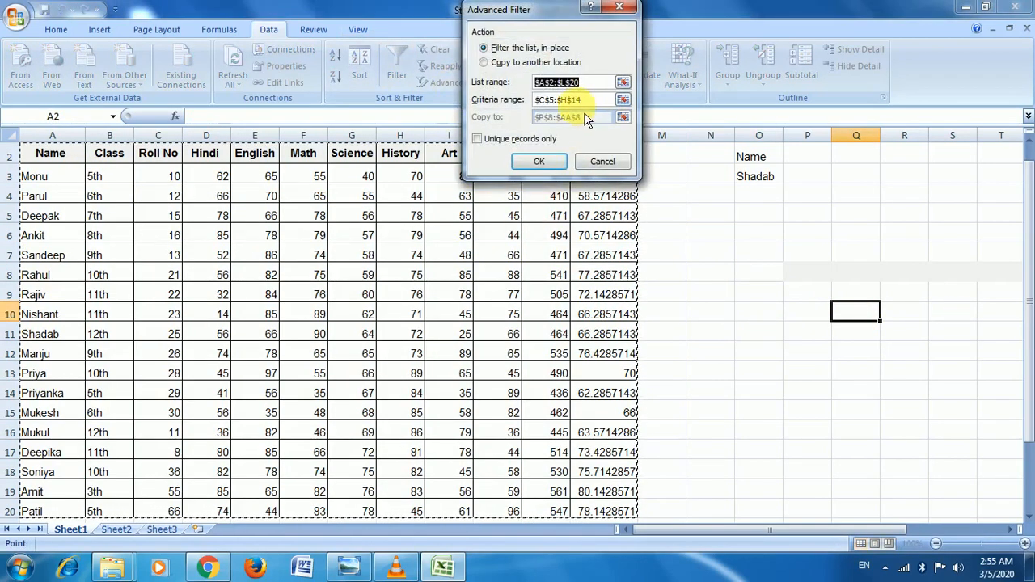
{"action": "scroll", "coordinate": [513, 335], "scroll_direction": "down", "scroll_amount": 3}
{"action": "scroll", "coordinate": [485, 328], "scroll_direction": "up", "scroll_amount": 1}
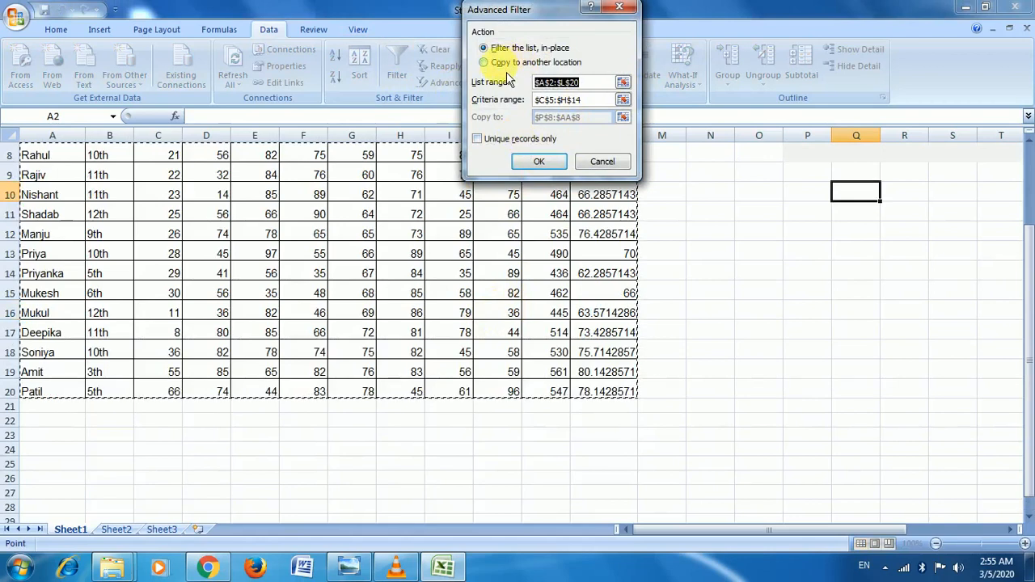
{"action": "key", "text": "alt+o"}
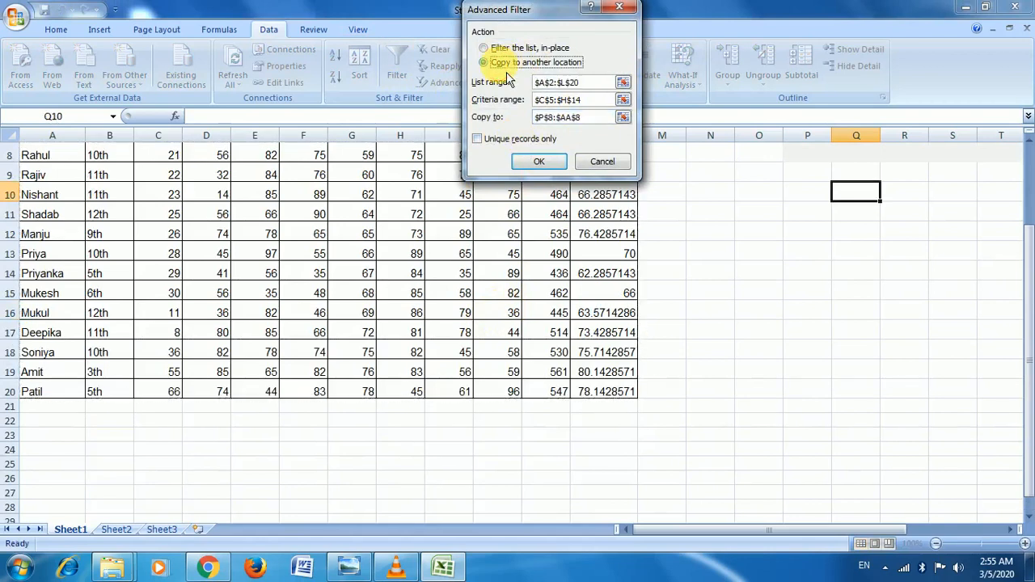
{"action": "left_click", "coordinate": [623, 118]}
{"action": "left_click", "coordinate": [657, 217]}
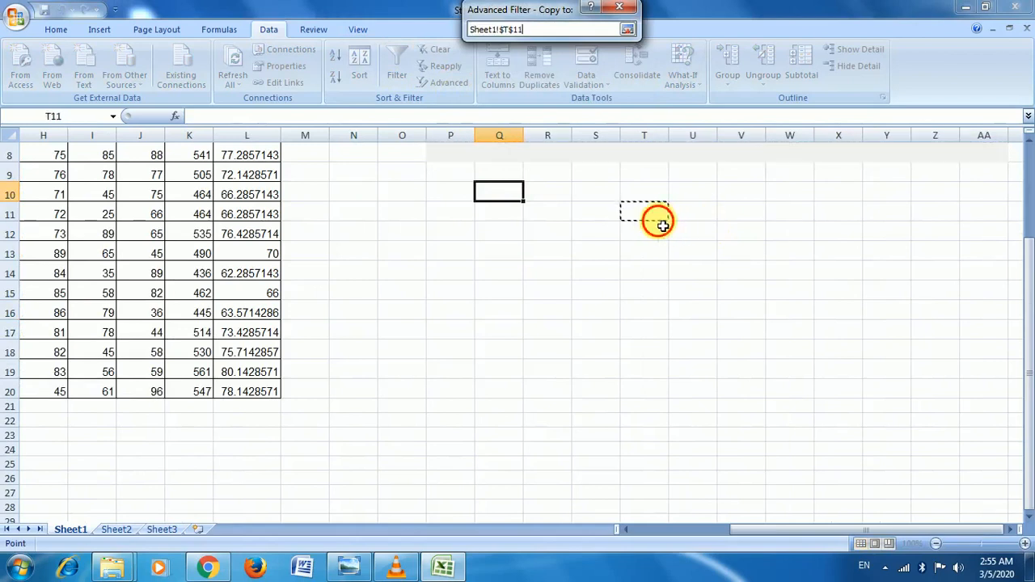
{"action": "left_click", "coordinate": [644, 256]}
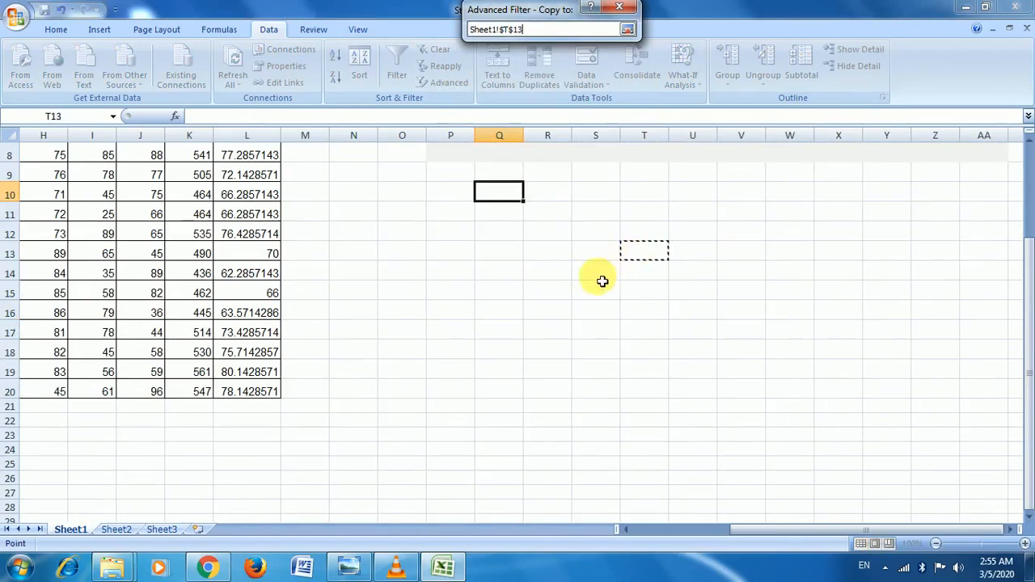
{"action": "left_click", "coordinate": [627, 29]}
{"action": "left_click", "coordinate": [541, 162]}
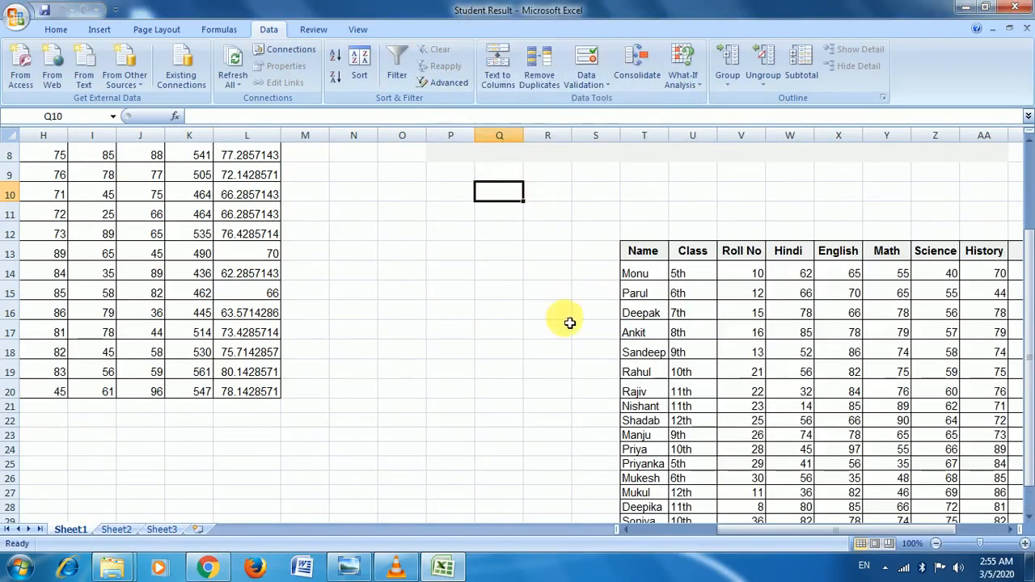
Step: Review the copied list and scroll back to the original table, selecting cell O2
{"action": "scroll", "coordinate": [194, 291], "scroll_direction": "up", "scroll_amount": 3}
{"action": "scroll", "coordinate": [261, 255], "scroll_direction": "down", "scroll_amount": 4}
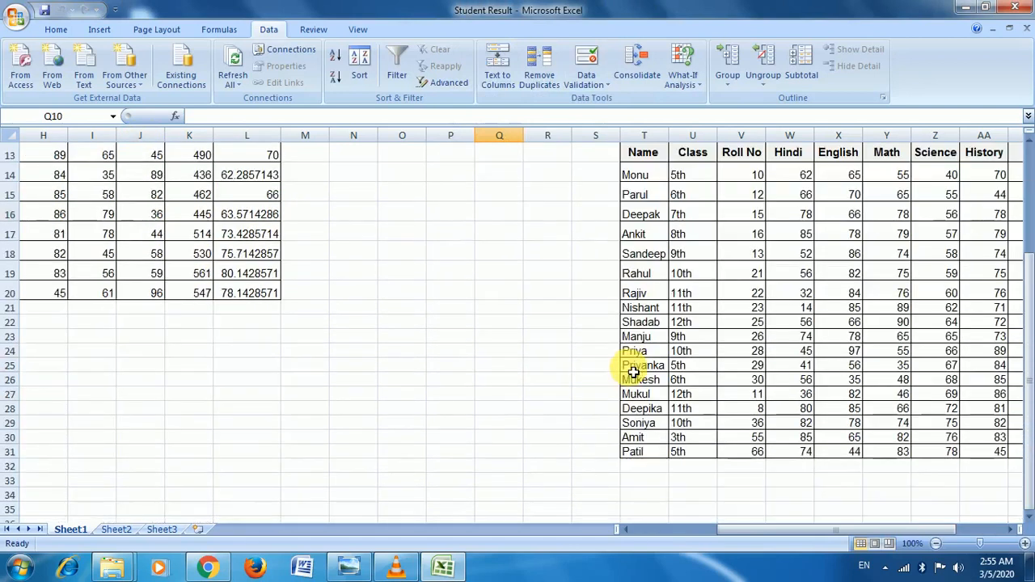
{"action": "left_click_drag", "start_coordinate": [784, 533], "coordinate": [578, 513]}
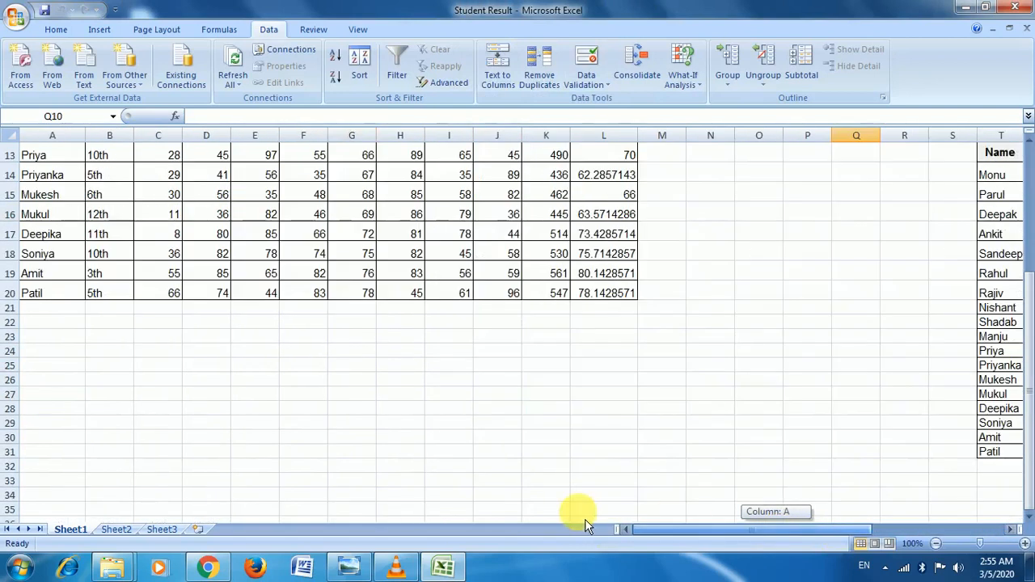
{"action": "left_click", "coordinate": [497, 365]}
{"action": "scroll", "coordinate": [497, 291], "scroll_direction": "up", "scroll_amount": 2}
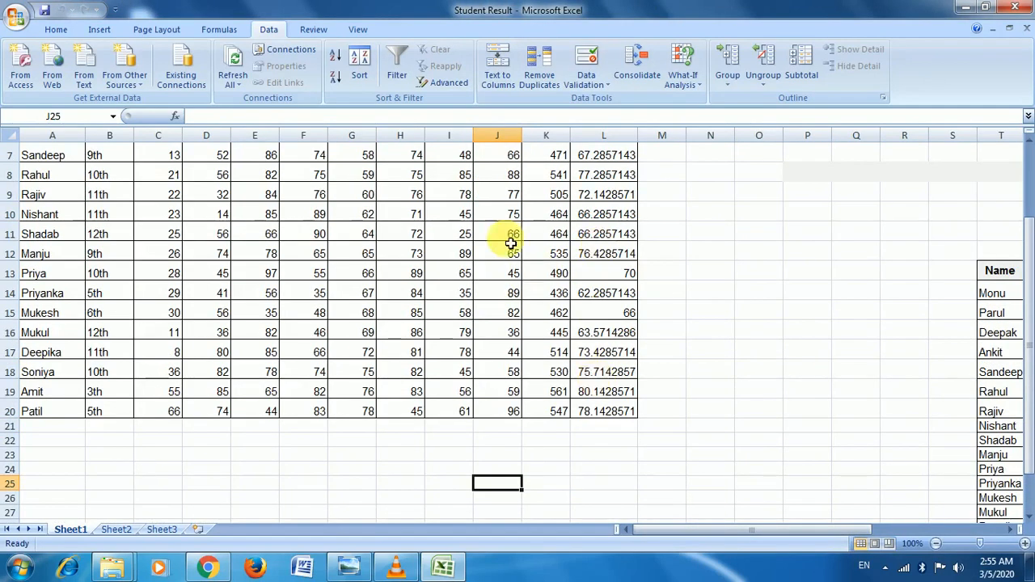
{"action": "scroll", "coordinate": [592, 303], "scroll_direction": "up", "scroll_amount": 2}
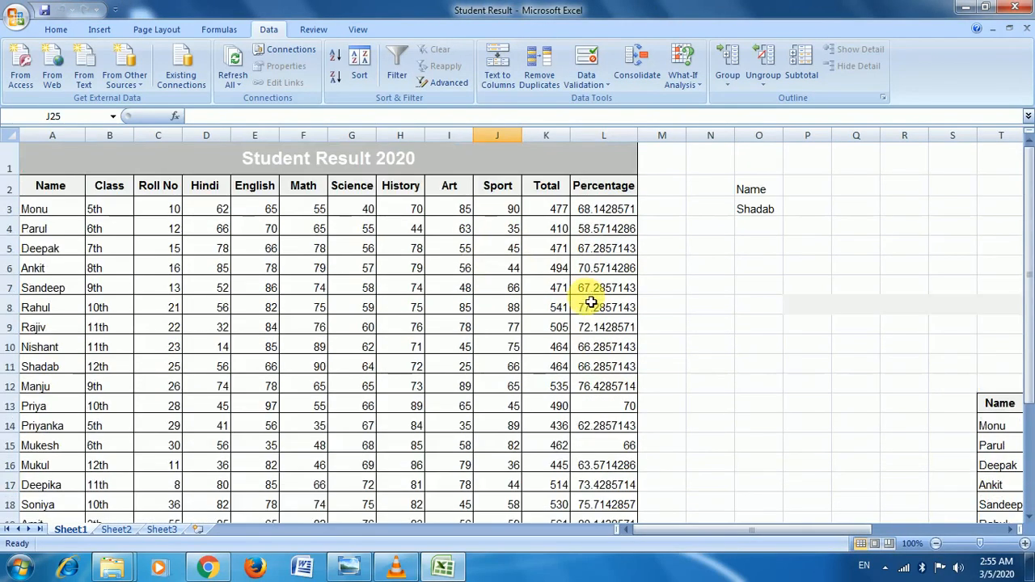
{"action": "left_click", "coordinate": [439, 325]}
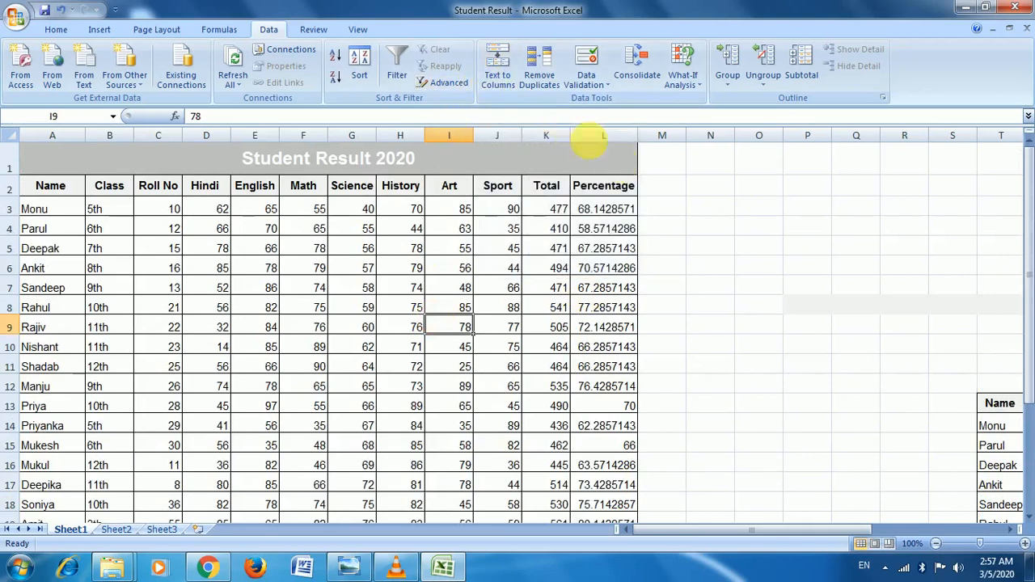
{"action": "left_click", "coordinate": [752, 188]}
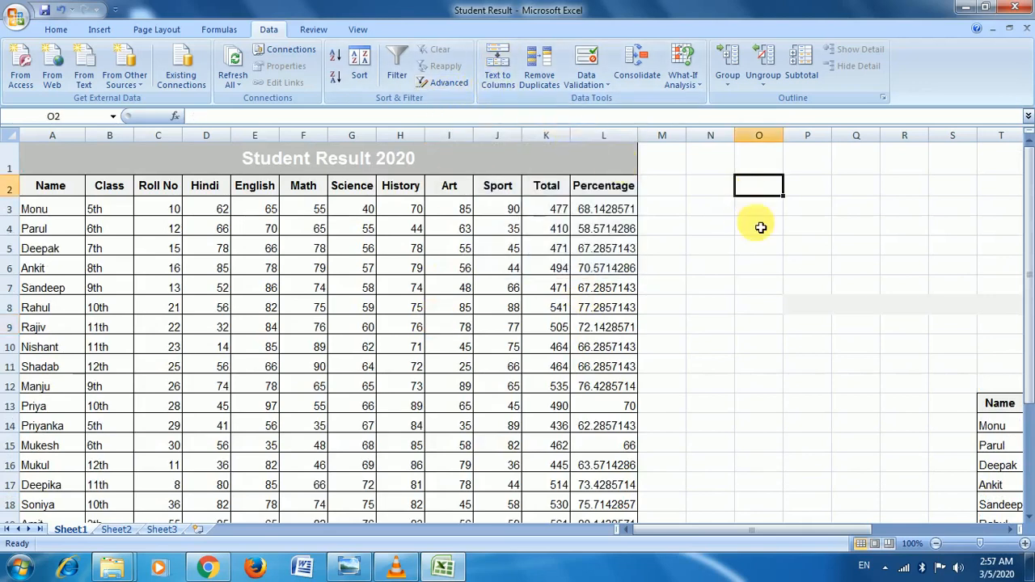
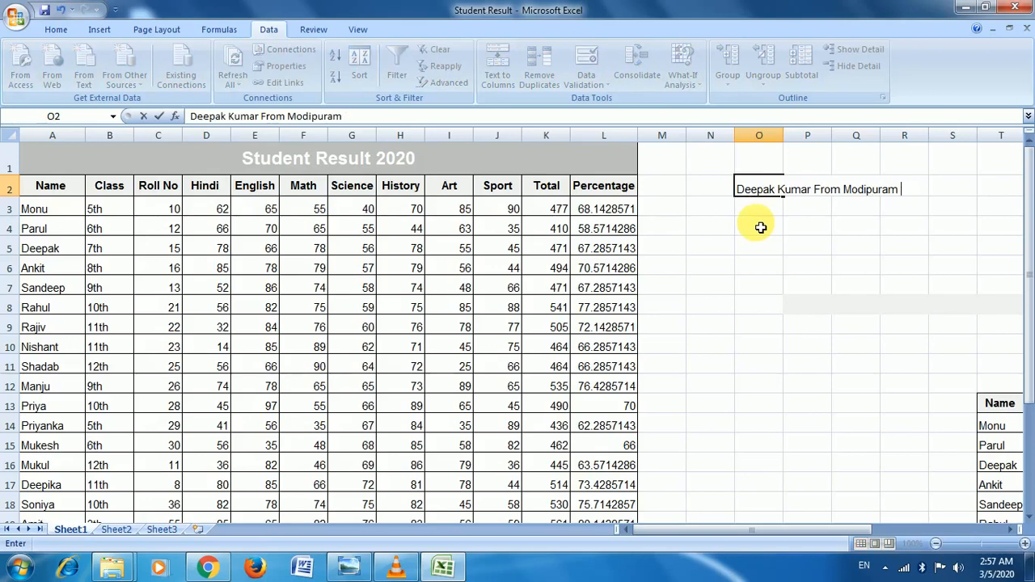
Step: Enter the student's four-word full name and hometown phrase in O2, then reselect O2
{"action": "key", "text": "Return"}
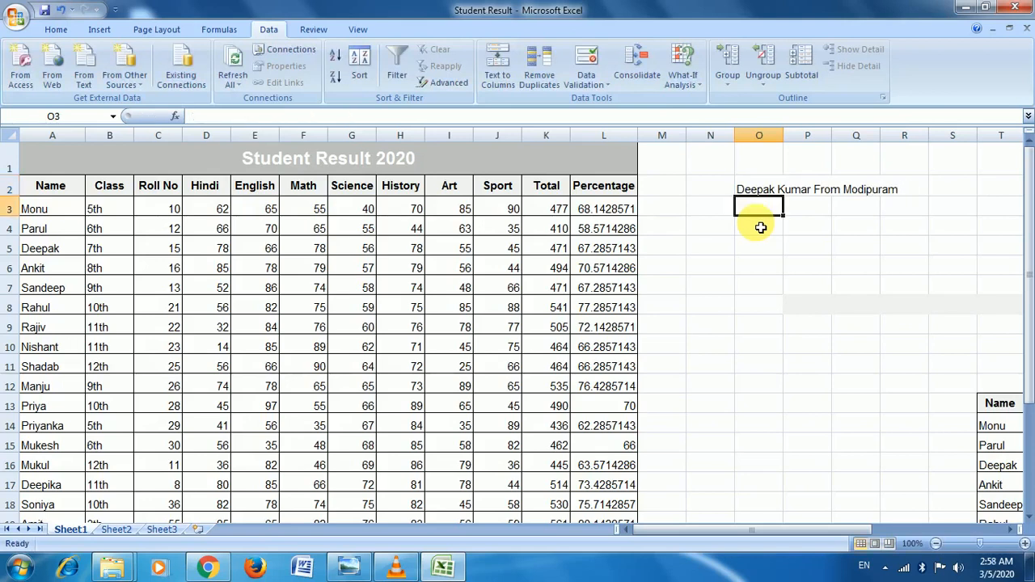
{"action": "key", "text": "Up"}
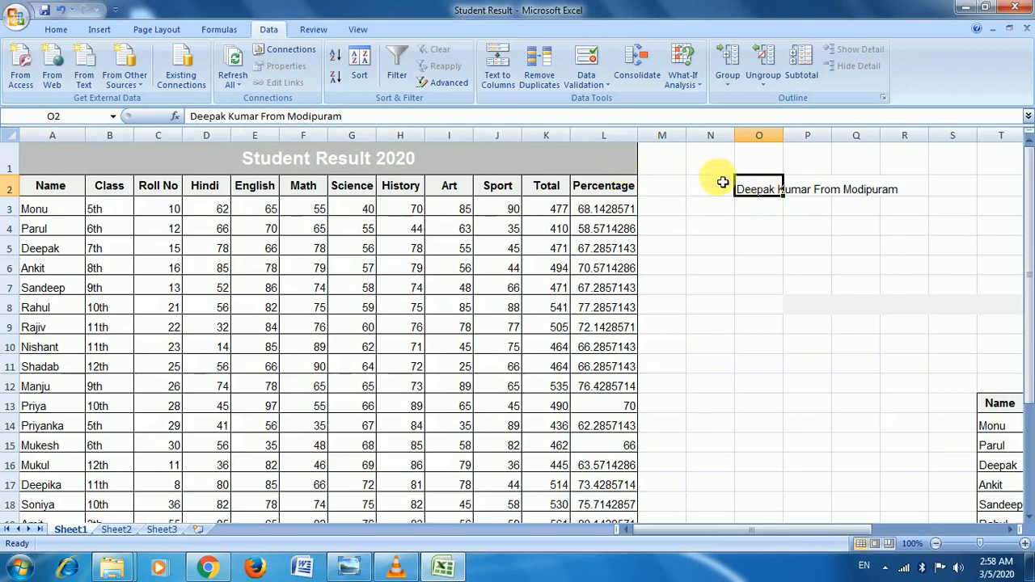
Step: Split O2's phrase with fixed-width Text to Columns into O2:R2, one word per cell
{"action": "left_click", "coordinate": [506, 81]}
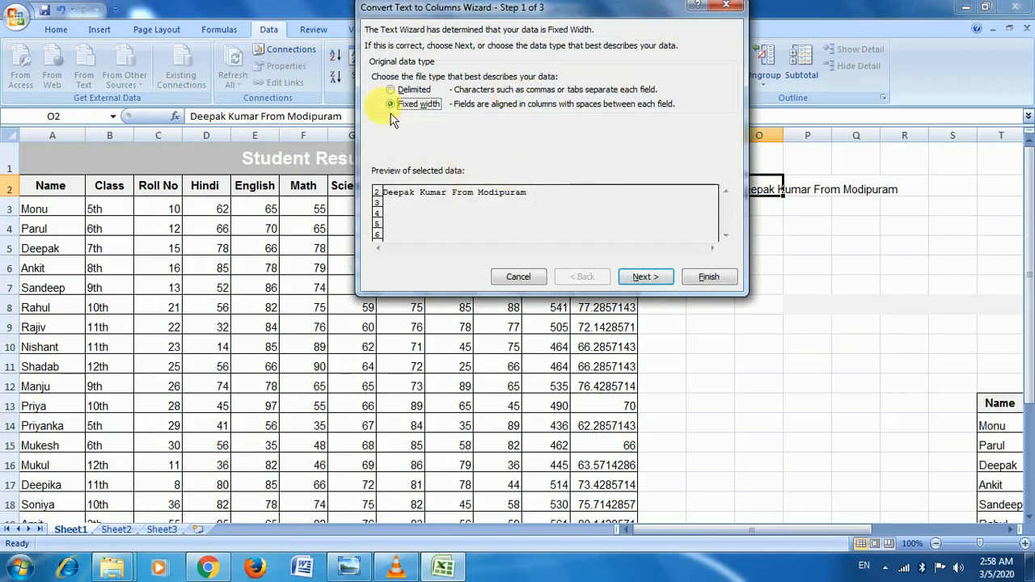
{"action": "left_click_drag", "start_coordinate": [514, 10], "coordinate": [590, 10]}
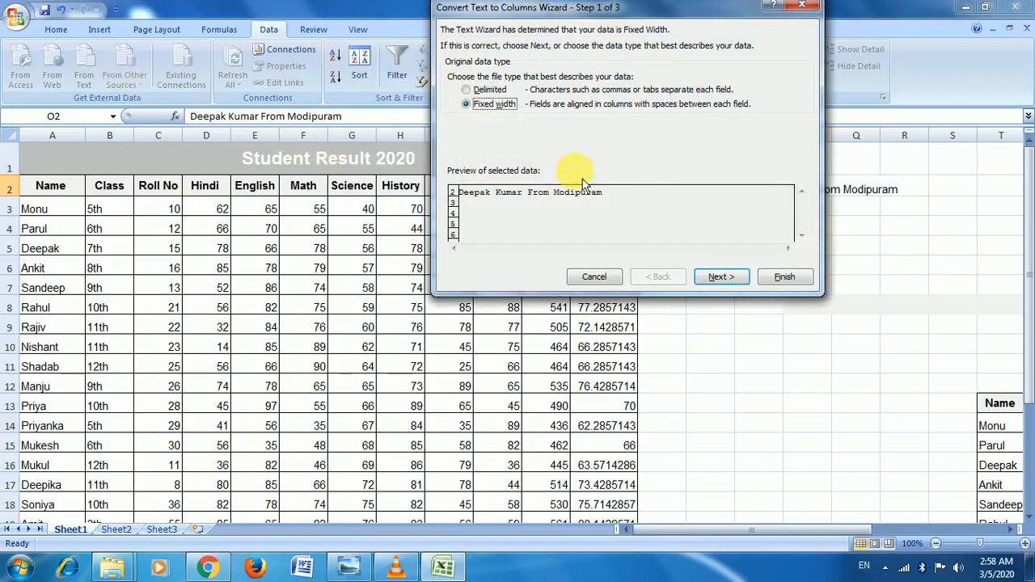
{"action": "left_click", "coordinate": [720, 281]}
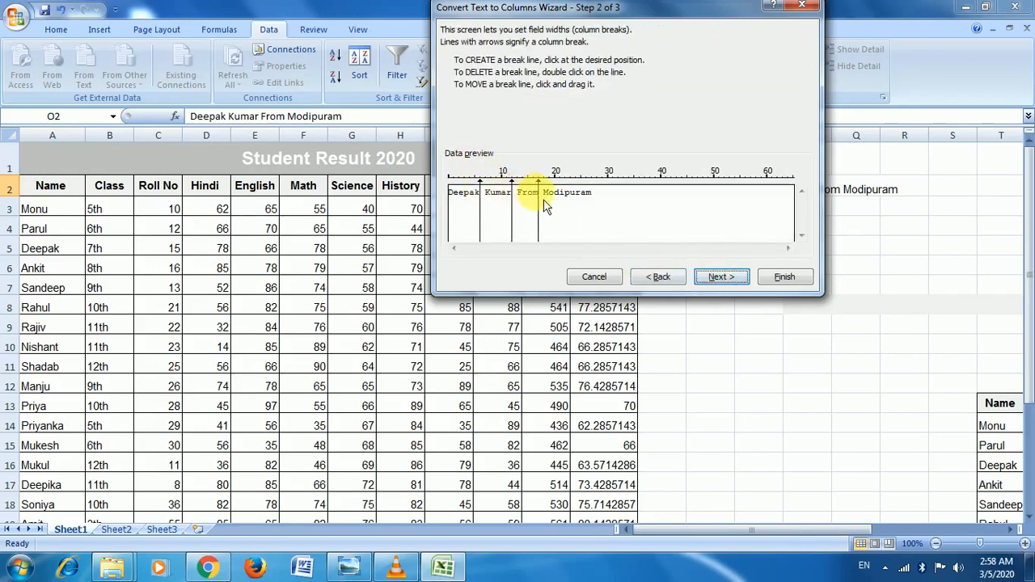
{"action": "left_click", "coordinate": [715, 283]}
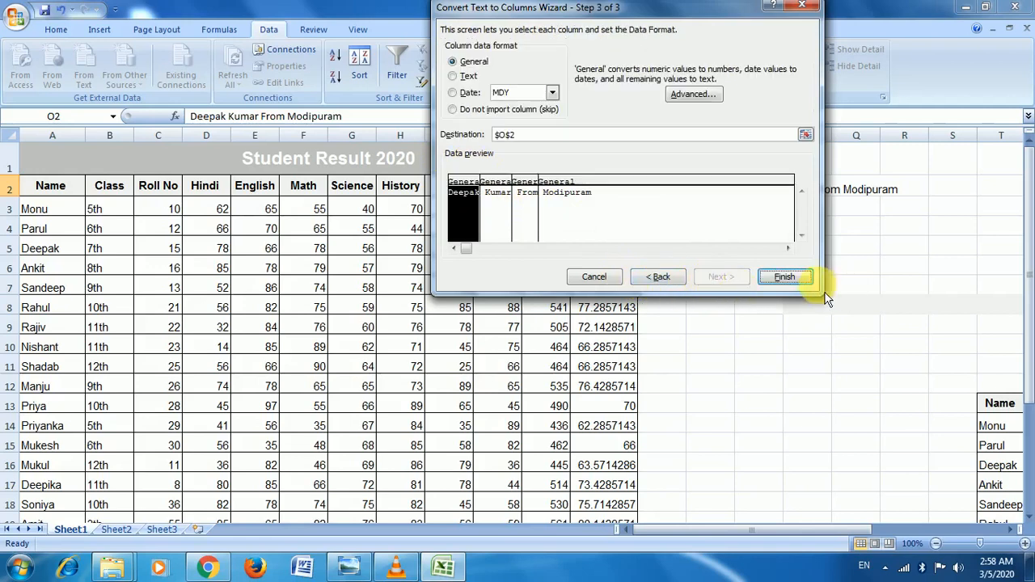
{"action": "left_click", "coordinate": [784, 277]}
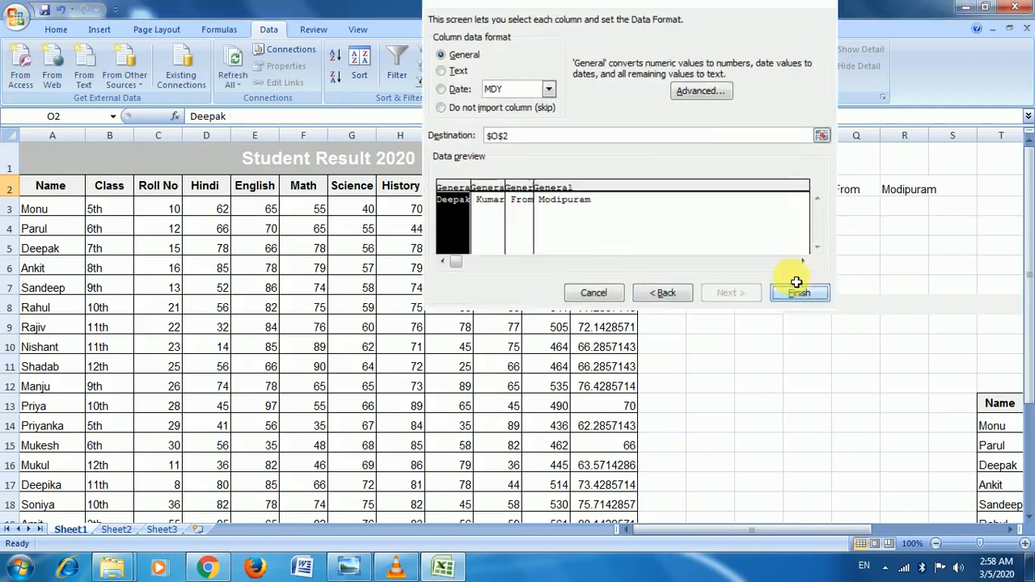
{"action": "left_click", "coordinate": [890, 197]}
{"action": "left_click", "coordinate": [841, 199]}
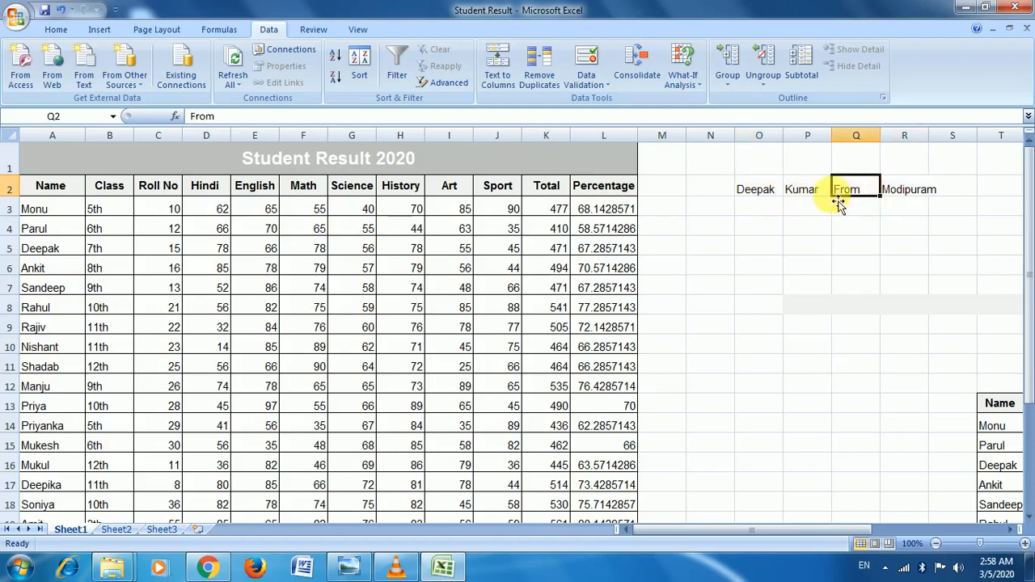
{"action": "left_click", "coordinate": [764, 211]}
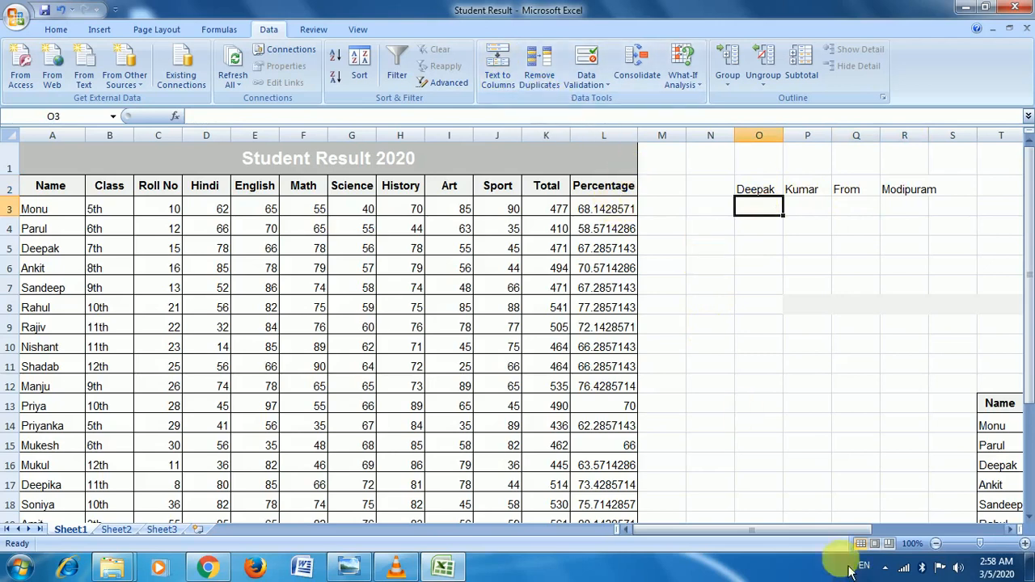
Step: Run Remove Duplicates on T13:AE31 using all columns; no duplicates are found
{"action": "left_click_drag", "start_coordinate": [763, 532], "coordinate": [871, 536]}
{"action": "scroll", "coordinate": [774, 307], "scroll_direction": "down", "scroll_amount": 5}
{"action": "scroll", "coordinate": [735, 346], "scroll_direction": "up", "scroll_amount": 4}
{"action": "scroll", "coordinate": [735, 347], "scroll_direction": "down", "scroll_amount": 4}
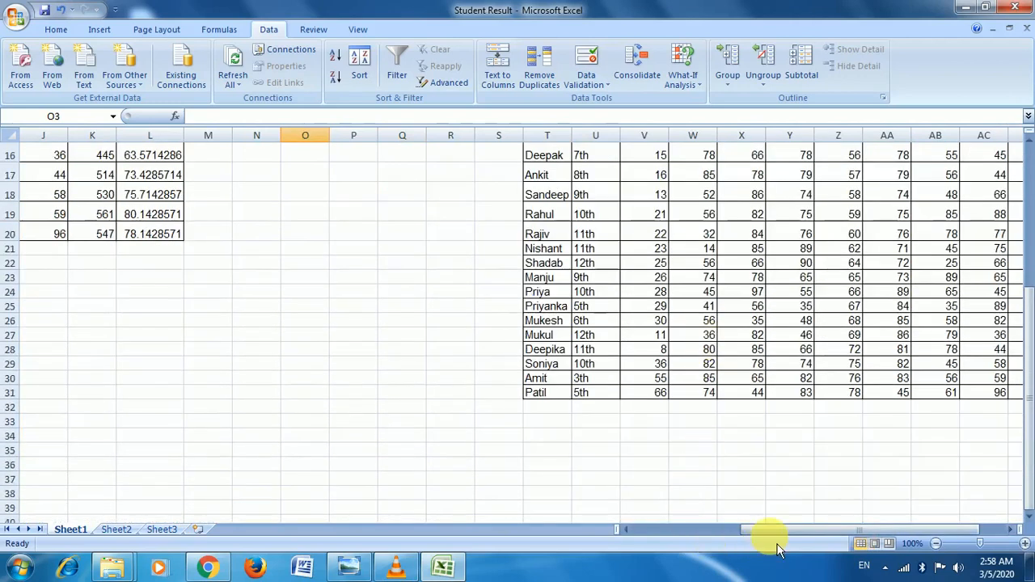
{"action": "left_click_drag", "start_coordinate": [777, 546], "coordinate": [801, 534]}
{"action": "scroll", "coordinate": [788, 419], "scroll_direction": "up", "scroll_amount": 3}
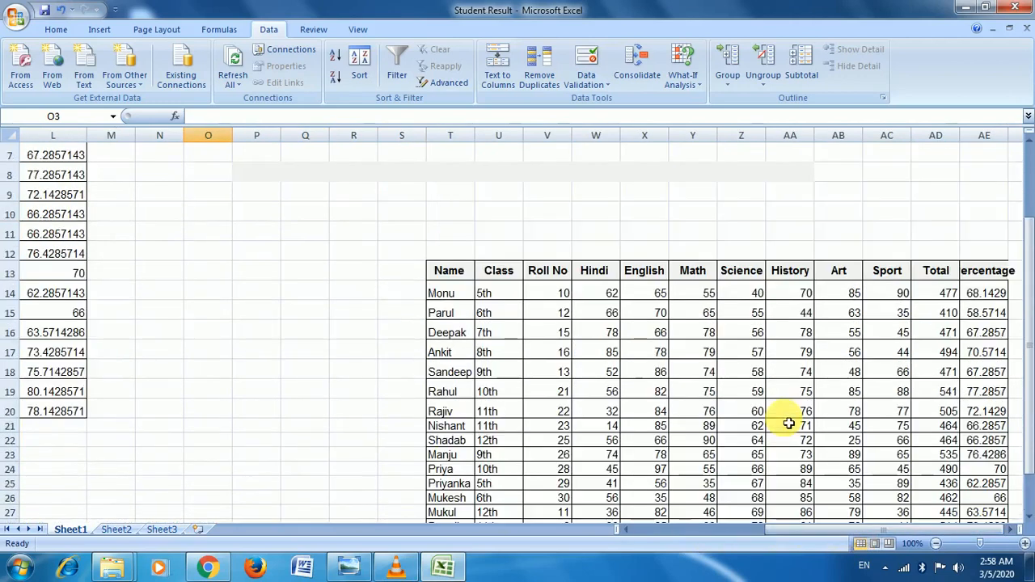
{"action": "scroll", "coordinate": [764, 412], "scroll_direction": "down", "scroll_amount": 2}
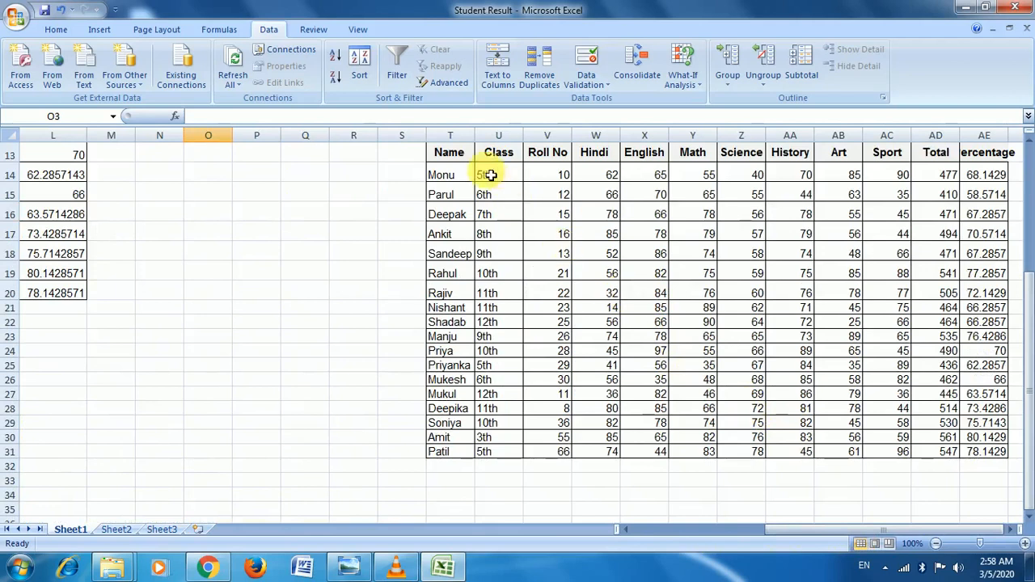
{"action": "left_click_drag", "start_coordinate": [451, 152], "coordinate": [987, 451]}
{"action": "left_click", "coordinate": [539, 81]}
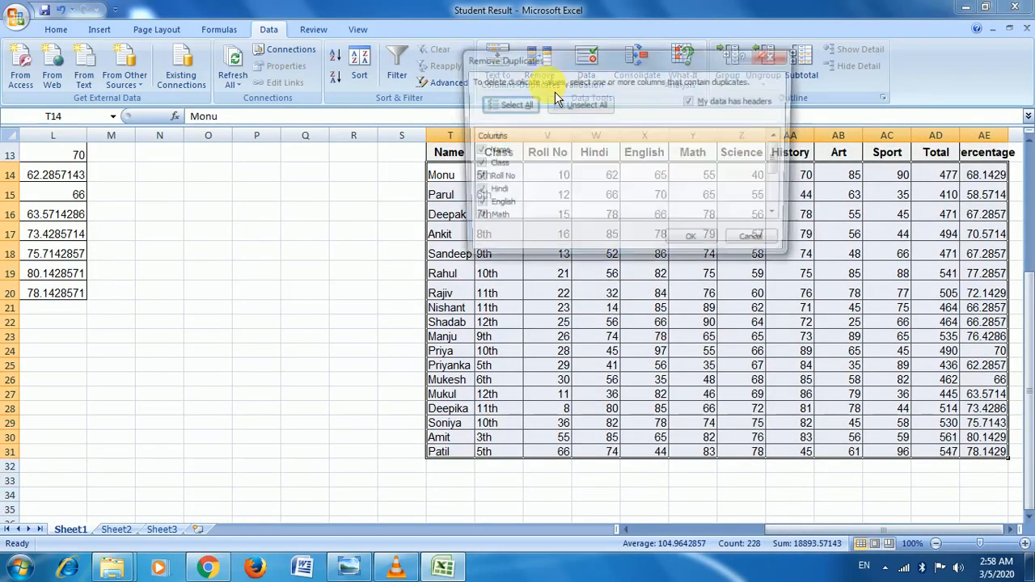
{"action": "scroll", "coordinate": [522, 199], "scroll_direction": "down", "scroll_amount": 2}
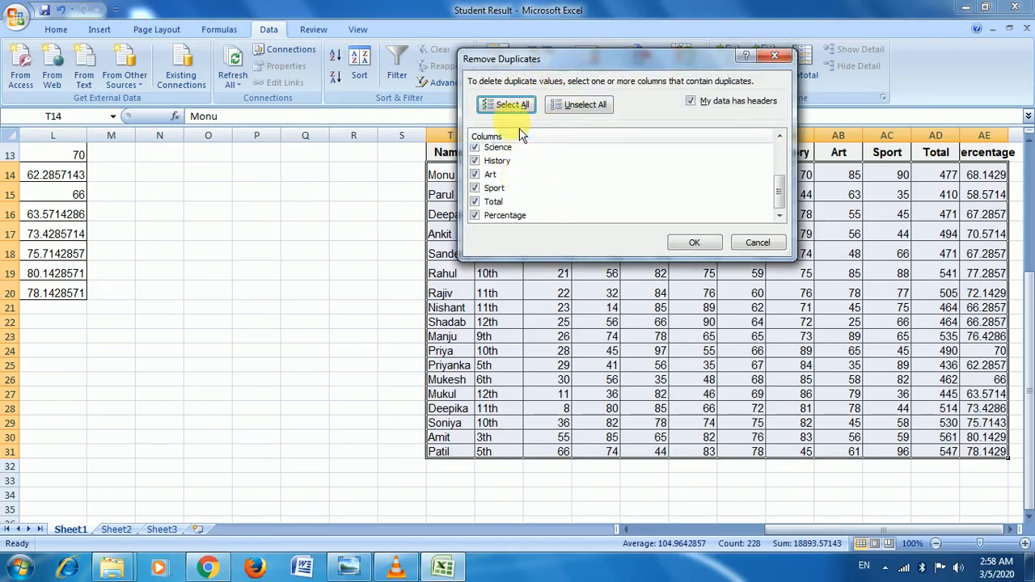
{"action": "scroll", "coordinate": [522, 202], "scroll_direction": "up", "scroll_amount": 2}
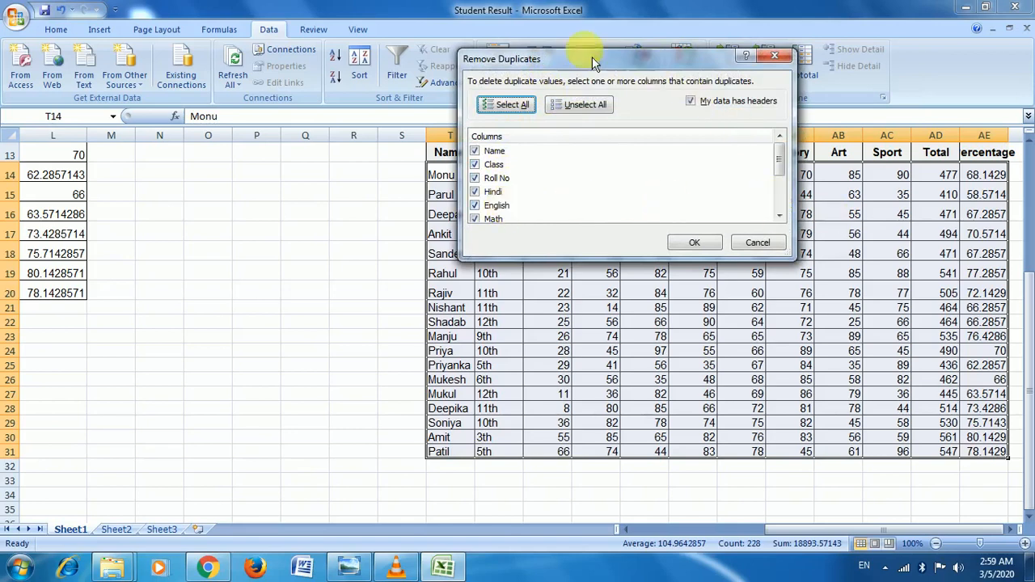
{"action": "left_click_drag", "start_coordinate": [592, 56], "coordinate": [448, 32]}
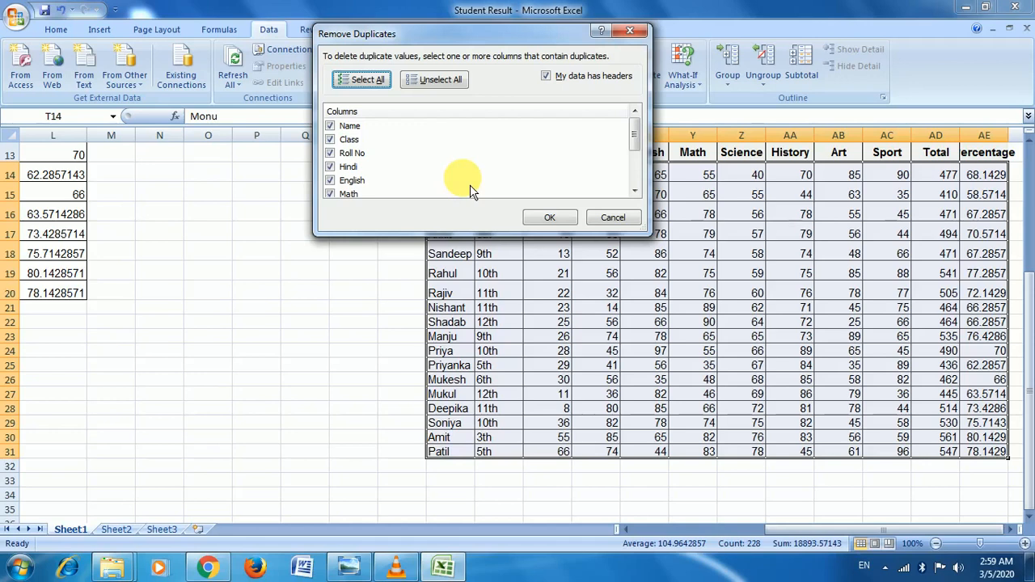
{"action": "left_click", "coordinate": [556, 219]}
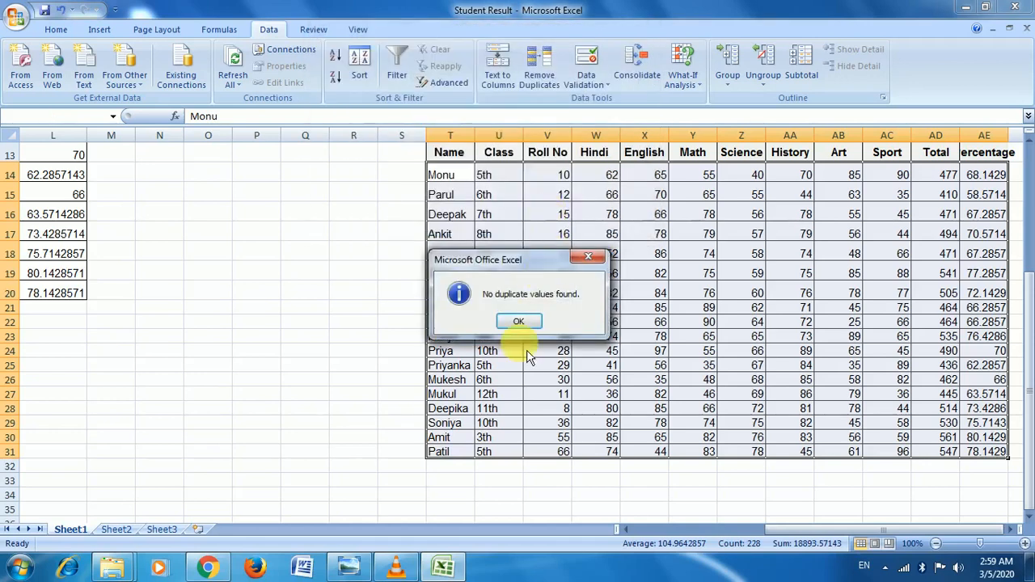
{"action": "left_click", "coordinate": [588, 257]}
Step: Enter 1 in cell P21 to start a number list
{"action": "left_click", "coordinate": [249, 311]}
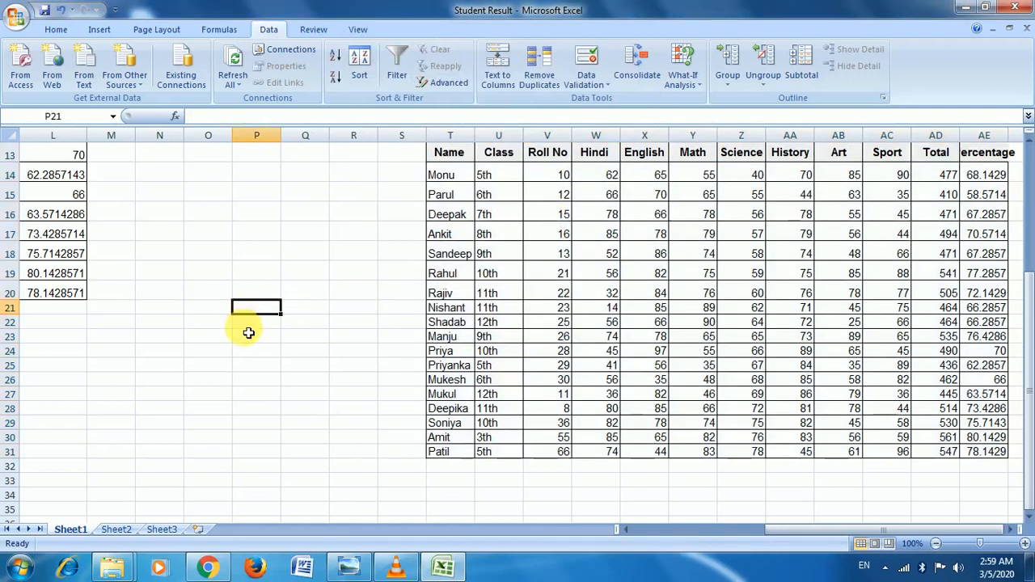
{"action": "type", "text": "1"}
{"action": "key", "text": "Return"}
Step: Continue the list in P22:P28 with 2, 2, 4, 5, 6, 8, 8
{"action": "type", "text": "2"}
{"action": "key", "text": "Return"}
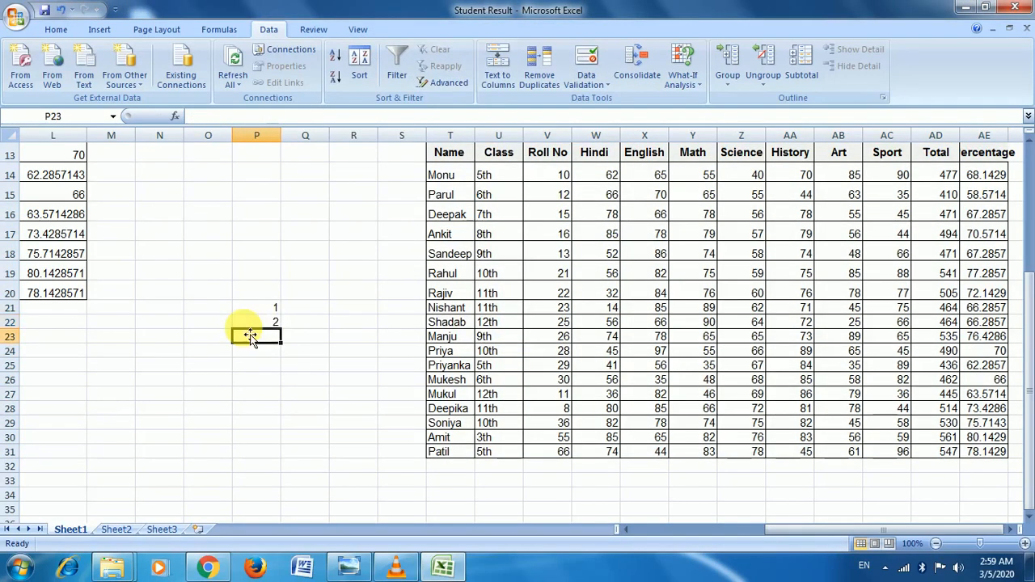
{"action": "type", "text": "2"}
{"action": "key", "text": "Return"}
{"action": "type", "text": "4"}
{"action": "key", "text": "Return"}
{"action": "type", "text": "5"}
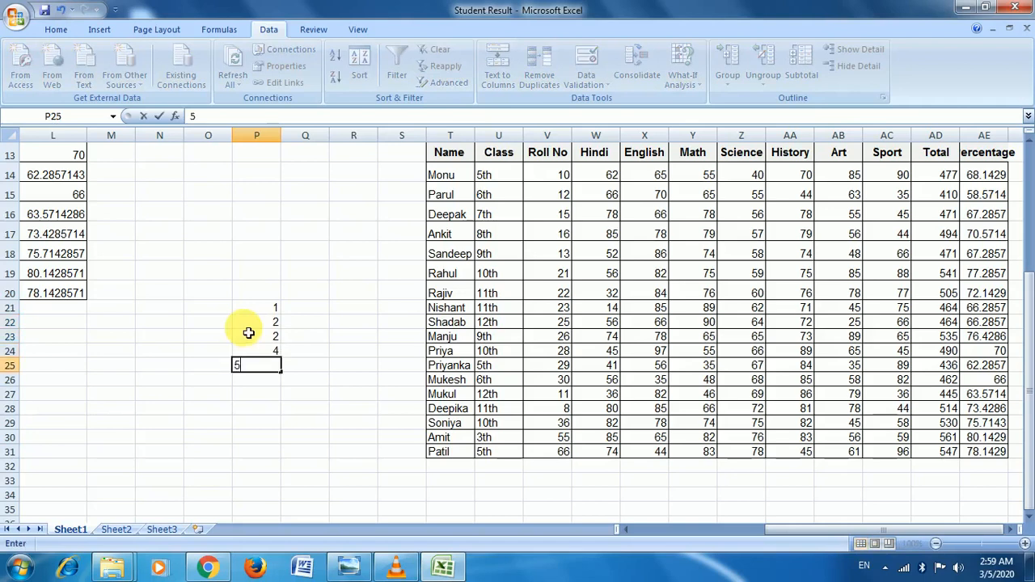
{"action": "key", "text": "Return"}
{"action": "type", "text": "6"}
{"action": "key", "text": "Return"}
{"action": "type", "text": "8"}
{"action": "key", "text": "Return"}
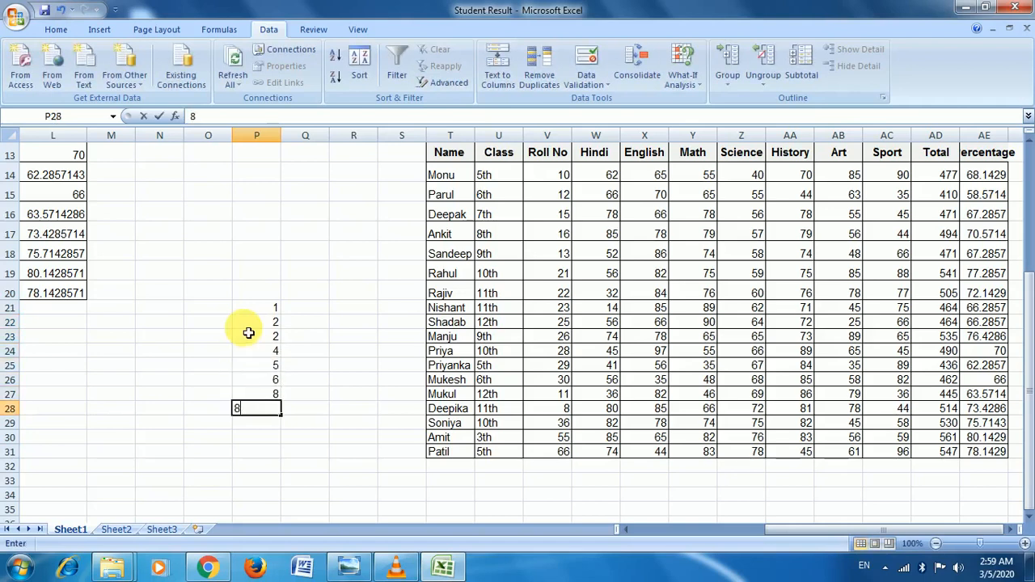
{"action": "type", "text": "8"}
{"action": "key", "text": "Return"}
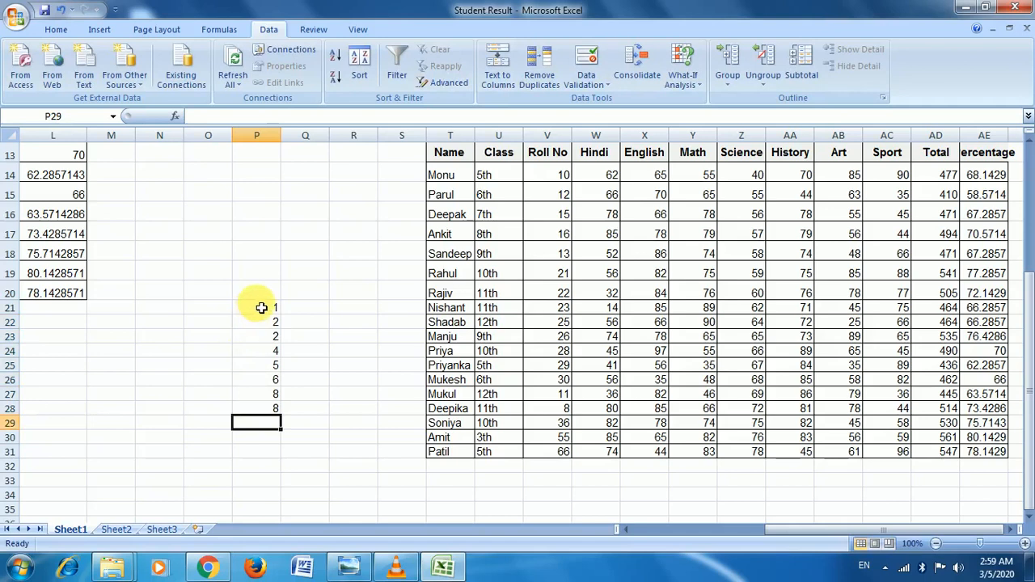
Step: Remove duplicates from P21:P28, leaving 1, 2, 4, 5, 6, 8
{"action": "left_click", "coordinate": [274, 305]}
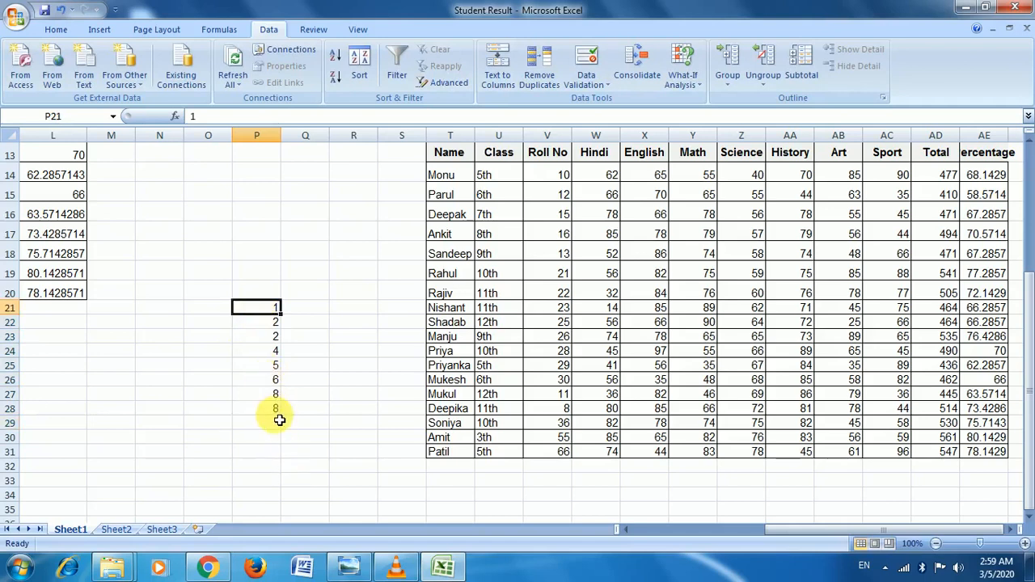
{"action": "left_click", "coordinate": [273, 379]}
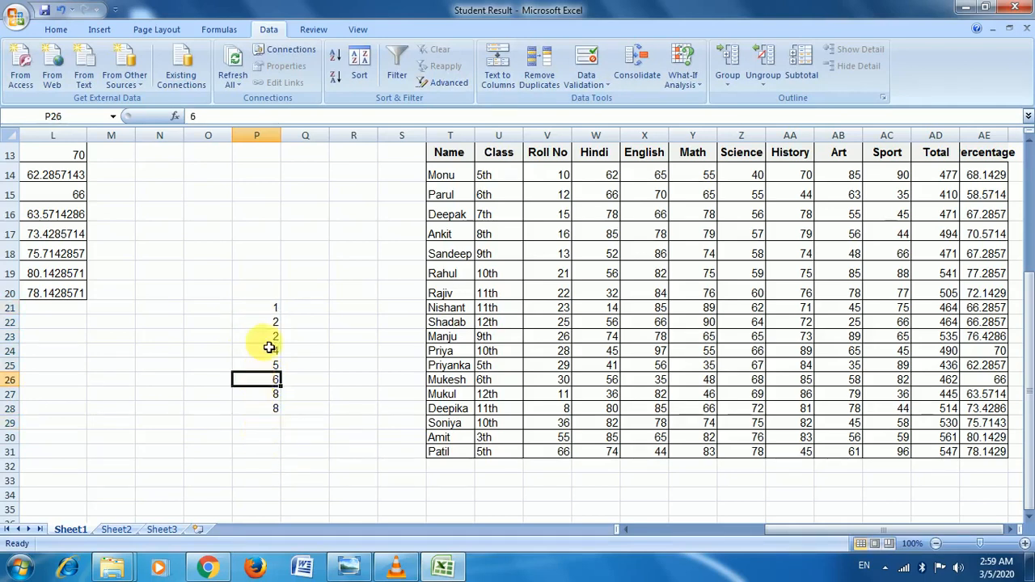
{"action": "left_click", "coordinate": [274, 307]}
{"action": "left_click_drag", "start_coordinate": [274, 308], "coordinate": [274, 408]}
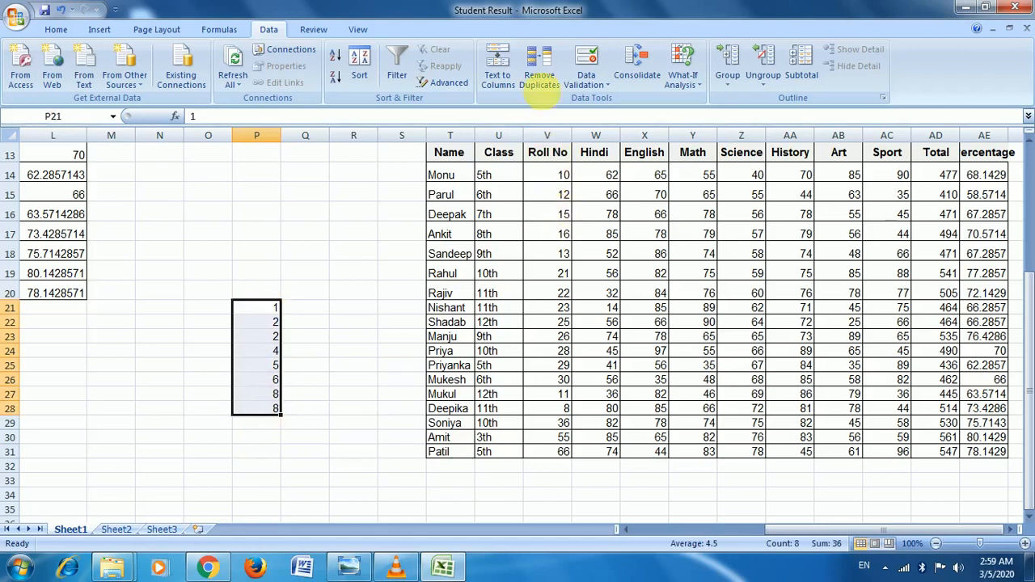
{"action": "left_click", "coordinate": [552, 87]}
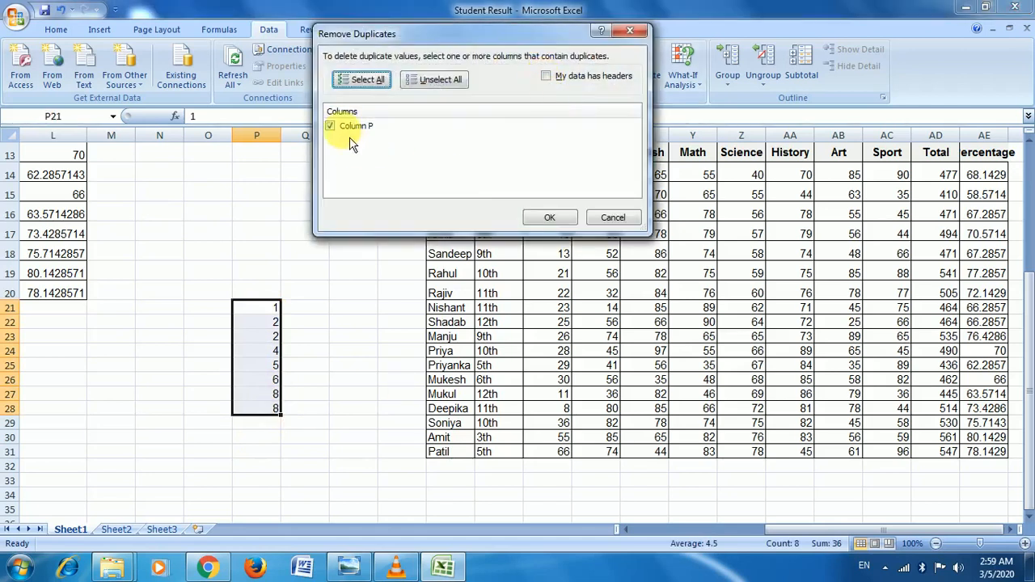
{"action": "left_click", "coordinate": [565, 227]}
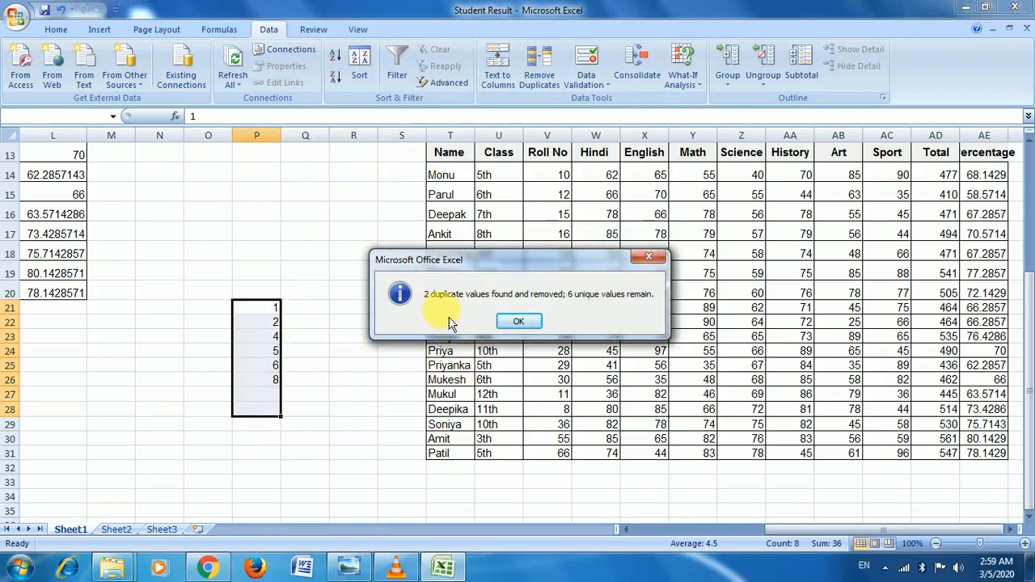
{"action": "left_click", "coordinate": [520, 324]}
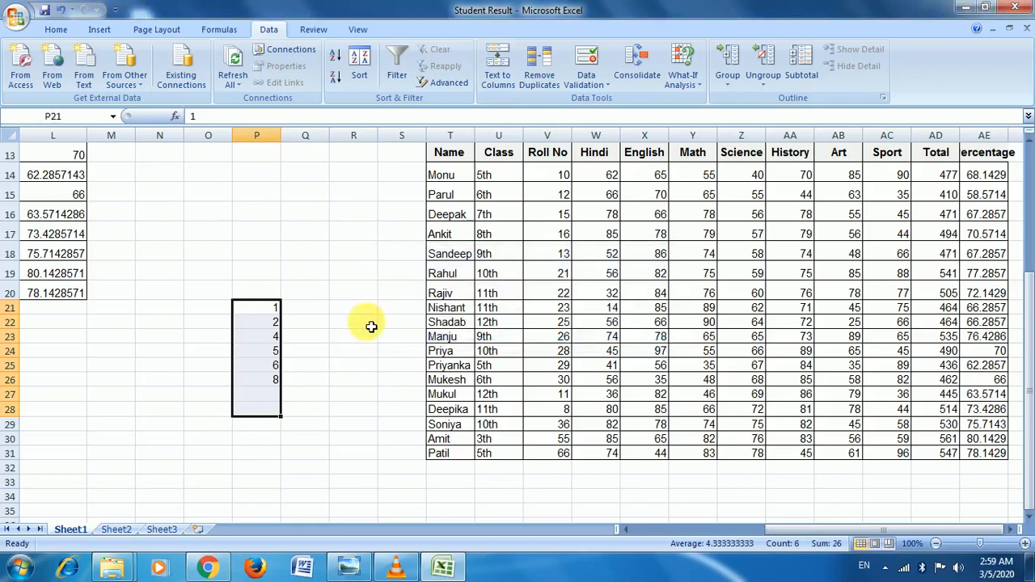
{"action": "left_click", "coordinate": [371, 326]}
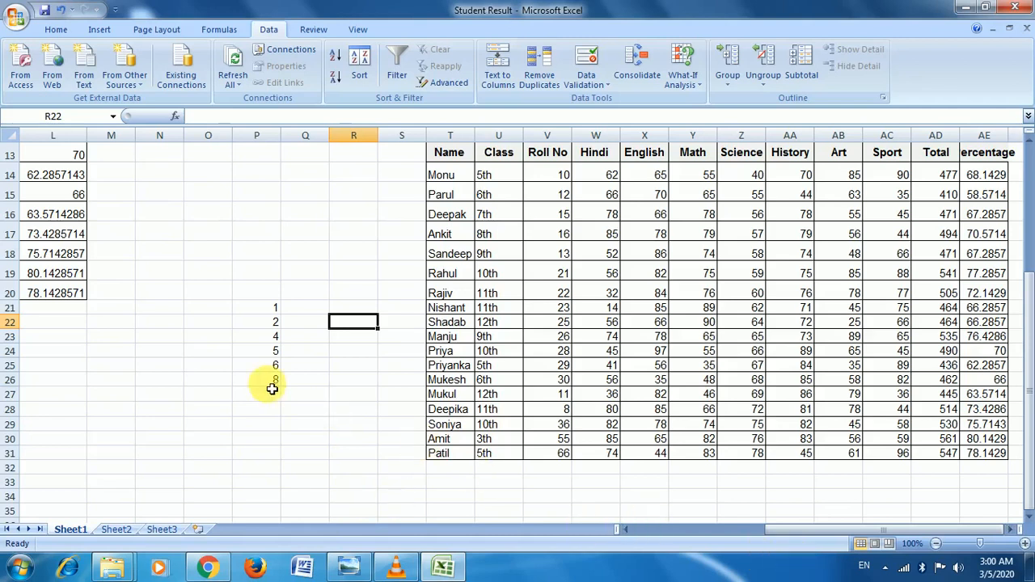
Step: Enter 54 in O27 and 454 in O28
{"action": "left_click", "coordinate": [198, 397]}
{"action": "type", "text": "54"}
{"action": "key", "text": "Return"}
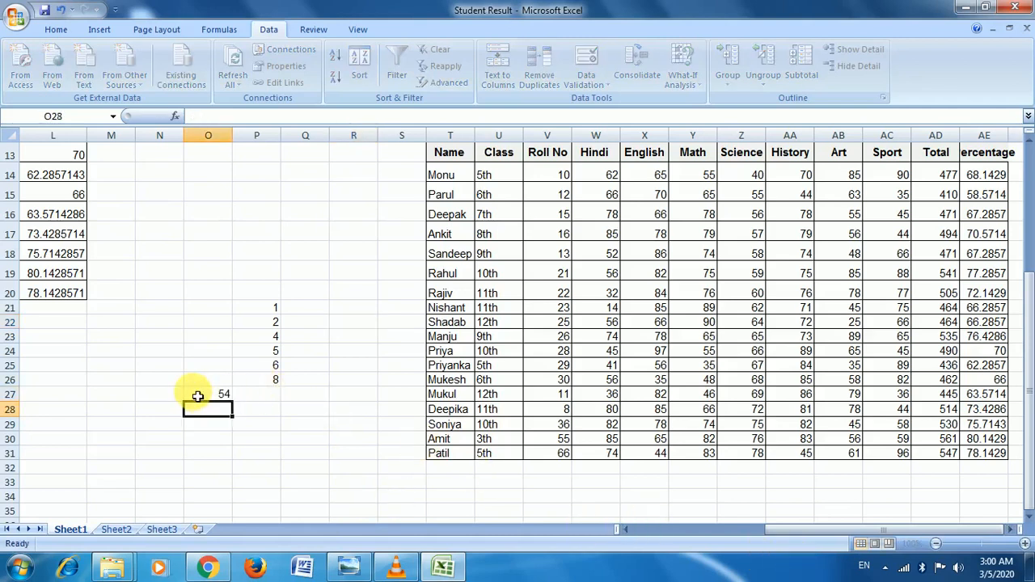
{"action": "type", "text": "454"}
{"action": "key", "text": "ctrl+Return"}
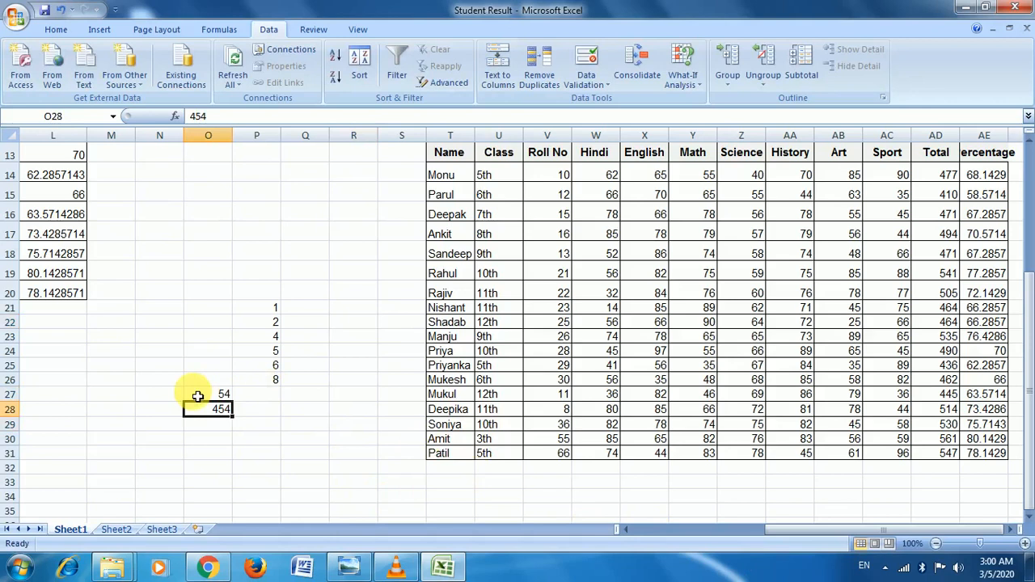
Step: Delete everything in N21:Q31, then select the empty range F25:J31
{"action": "left_click_drag", "start_coordinate": [157, 307], "coordinate": [307, 453]}
{"action": "key", "text": "Delete"}
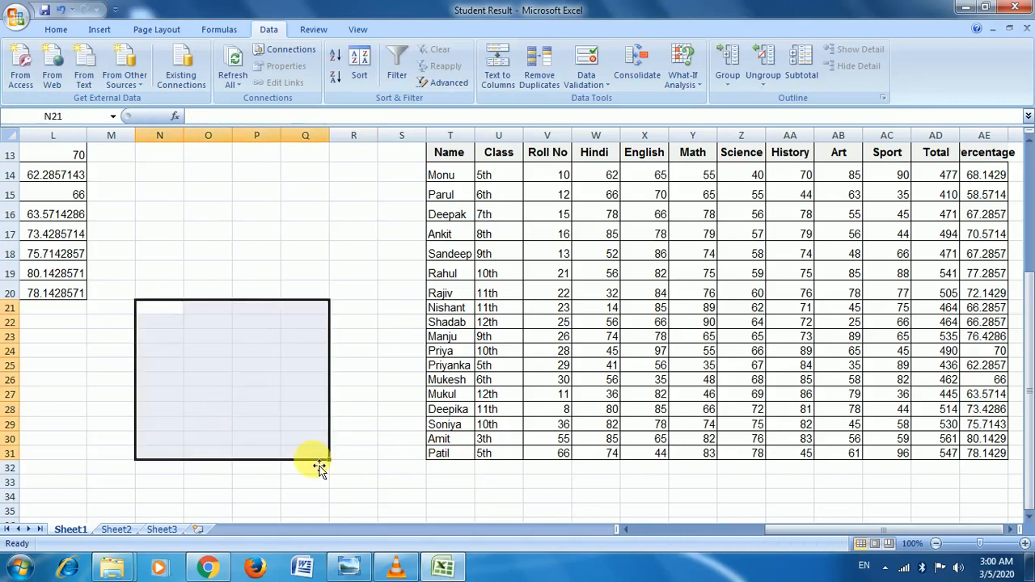
{"action": "left_click_drag", "start_coordinate": [783, 530], "coordinate": [579, 529]}
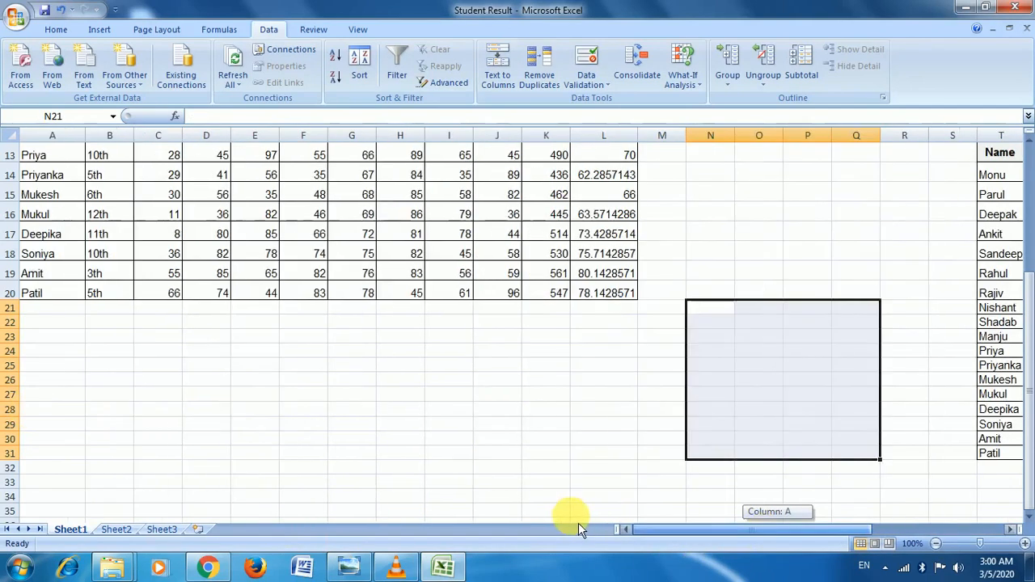
{"action": "left_click_drag", "start_coordinate": [316, 366], "coordinate": [498, 451]}
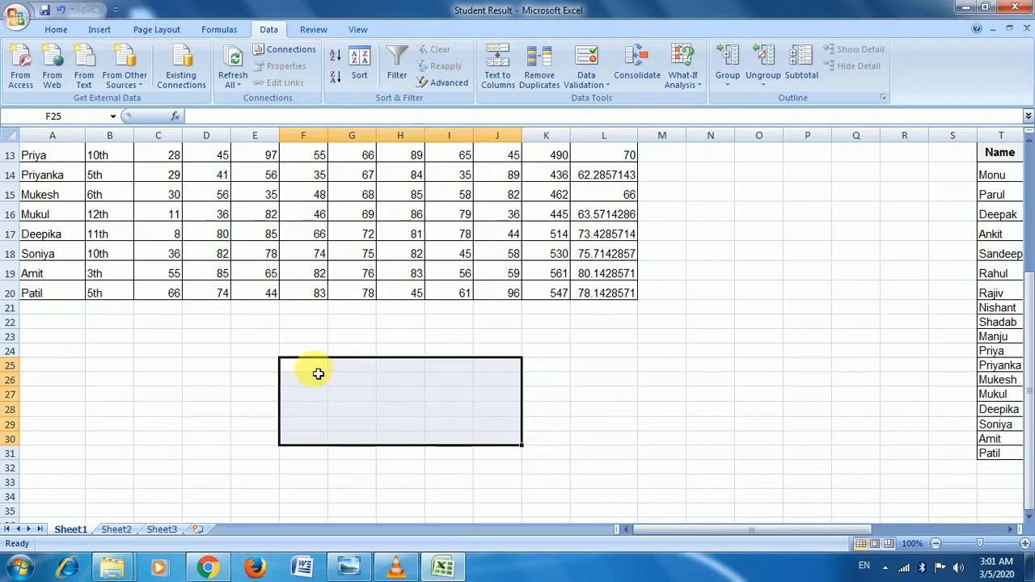
{"action": "left_click_drag", "start_coordinate": [318, 374], "coordinate": [516, 460]}
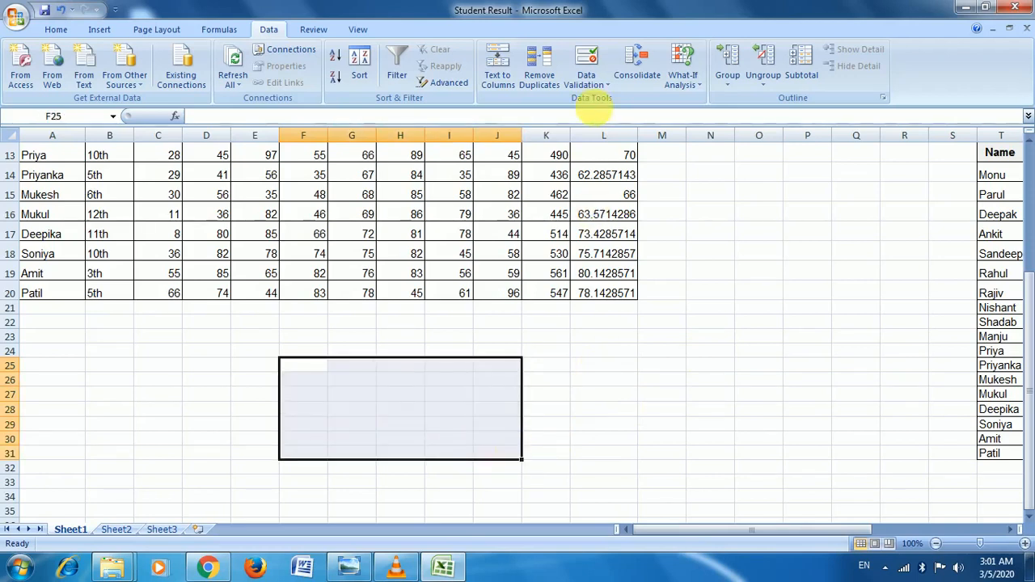
Step: Create a Data Validation rule for F25:J31 allowing whole numbers between 50 and 100
{"action": "left_click", "coordinate": [600, 84]}
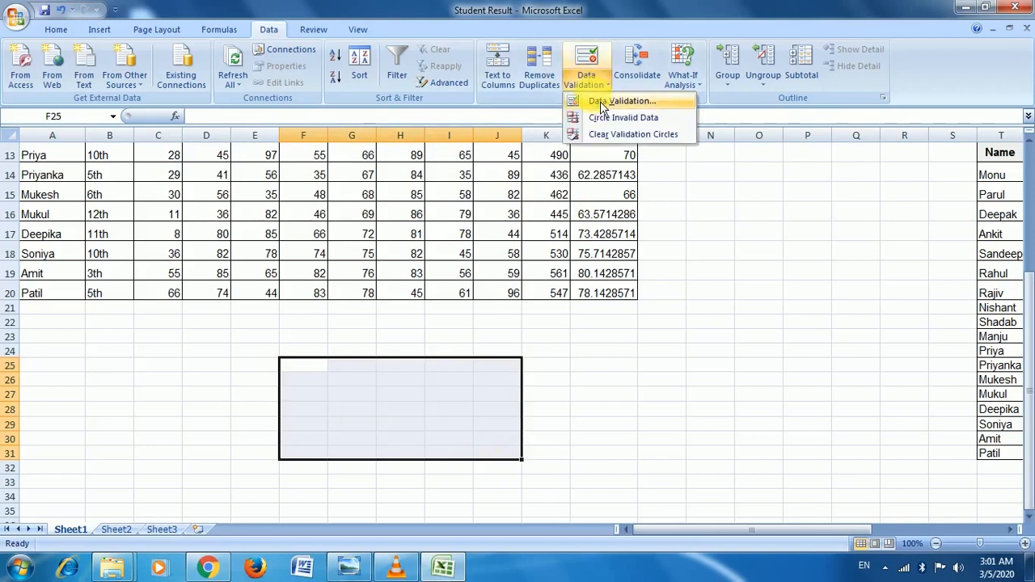
{"action": "left_click", "coordinate": [603, 101]}
{"action": "left_click_drag", "start_coordinate": [474, 10], "coordinate": [569, 18]}
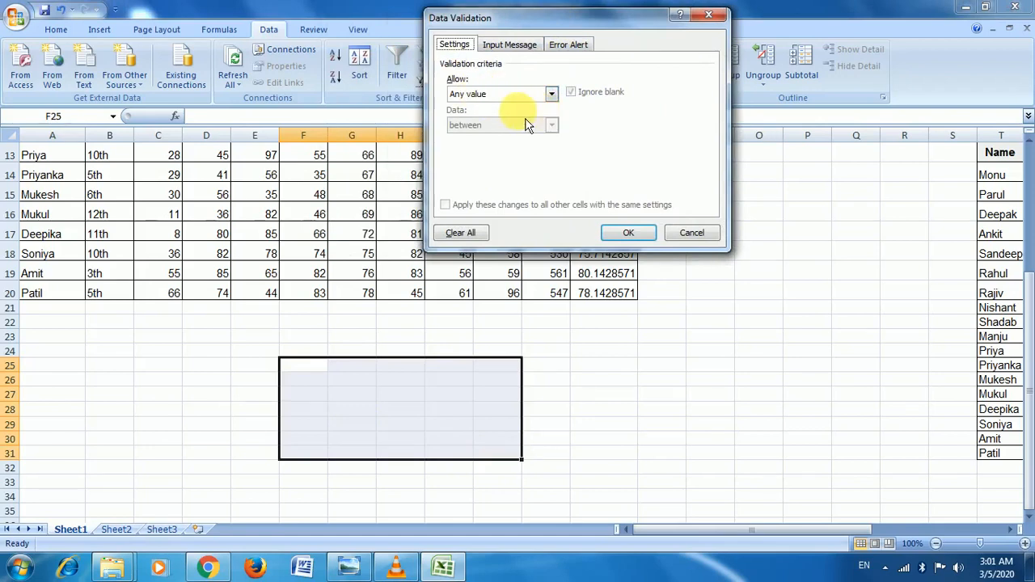
{"action": "left_click", "coordinate": [550, 95]}
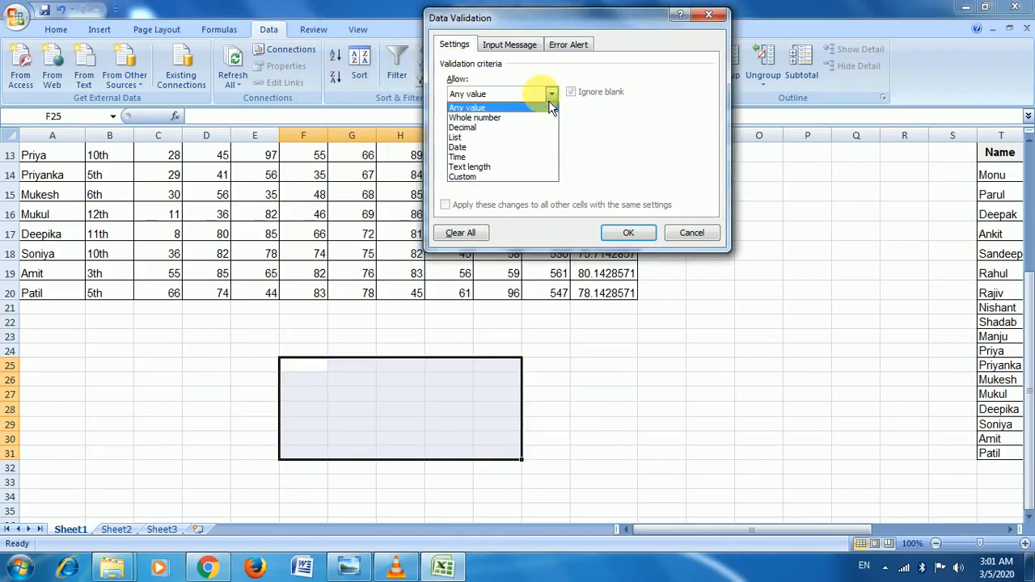
{"action": "left_click", "coordinate": [508, 120]}
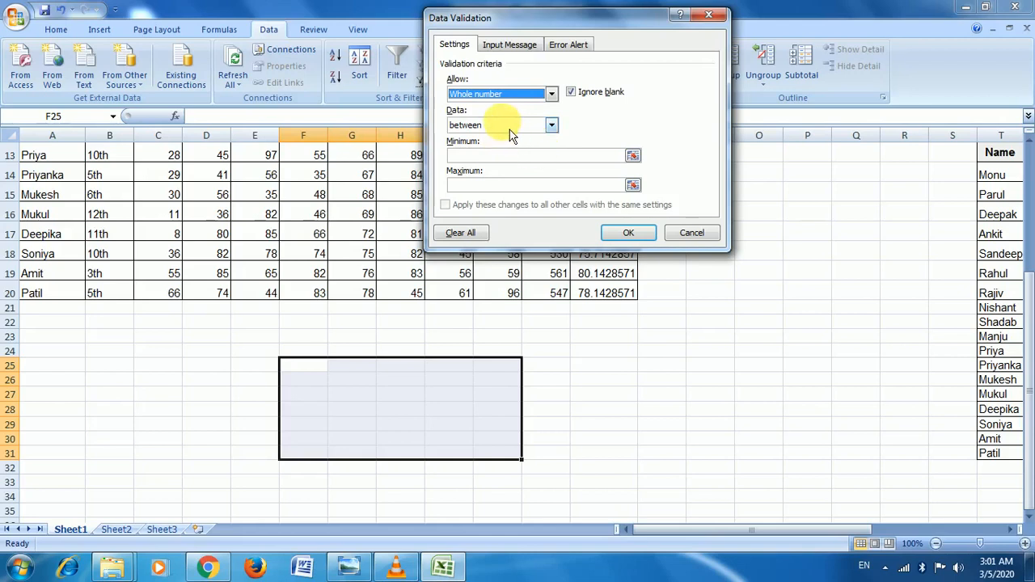
{"action": "left_click", "coordinate": [524, 130]}
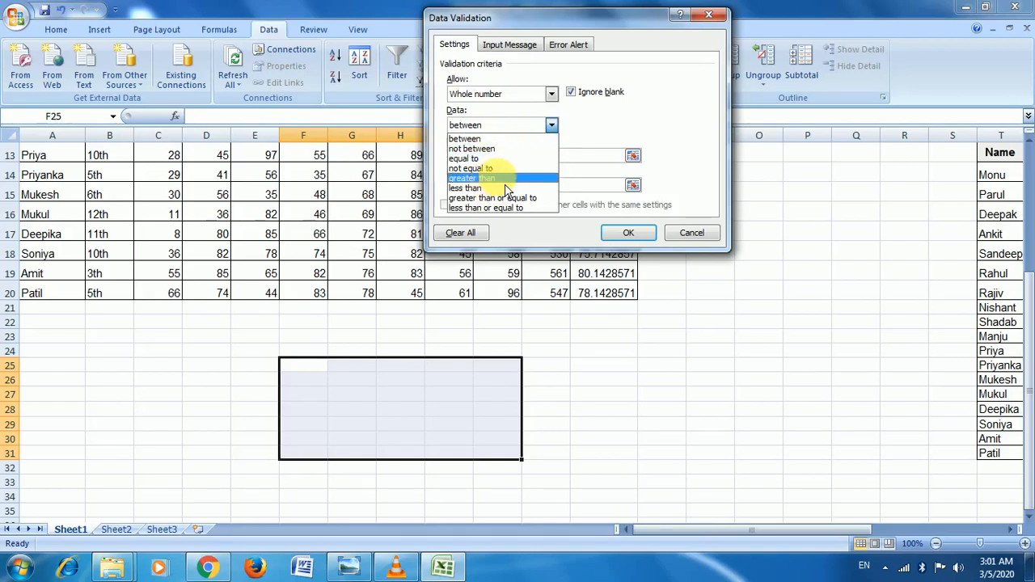
{"action": "left_click", "coordinate": [512, 141]}
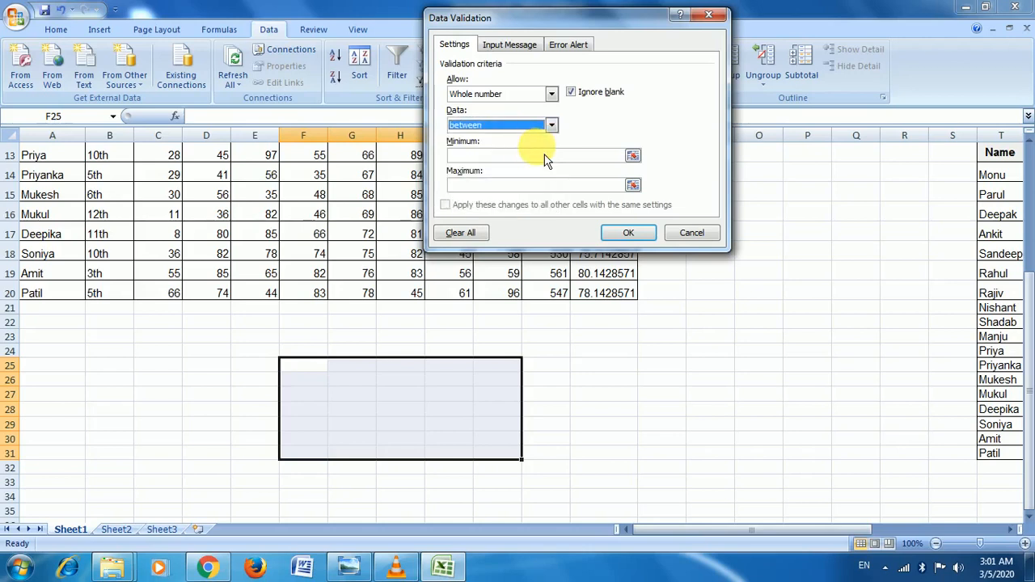
{"action": "left_click", "coordinate": [553, 156]}
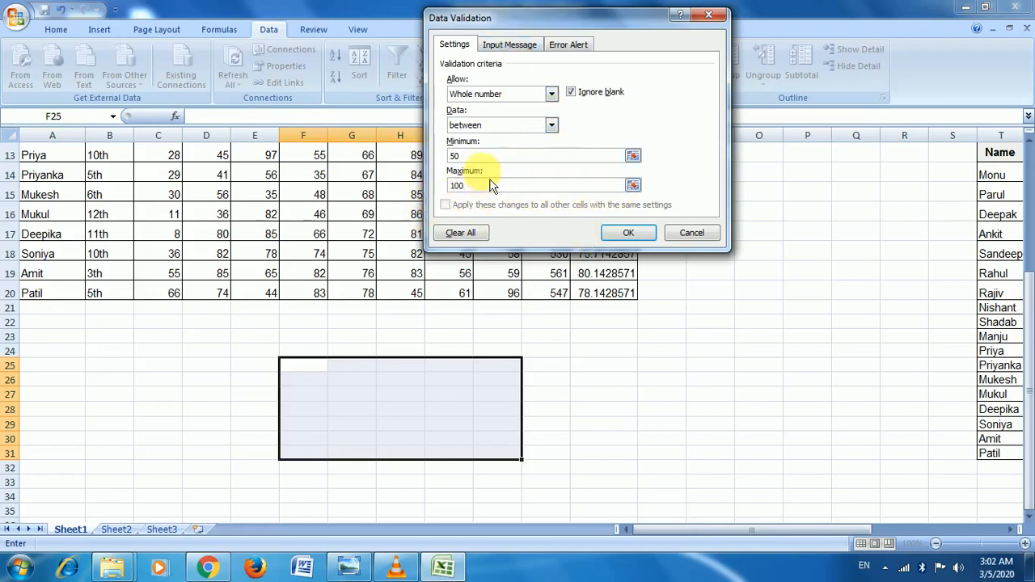
{"action": "left_click", "coordinate": [521, 46]}
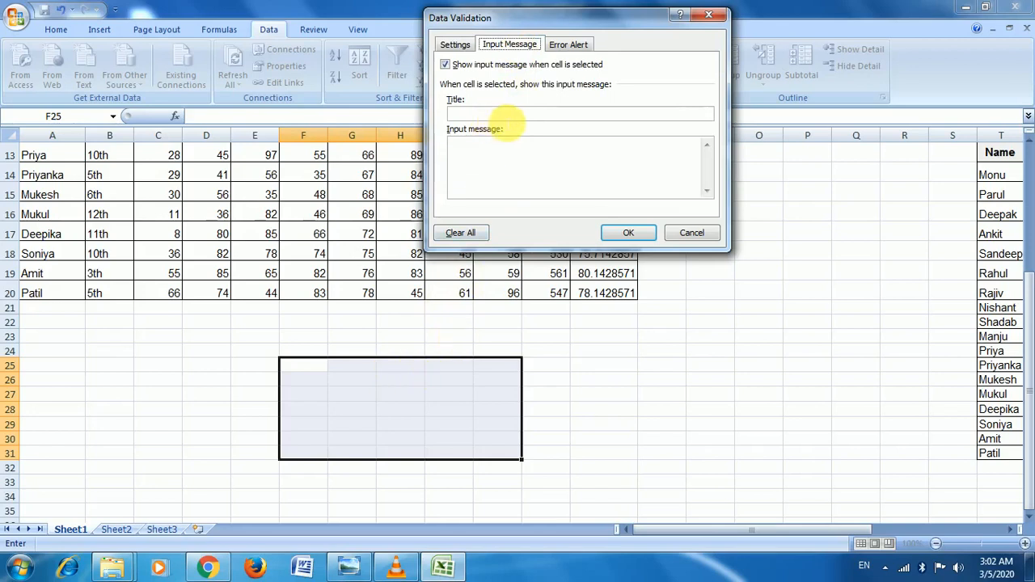
Step: Set the input message title 'Not Allwed' with text 'Only 50 to 100'
{"action": "left_click", "coordinate": [505, 115]}
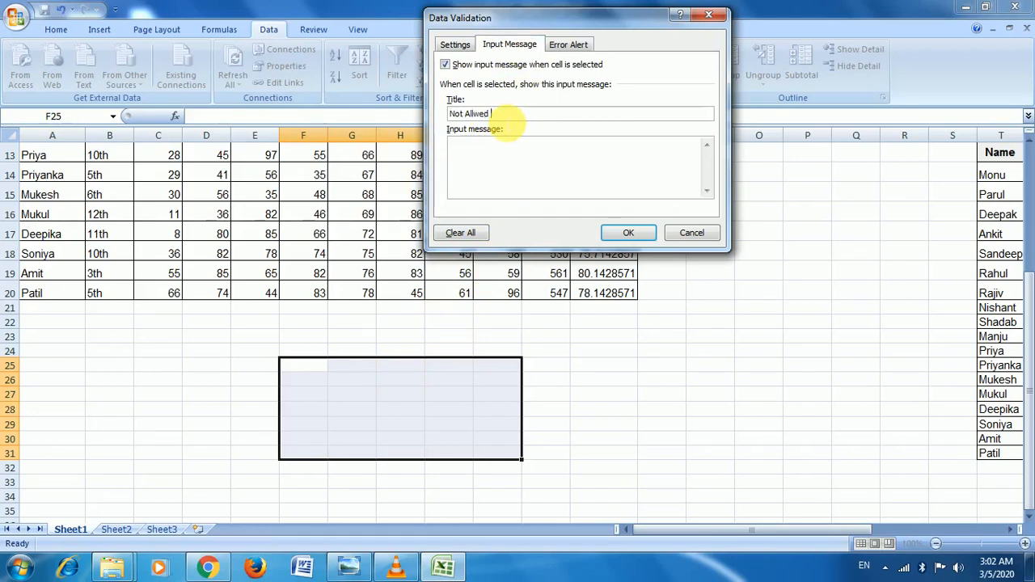
{"action": "left_click", "coordinate": [525, 166]}
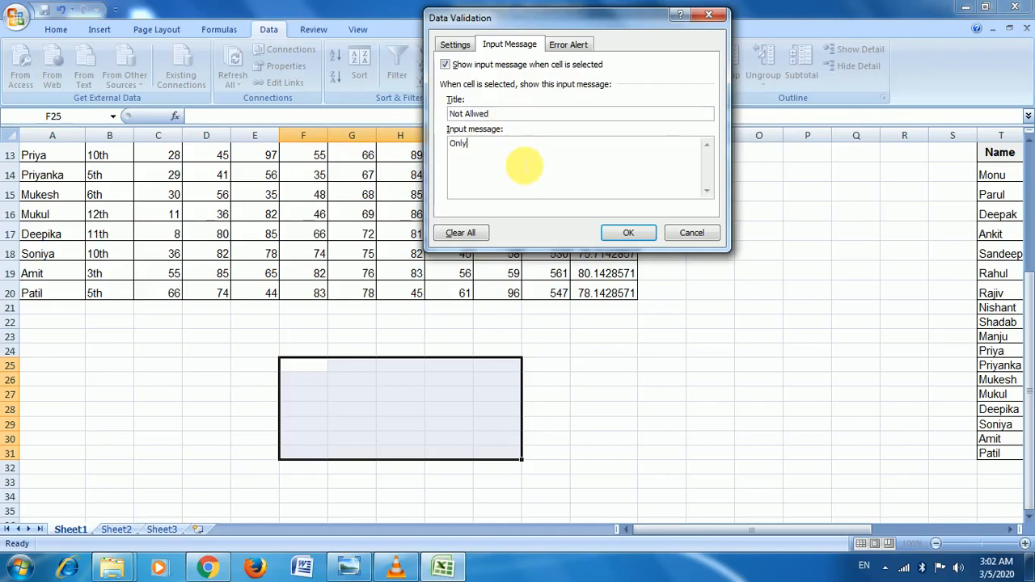
{"action": "type", "text": "Only 50 to 100"}
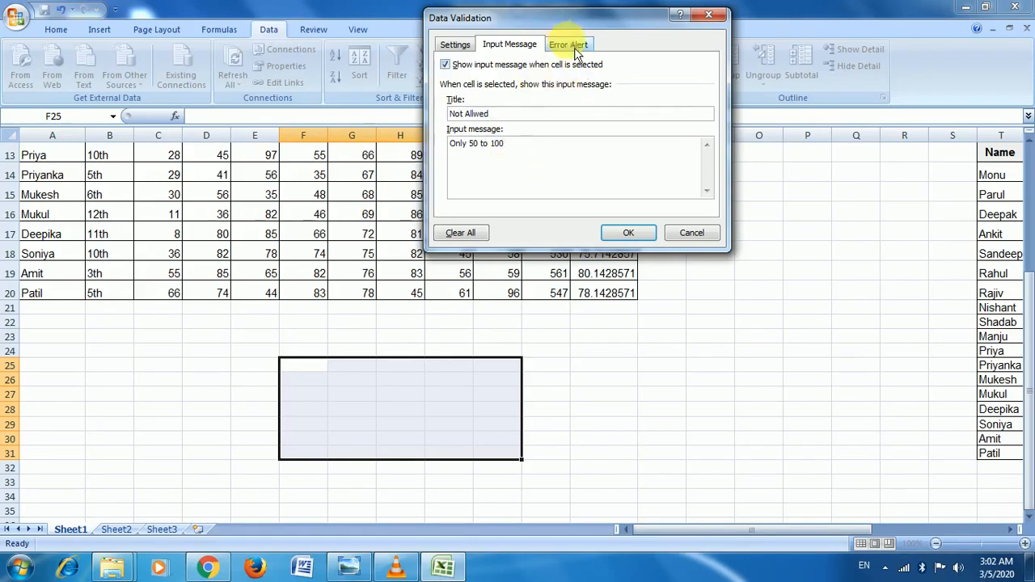
Step: Add a Stop error alert, apply the rule, and check the prompt on a validated cell
{"action": "left_click", "coordinate": [576, 47]}
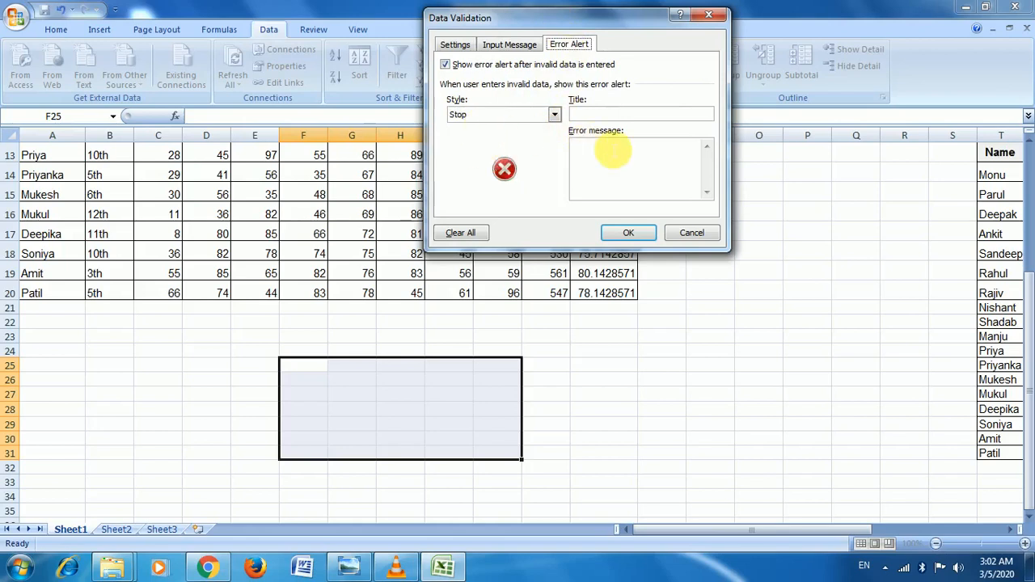
{"action": "left_click", "coordinate": [601, 114]}
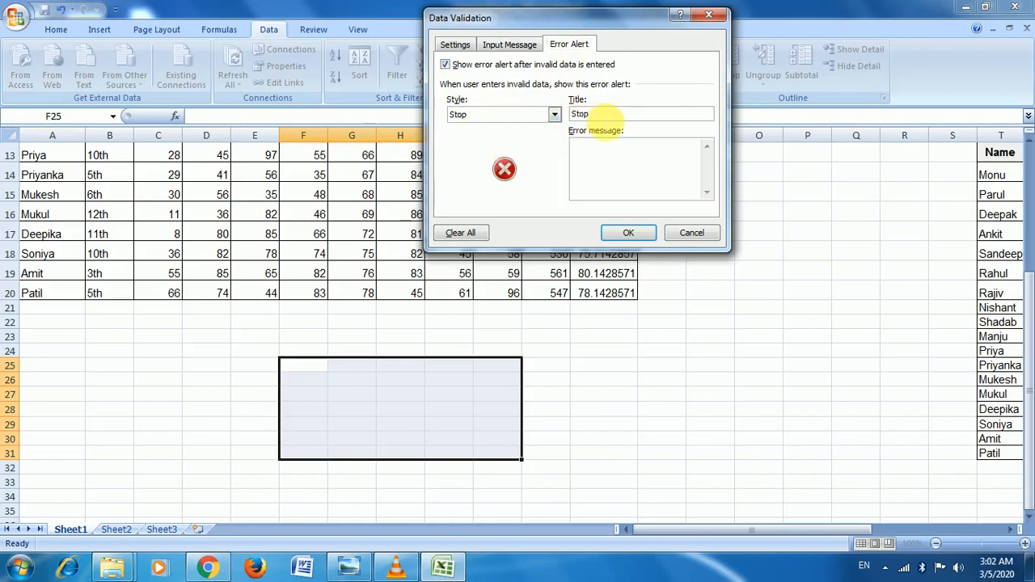
{"action": "left_click", "coordinate": [625, 169]}
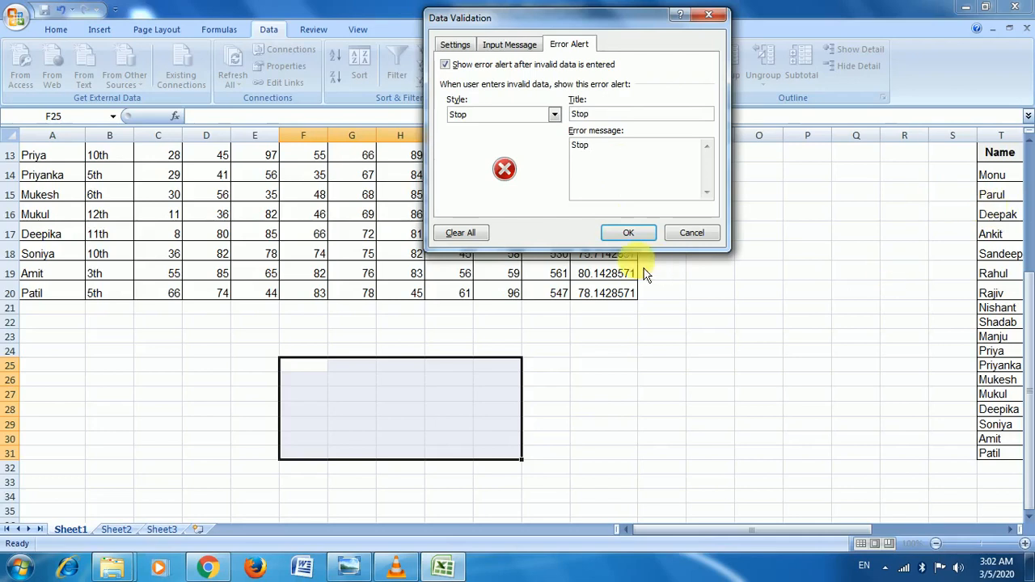
{"action": "left_click", "coordinate": [630, 234]}
{"action": "left_click", "coordinate": [441, 424]}
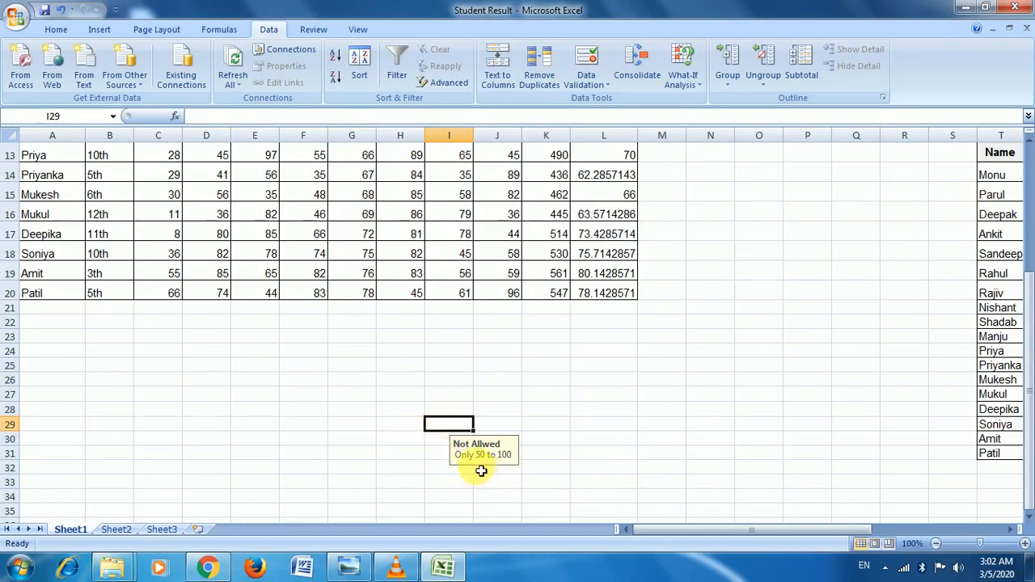
{"action": "left_click", "coordinate": [409, 380]}
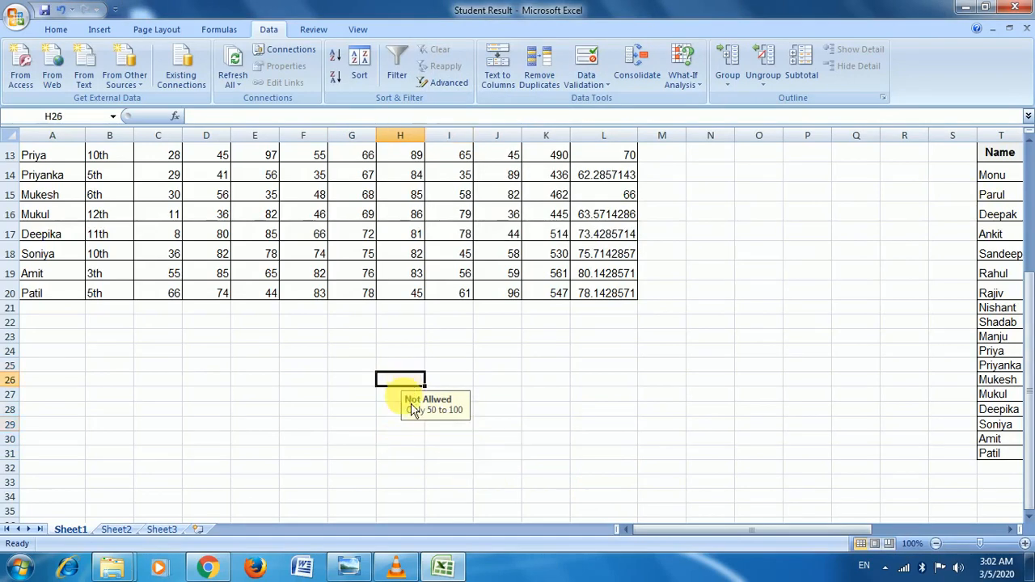
{"action": "type", "text": "50"}
{"action": "key", "text": "Return"}
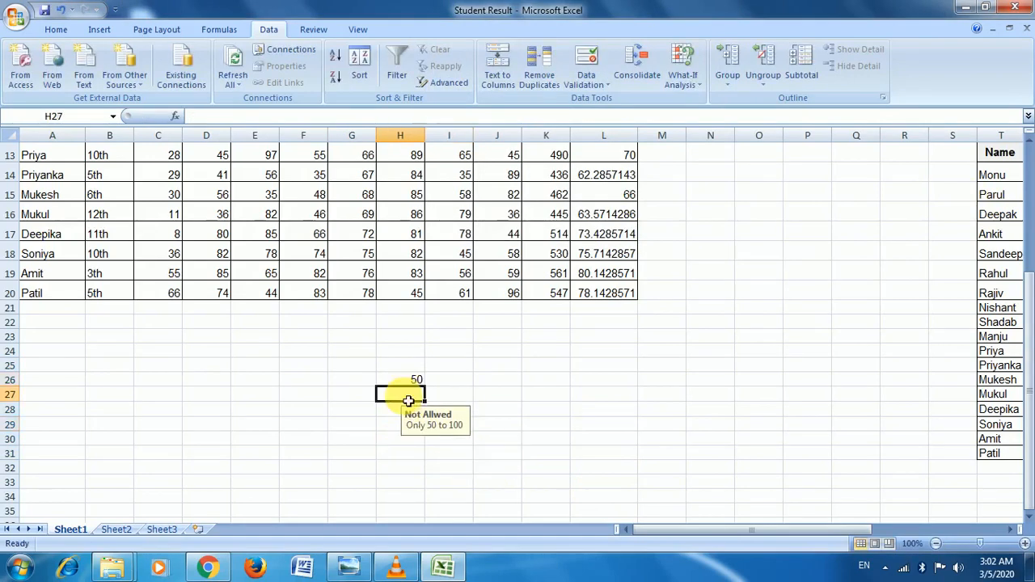
{"action": "type", "text": "49"}
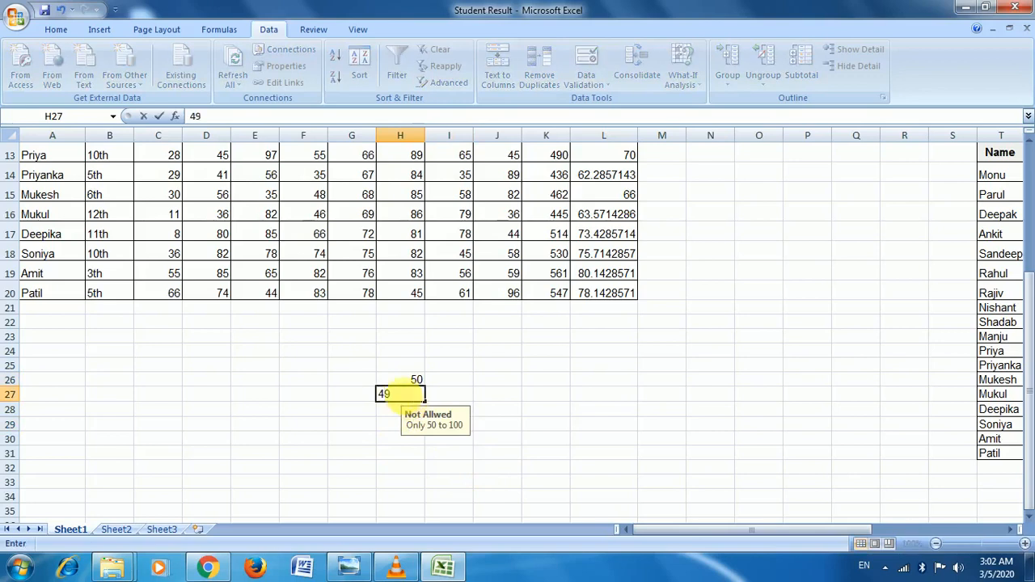
{"action": "key", "text": "Return"}
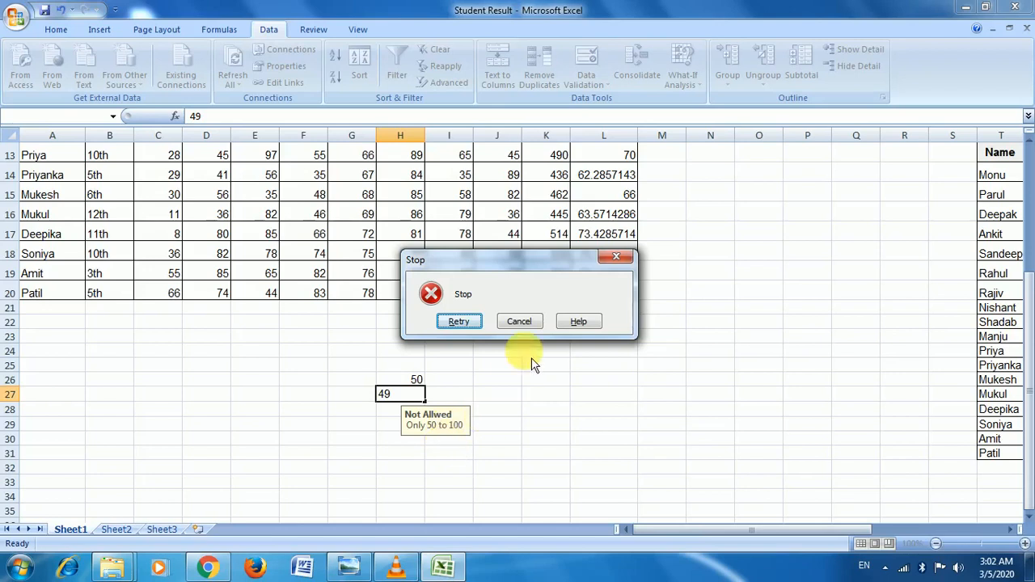
{"action": "left_click", "coordinate": [536, 329]}
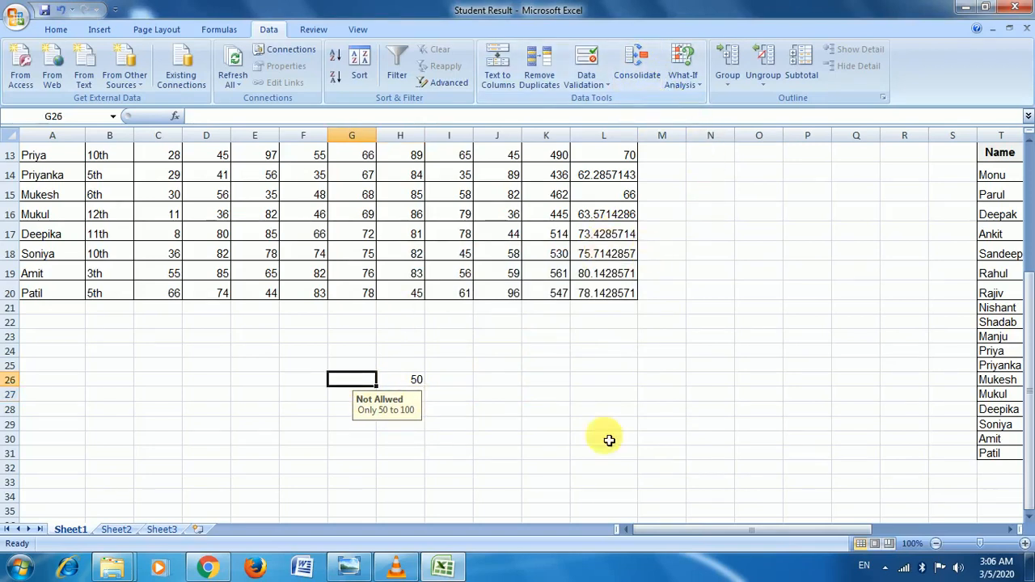
Step: Switch to Sheet2 and select H8 as the destination for the consolidated balance table
{"action": "left_click", "coordinate": [122, 530]}
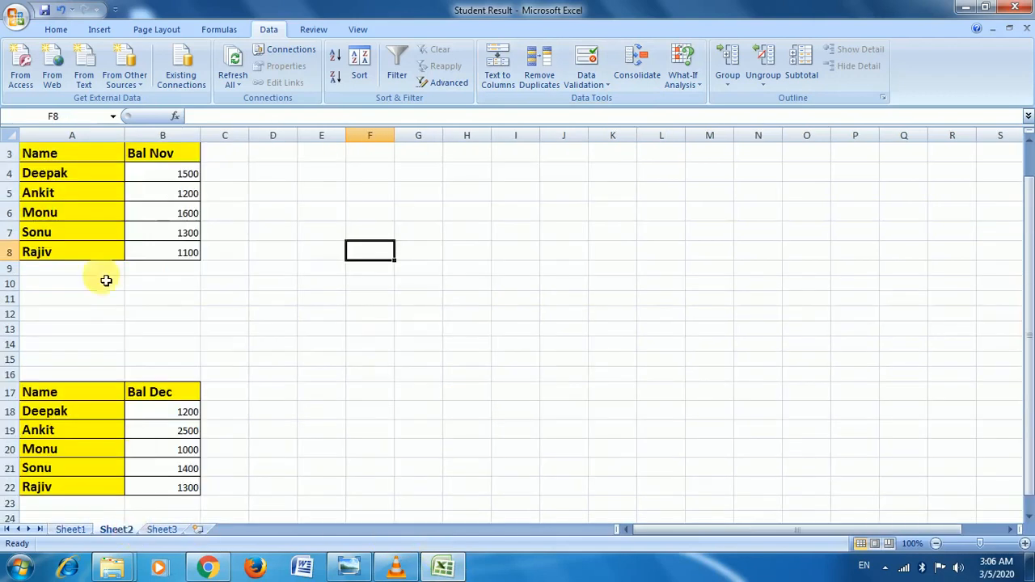
{"action": "left_click", "coordinate": [370, 231]}
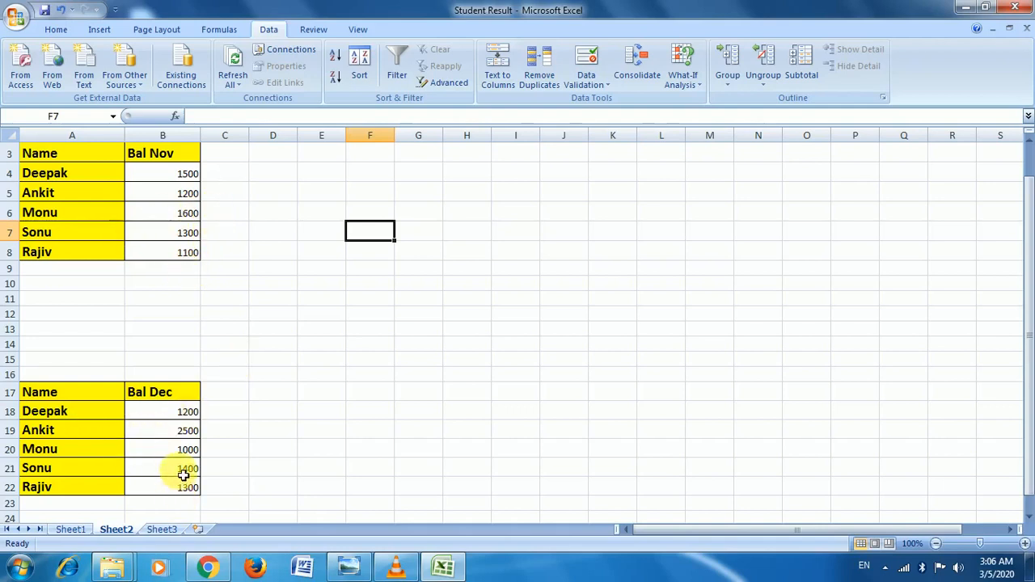
{"action": "left_click", "coordinate": [467, 256]}
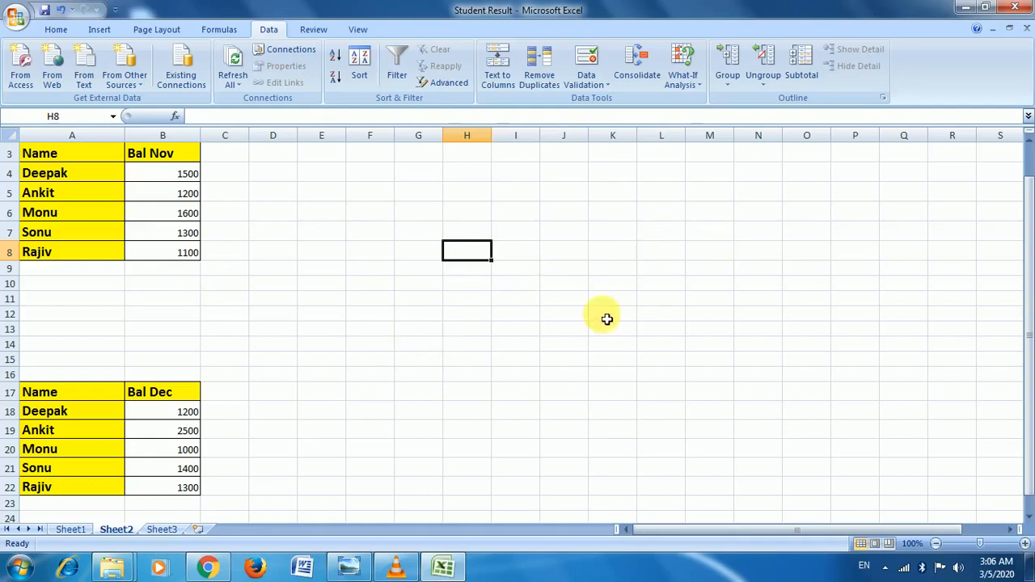
{"action": "left_click", "coordinate": [649, 89]}
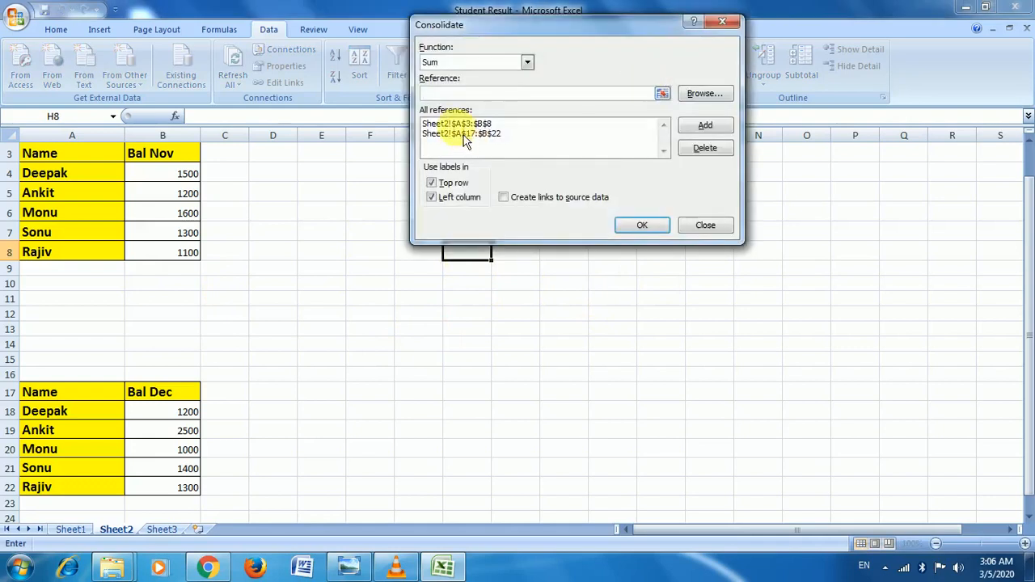
Step: Keep Sum as the function and delete both old source references
{"action": "left_click", "coordinate": [527, 63]}
{"action": "left_click", "coordinate": [526, 64]}
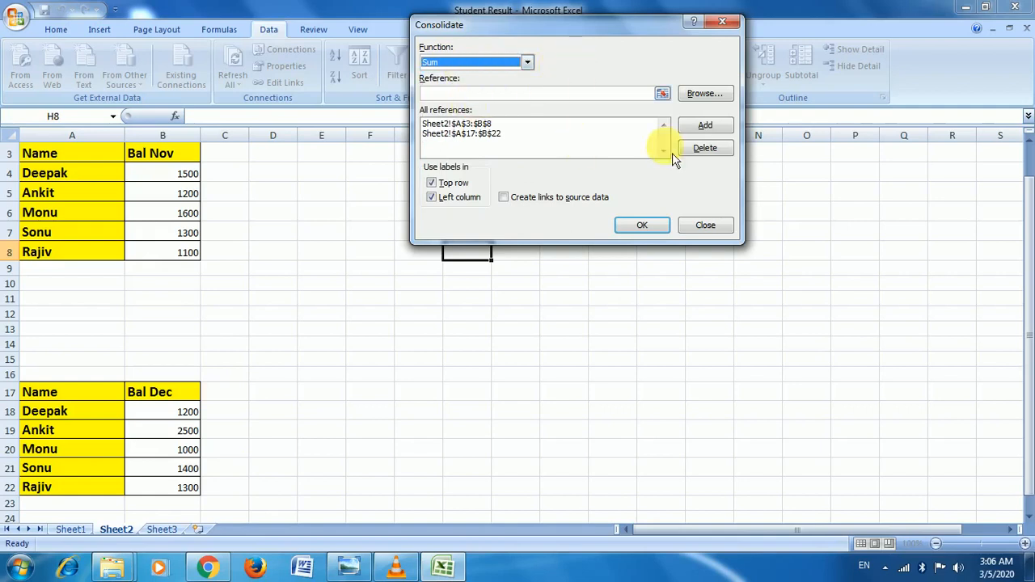
{"action": "left_click", "coordinate": [558, 135]}
{"action": "left_click", "coordinate": [722, 153]}
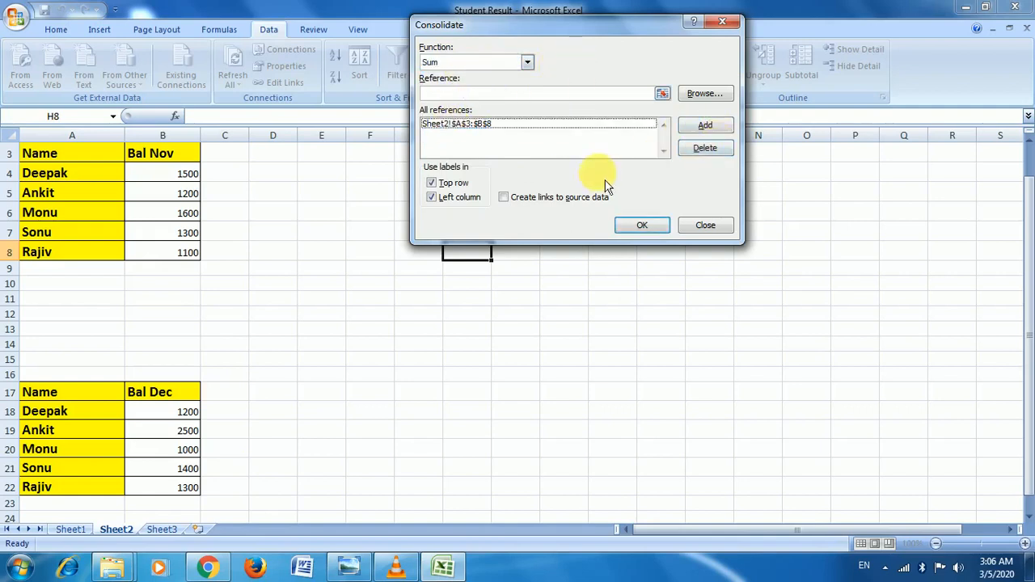
{"action": "left_click", "coordinate": [570, 128]}
{"action": "left_click", "coordinate": [710, 154]}
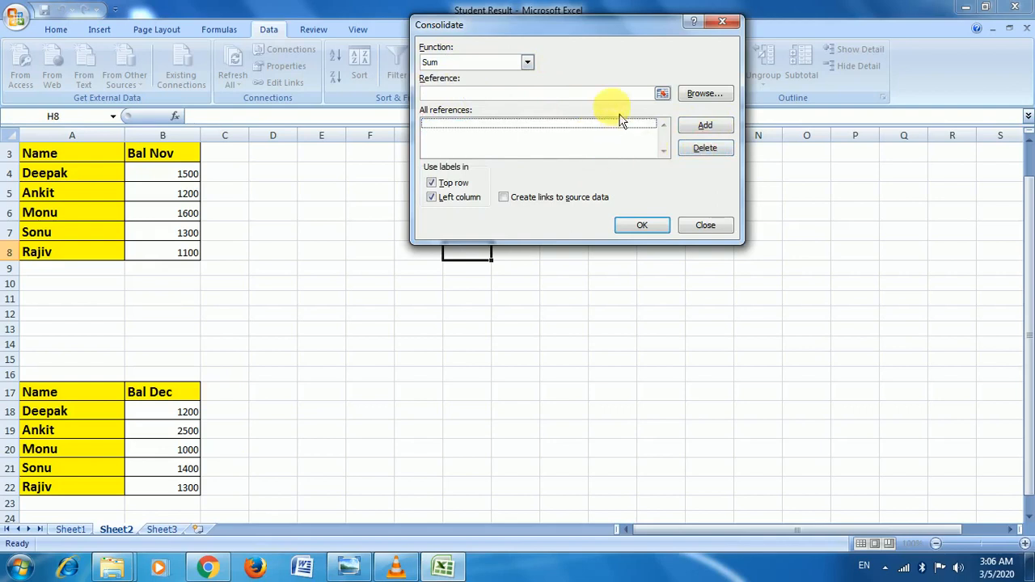
Step: Add Bal Nov A3:B8 and Bal Dec A17:B22 as sources and build the table at H8
{"action": "left_click", "coordinate": [662, 94]}
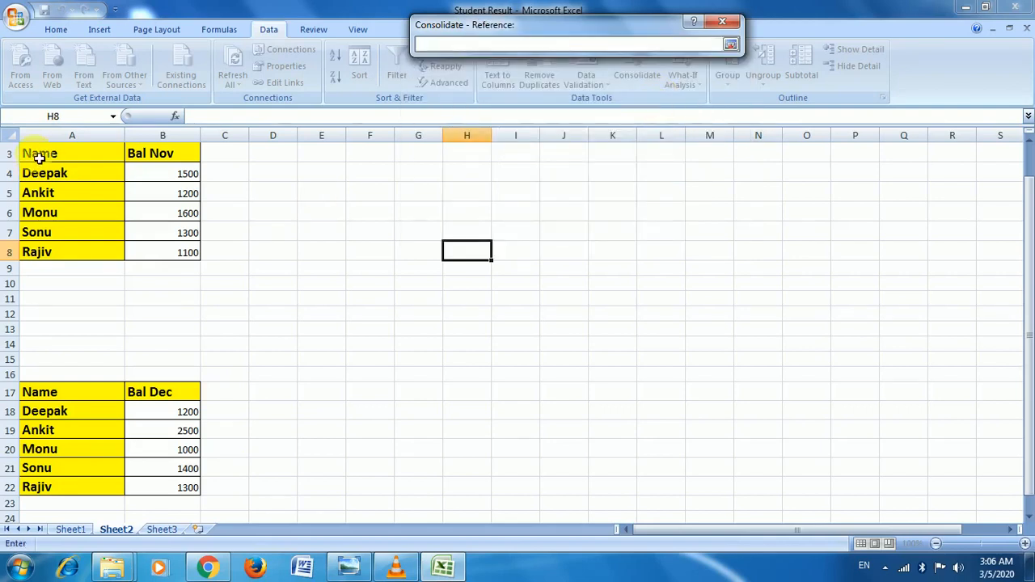
{"action": "left_click_drag", "start_coordinate": [41, 155], "coordinate": [163, 253]}
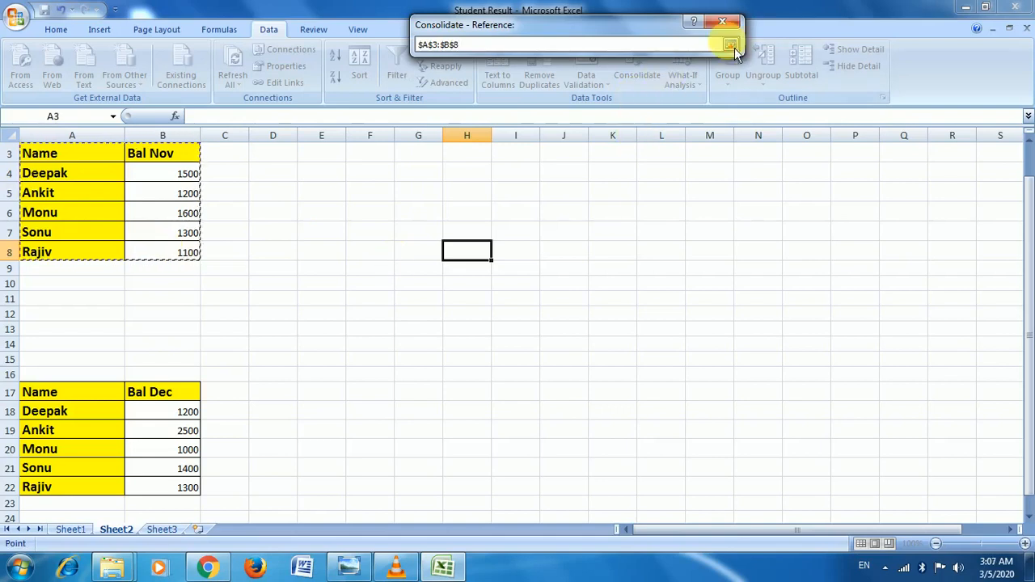
{"action": "left_click", "coordinate": [731, 44]}
{"action": "left_click", "coordinate": [715, 127]}
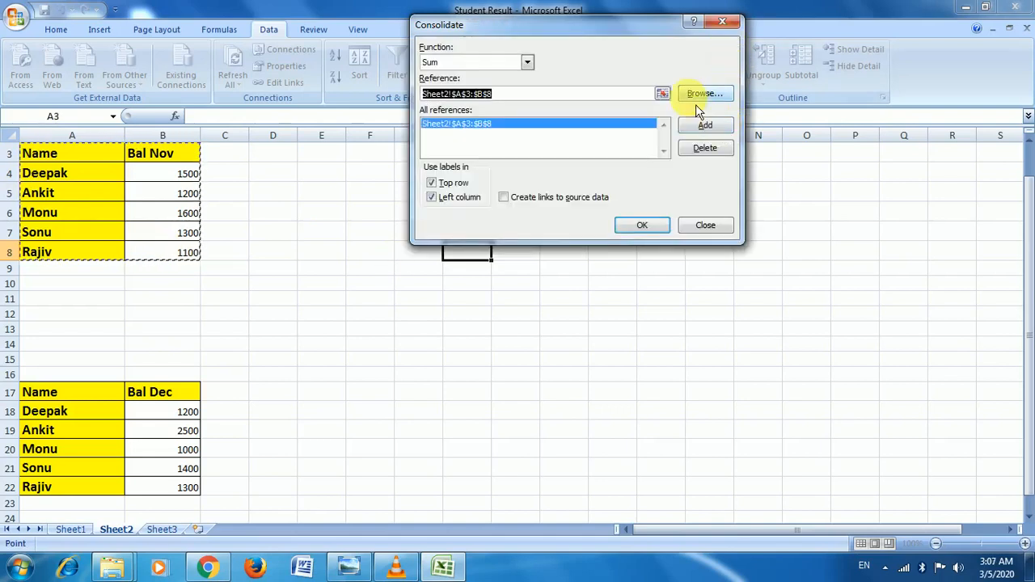
{"action": "left_click", "coordinate": [662, 94]}
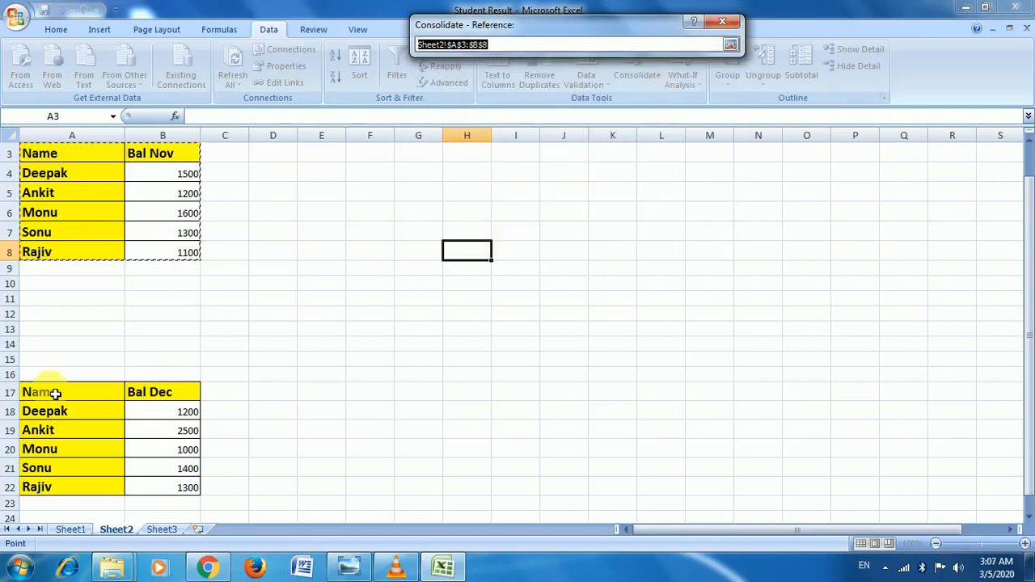
{"action": "left_click_drag", "start_coordinate": [46, 394], "coordinate": [169, 488]}
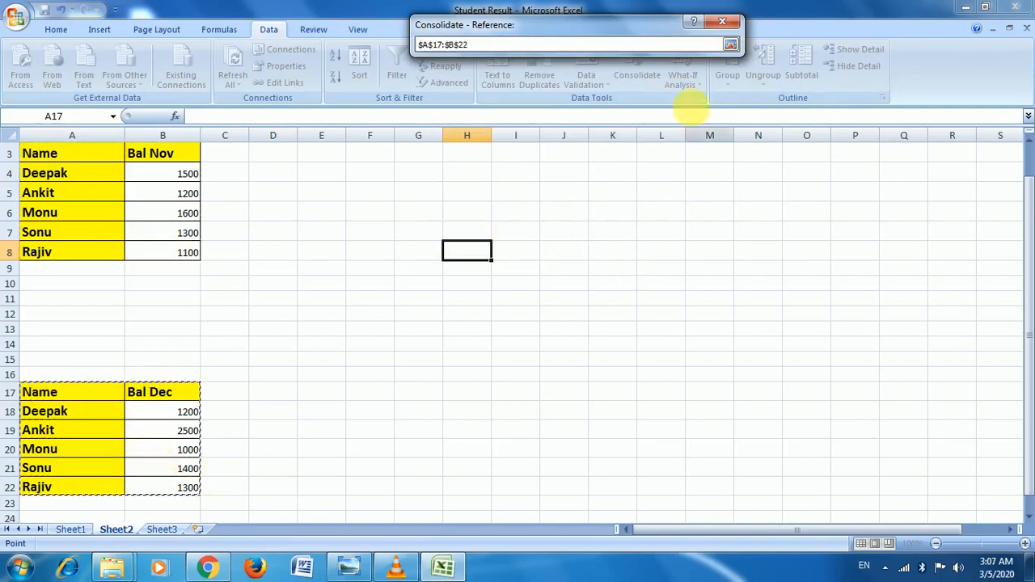
{"action": "left_click", "coordinate": [740, 47]}
{"action": "left_click", "coordinate": [722, 129]}
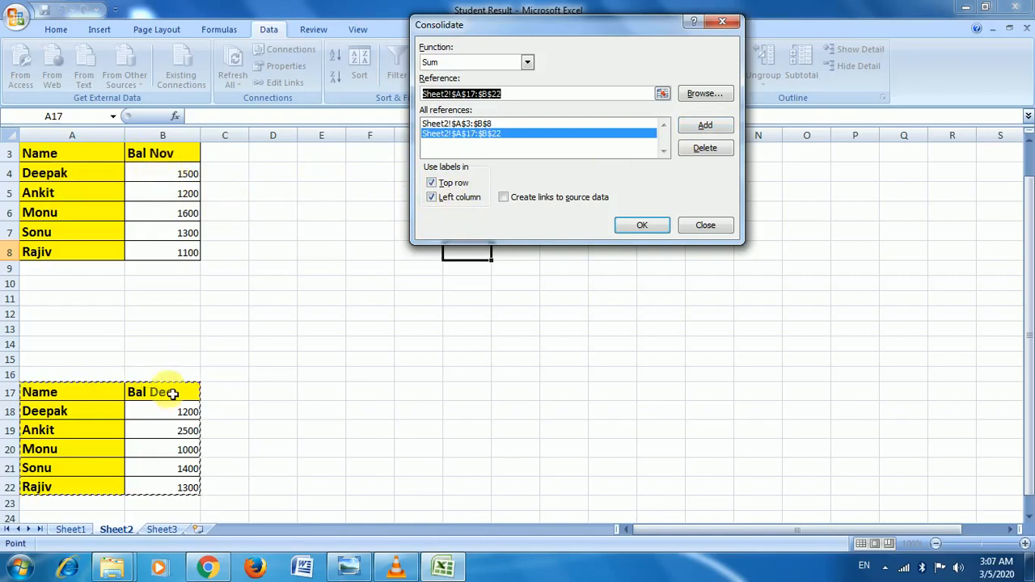
{"action": "left_click", "coordinate": [643, 229]}
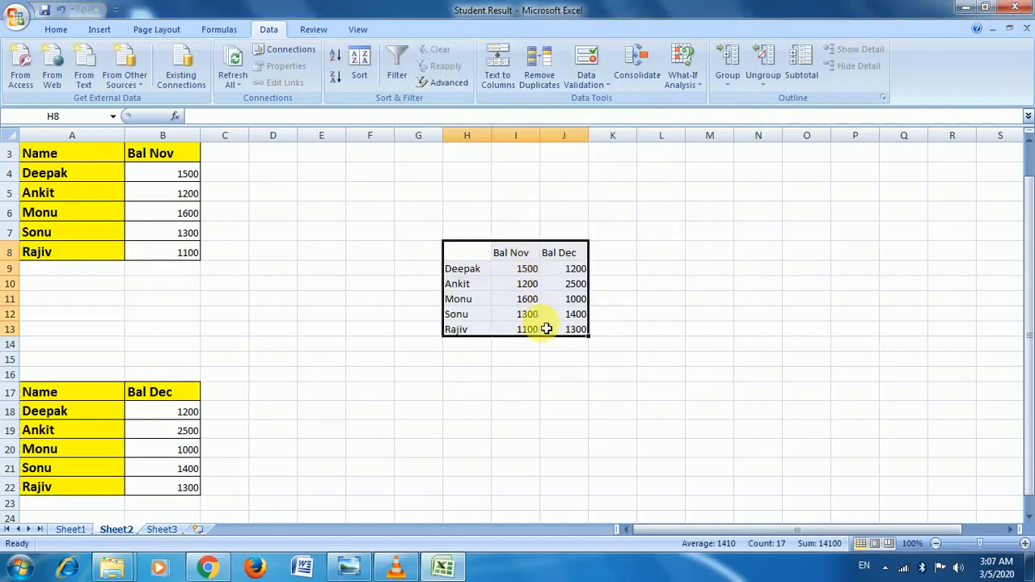
{"action": "left_click", "coordinate": [518, 254]}
{"action": "left_click_drag", "start_coordinate": [472, 273], "coordinate": [473, 352]}
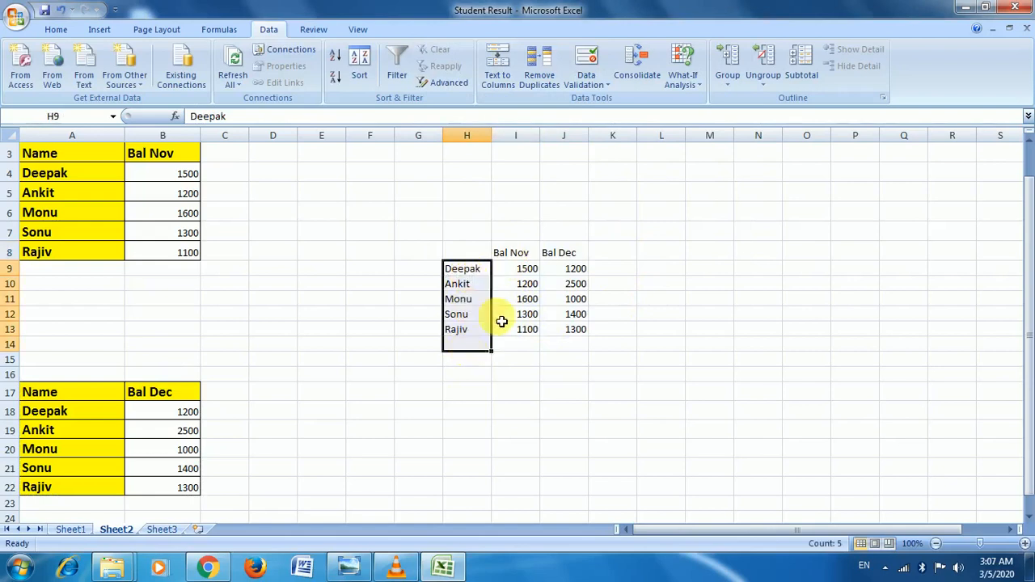
{"action": "left_click", "coordinate": [520, 270]}
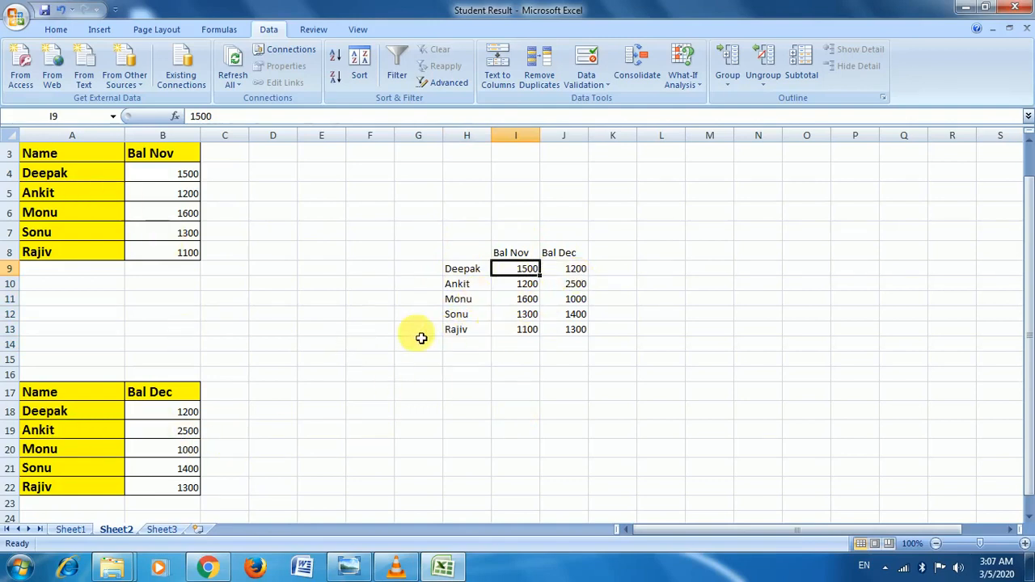
{"action": "left_click", "coordinate": [588, 389]}
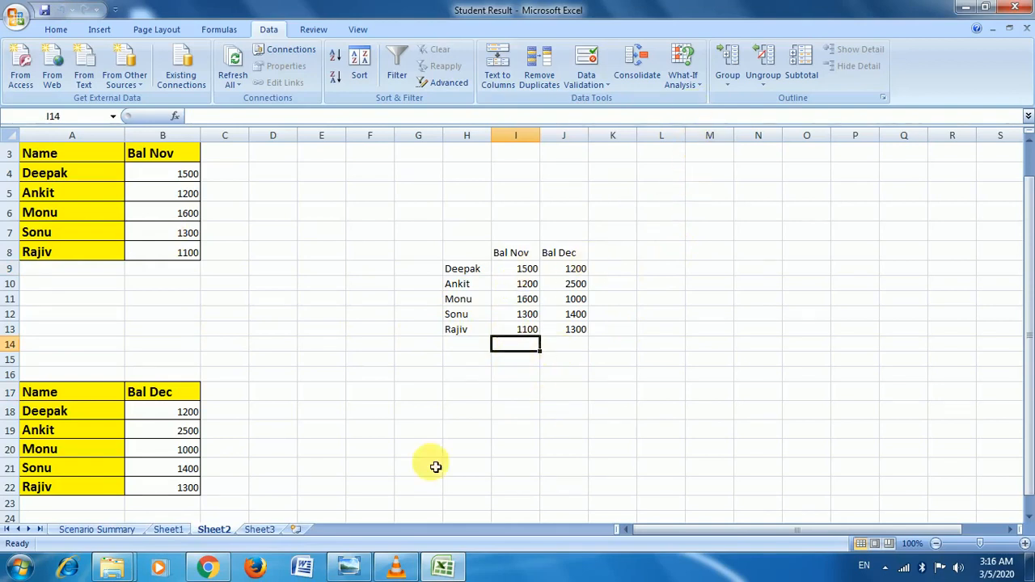
Step: On Sheet1, select Monu's English mark in E3 and bring up the Scenario Manager
{"action": "left_click", "coordinate": [169, 529]}
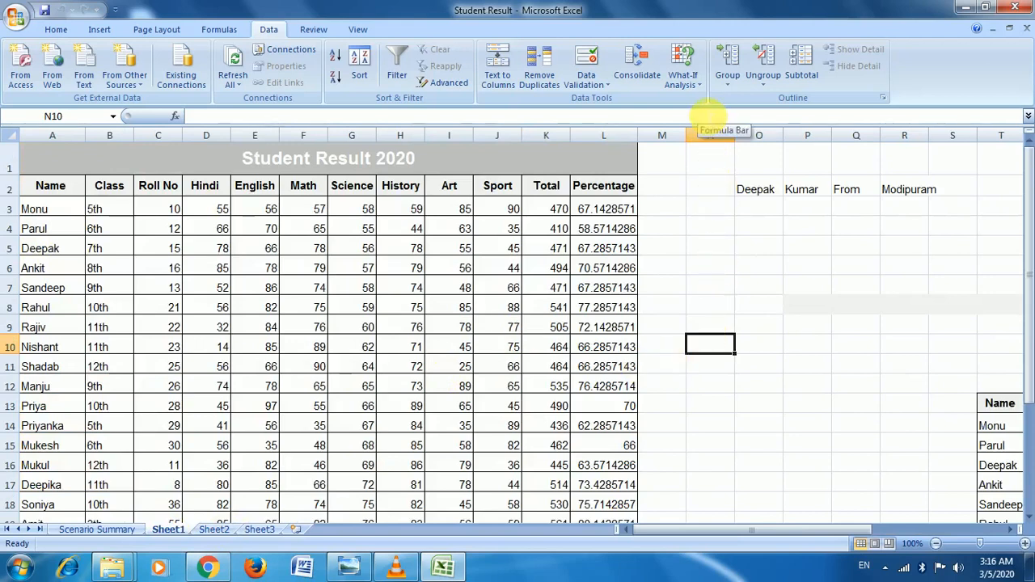
{"action": "left_click", "coordinate": [694, 81]}
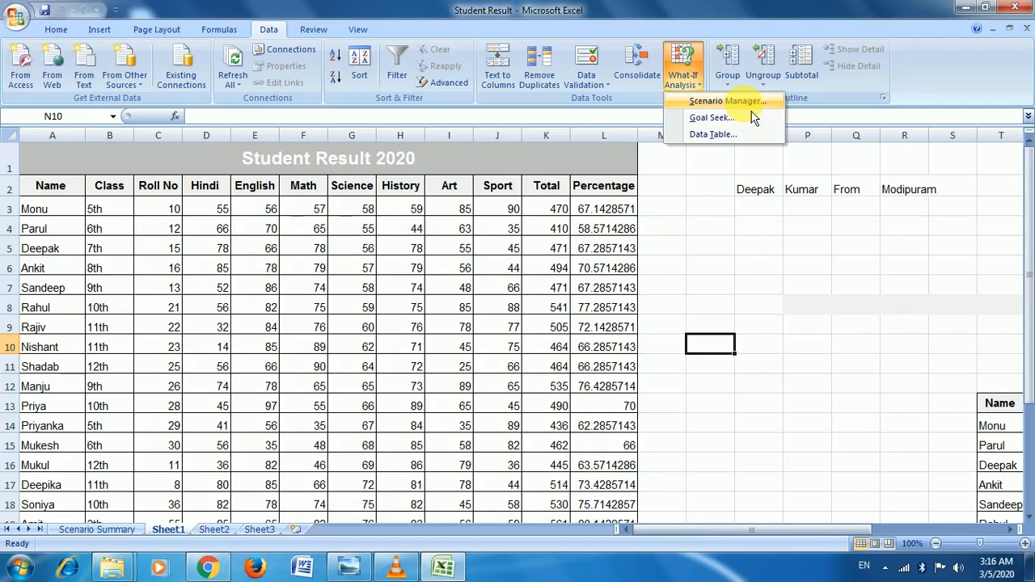
{"action": "left_click", "coordinate": [723, 315]}
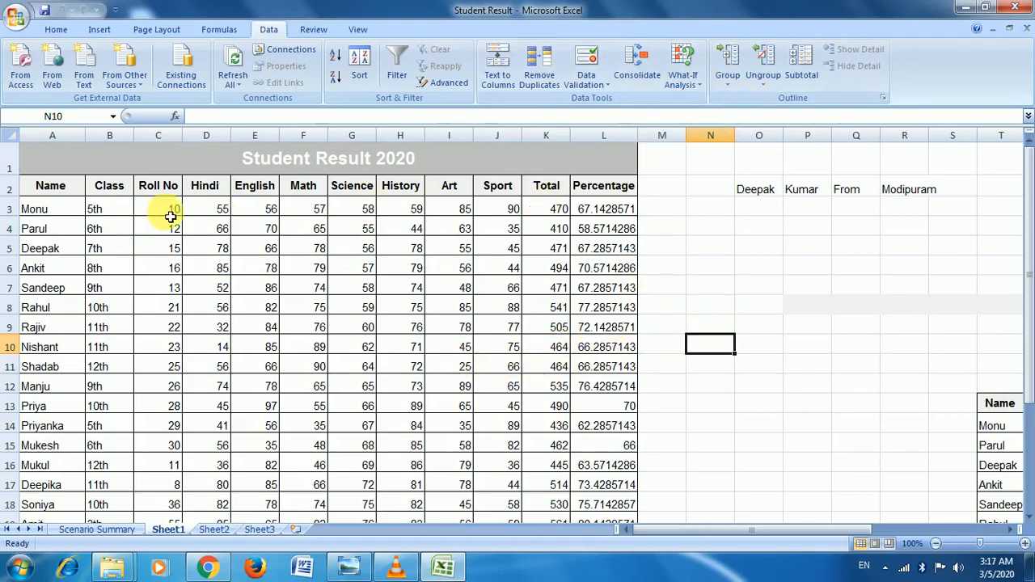
{"action": "left_click_drag", "start_coordinate": [166, 211], "coordinate": [317, 212]}
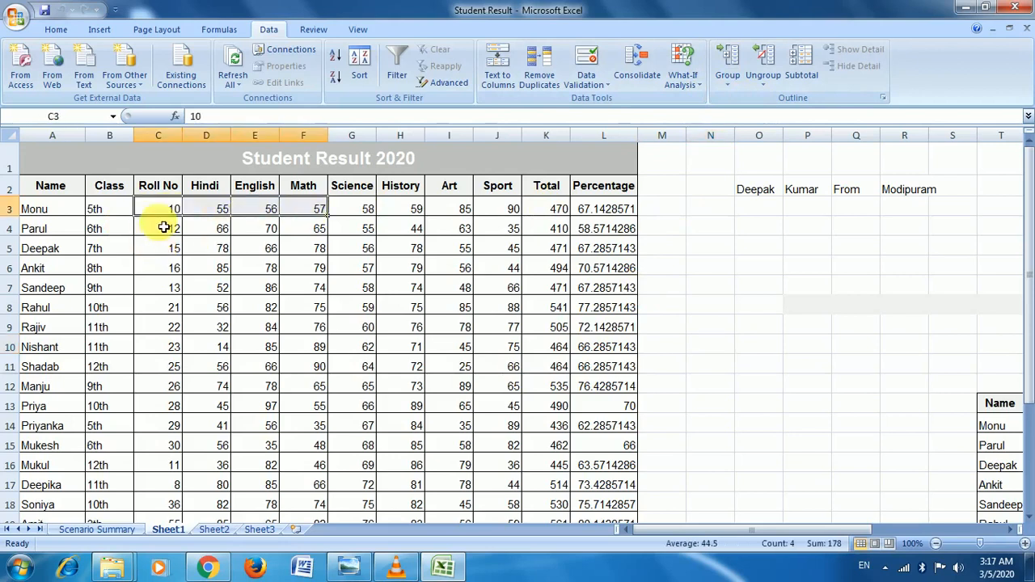
{"action": "left_click", "coordinate": [37, 211]}
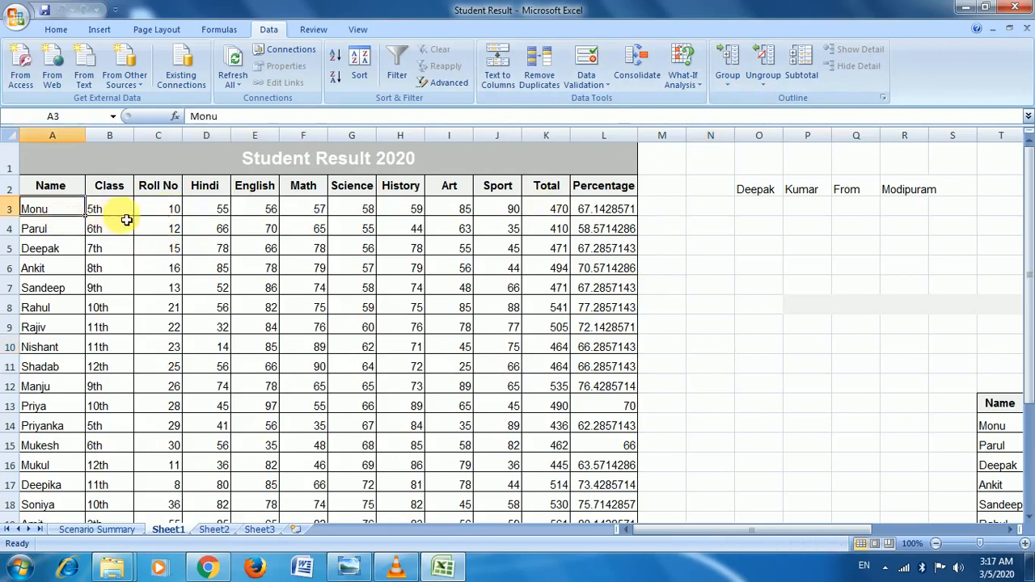
{"action": "left_click", "coordinate": [157, 215]}
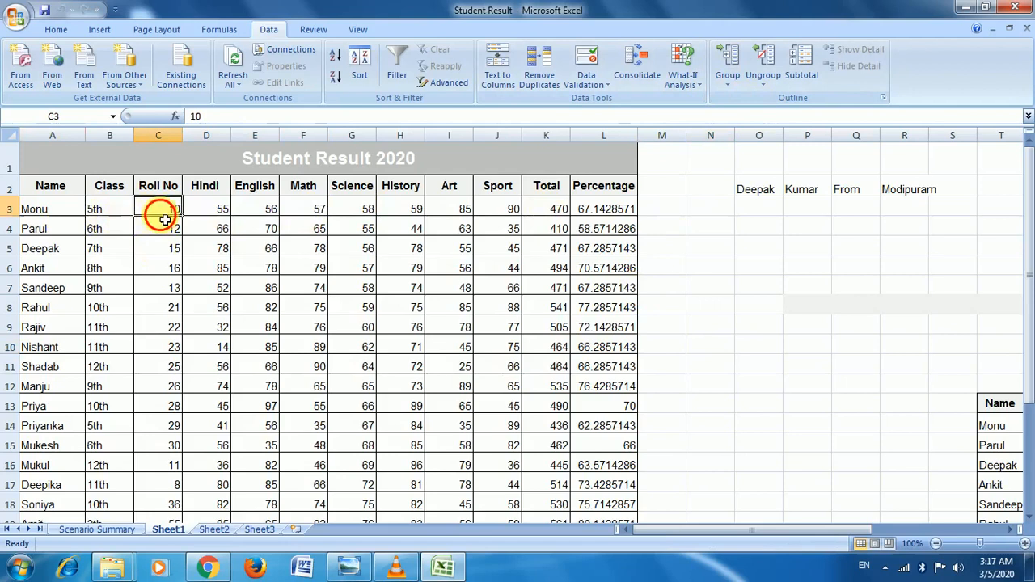
{"action": "left_click", "coordinate": [220, 216]}
{"action": "left_click", "coordinate": [255, 214]}
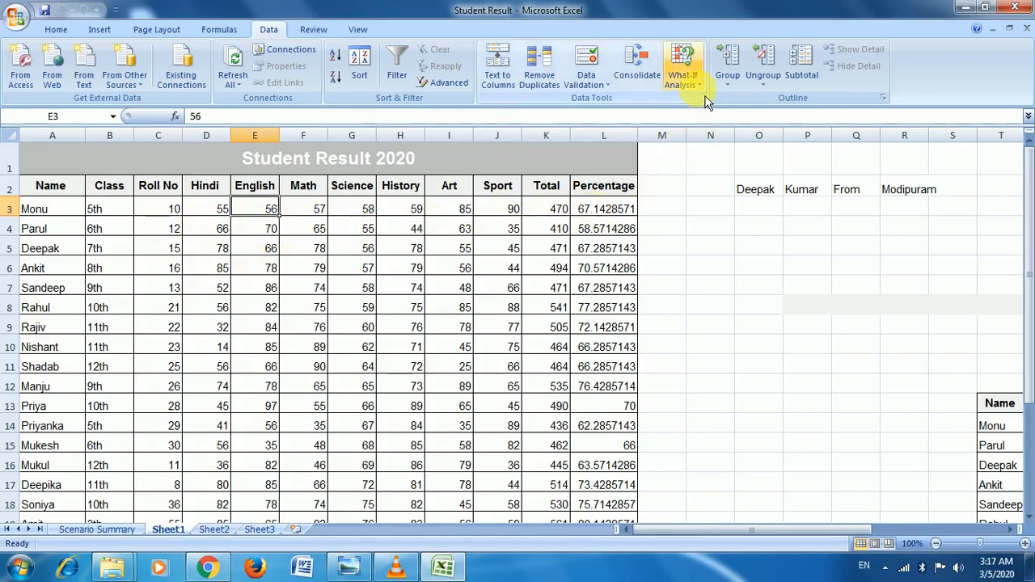
{"action": "left_click", "coordinate": [685, 74]}
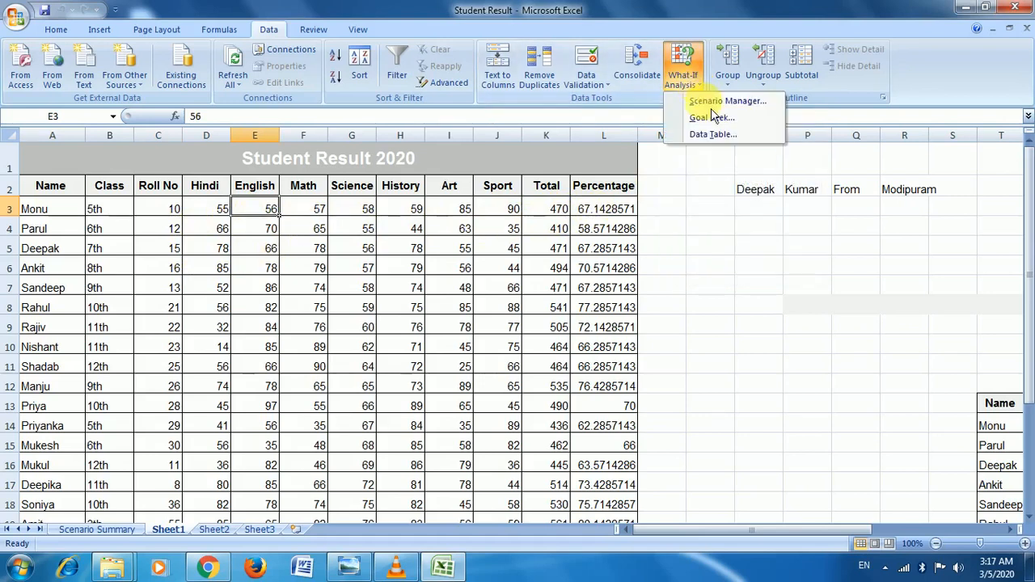
{"action": "left_click", "coordinate": [757, 102]}
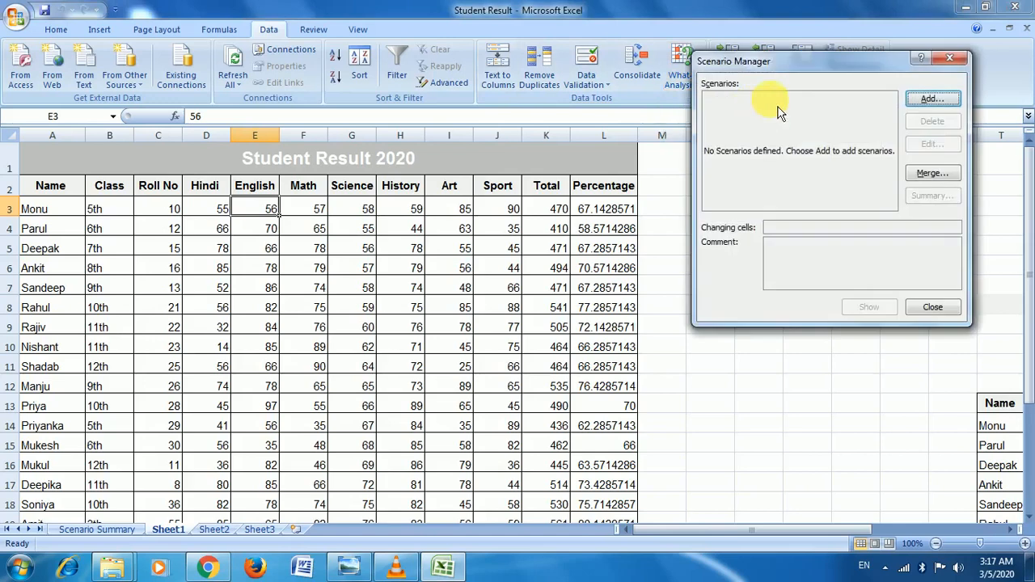
Step: Add a new scenario named 'Mo' with Monu's marks D3:J3 as changing cells
{"action": "left_click", "coordinate": [932, 99]}
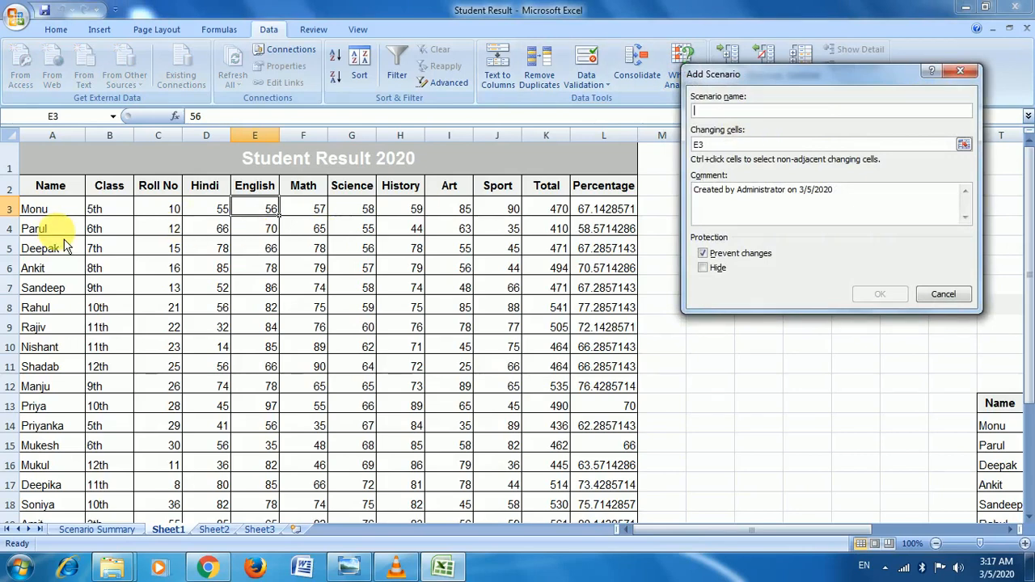
{"action": "type", "text": "Monu"}
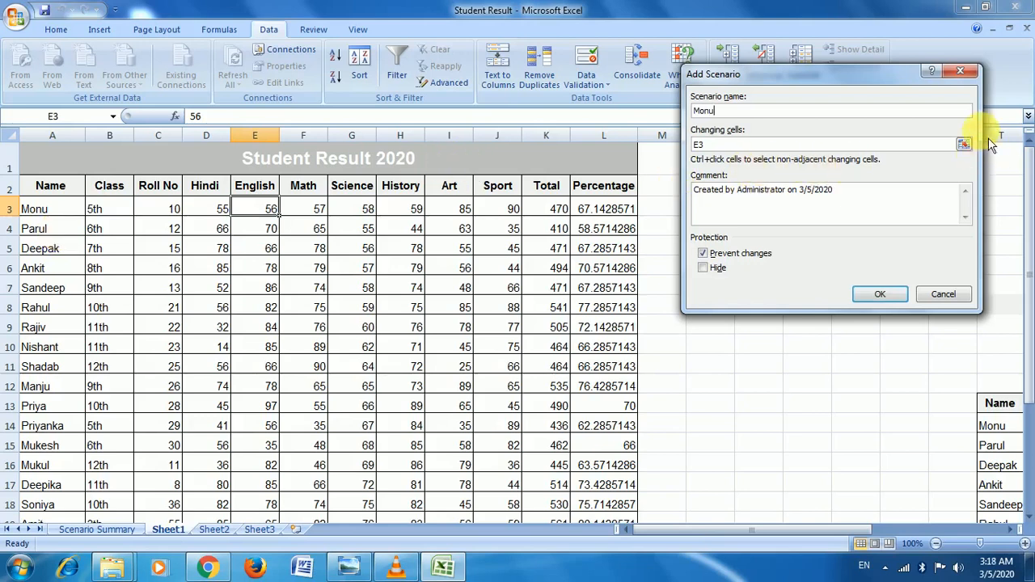
{"action": "left_click", "coordinate": [964, 144]}
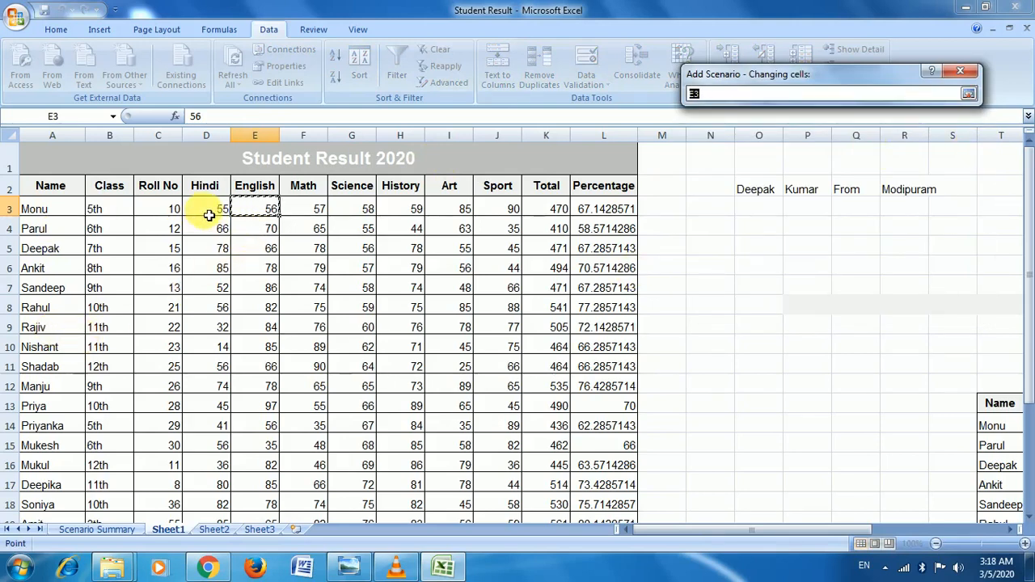
{"action": "left_click_drag", "start_coordinate": [209, 214], "coordinate": [522, 214]}
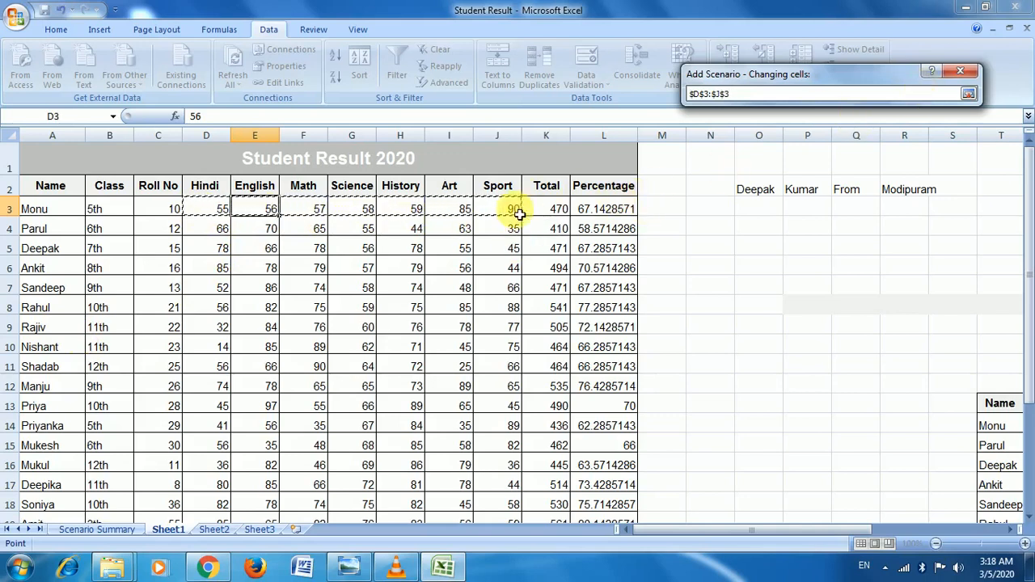
{"action": "left_click", "coordinate": [968, 93]}
{"action": "left_click", "coordinate": [891, 294]}
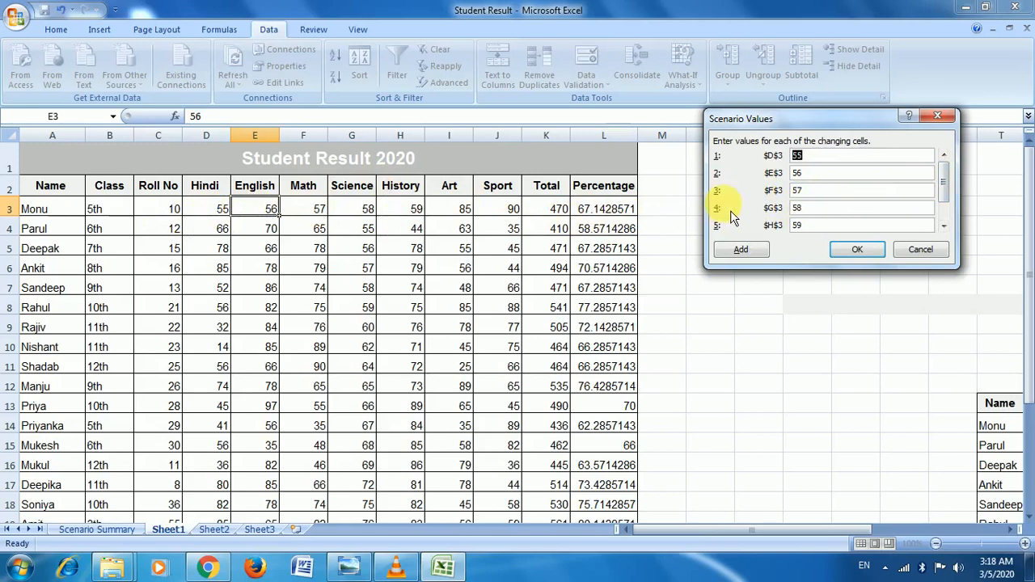
Step: Enter scenario marks 60, 50, 70, 44, 78, 80 and 45 for D3:J3 and save
{"action": "type", "text": "60"}
{"action": "key", "text": "Tab"}
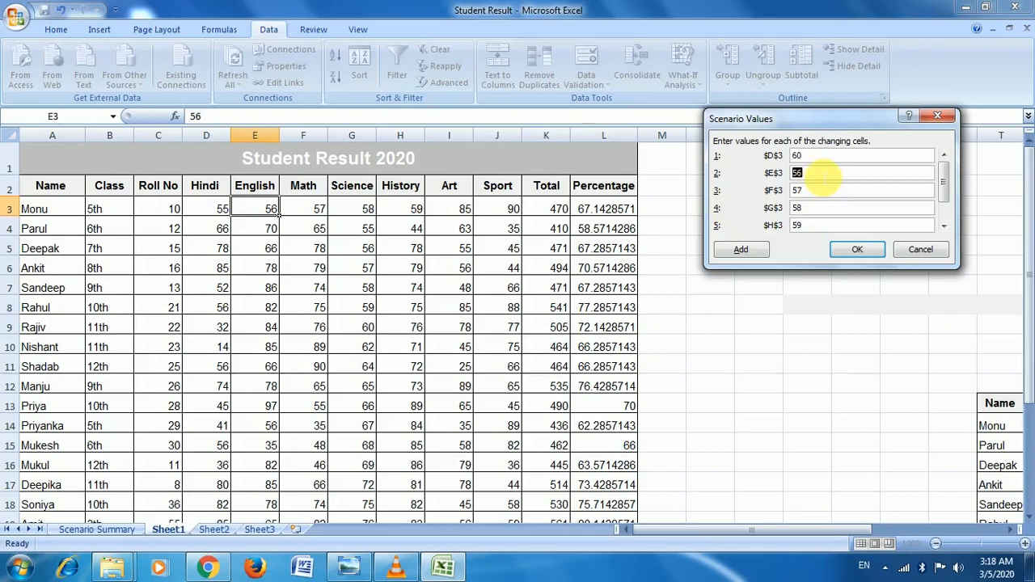
{"action": "type", "text": "50"}
{"action": "key", "text": "Tab"}
{"action": "type", "text": "70"}
{"action": "key", "text": "Tab"}
{"action": "type", "text": "44"}
{"action": "key", "text": "Tab"}
{"action": "type", "text": "78"}
{"action": "key", "text": "Tab"}
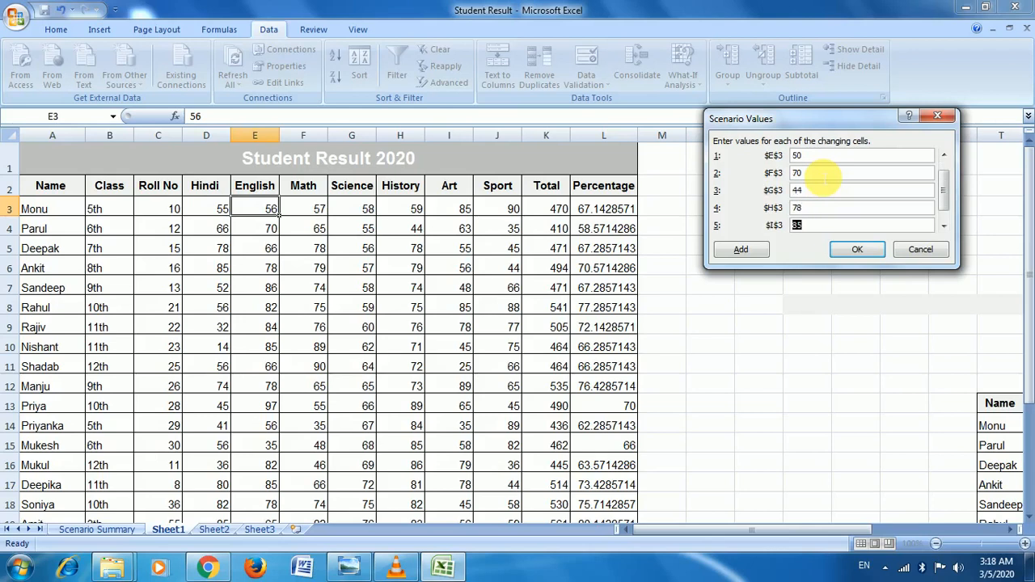
{"action": "type", "text": "8"}
{"action": "key", "text": "Tab"}
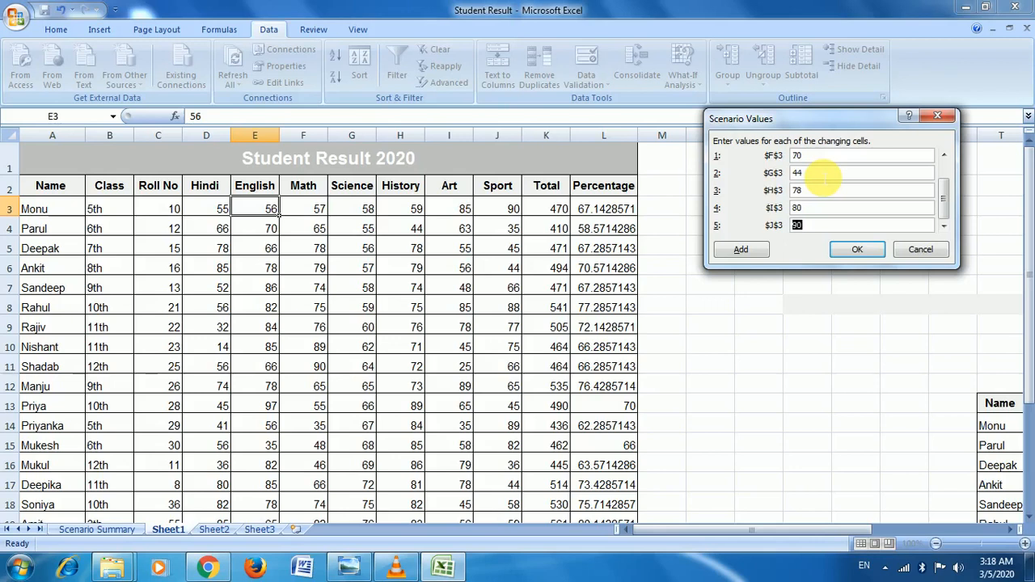
{"action": "type", "text": "45"}
{"action": "left_click", "coordinate": [853, 250]}
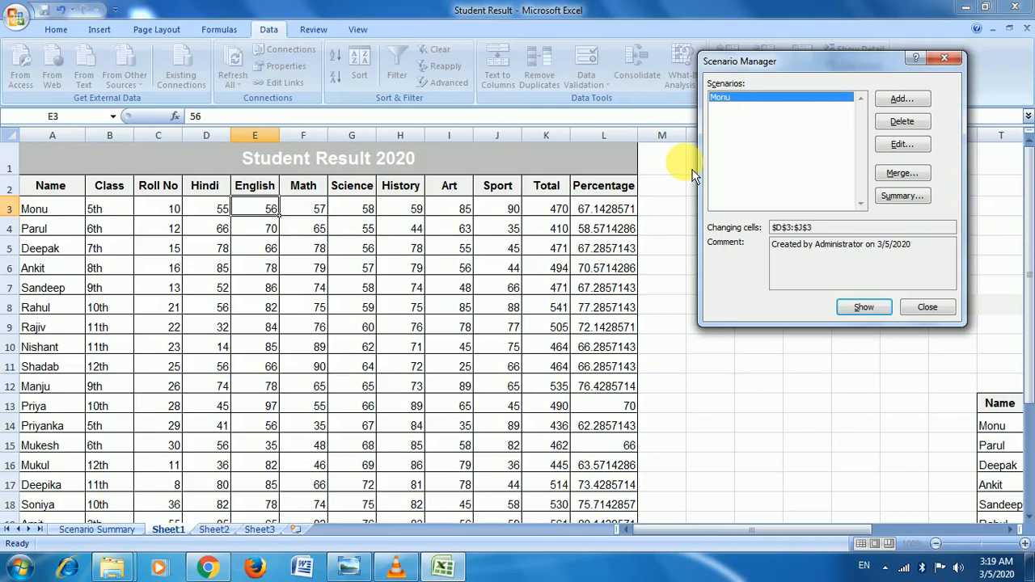
Step: Show the Monu scenario's marks in row 3, then undo to restore the original marks
{"action": "left_click", "coordinate": [900, 98]}
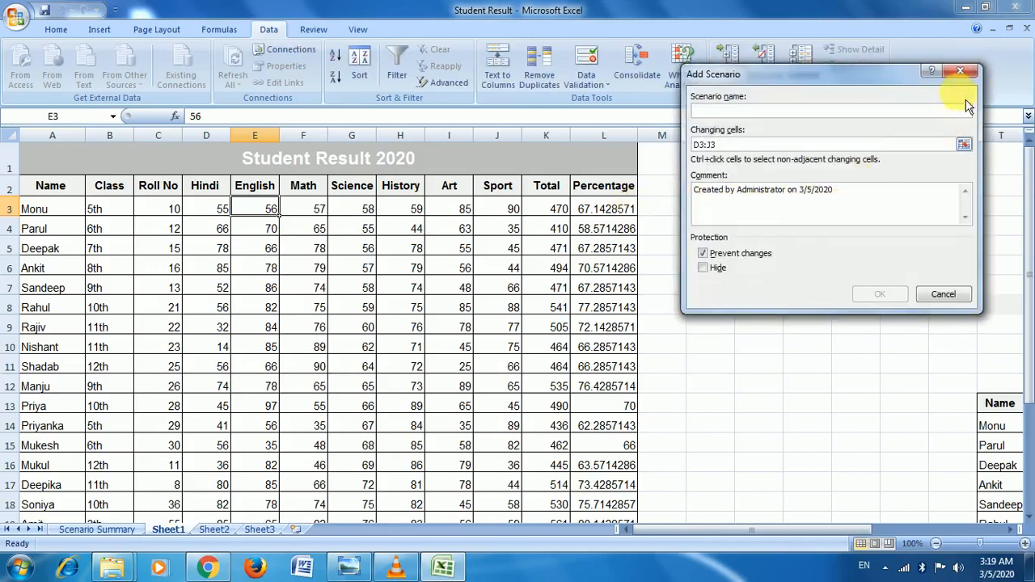
{"action": "left_click", "coordinate": [961, 72]}
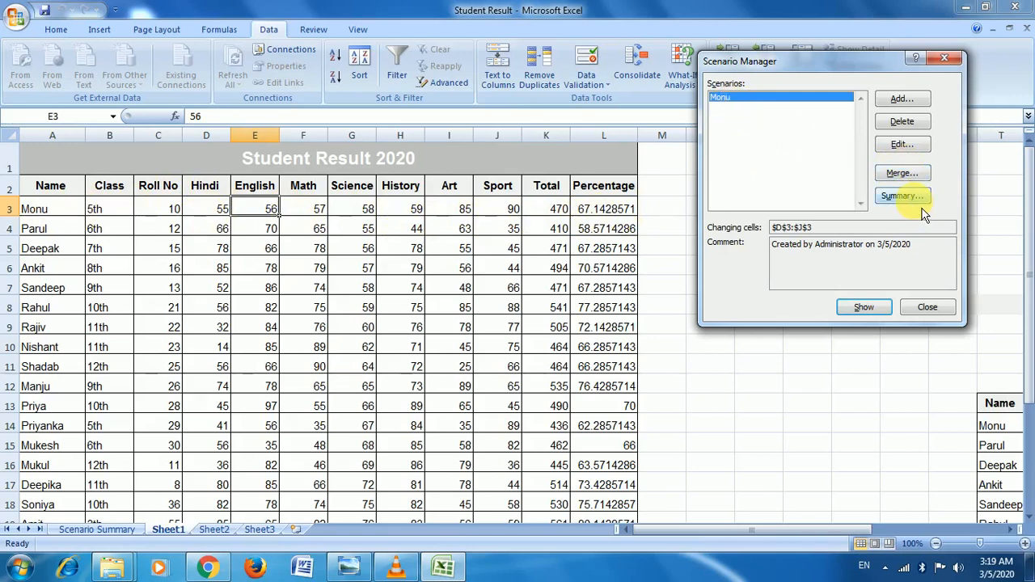
{"action": "left_click", "coordinate": [886, 308]}
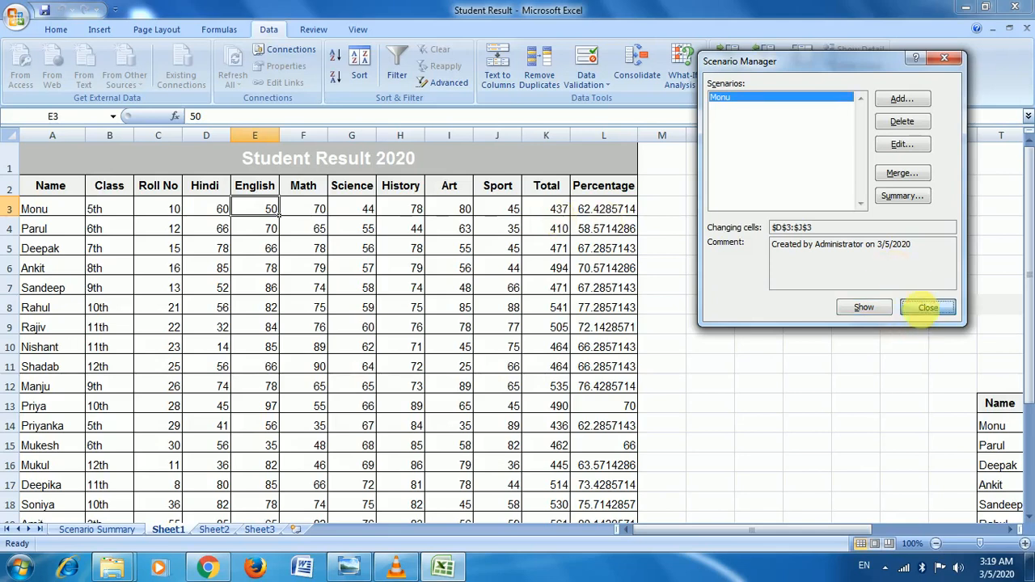
{"action": "left_click", "coordinate": [926, 308]}
{"action": "key", "text": "ctrl+z"}
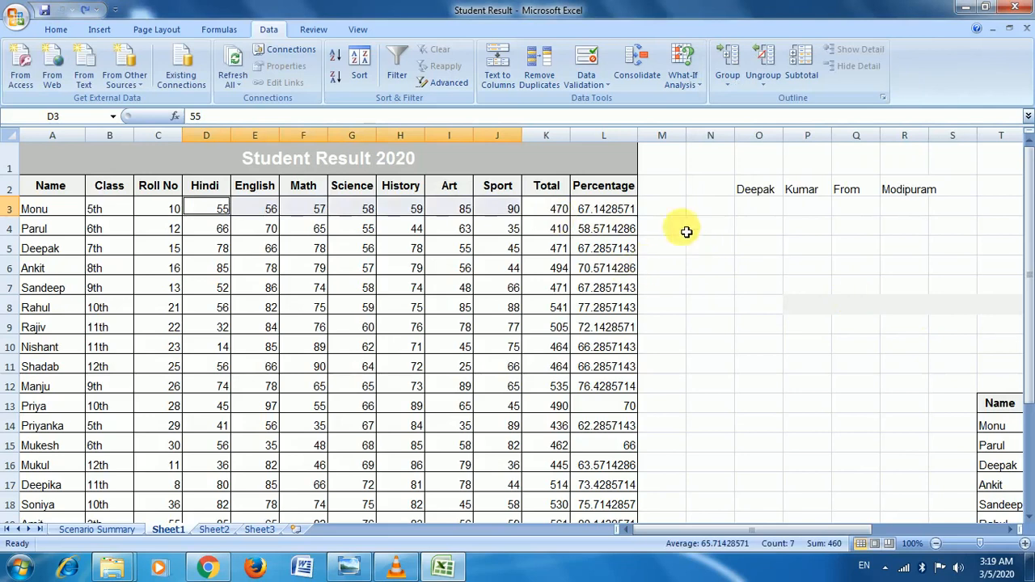
Step: Generate a scenario summary report with L3 as the result cell, then return to Sheet1
{"action": "left_click", "coordinate": [686, 83]}
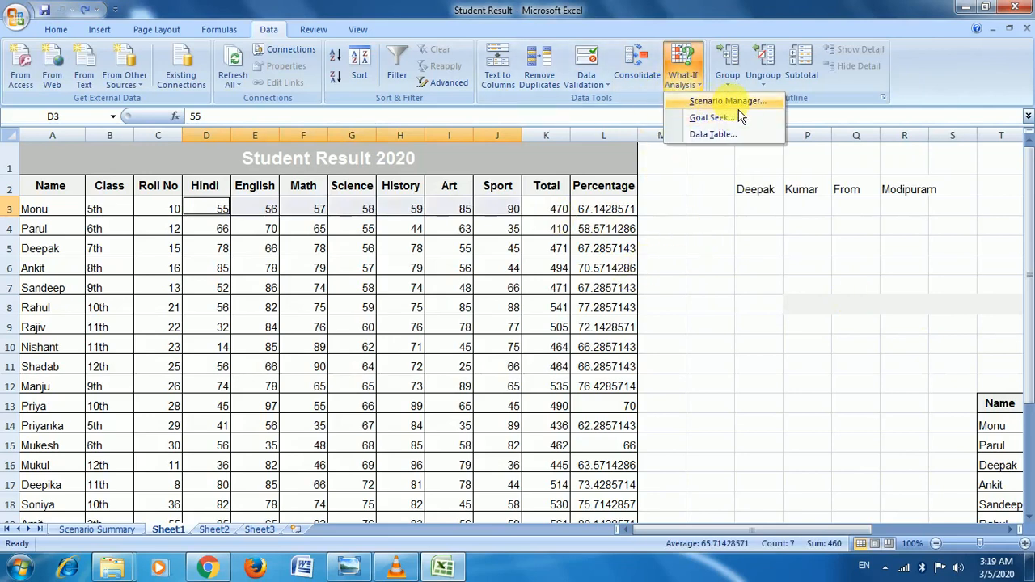
{"action": "left_click", "coordinate": [732, 102]}
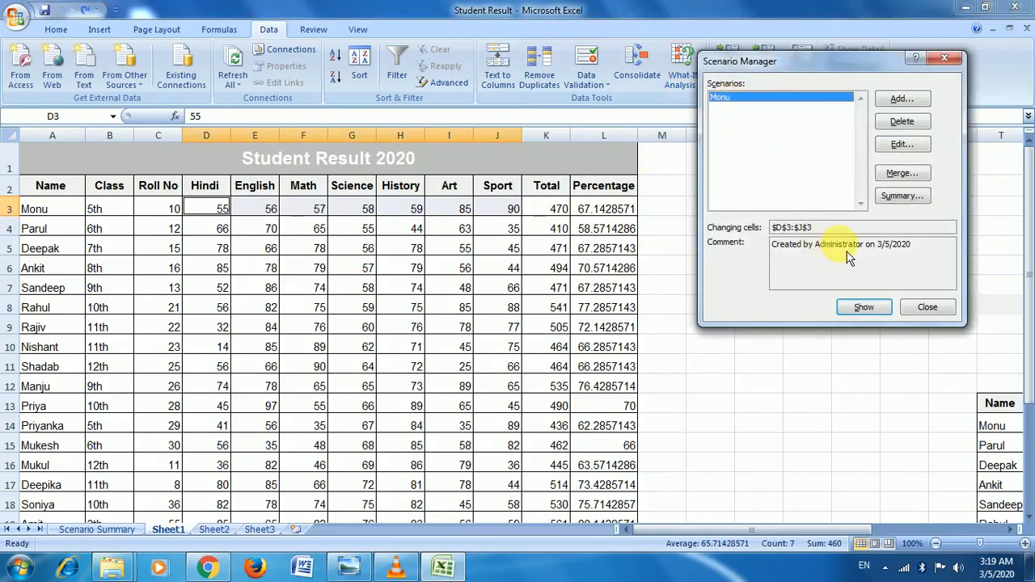
{"action": "left_click", "coordinate": [926, 204]}
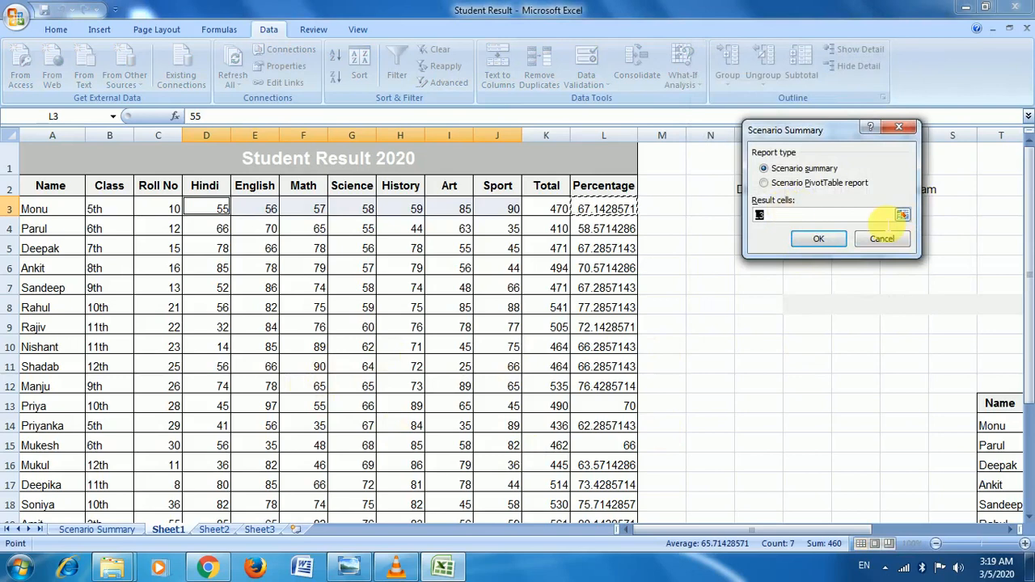
{"action": "left_click", "coordinate": [820, 241]}
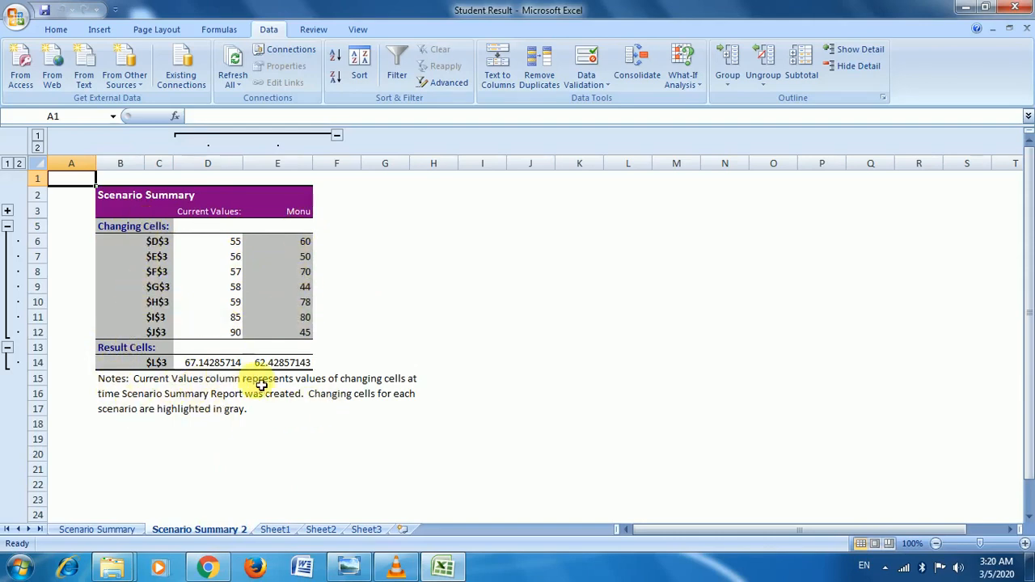
{"action": "left_click", "coordinate": [275, 530]}
{"action": "left_click", "coordinate": [403, 385]}
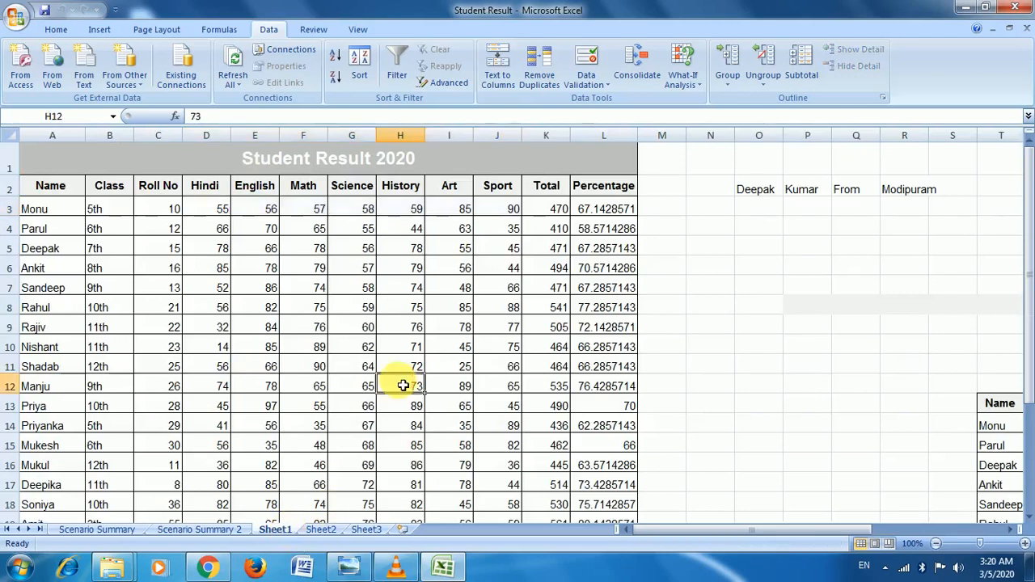
Step: Delete the Monu scenario so the Scenario Manager lists no scenarios
{"action": "left_click", "coordinate": [694, 88]}
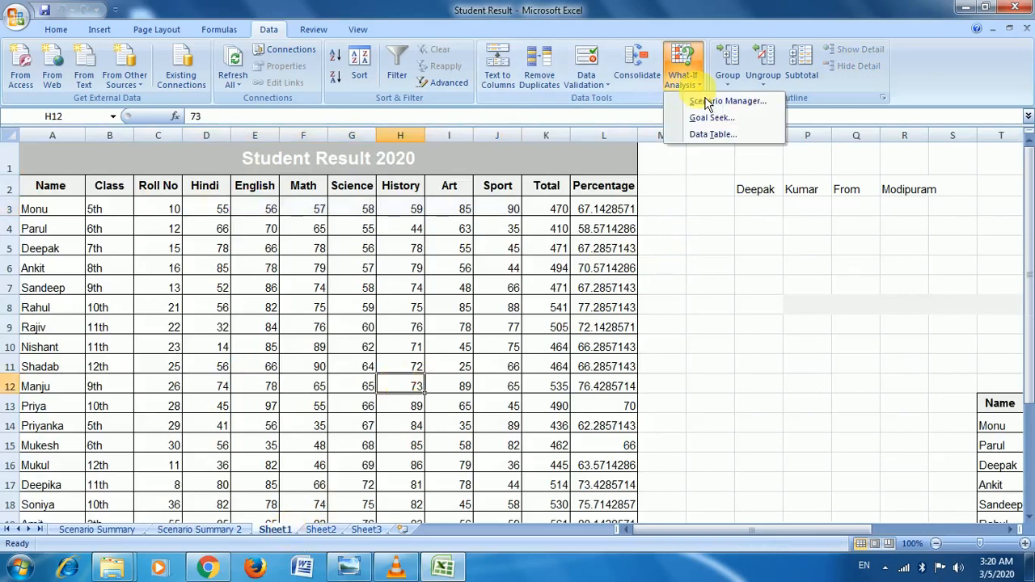
{"action": "left_click", "coordinate": [660, 316]}
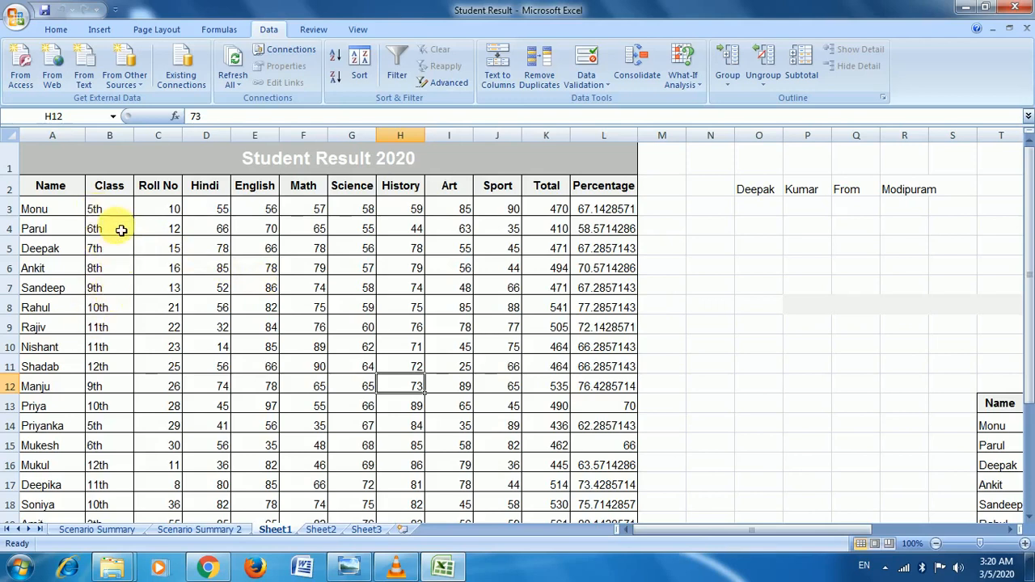
{"action": "left_click", "coordinate": [655, 304]}
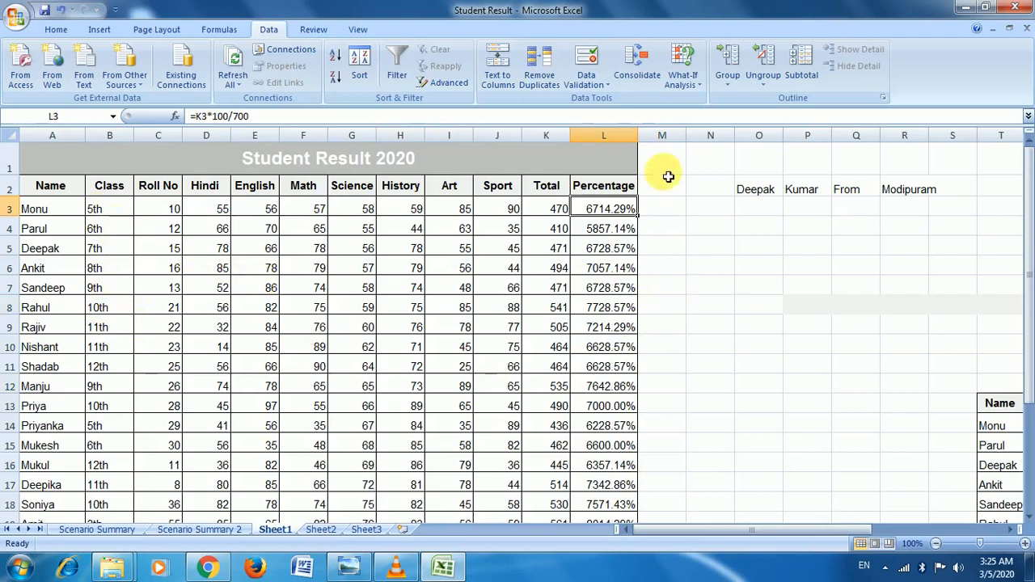
{"action": "left_click", "coordinate": [682, 77]}
{"action": "left_click", "coordinate": [717, 102]}
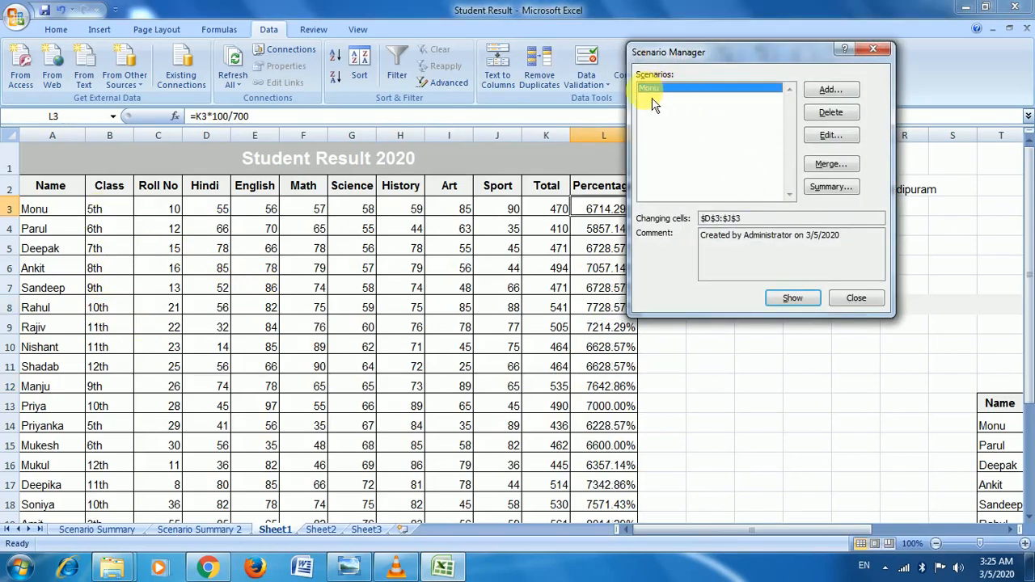
{"action": "left_click", "coordinate": [839, 132]}
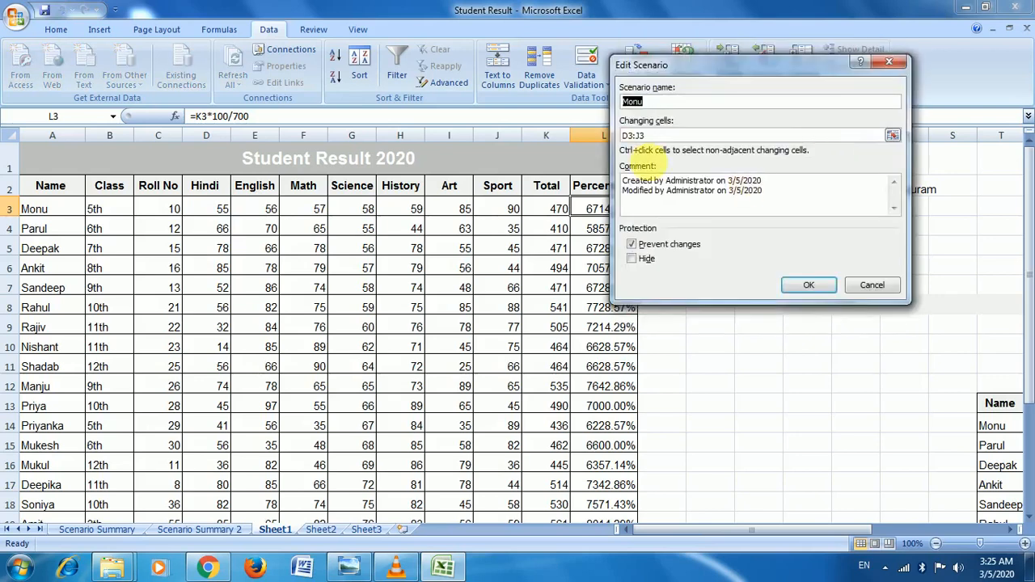
{"action": "left_click", "coordinate": [884, 288]}
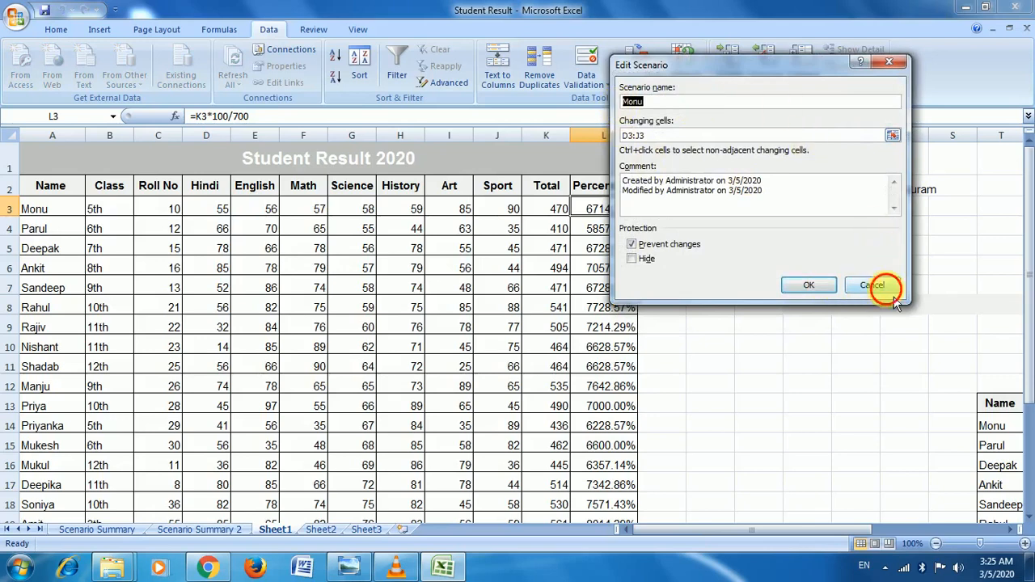
{"action": "left_click", "coordinate": [831, 111]}
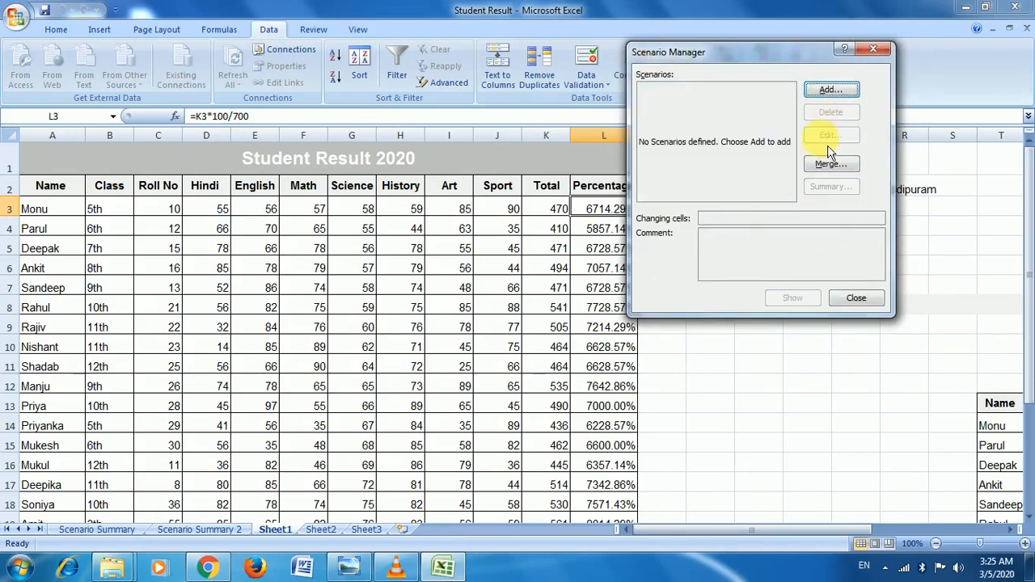
{"action": "left_click", "coordinate": [857, 299]}
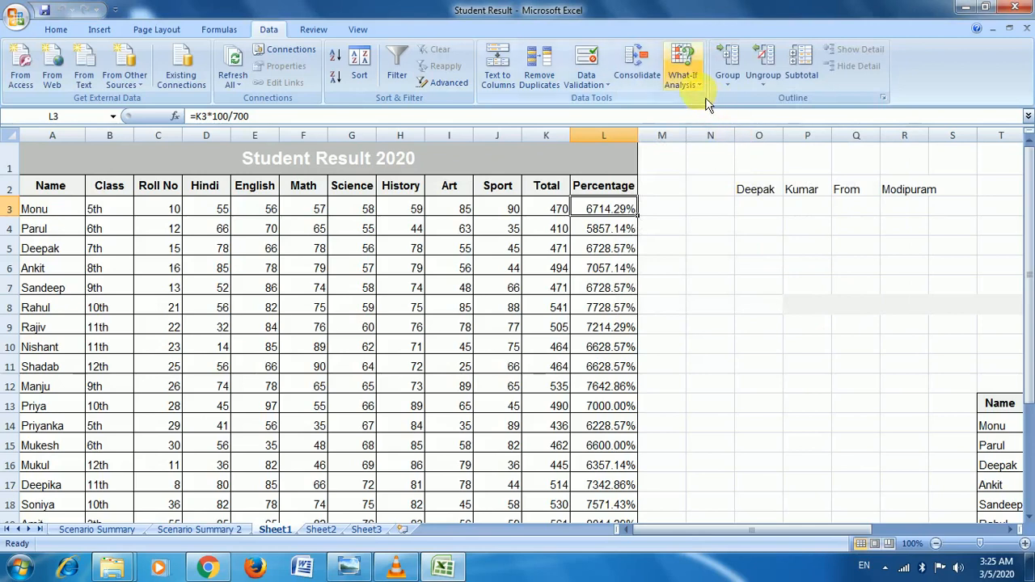
{"action": "left_click", "coordinate": [683, 75]}
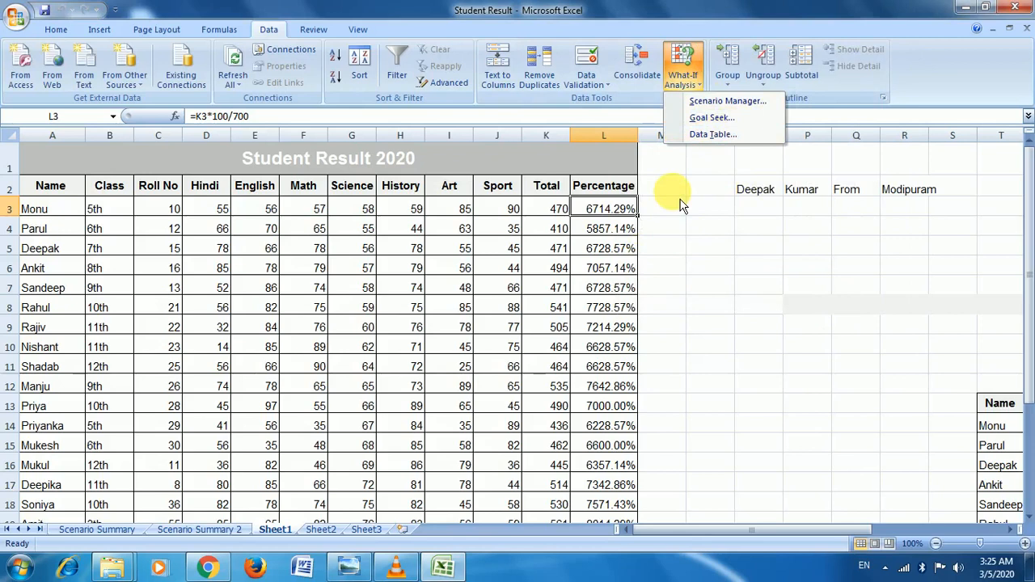
{"action": "left_click", "coordinate": [599, 234]}
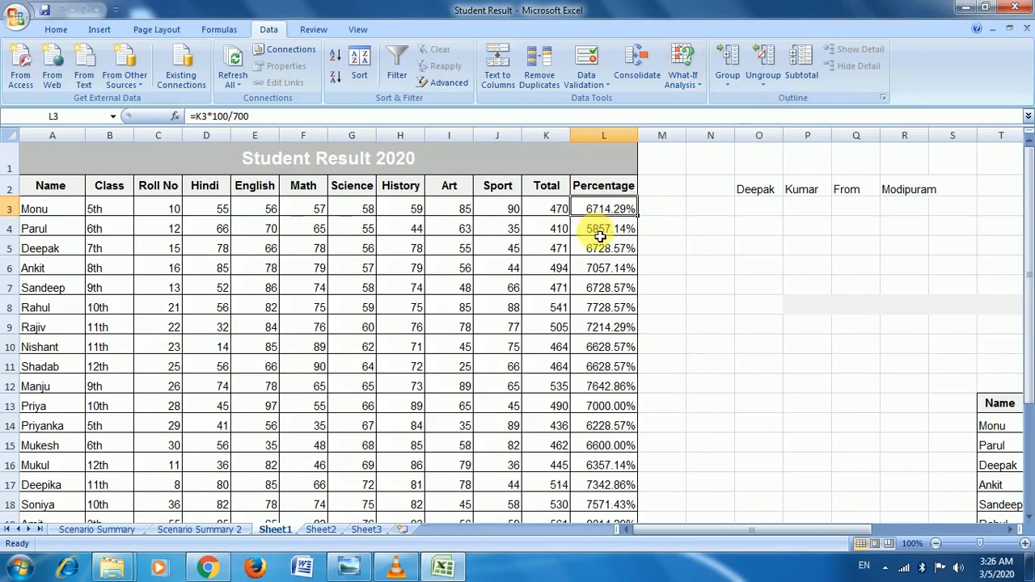
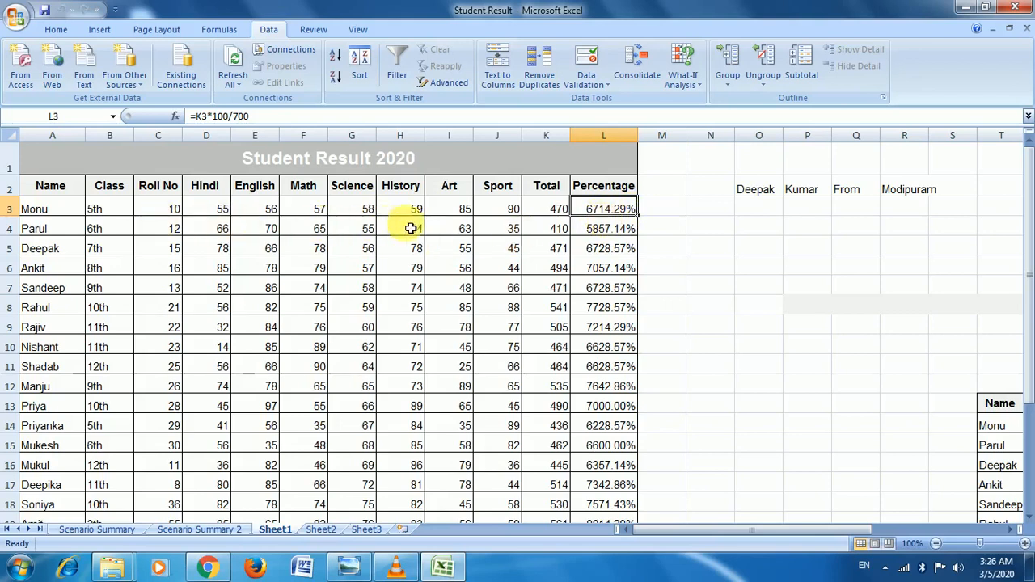
Step: Review Monu's English and Math marks and select his percentage cell L3
{"action": "left_click", "coordinate": [271, 212]}
{"action": "left_click", "coordinate": [301, 214]}
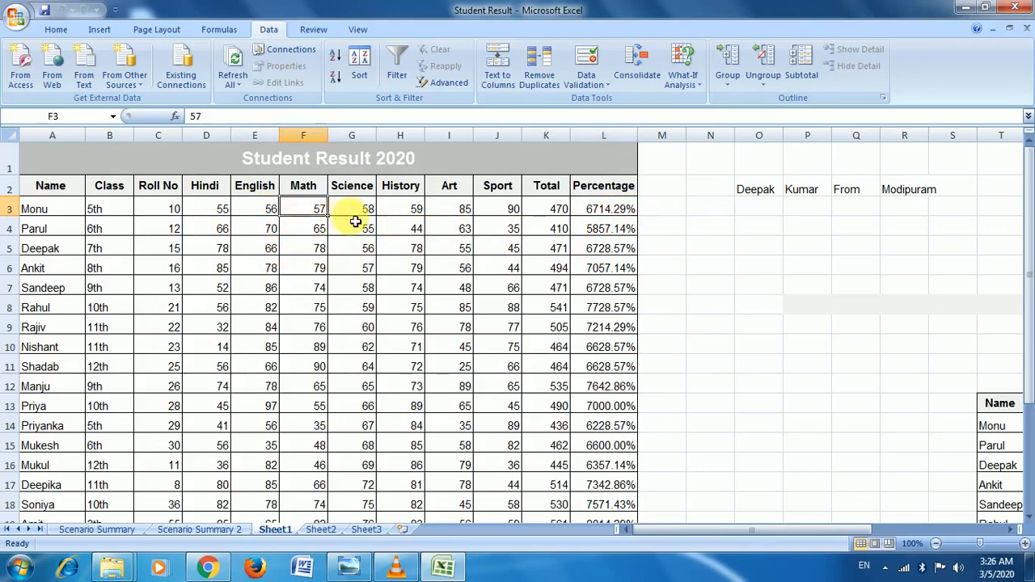
{"action": "left_click", "coordinate": [608, 212]}
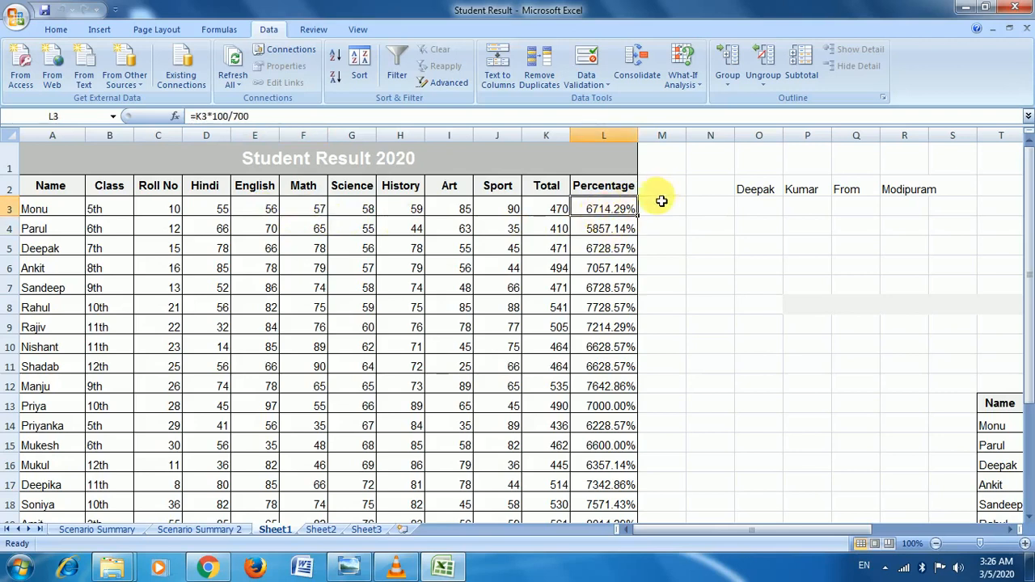
Step: Goal-seek L3 to 73% by changing Monu's Hindi mark in D3, and accept the result
{"action": "left_click", "coordinate": [684, 71]}
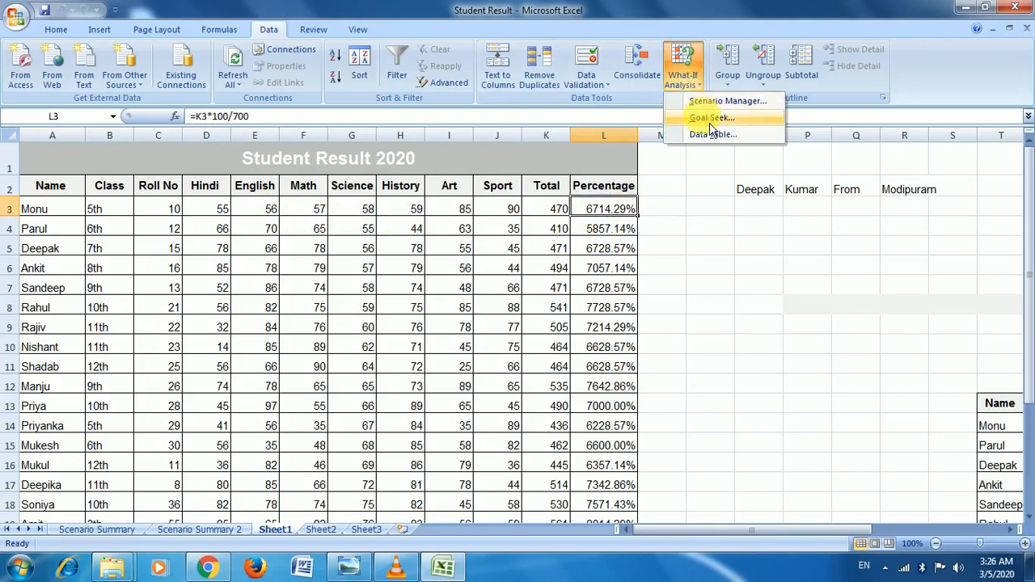
{"action": "left_click", "coordinate": [712, 119]}
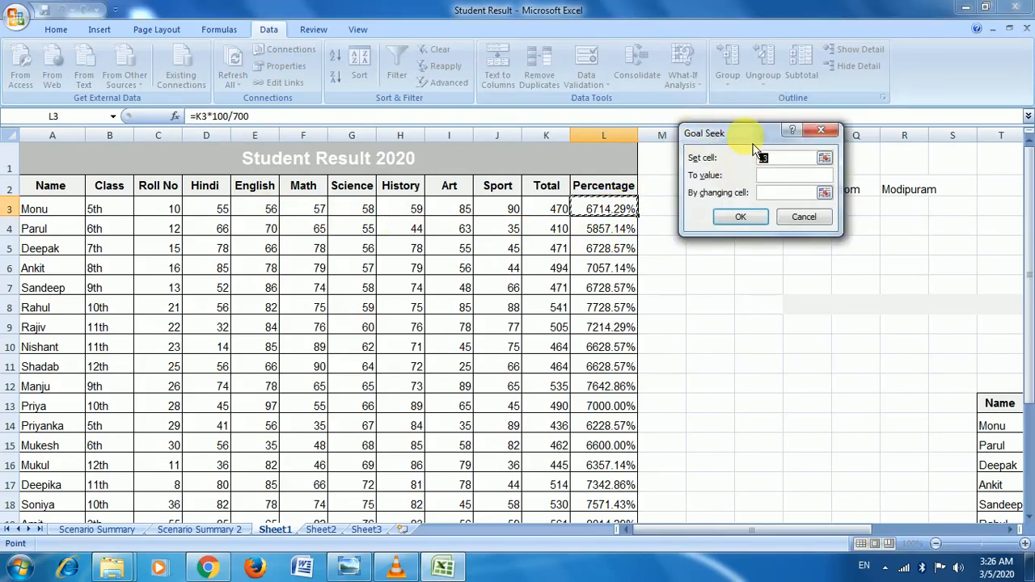
{"action": "left_click_drag", "start_coordinate": [758, 137], "coordinate": [760, 123]}
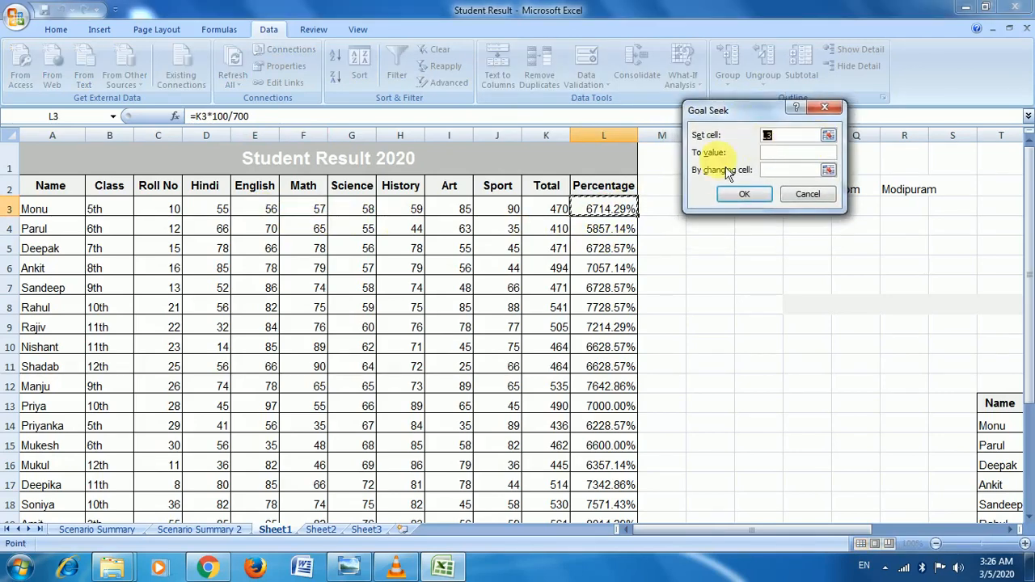
{"action": "left_click", "coordinate": [772, 154]}
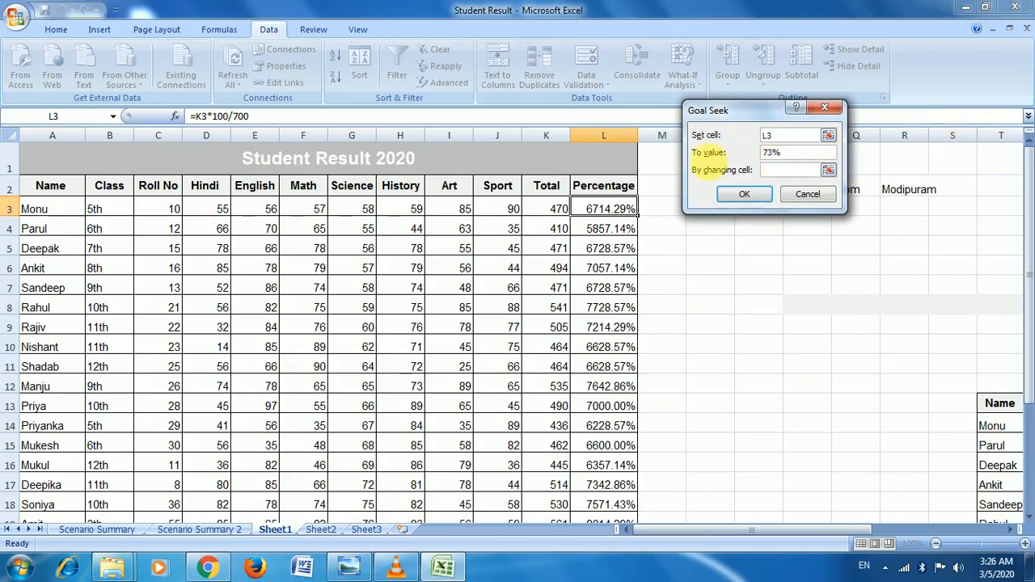
{"action": "left_click", "coordinate": [829, 170]}
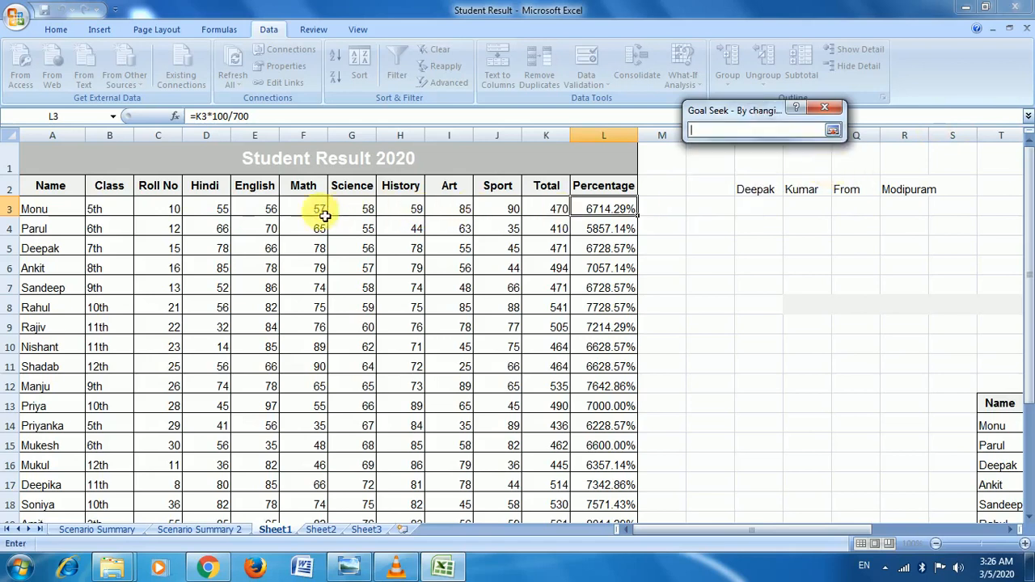
{"action": "left_click", "coordinate": [219, 212]}
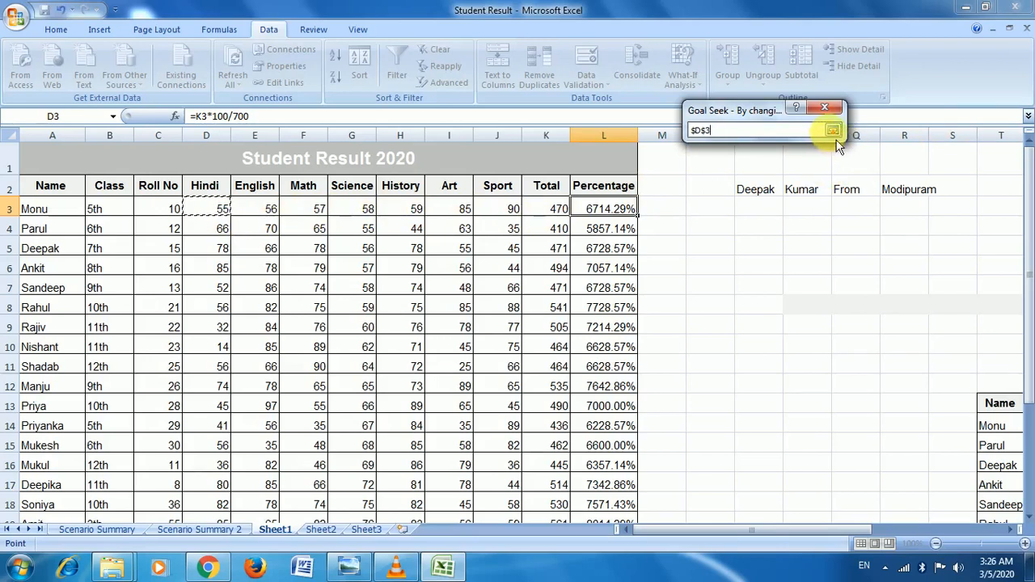
{"action": "left_click", "coordinate": [834, 130]}
{"action": "left_click", "coordinate": [767, 201]}
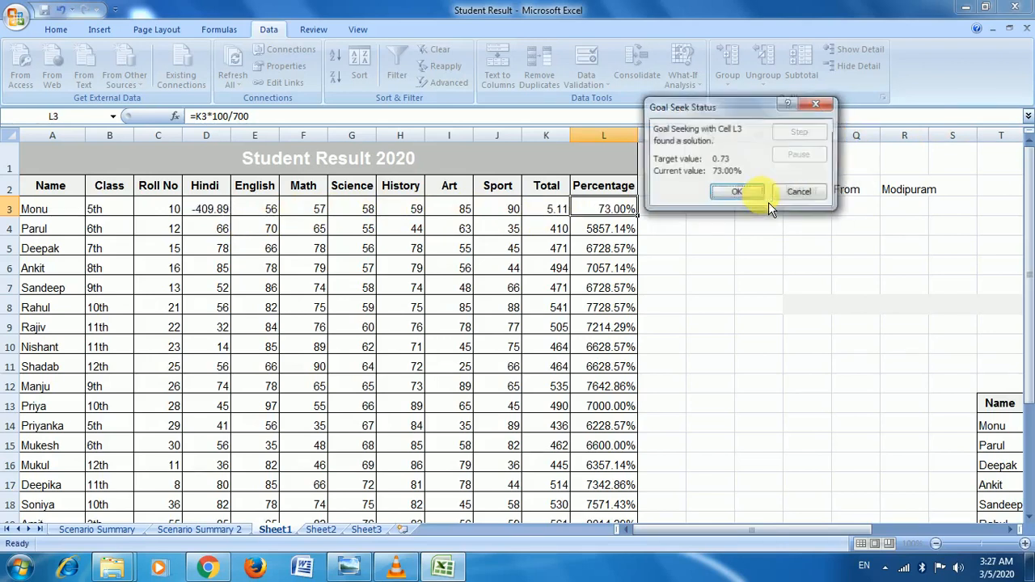
{"action": "left_click_drag", "start_coordinate": [707, 114], "coordinate": [641, 55]}
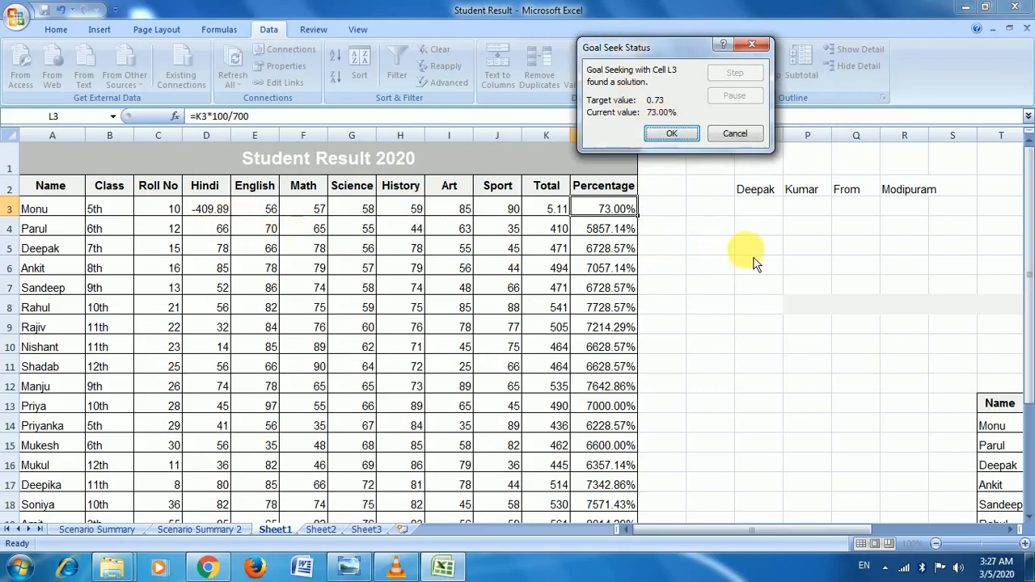
{"action": "left_click", "coordinate": [684, 141]}
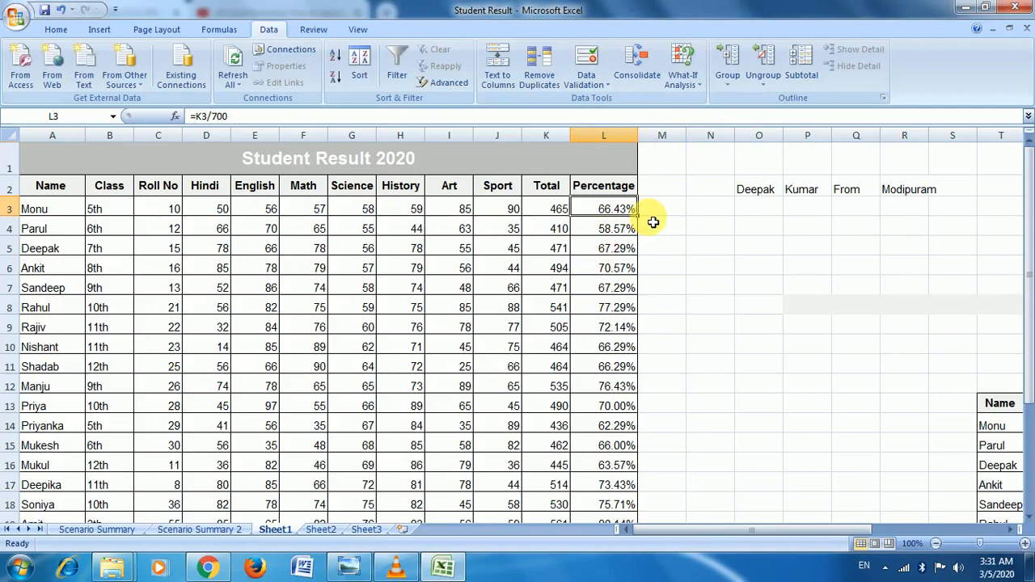
{"action": "left_click", "coordinate": [684, 74]}
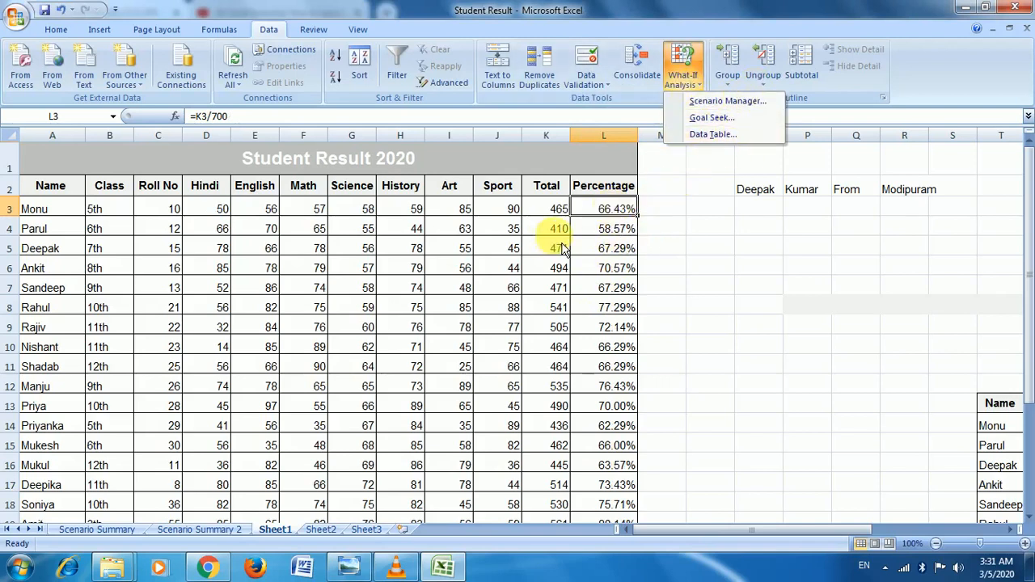
Step: Goal-seek L3 to a target value of 70 by changing D3, giving Hindi 48585 and 7000.00%
{"action": "left_click", "coordinate": [722, 130]}
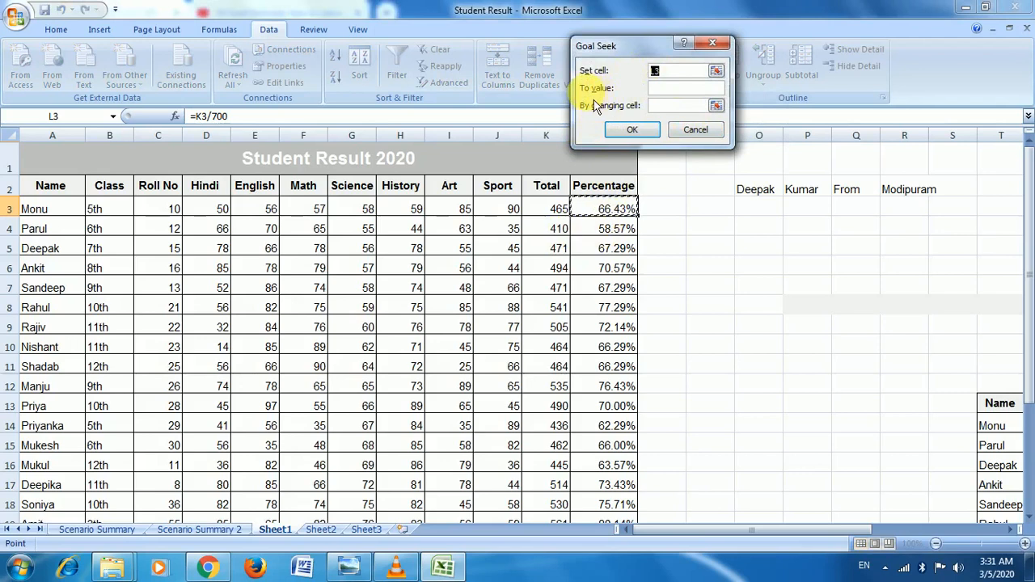
{"action": "left_click", "coordinate": [686, 89]}
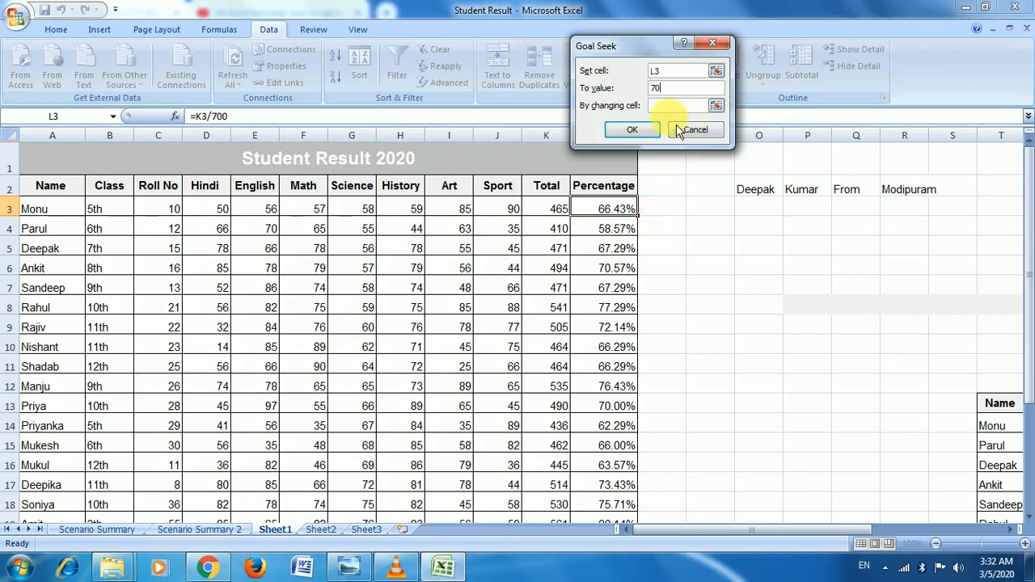
{"action": "left_click", "coordinate": [717, 106]}
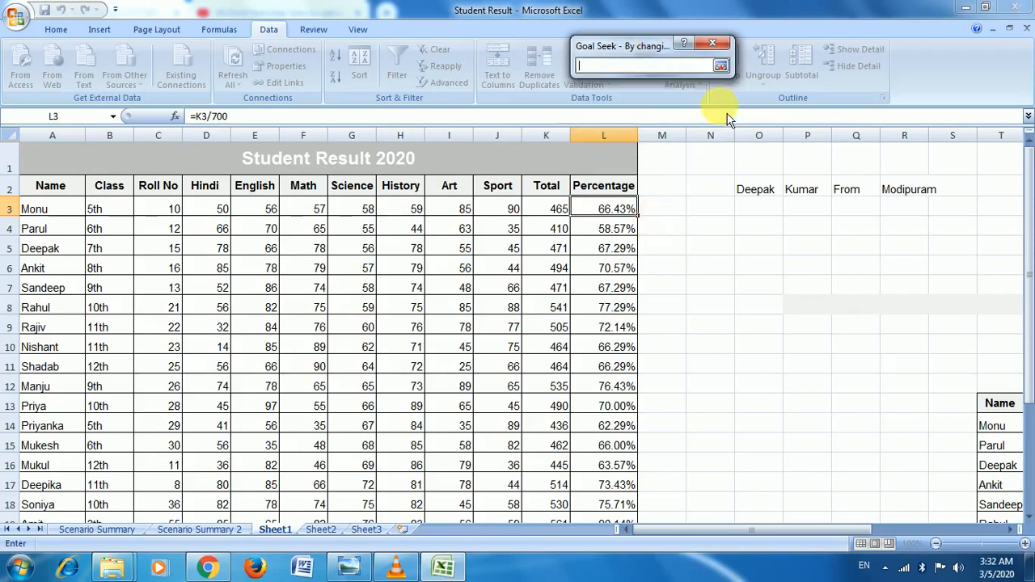
{"action": "left_click", "coordinate": [223, 209]}
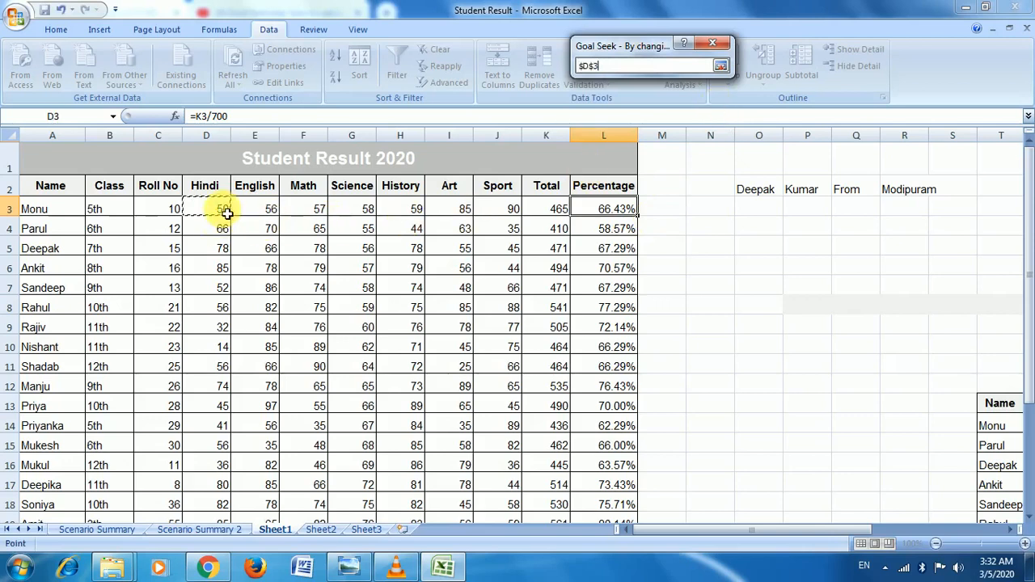
{"action": "left_click", "coordinate": [721, 66]}
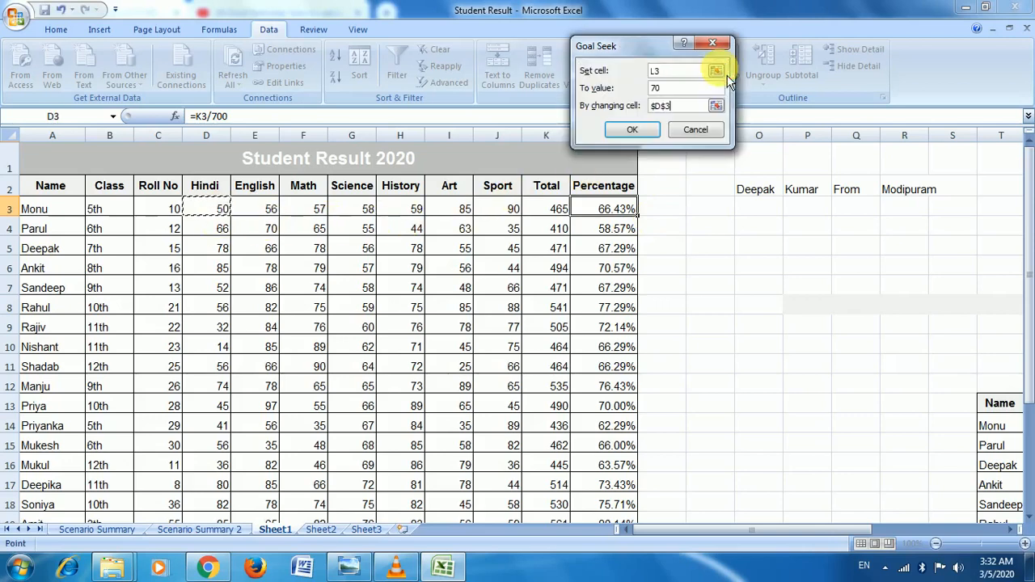
{"action": "left_click", "coordinate": [676, 127]}
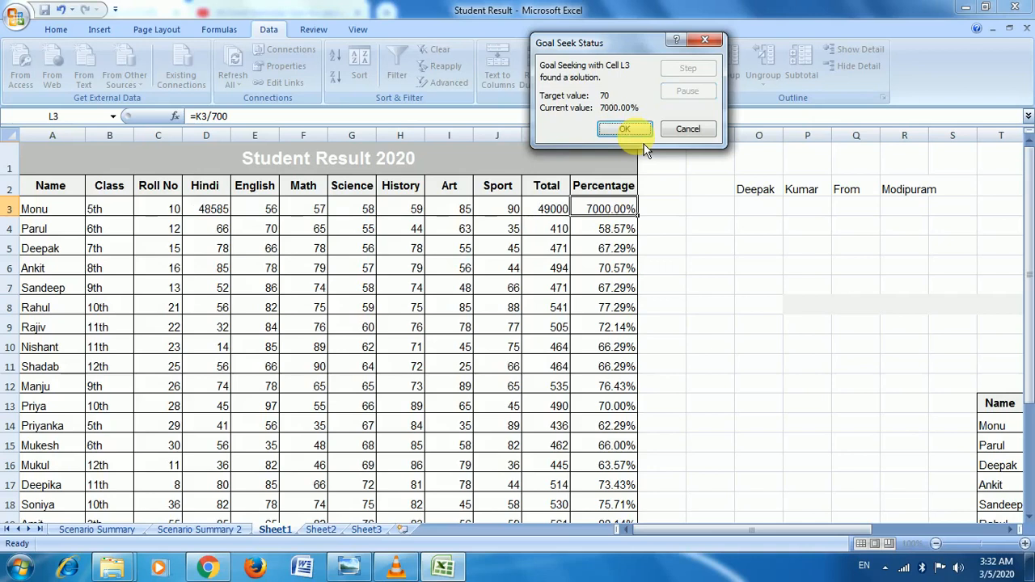
{"action": "left_click", "coordinate": [725, 130]}
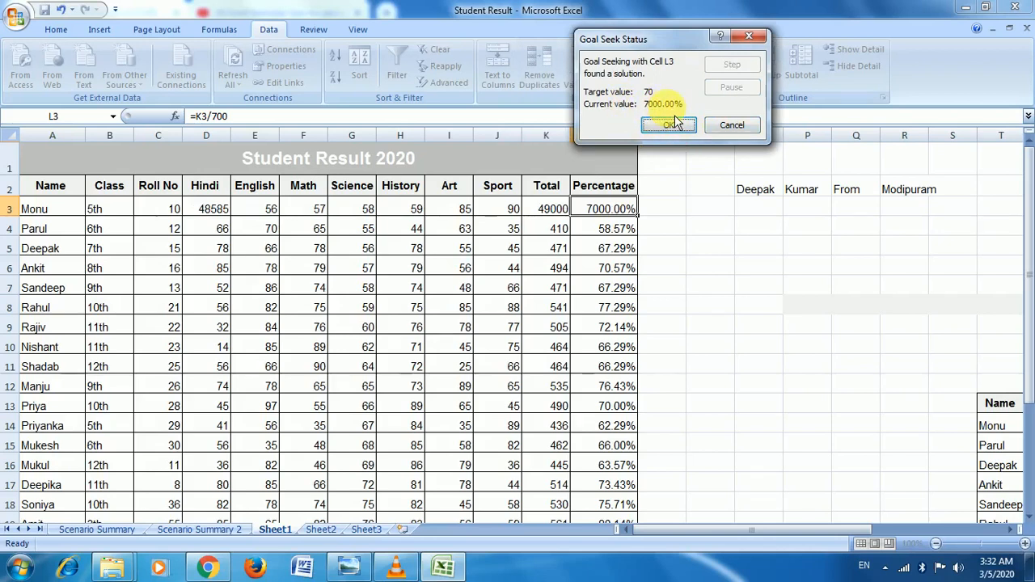
Step: Discard the 7000% result, then goal-seek L3 to 70% via D3, accepting Hindi 75 and total 490
{"action": "left_click", "coordinate": [732, 125]}
{"action": "left_click", "coordinate": [682, 71]}
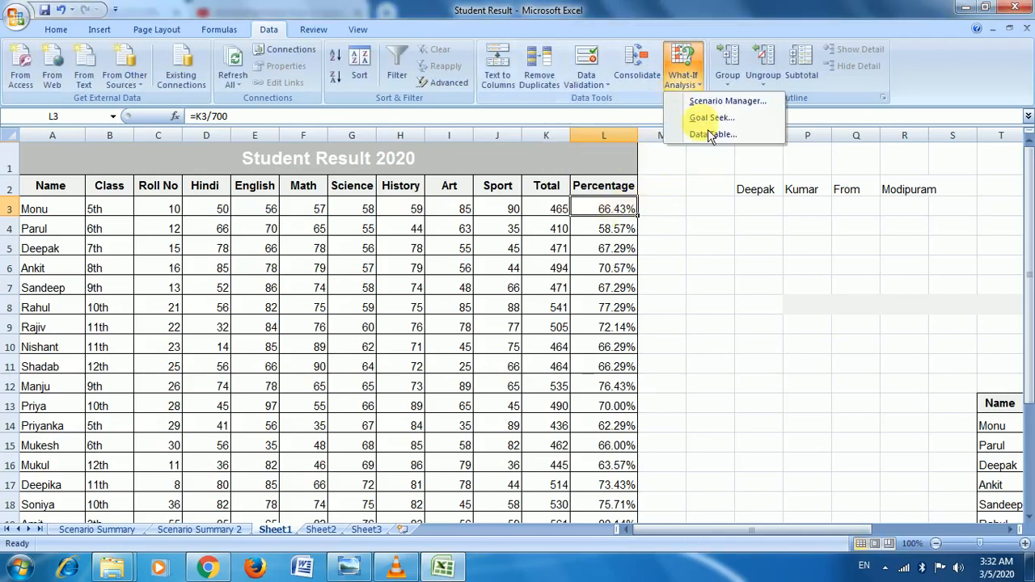
{"action": "left_click", "coordinate": [712, 118]}
{"action": "left_click", "coordinate": [720, 84]}
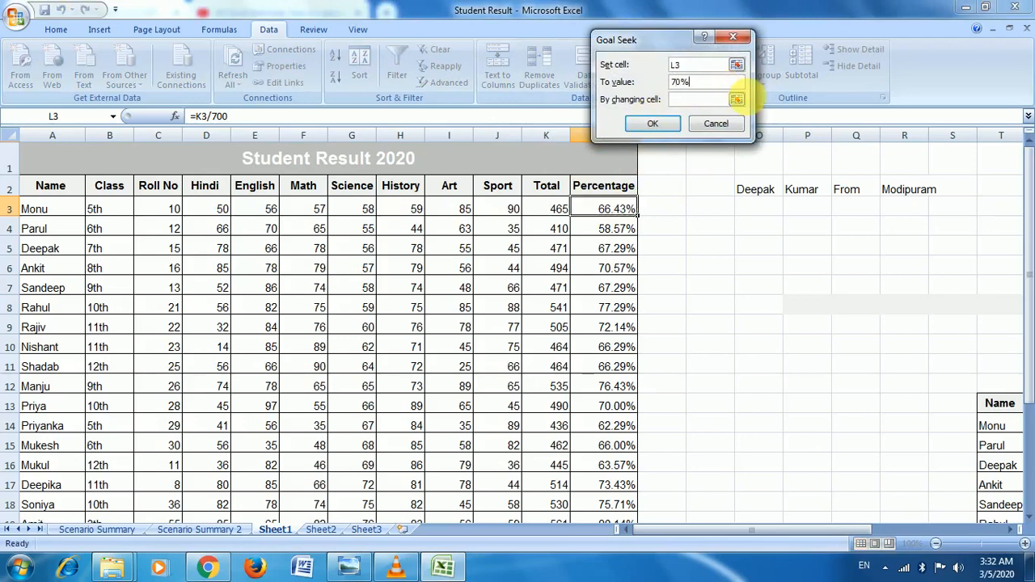
{"action": "left_click", "coordinate": [737, 101]}
{"action": "left_click", "coordinate": [218, 211]}
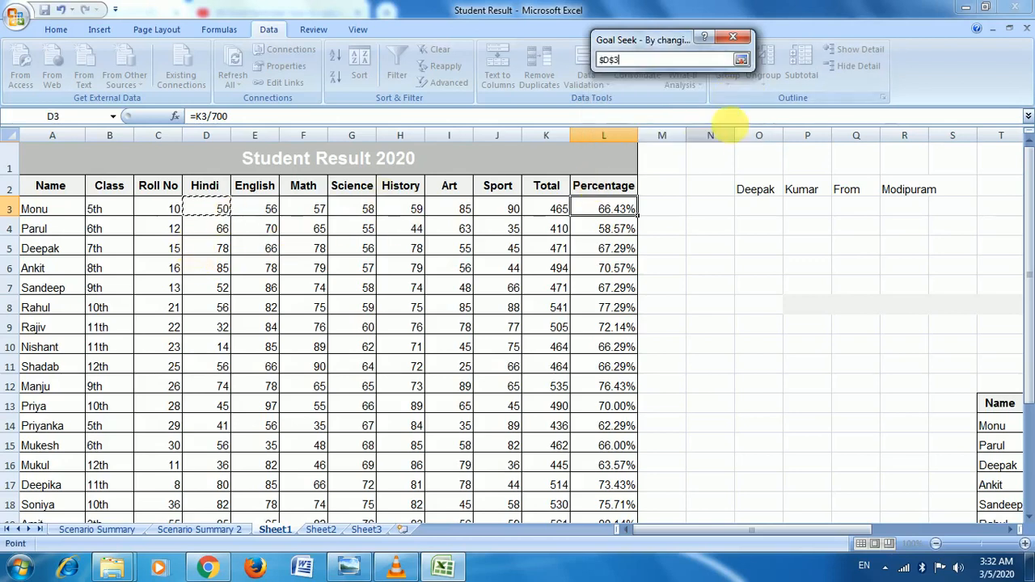
{"action": "left_click", "coordinate": [741, 59]}
{"action": "left_click", "coordinate": [671, 127]}
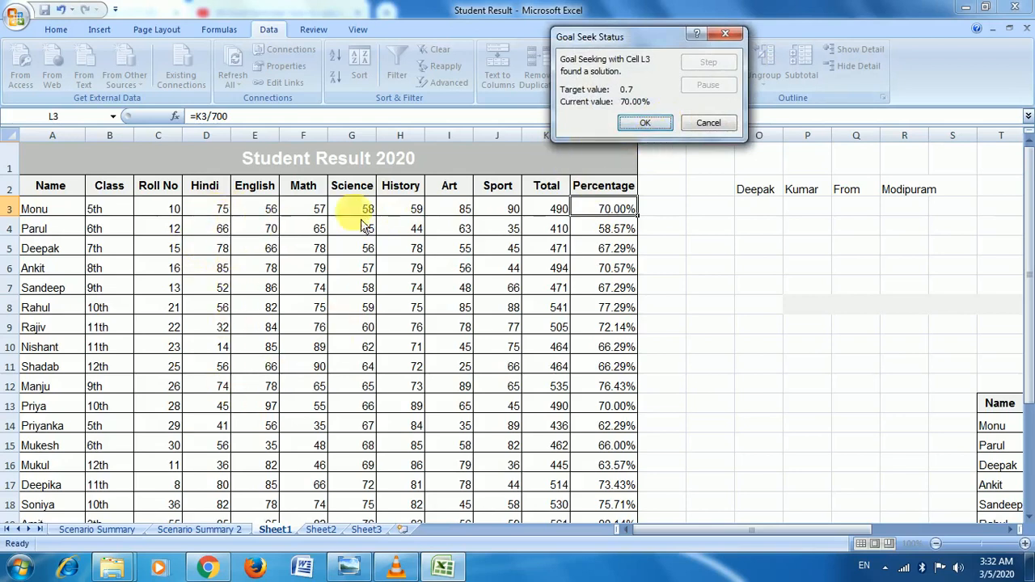
{"action": "left_click", "coordinate": [644, 123]}
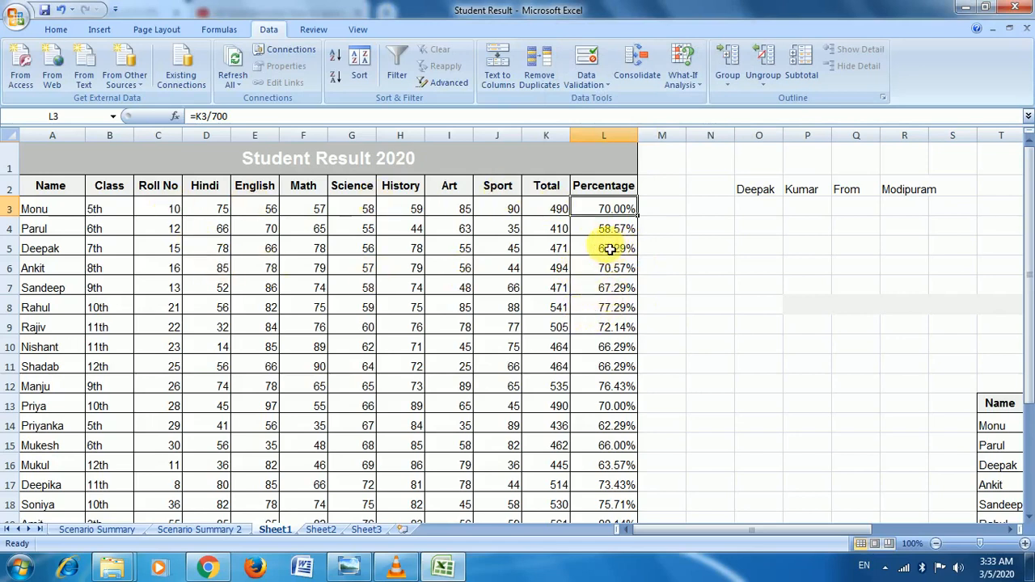
Step: Select the Hindi-to-Art marks and group columns D through I
{"action": "left_click", "coordinate": [605, 285]}
{"action": "left_click", "coordinate": [370, 303]}
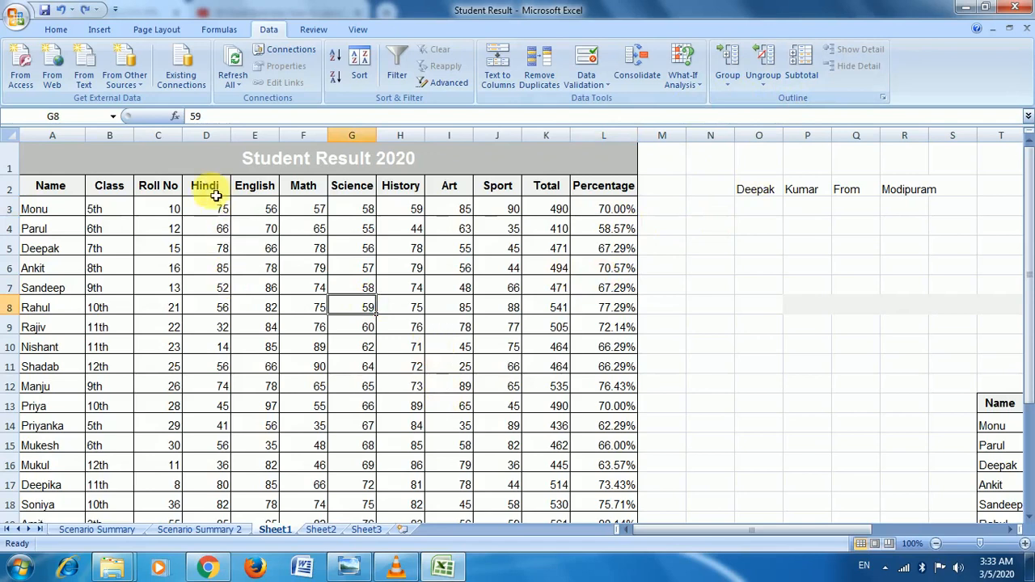
{"action": "left_click_drag", "start_coordinate": [206, 186], "coordinate": [458, 389]}
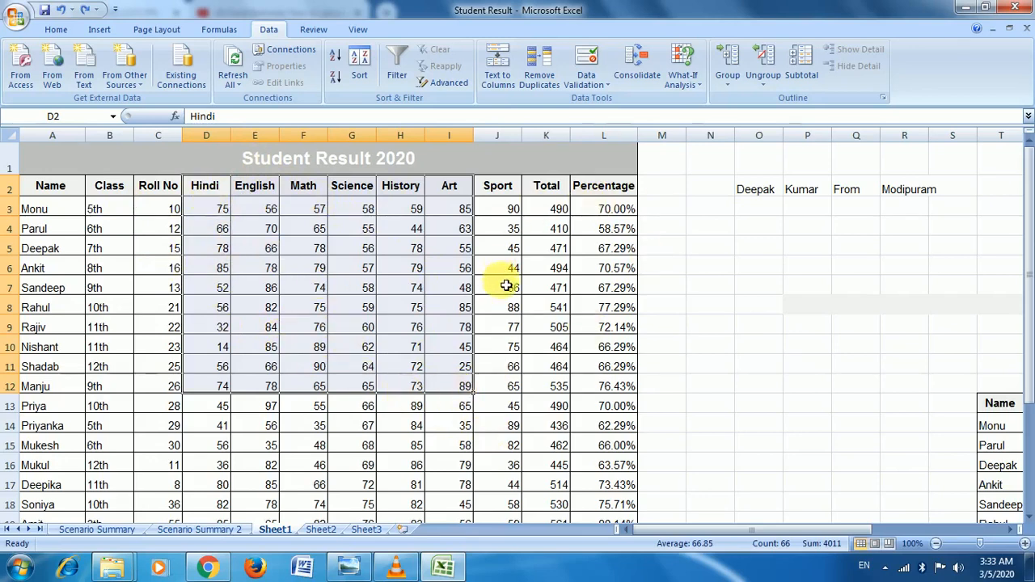
{"action": "left_click", "coordinate": [728, 81]}
{"action": "left_click", "coordinate": [751, 103]}
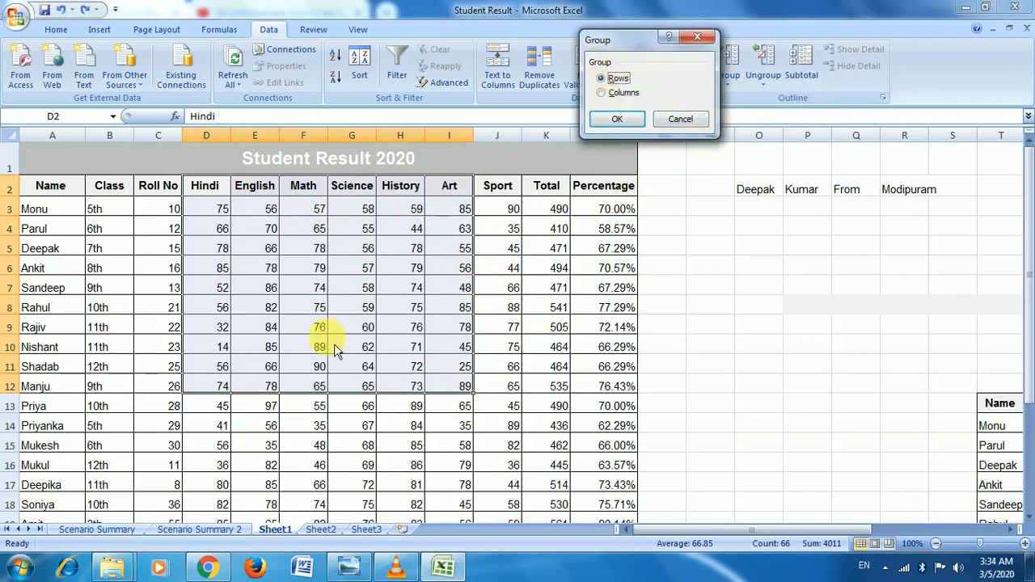
{"action": "left_click", "coordinate": [623, 119]}
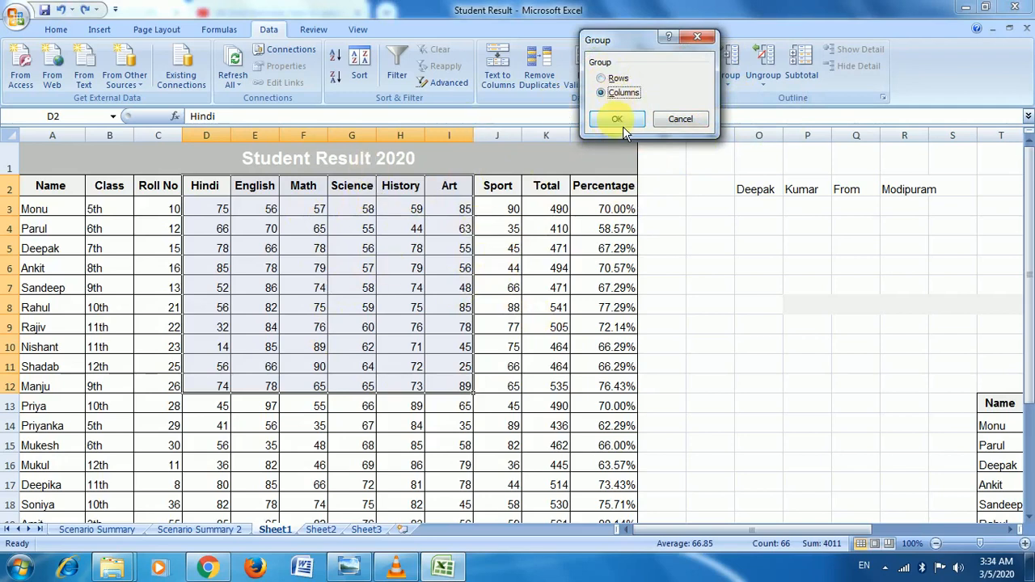
{"action": "left_click", "coordinate": [618, 118]}
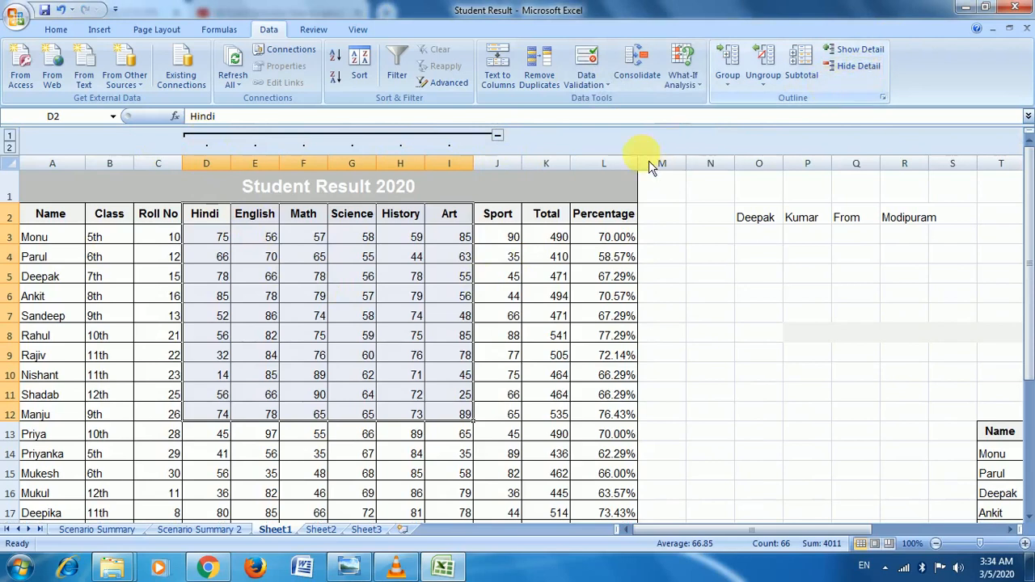
Step: Collapse and expand the grouped subject columns with the outline button and Hide/Show Detail
{"action": "left_click", "coordinate": [498, 136]}
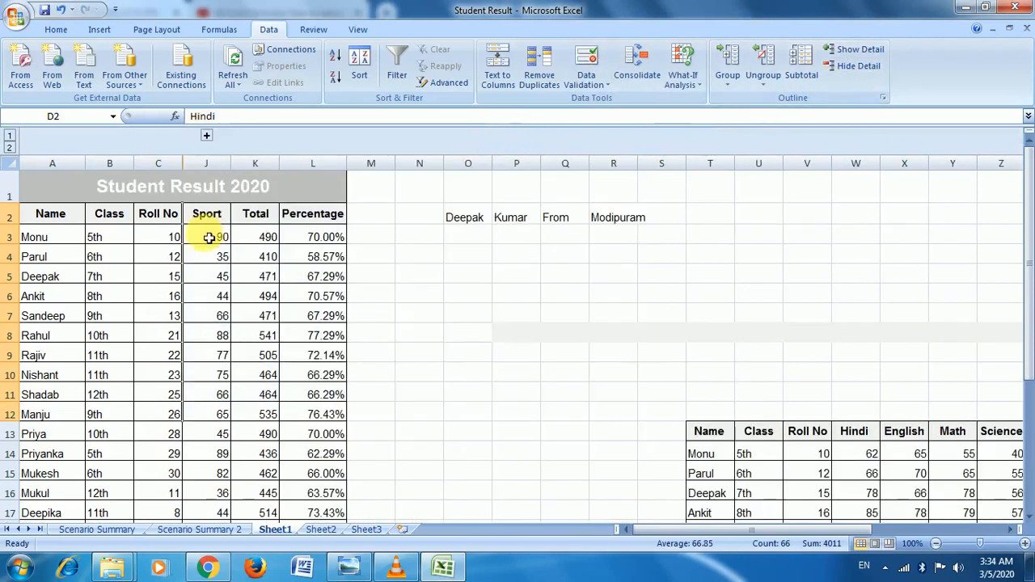
{"action": "left_click", "coordinate": [208, 138]}
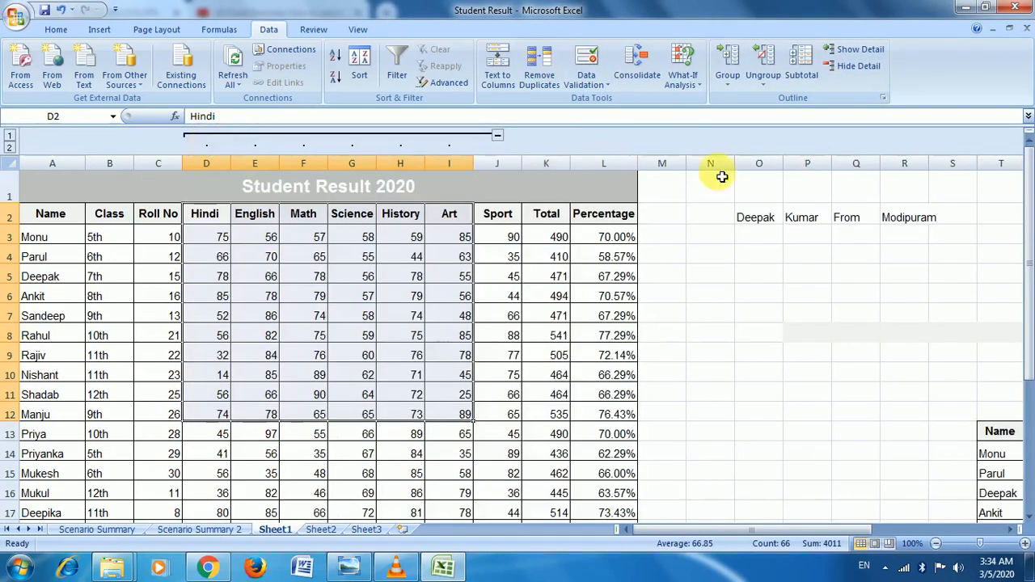
{"action": "left_click", "coordinate": [861, 68]}
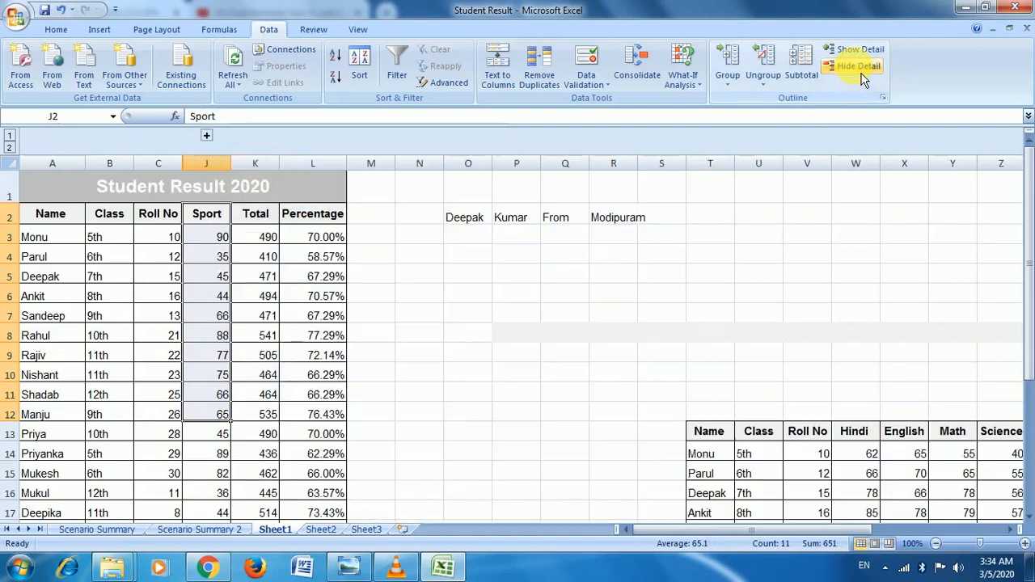
{"action": "left_click", "coordinate": [865, 50]}
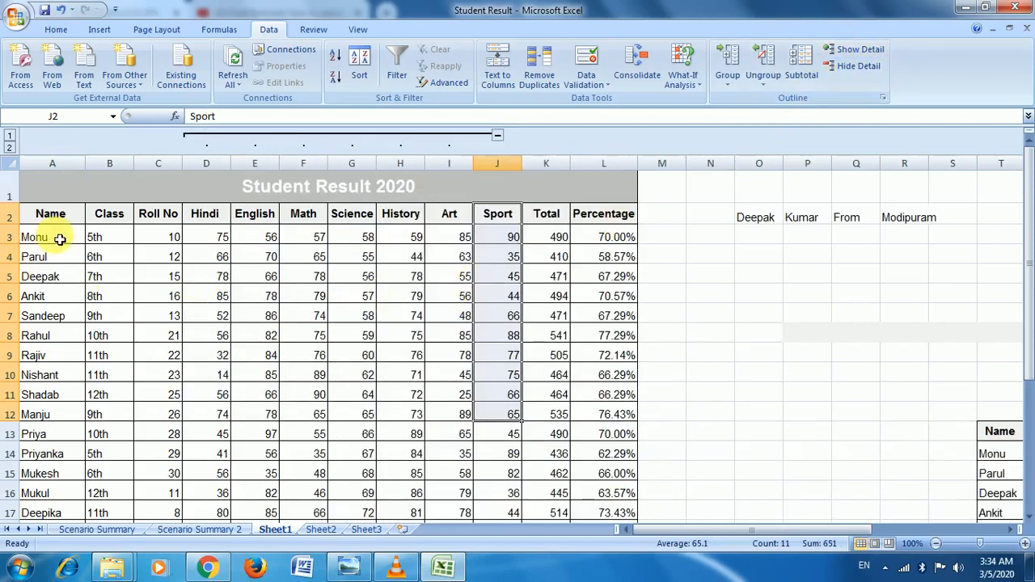
Step: Select the names Monu to Shadab and group rows 3 to 11
{"action": "left_click_drag", "start_coordinate": [53, 238], "coordinate": [86, 395]}
{"action": "left_click_drag", "start_coordinate": [79, 217], "coordinate": [75, 451]}
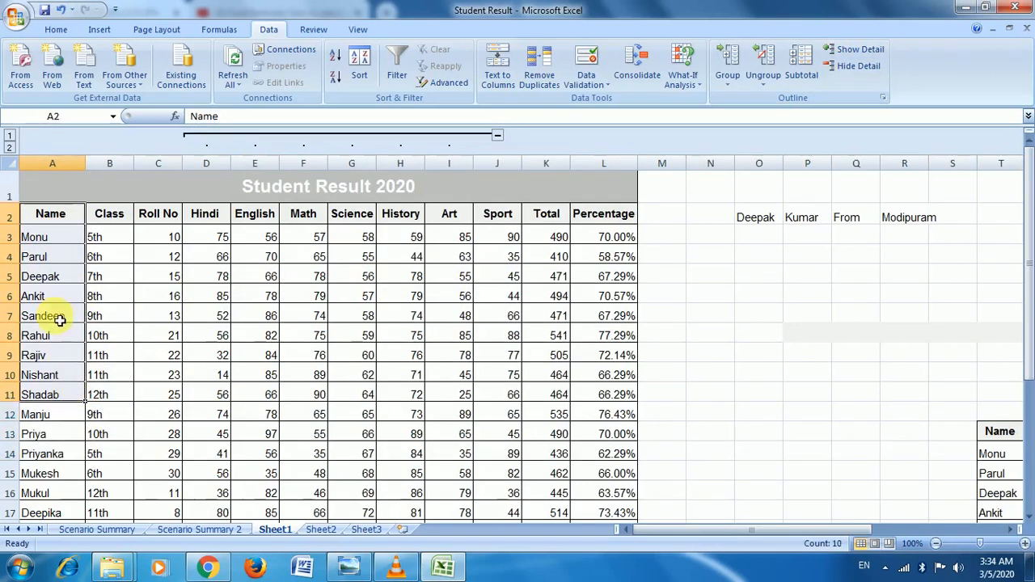
{"action": "left_click_drag", "start_coordinate": [32, 237], "coordinate": [42, 394]}
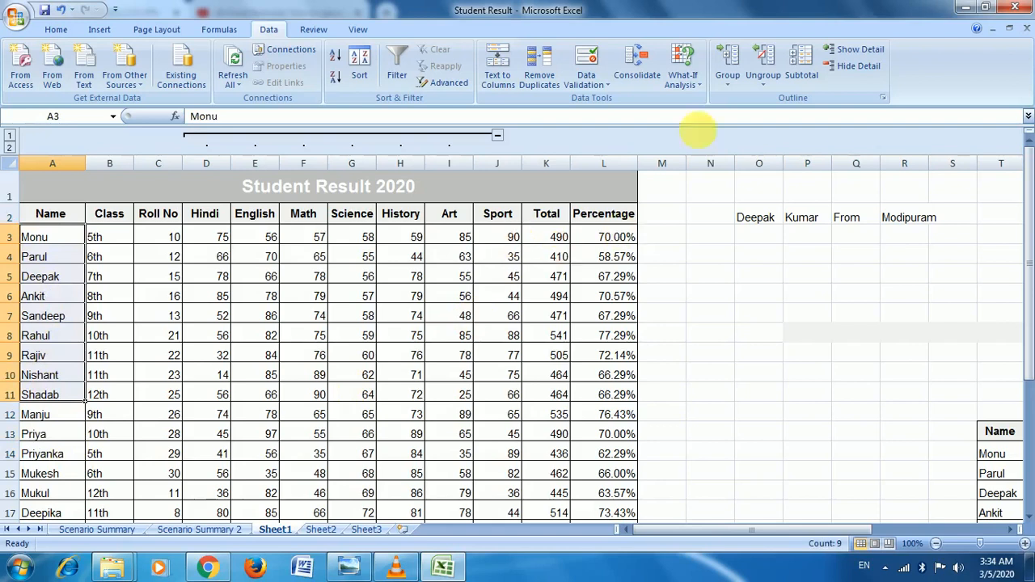
{"action": "left_click", "coordinate": [731, 83]}
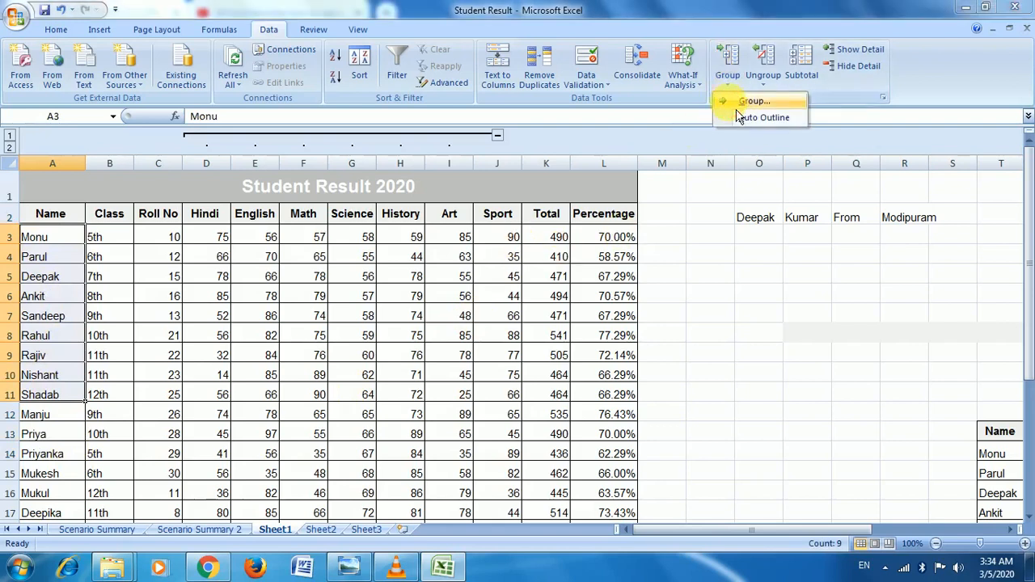
{"action": "left_click", "coordinate": [748, 102]}
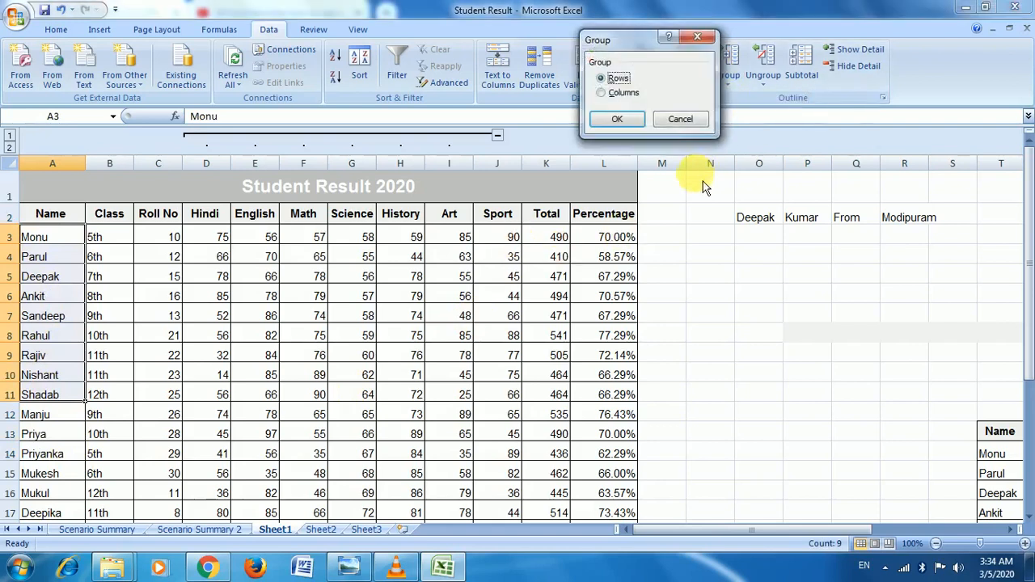
{"action": "left_click", "coordinate": [626, 124]}
Step: Collapse and expand the grouped rows 3–11 twice using the outline buttons
{"action": "left_click", "coordinate": [8, 412]}
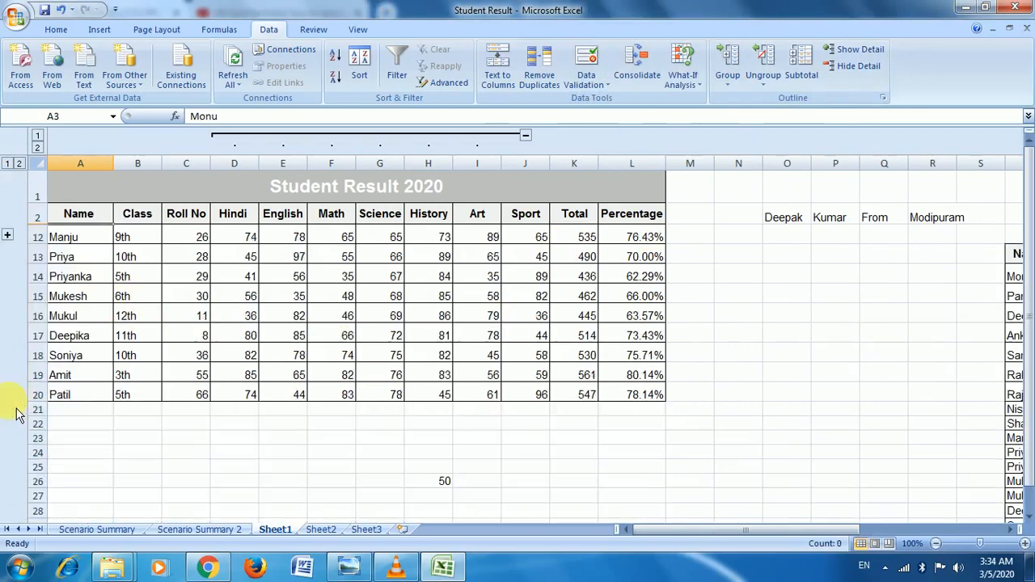
{"action": "left_click", "coordinate": [7, 235]}
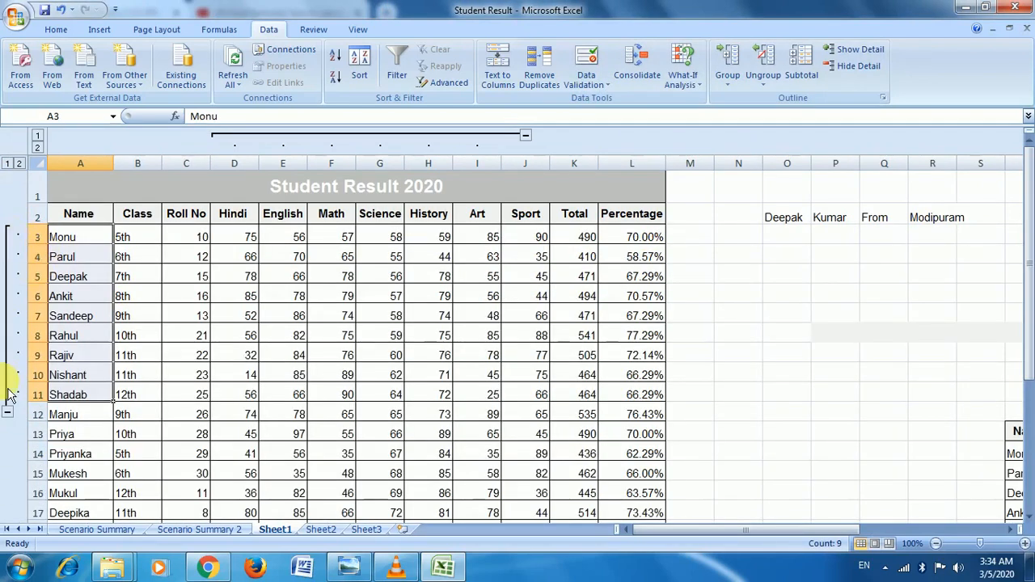
{"action": "left_click", "coordinate": [6, 413]}
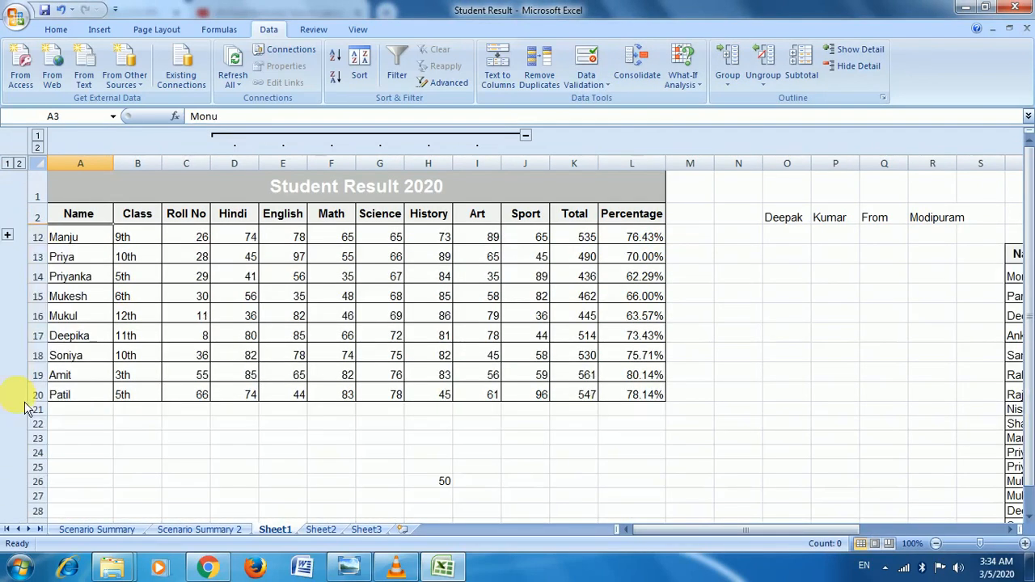
{"action": "left_click", "coordinate": [8, 236]}
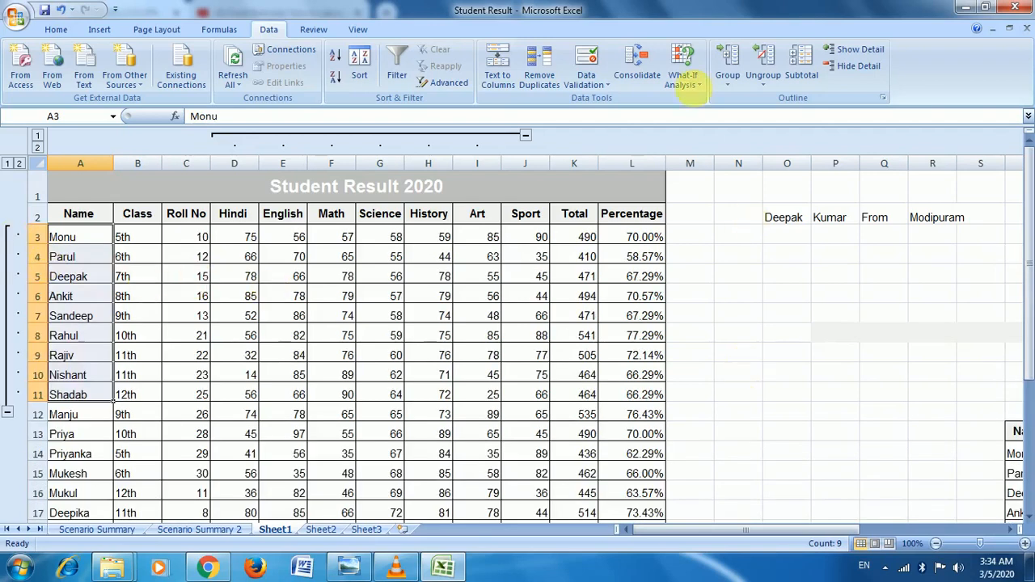
Step: Ungroup rows 3 to 11, then ungroup the History column from the outline
{"action": "left_click", "coordinate": [762, 79]}
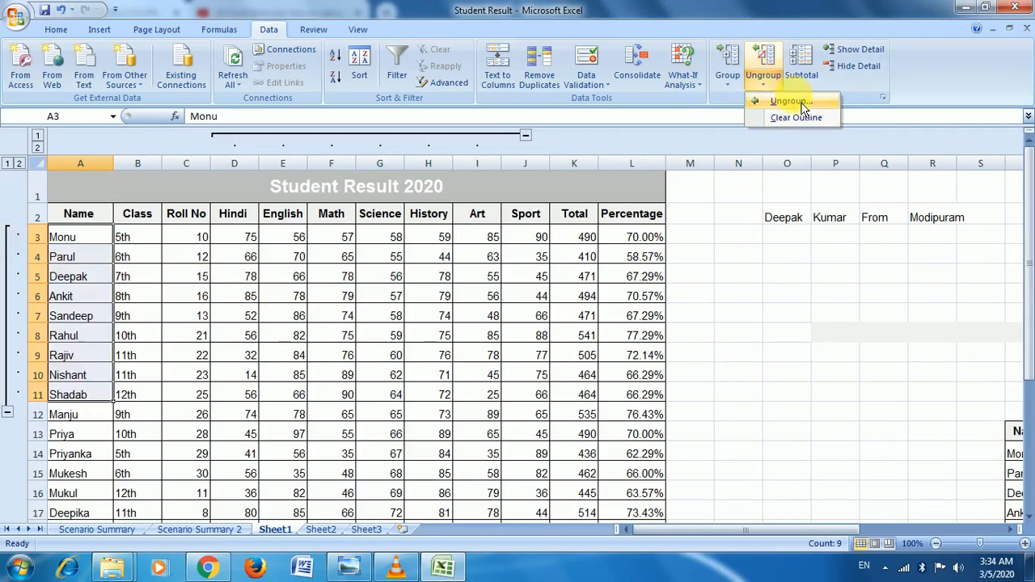
{"action": "left_click", "coordinate": [799, 103]}
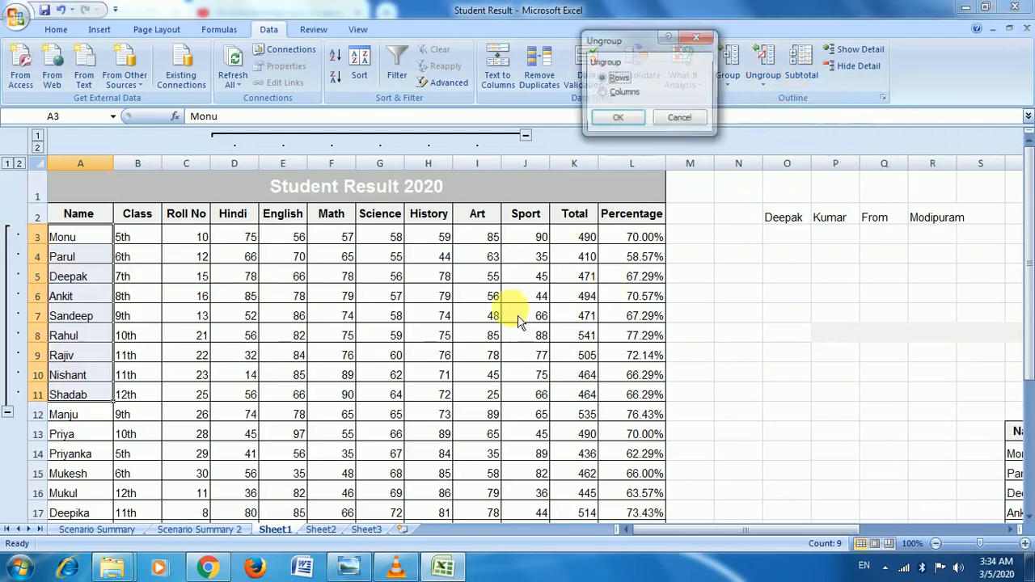
{"action": "left_click", "coordinate": [633, 119]}
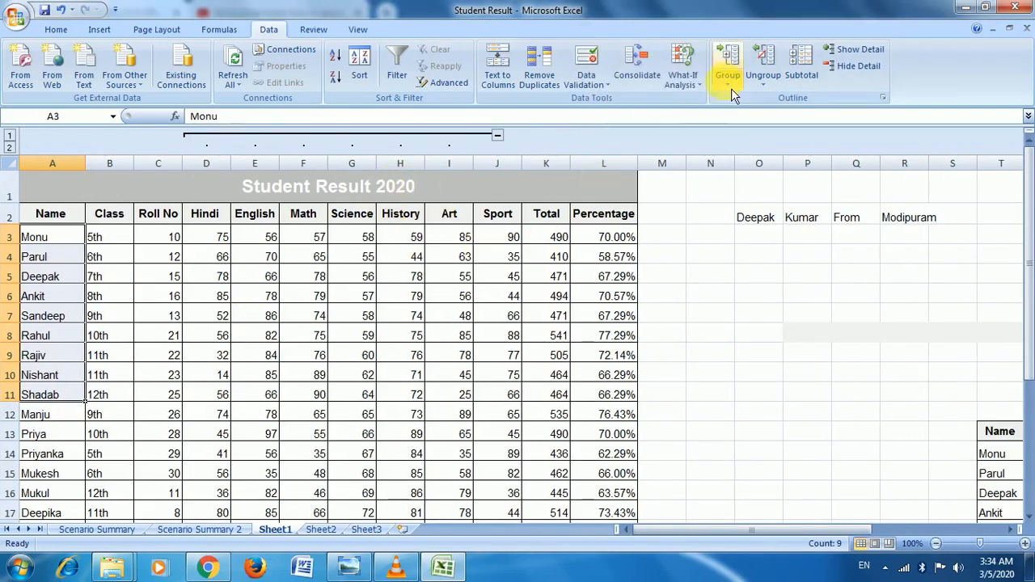
{"action": "left_click", "coordinate": [411, 238]}
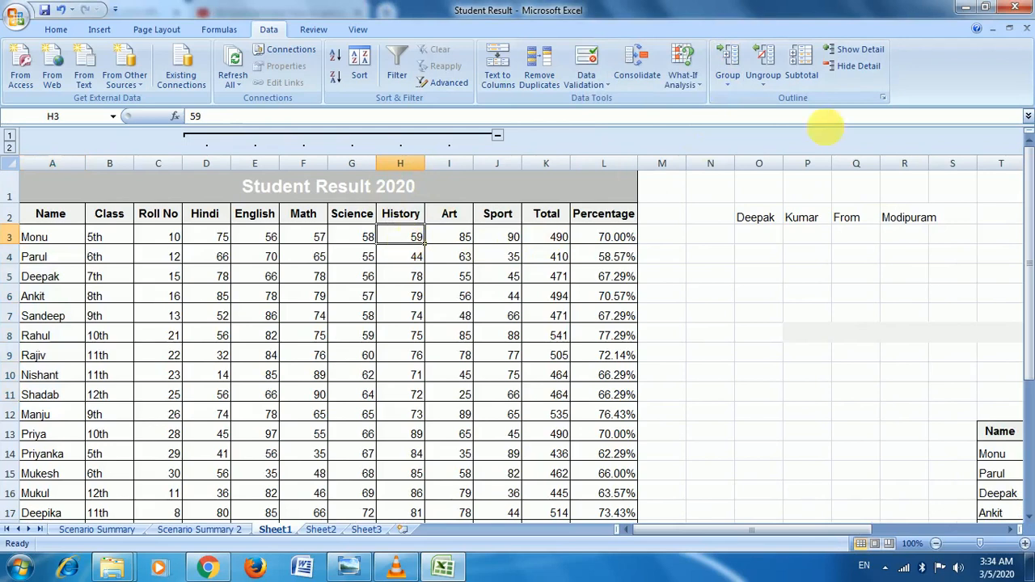
{"action": "left_click", "coordinate": [765, 103]}
{"action": "left_click", "coordinate": [787, 100]}
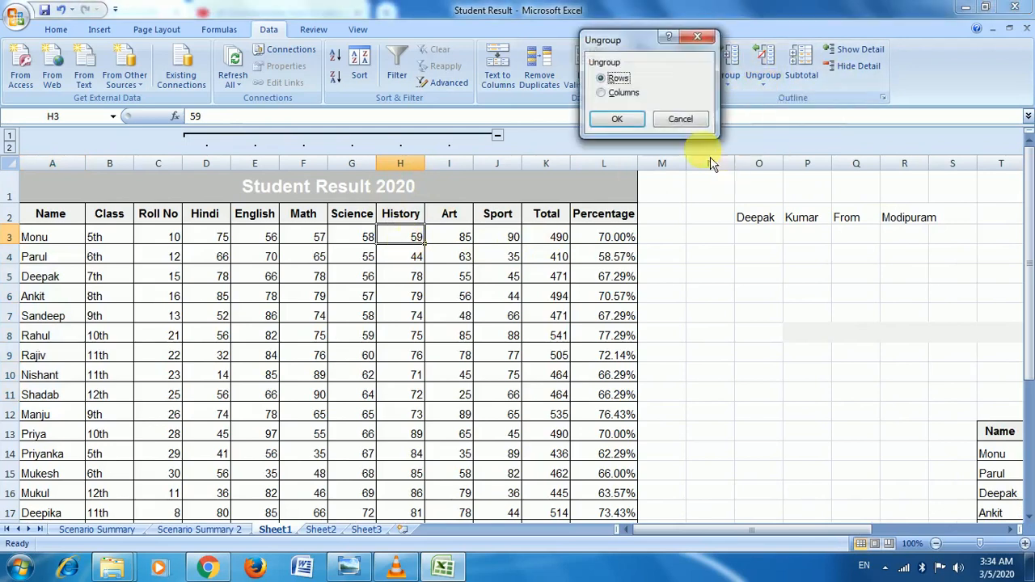
{"action": "left_click", "coordinate": [642, 119]}
Step: Select the Roll No to Total marks for Monu–Rajiv and remove the column grouping
{"action": "left_click", "coordinate": [440, 254]}
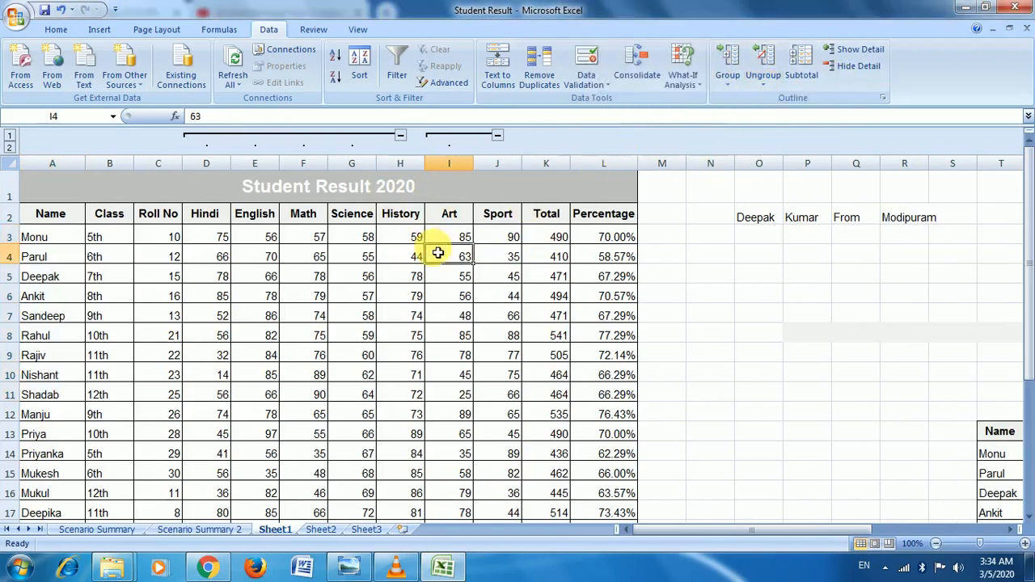
{"action": "left_click_drag", "start_coordinate": [173, 236], "coordinate": [547, 355]}
{"action": "left_click", "coordinate": [764, 81]}
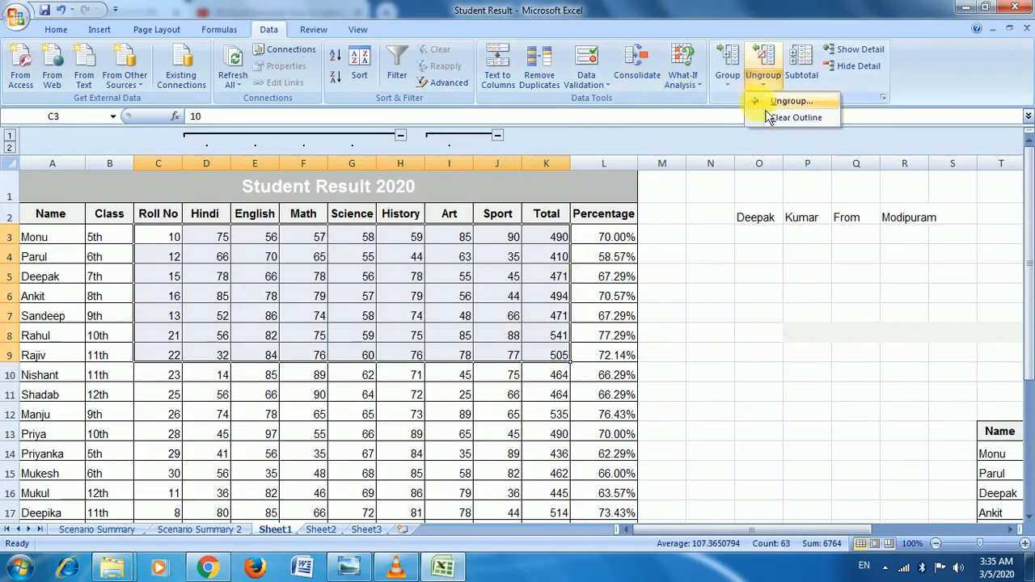
{"action": "left_click", "coordinate": [781, 101]}
{"action": "left_click", "coordinate": [630, 93]}
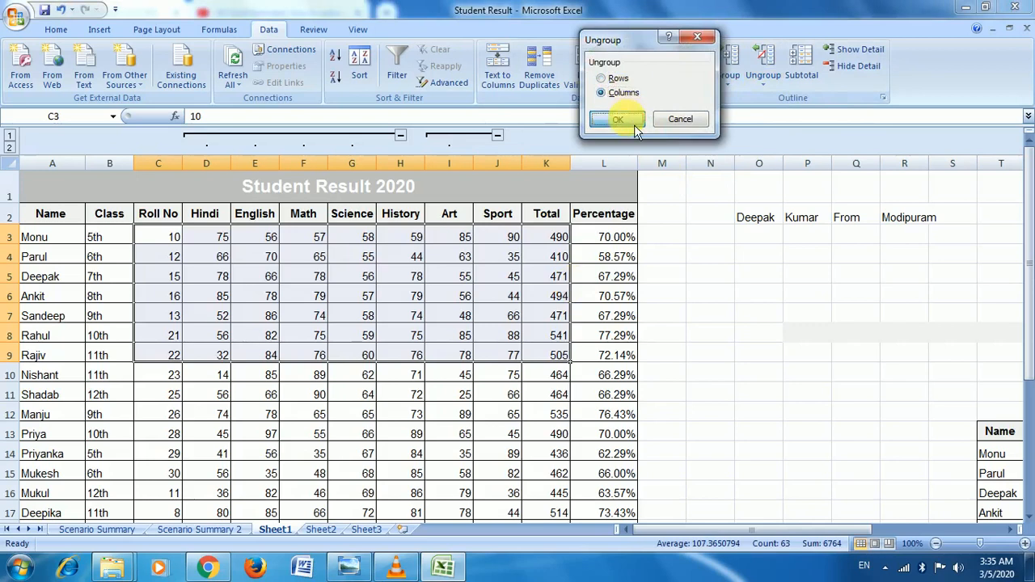
{"action": "left_click", "coordinate": [616, 119]}
{"action": "left_click", "coordinate": [473, 272]}
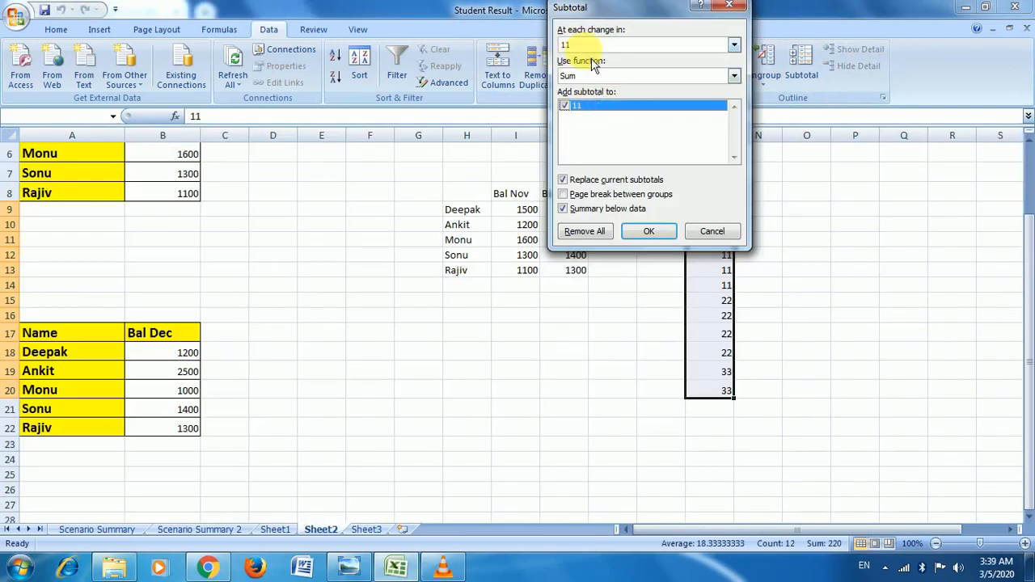
Step: Apply Sum subtotals at each change in 11, giving totals 55, 88, 66 and Grand Total 209
{"action": "left_click_drag", "start_coordinate": [644, 37], "coordinate": [573, 54]}
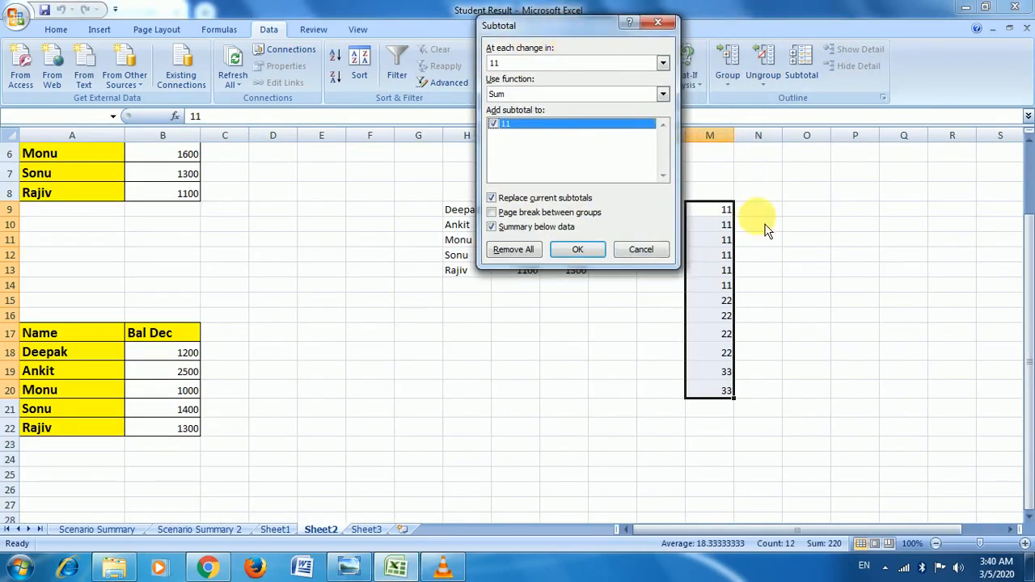
{"action": "left_click", "coordinate": [576, 257]}
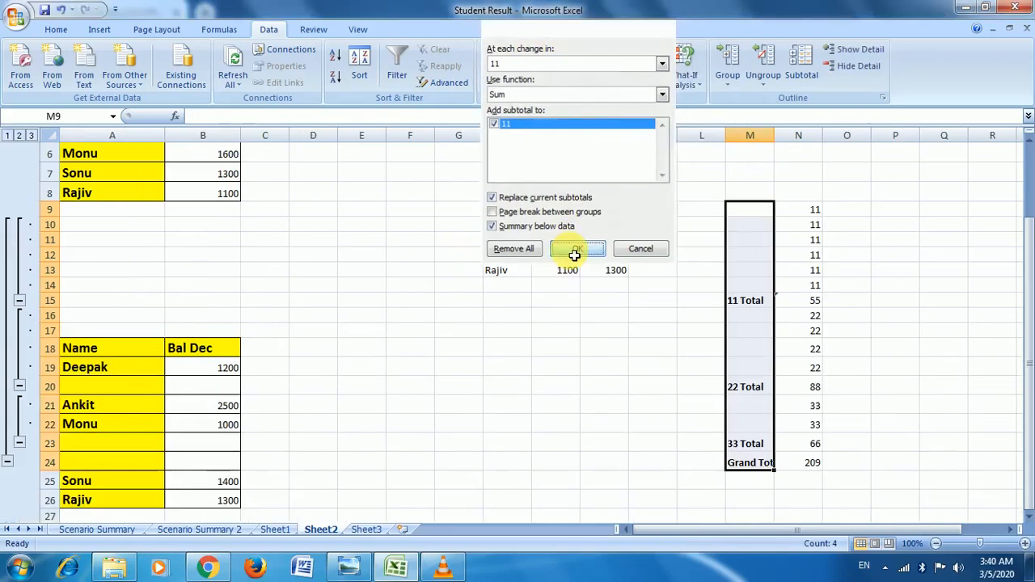
{"action": "left_click", "coordinate": [756, 307]}
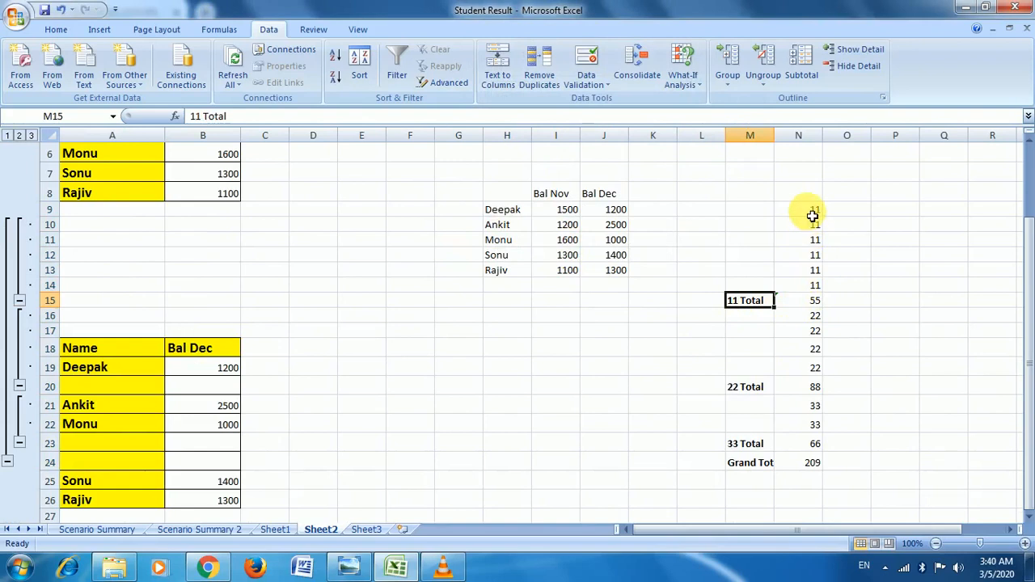
{"action": "left_click", "coordinate": [812, 210]}
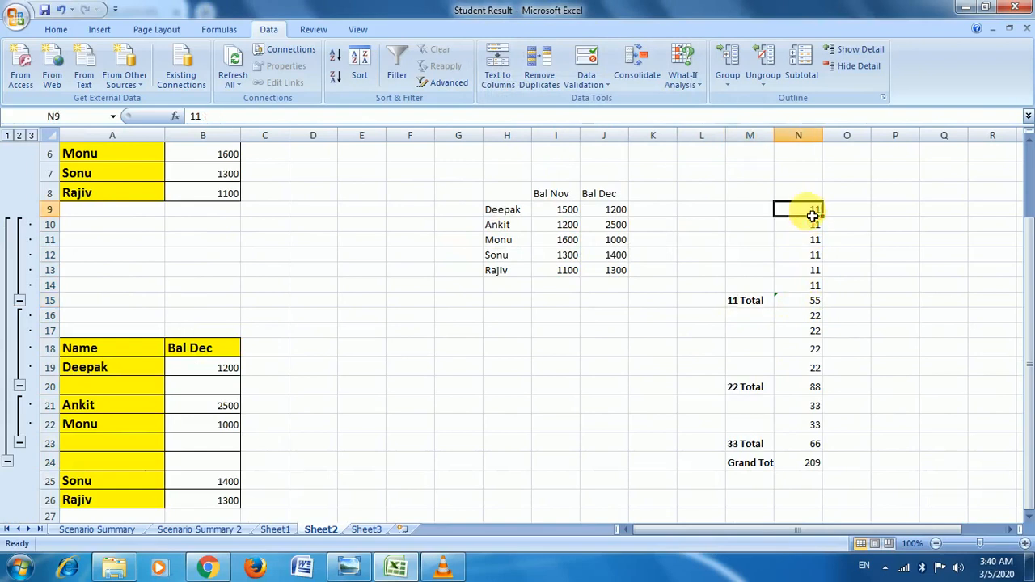
{"action": "left_click", "coordinate": [813, 388]}
{"action": "scroll", "coordinate": [820, 468], "scroll_direction": "down", "scroll_amount": 1}
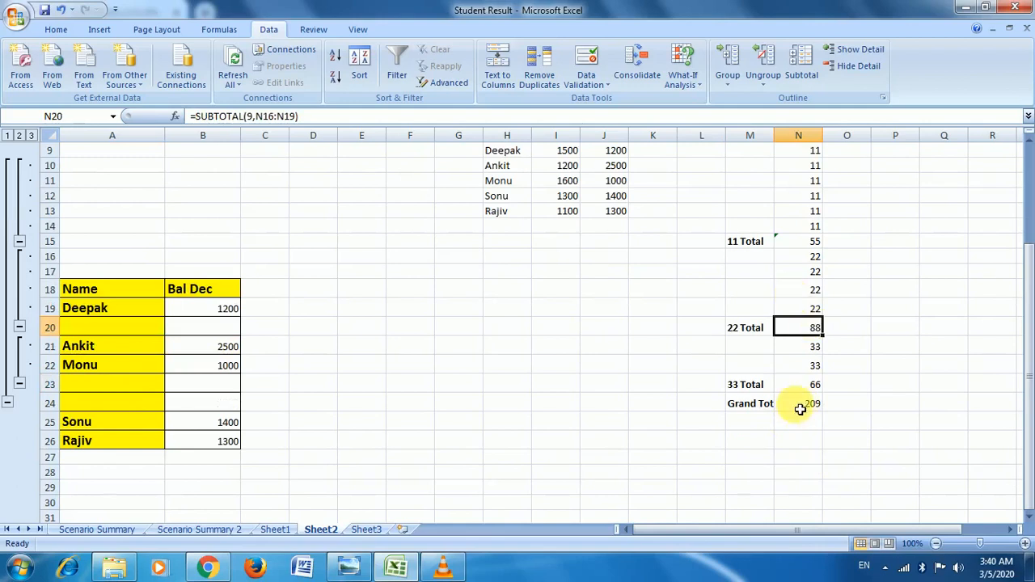
{"action": "scroll", "coordinate": [507, 421], "scroll_direction": "up", "scroll_amount": 2}
{"action": "left_click", "coordinate": [508, 413]}
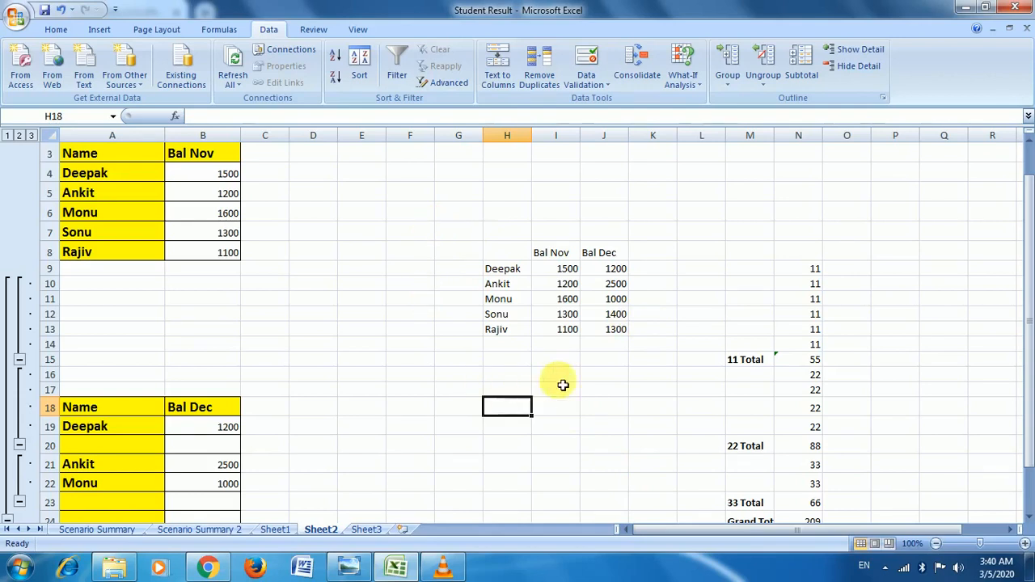
{"action": "left_click", "coordinate": [603, 378]}
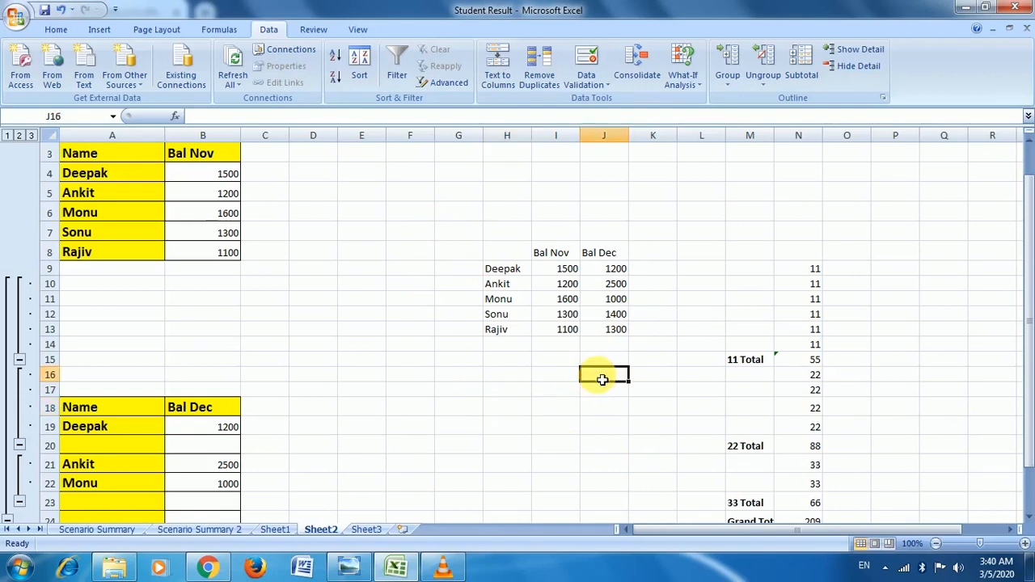